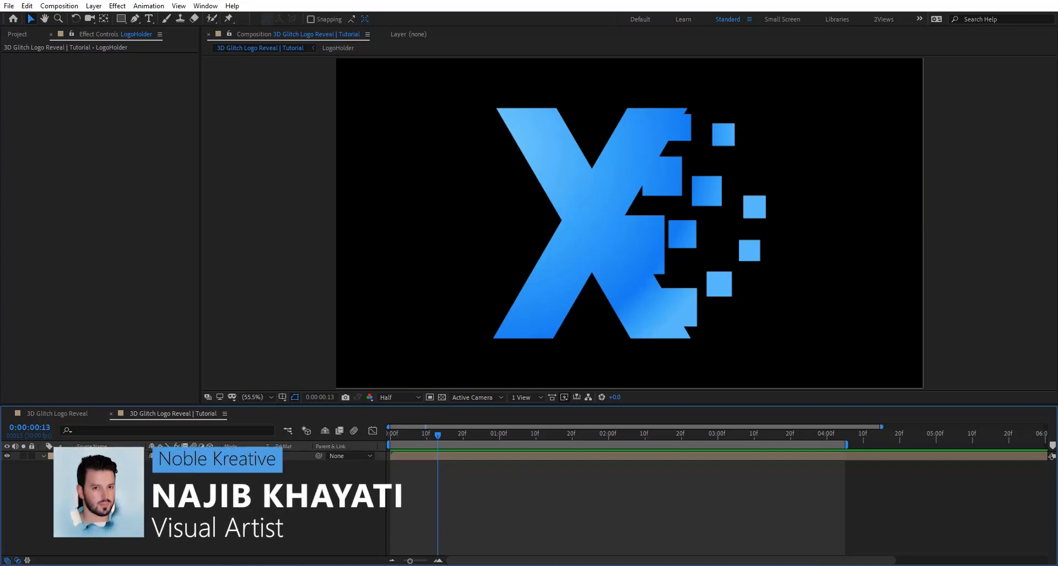
# Check the LogoHolder precomp's contents, close it, and apply a white (FFFFFF) Fill effect to the LogoHolder layer
pyautogui.doubleClick(491, 337)
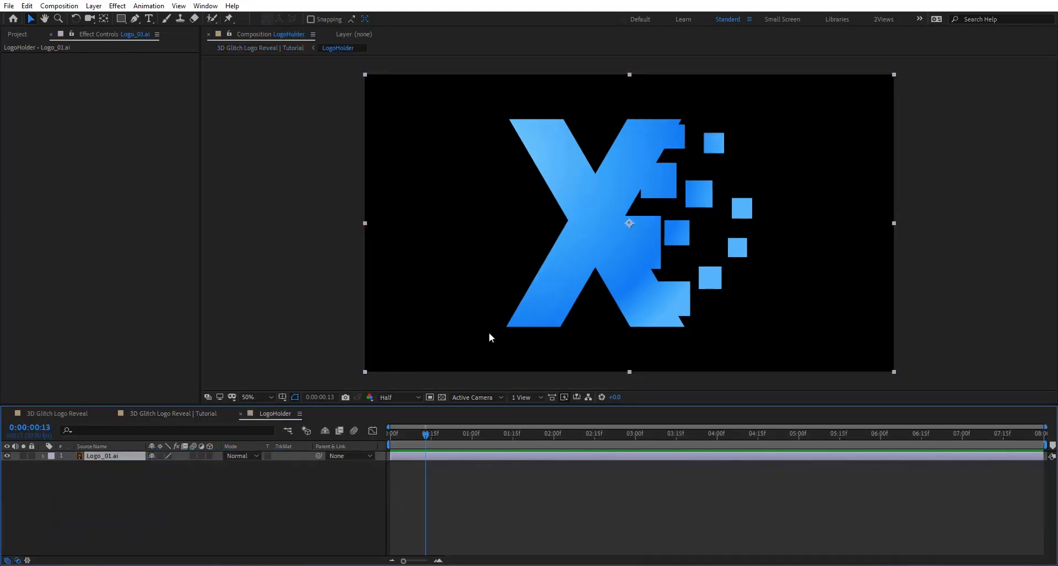
pyautogui.click(241, 414)
pyautogui.hotkey('ctrl', 'space')
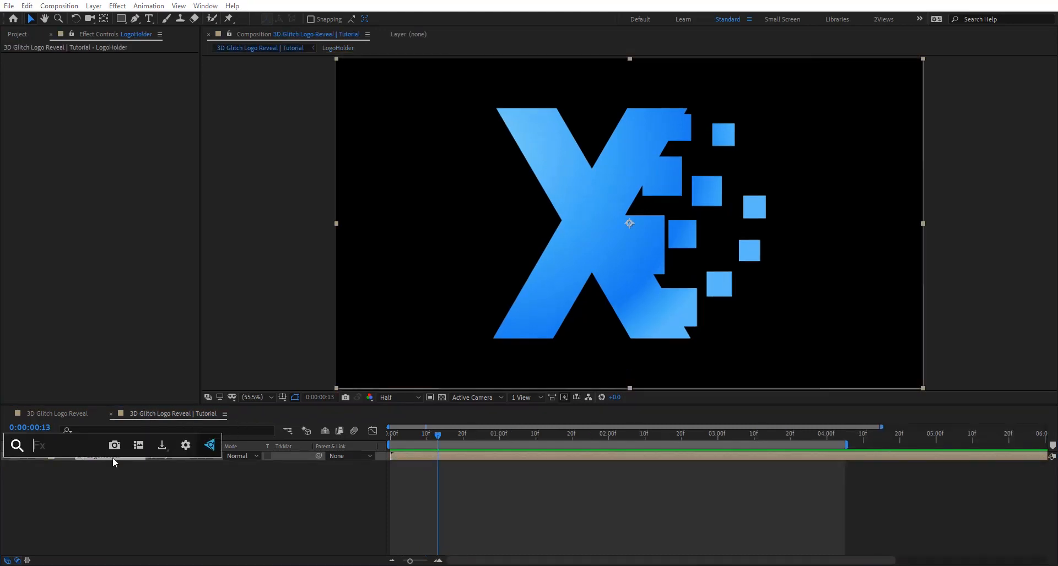
pyautogui.write('fill')
pyautogui.press('Return')
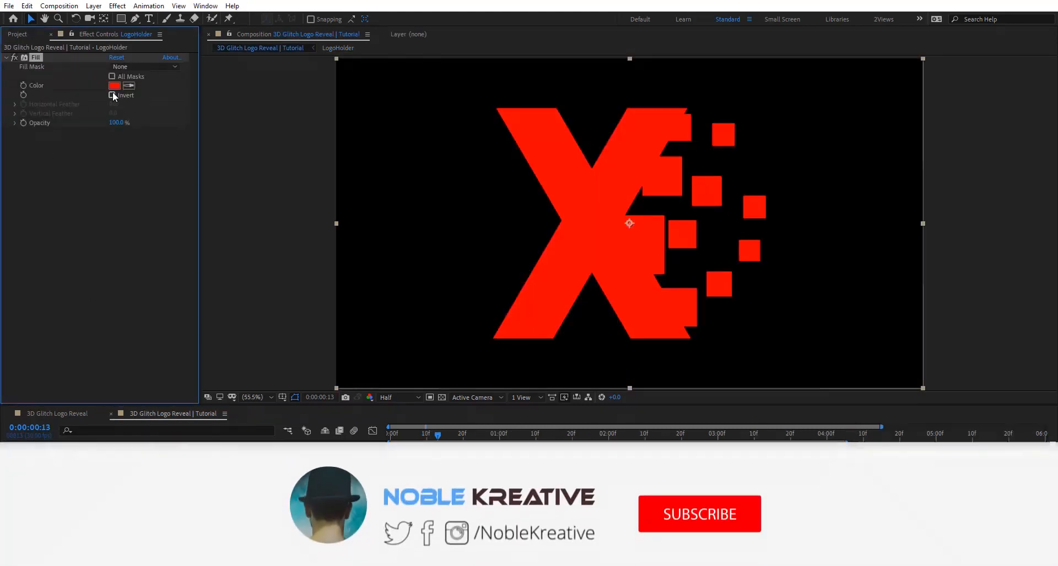
pyautogui.click(114, 85)
pyautogui.click(224, 115)
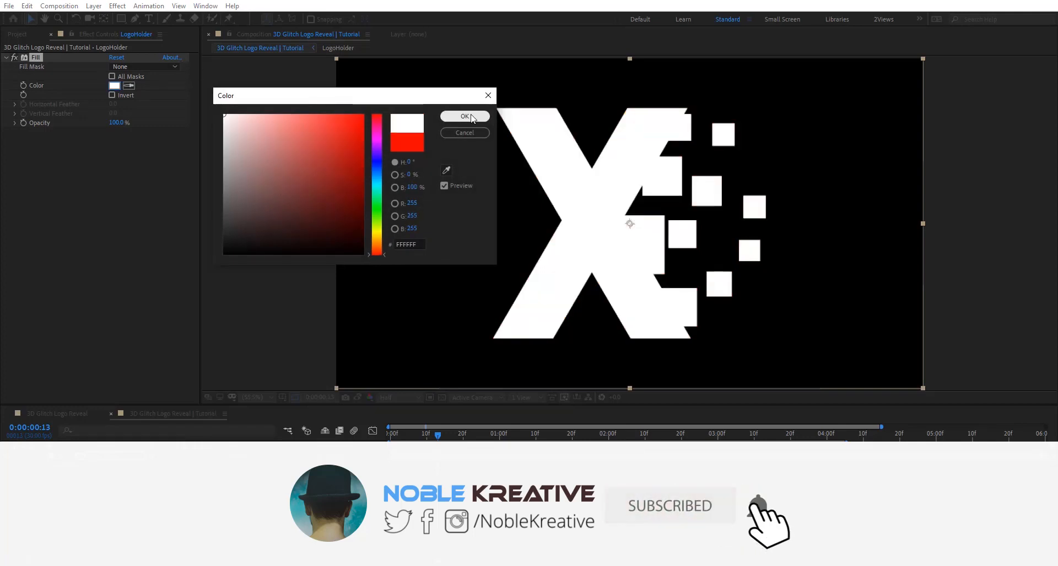
pyautogui.click(471, 117)
# Add a Set Matte effect that takes its matte from the LogoHolder layer and enable Invert Matte
pyautogui.hotkey('ctrl', 'space')
pyautogui.write('set')
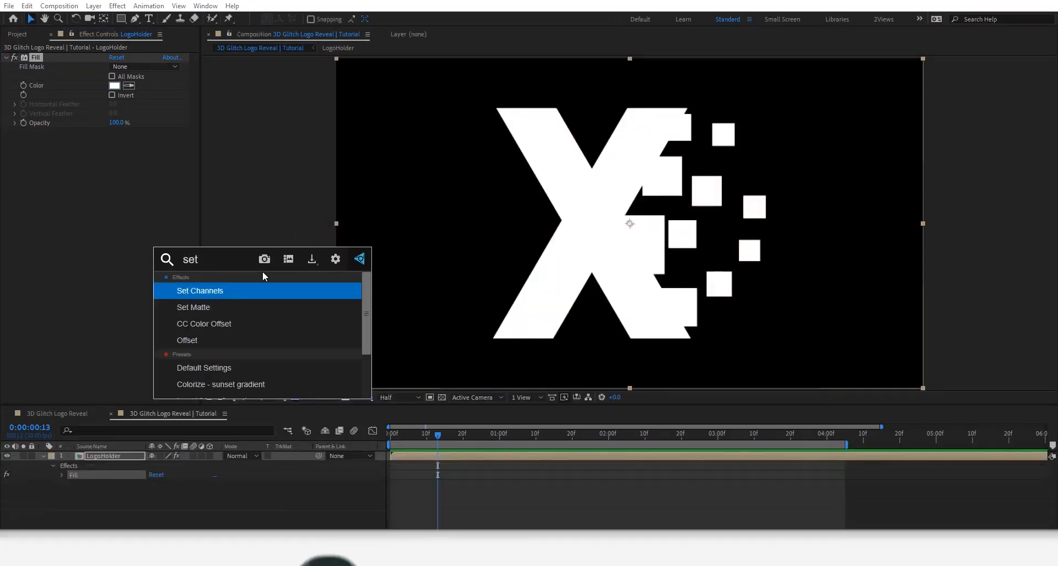
pyautogui.press('Down')
pyautogui.press('Return')
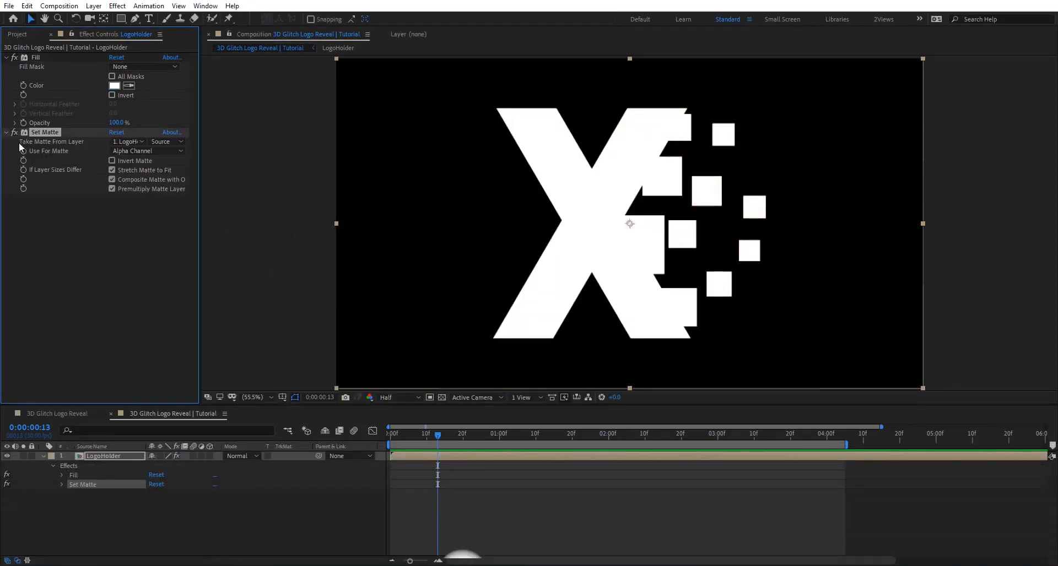
pyautogui.click(126, 142)
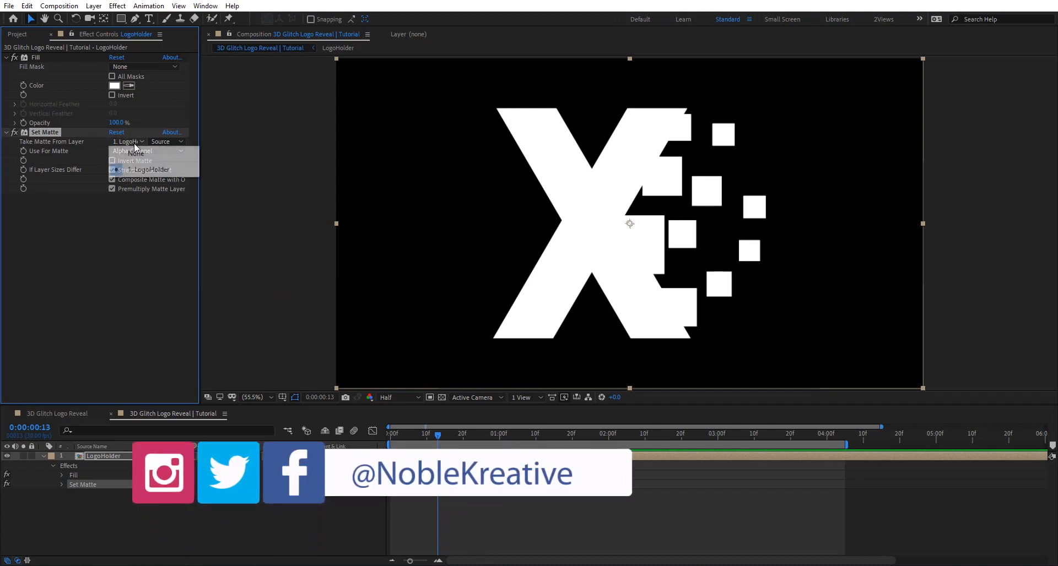
pyautogui.click(173, 173)
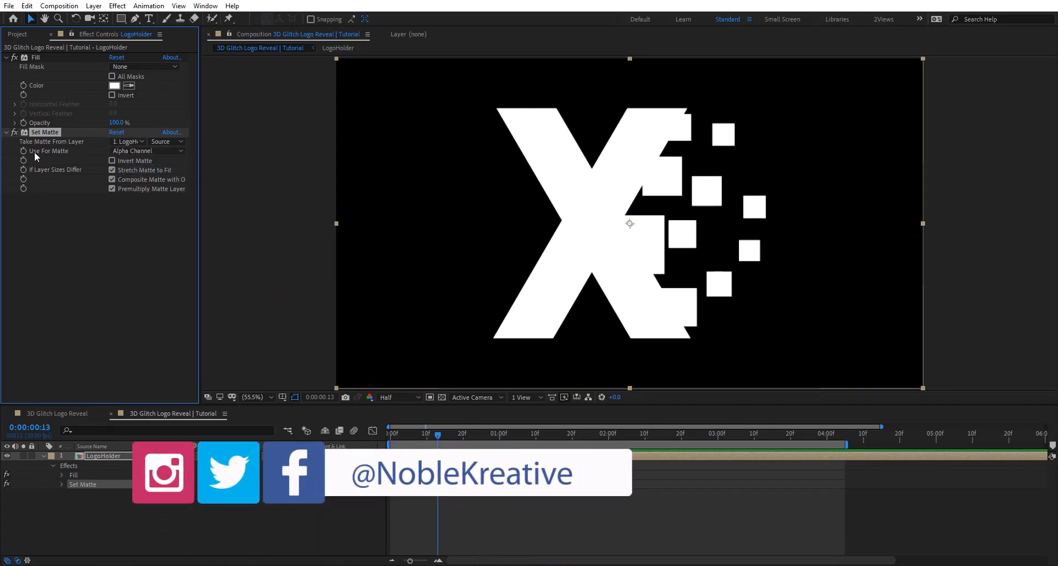
pyautogui.click(138, 161)
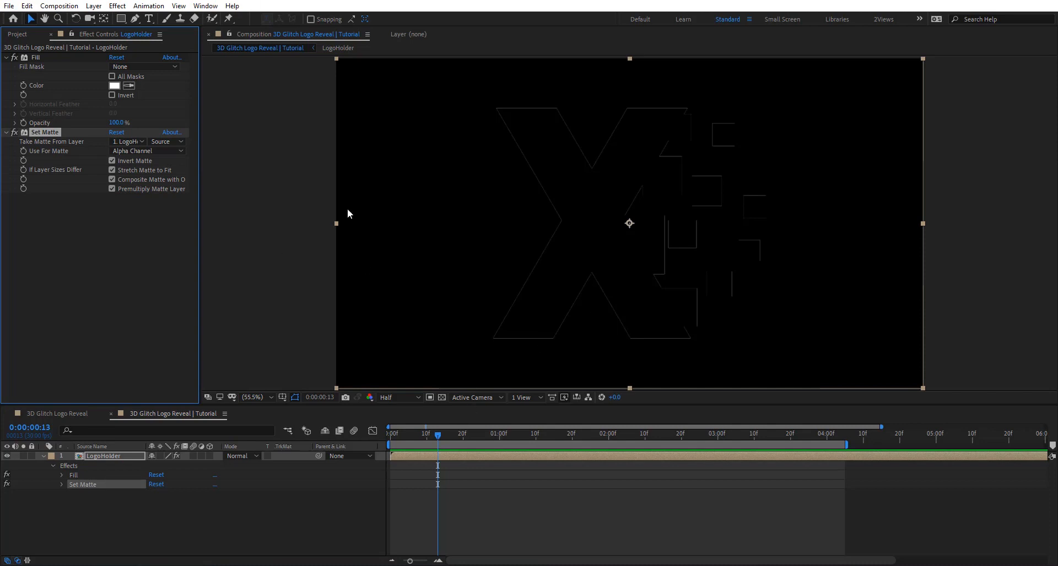
# Add a Simple Choker effect between Fill and Set Matte and set Choke Matte to -9.20
pyautogui.hotkey('ctrl', 'space')
pyautogui.write('simpl')
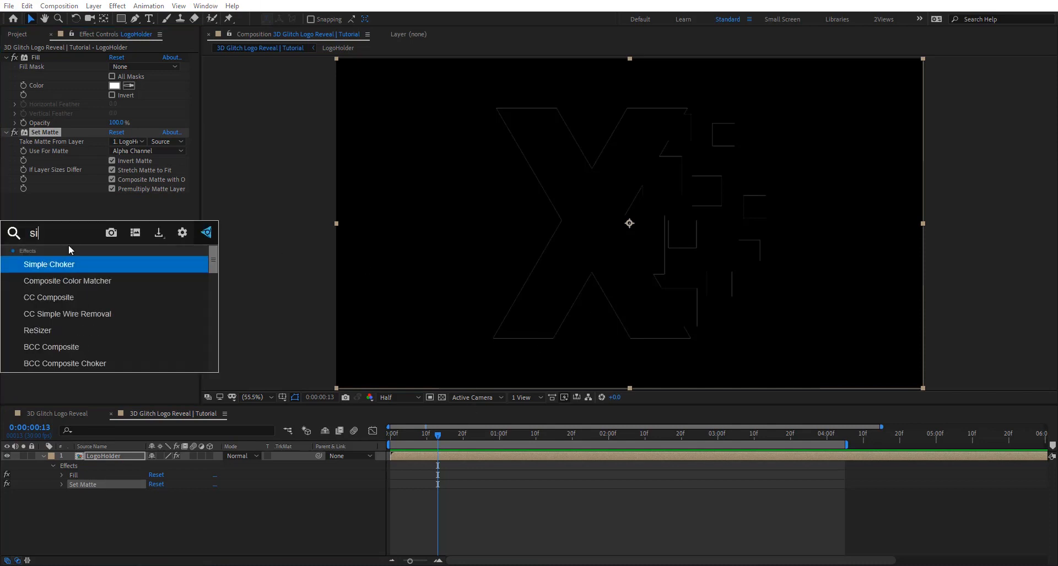
pyautogui.press('Return')
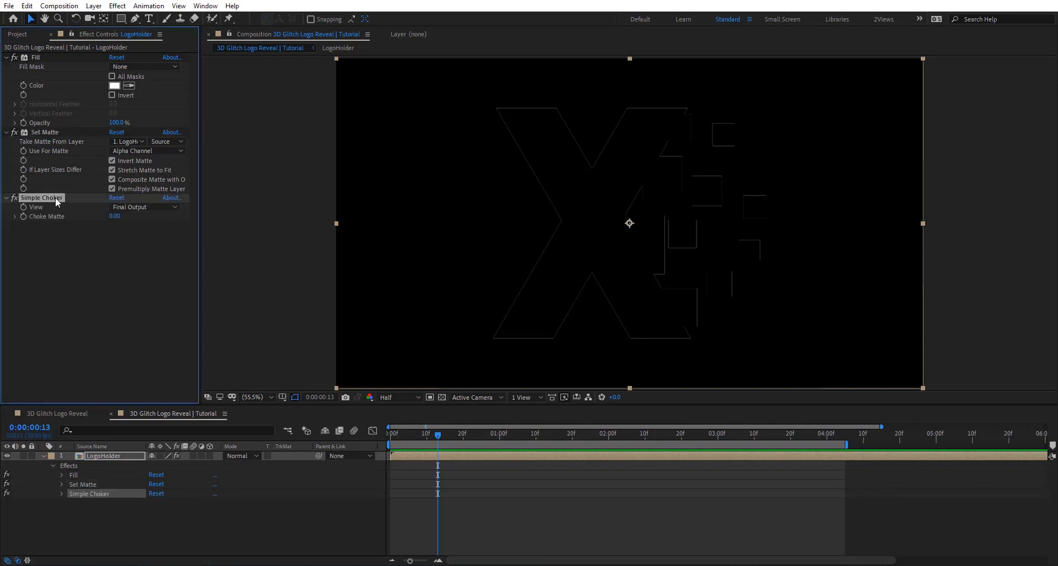
pyautogui.moveTo(55, 197); pyautogui.dragTo(61, 126)
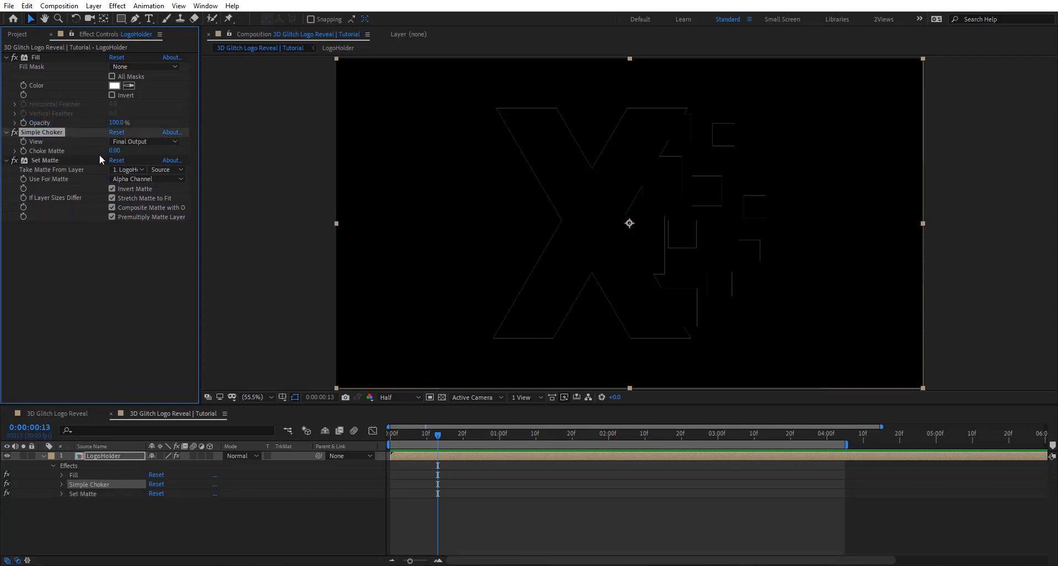
pyautogui.moveTo(115, 151); pyautogui.dragTo(83, 147)
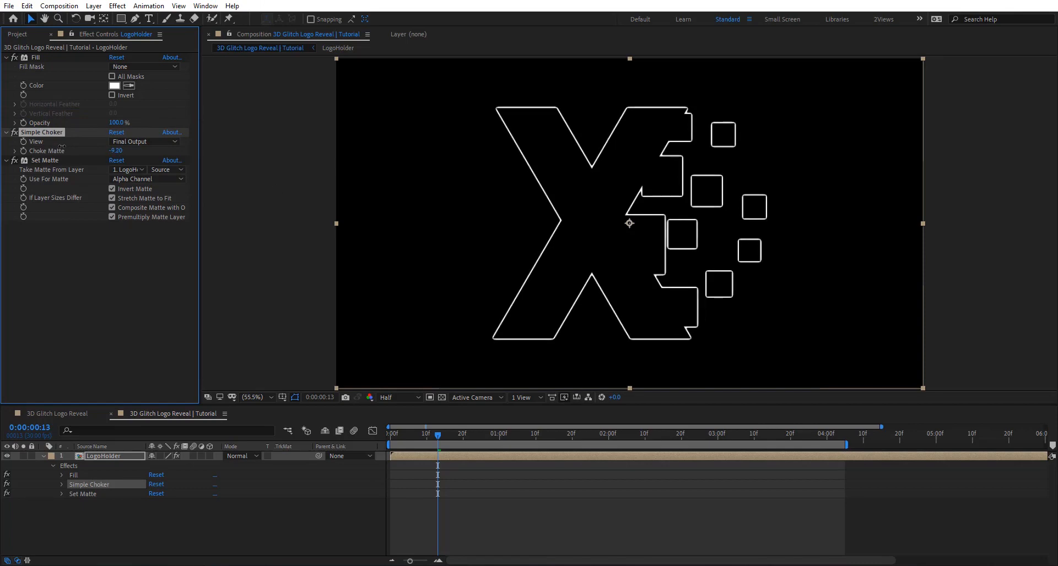
# Examine the logo's outline up close, including its corners and the small squares
pyautogui.press('/')
pyautogui.moveTo(652, 232); pyautogui.dragTo(526, 152)
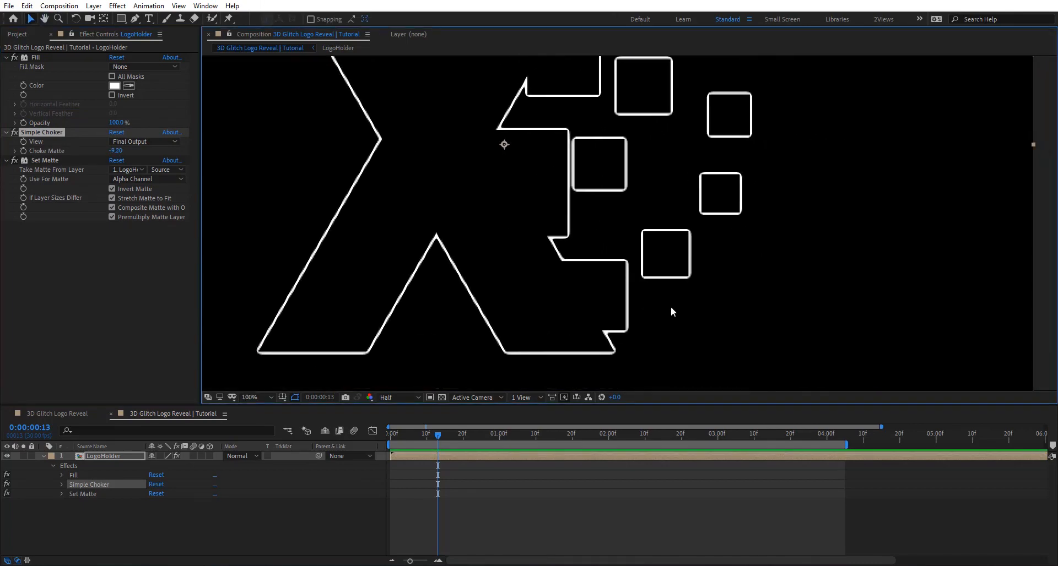
pyautogui.click(443, 398)
pyautogui.click(443, 398)
pyautogui.moveTo(572, 118); pyautogui.dragTo(630, 202)
pyautogui.press(',')
pyautogui.press(',')
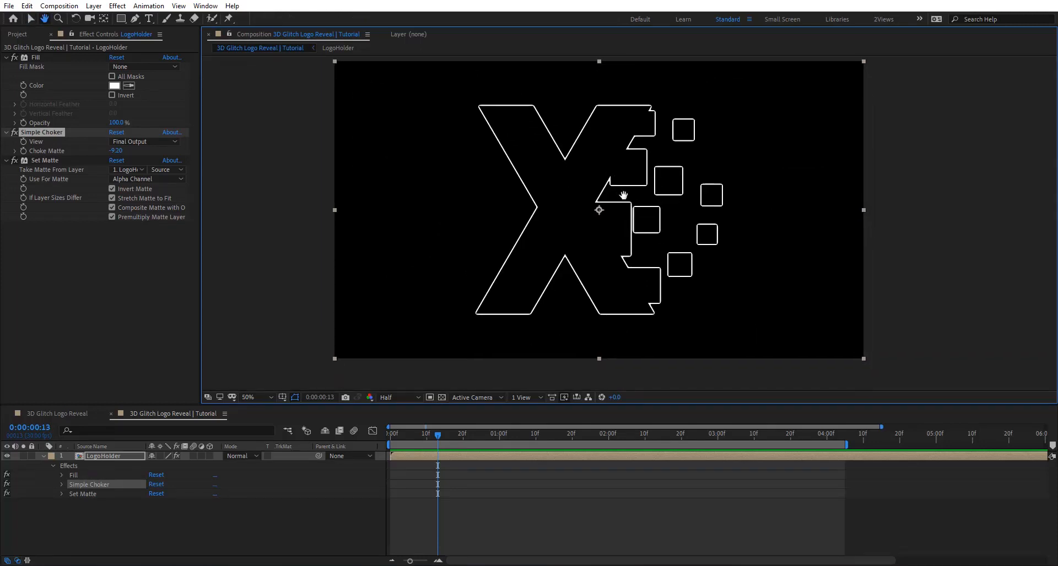
pyautogui.press('v')
# Start keyframing Set Matte's Invert Matte at 0:00:00:03 with the value On, and reveal the layer's keyframes
pyautogui.moveTo(421, 432); pyautogui.dragTo(402, 436)
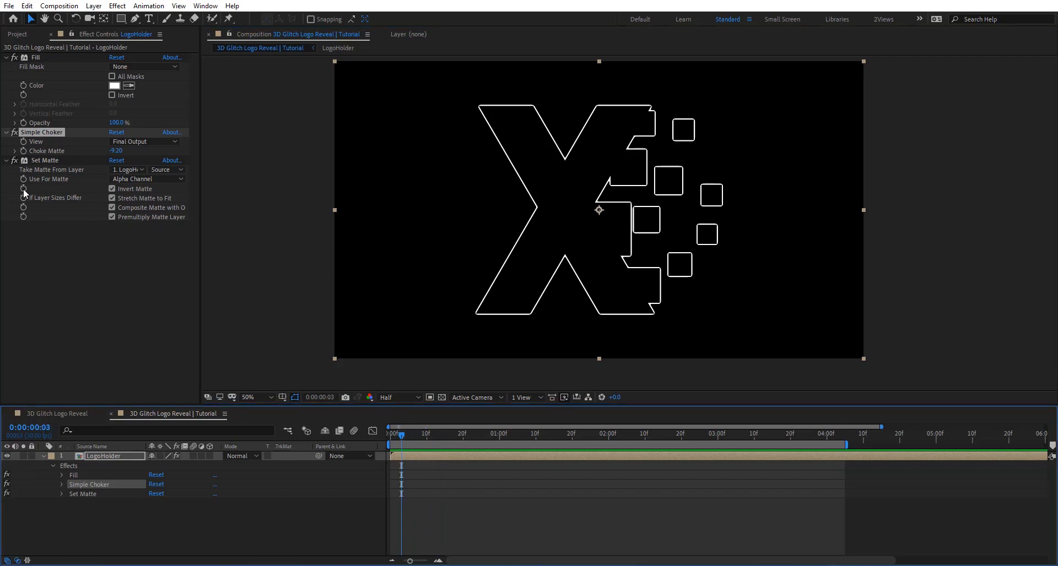
pyautogui.click(110, 189)
pyautogui.click(137, 191)
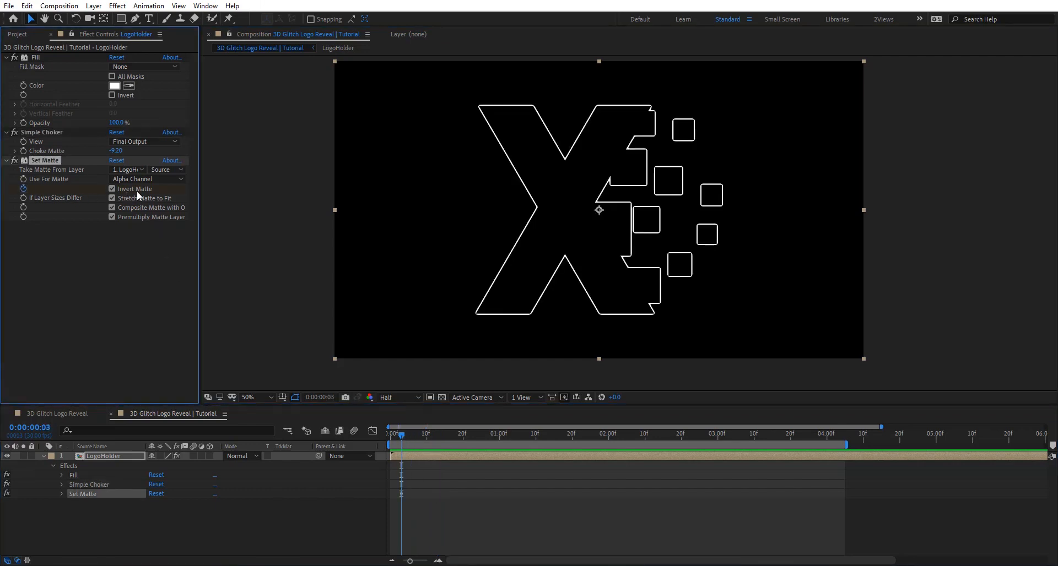
pyautogui.click(137, 191)
pyautogui.click(137, 190)
pyautogui.press('u')
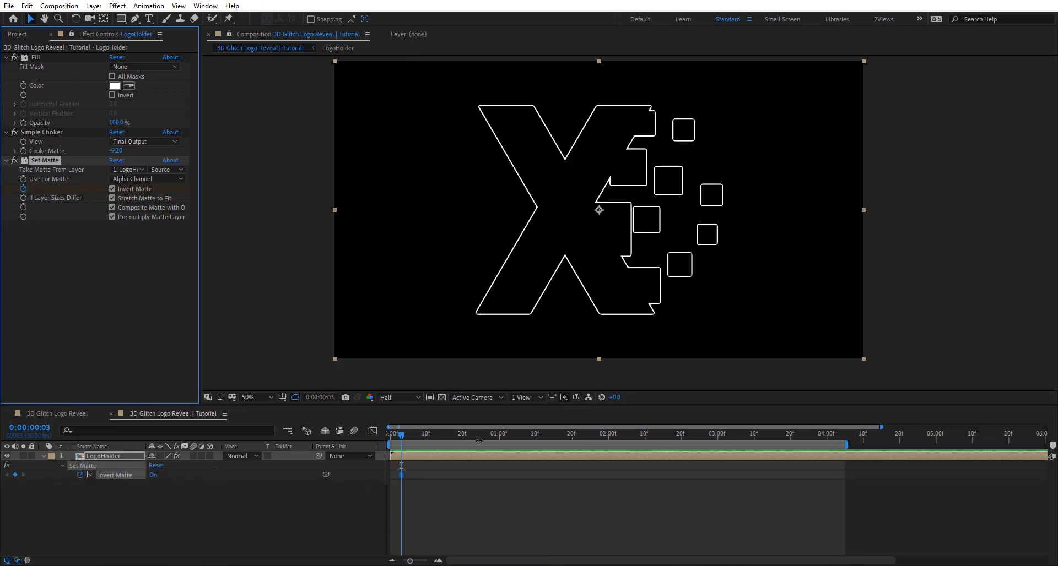
# Add an Invert Matte keyframe with the value Off at 0:00:00:24
pyautogui.moveTo(500, 436); pyautogui.dragTo(497, 437)
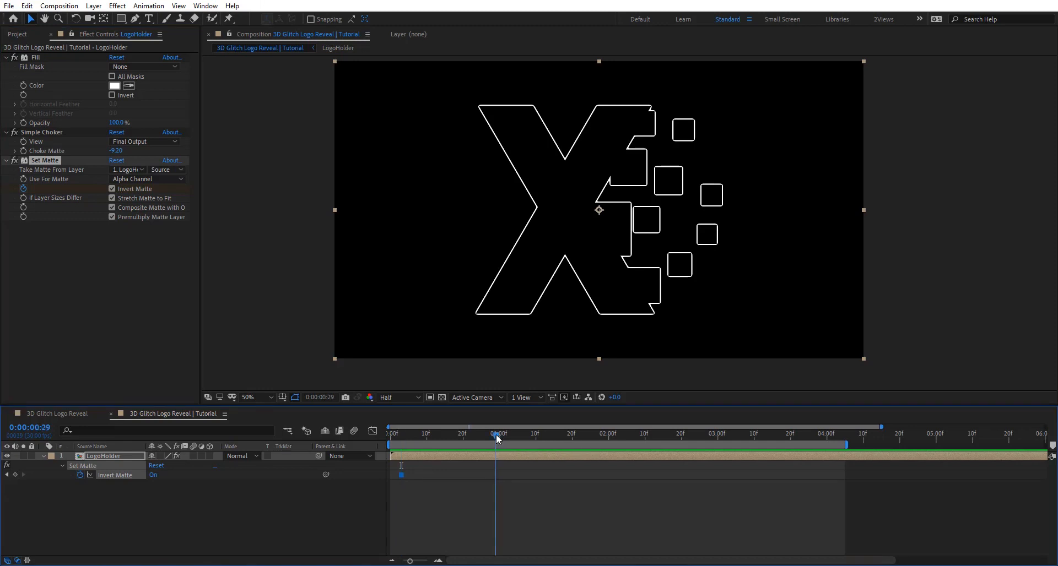
pyautogui.press('pageup')
pyautogui.press('pageup')
pyautogui.press('pageup')
pyautogui.press('pageup')
pyautogui.press('pageup')
pyautogui.click(111, 189)
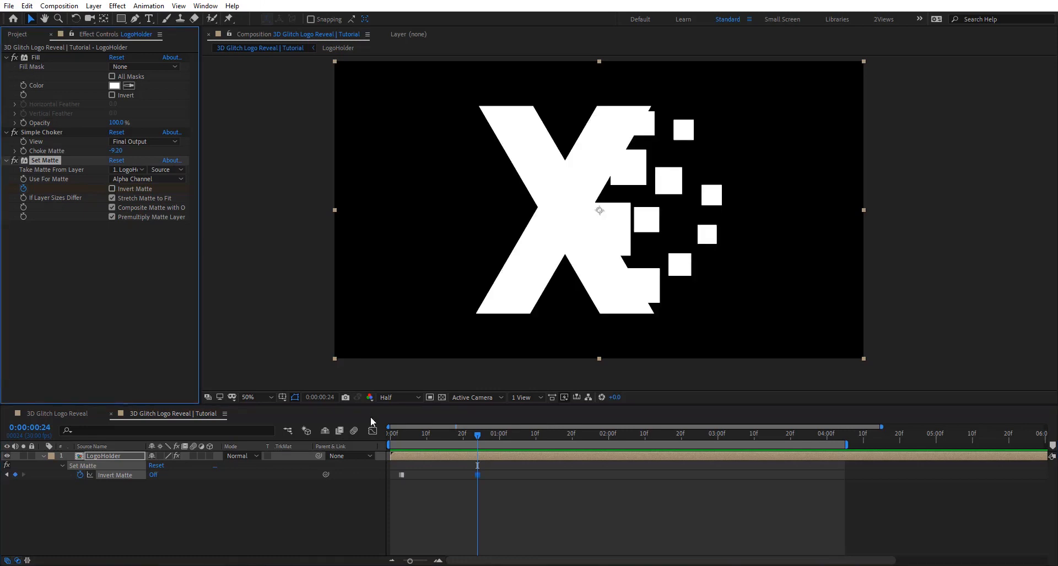
# Keyframe Invert Matte On at 0:00:00:10 and Off at 0:00:00:00
pyautogui.hotkey('shift', 'pageup')
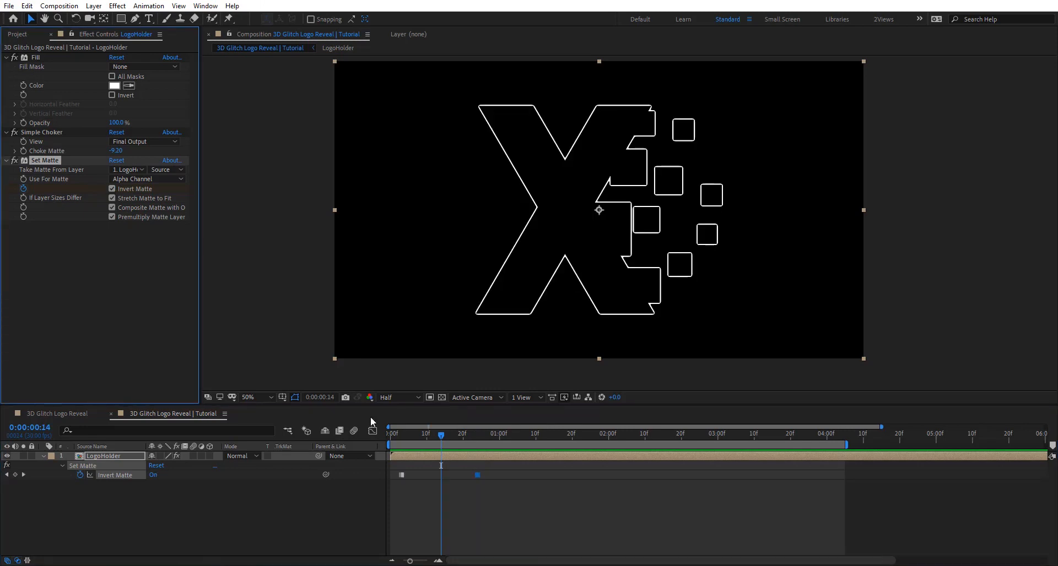
pyautogui.press('pageup')
pyautogui.press('pageup')
pyautogui.press('pageup')
pyautogui.press('pageup')
pyautogui.click(113, 188)
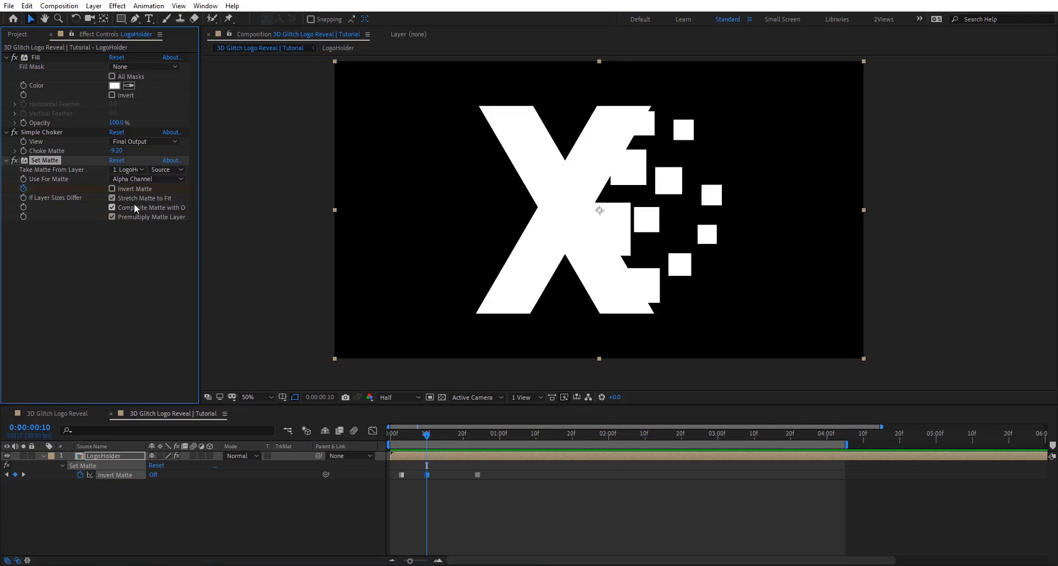
pyautogui.click(128, 188)
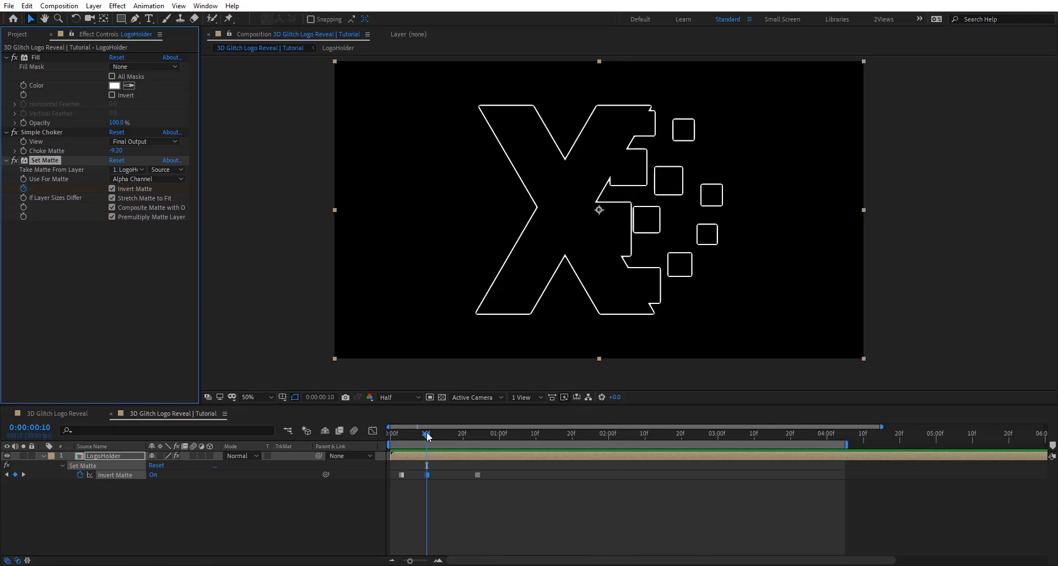
pyautogui.moveTo(426, 433); pyautogui.dragTo(390, 456)
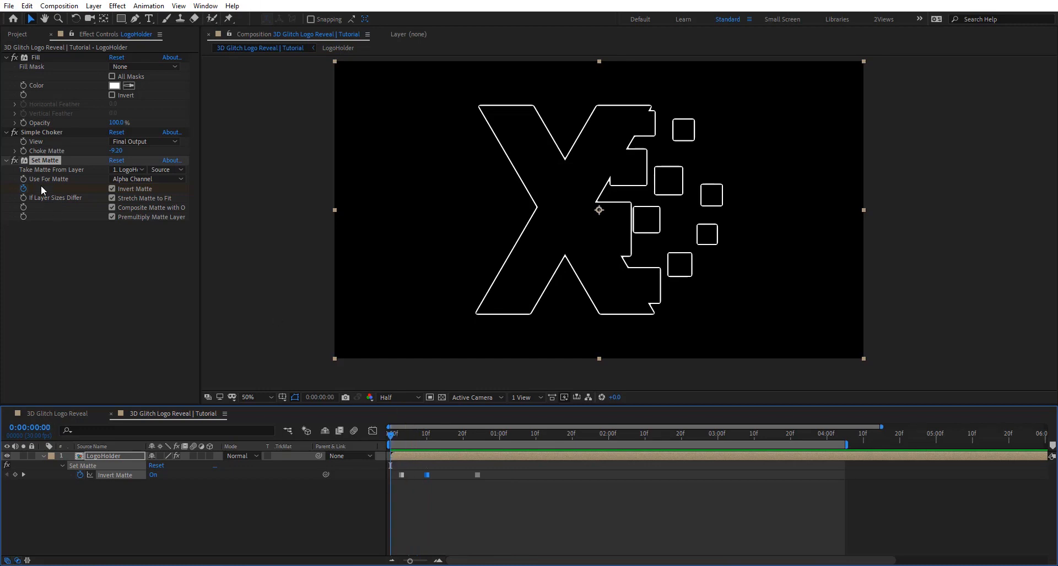
pyautogui.click(134, 189)
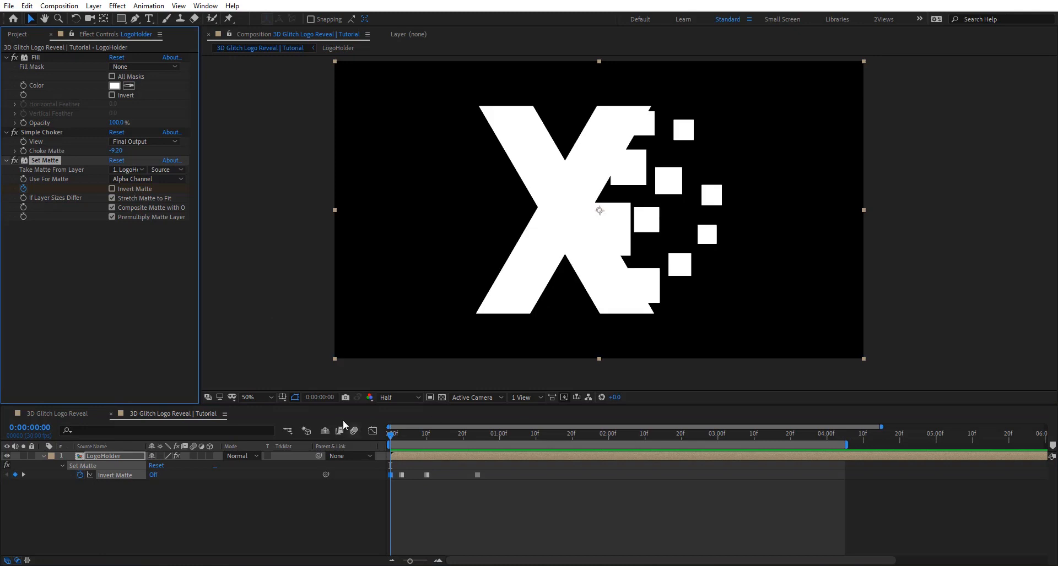
# Keyframe Invert Matte On at 0:00:01:29 and Off at about 0:00:02:14, and check the spacing between the two keyframes
pyautogui.moveTo(406, 439); pyautogui.dragTo(605, 453)
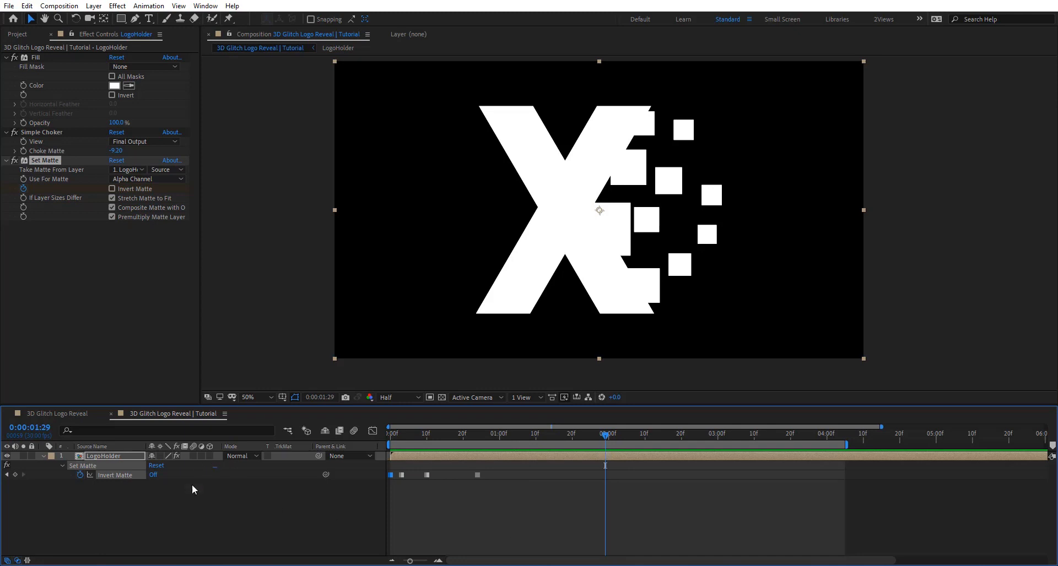
pyautogui.click(158, 477)
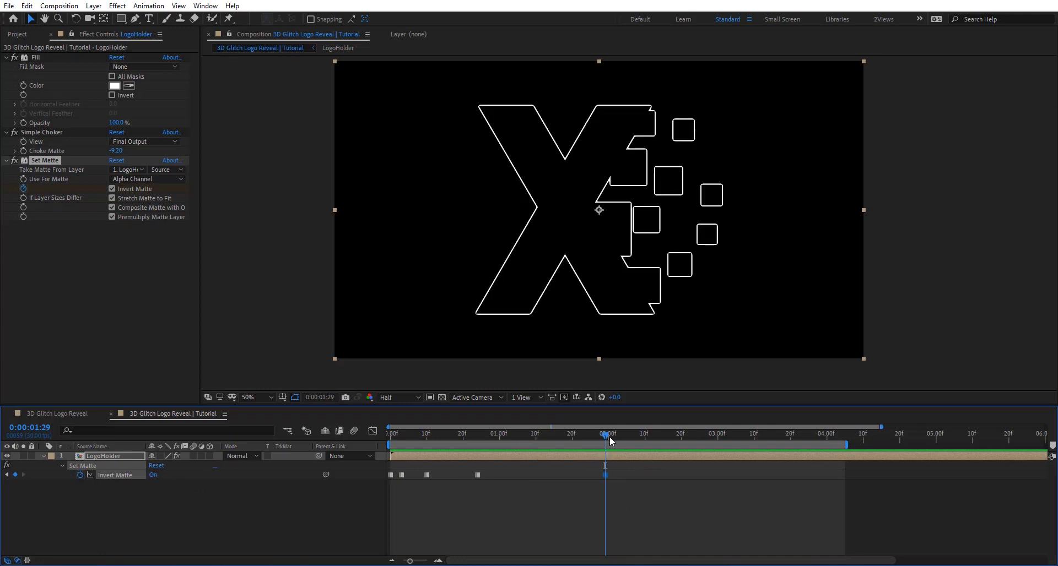
pyautogui.moveTo(605, 439); pyautogui.dragTo(660, 476)
pyautogui.click(153, 475)
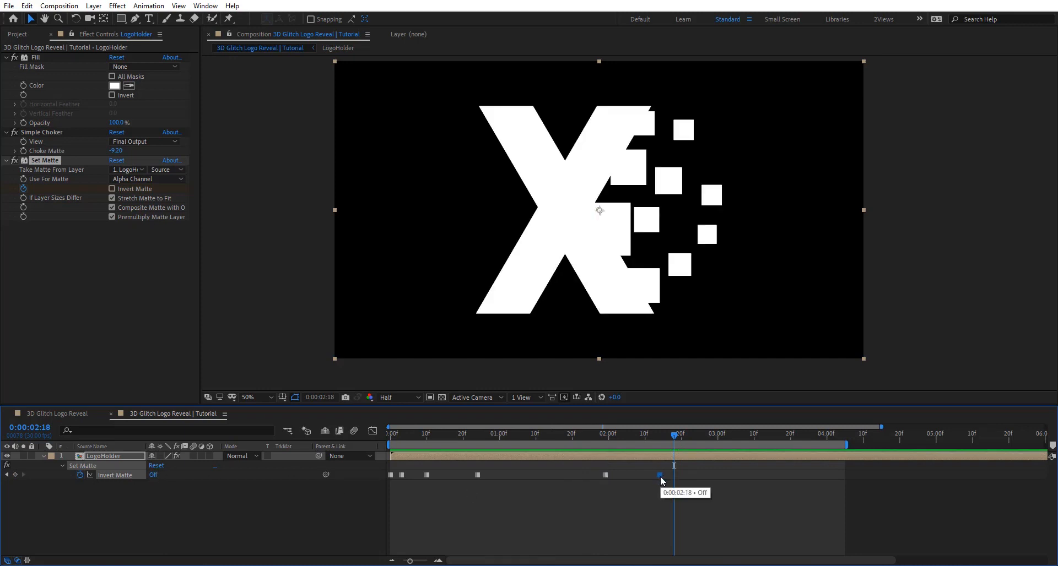
pyautogui.click(609, 439)
pyautogui.hotkey('shift', 'pagedown')
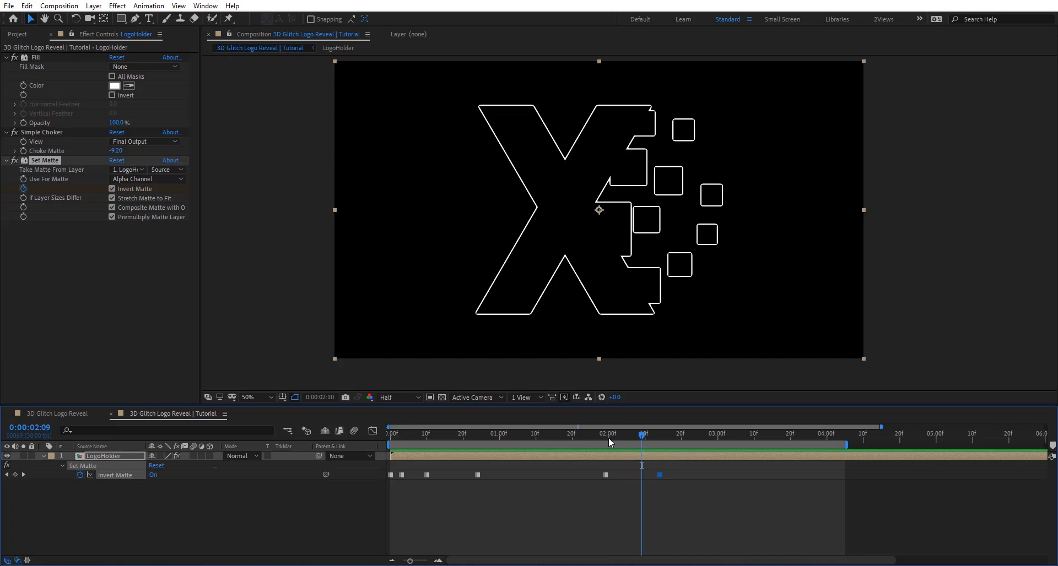
pyautogui.press('pagedown')
pyautogui.press('pagedown')
pyautogui.press('pagedown')
pyautogui.press('pagedown')
pyautogui.press('pagedown')
# Keyframe Invert Matte Off just before 0:00:04:00 and On at 0:00:03:15
pyautogui.moveTo(665, 436); pyautogui.dragTo(825, 436)
pyautogui.click(152, 475)
pyautogui.click(772, 437)
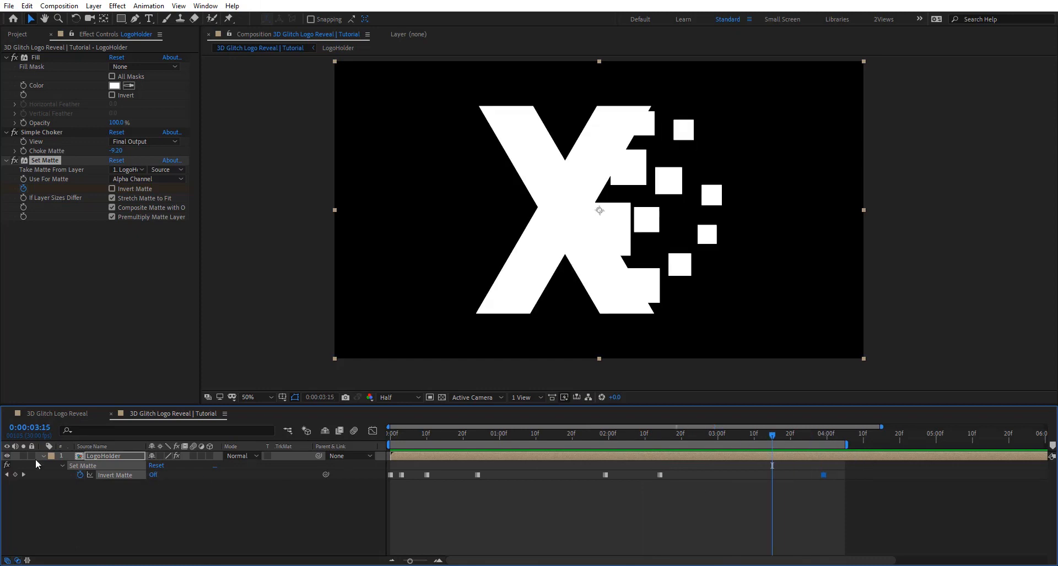
pyautogui.click(153, 475)
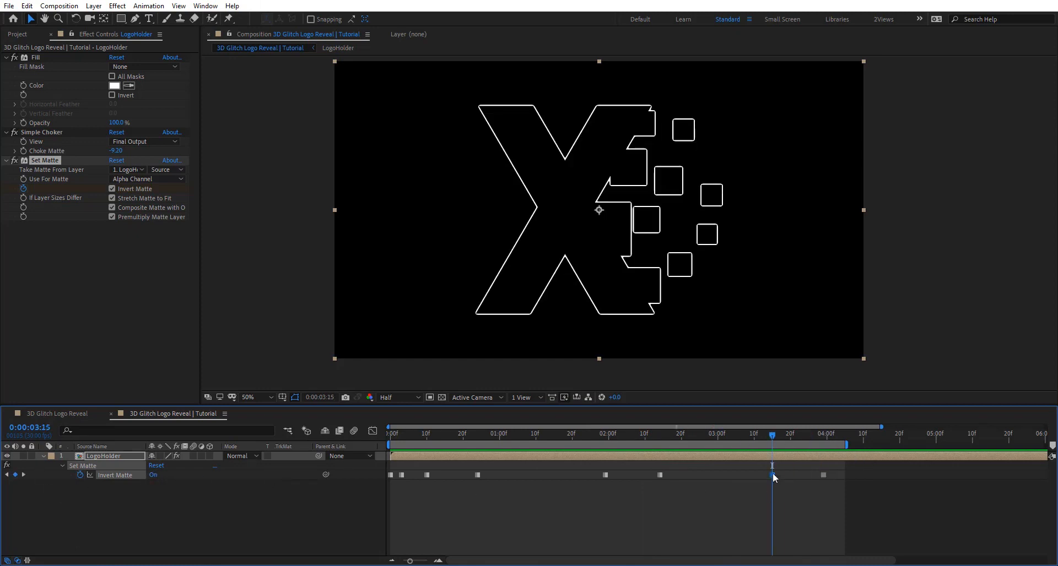
# Move the last two Invert Matte keyframes earlier, the On one to about 0:00:03:06 and the Off one to about 0:00:03:26
pyautogui.moveTo(772, 475); pyautogui.dragTo(746, 475)
pyautogui.click(747, 437)
pyautogui.hotkey('shift', 'pagedown')
pyautogui.hotkey('shift', 'pagedown')
pyautogui.moveTo(825, 478); pyautogui.dragTo(742, 481)
pyautogui.moveTo(821, 476); pyautogui.dragTo(813, 476)
# Preview the flicker between solid and outlined logo from the start, scrub to 0:00:01:22, and select the LogoHolder layer
pyautogui.press('Home')
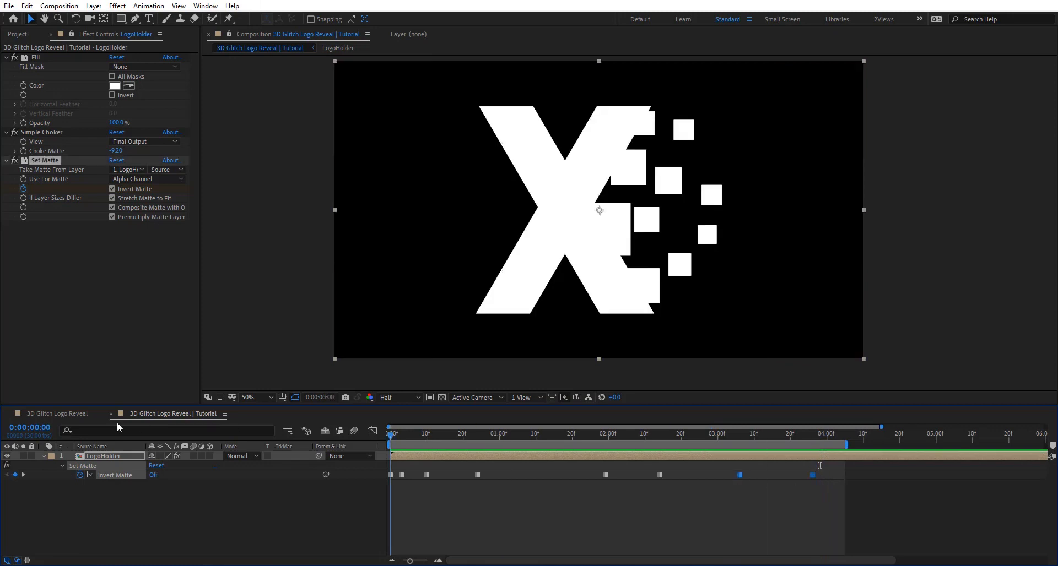
pyautogui.press('space')
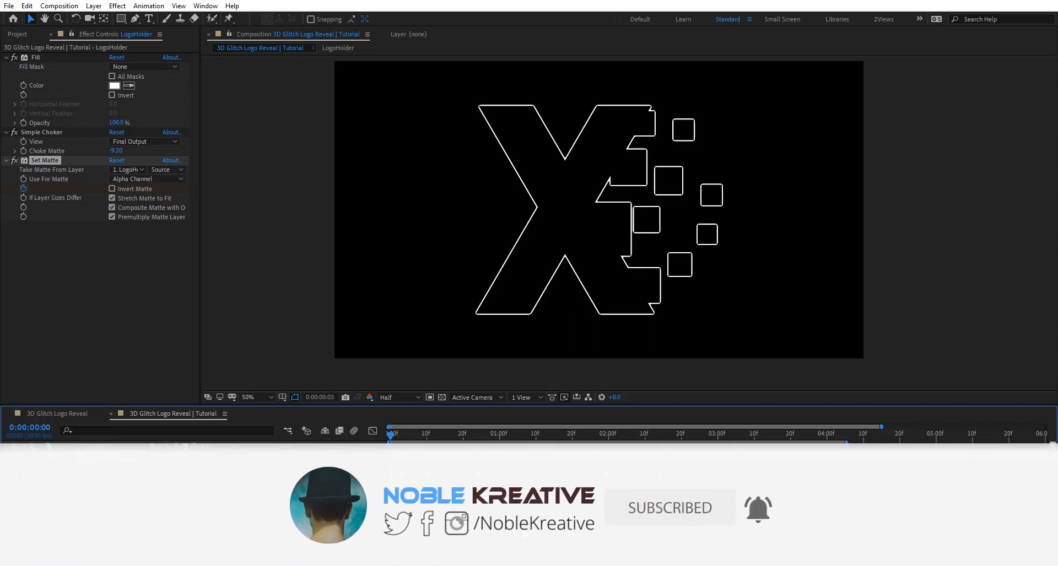
pyautogui.press('u')
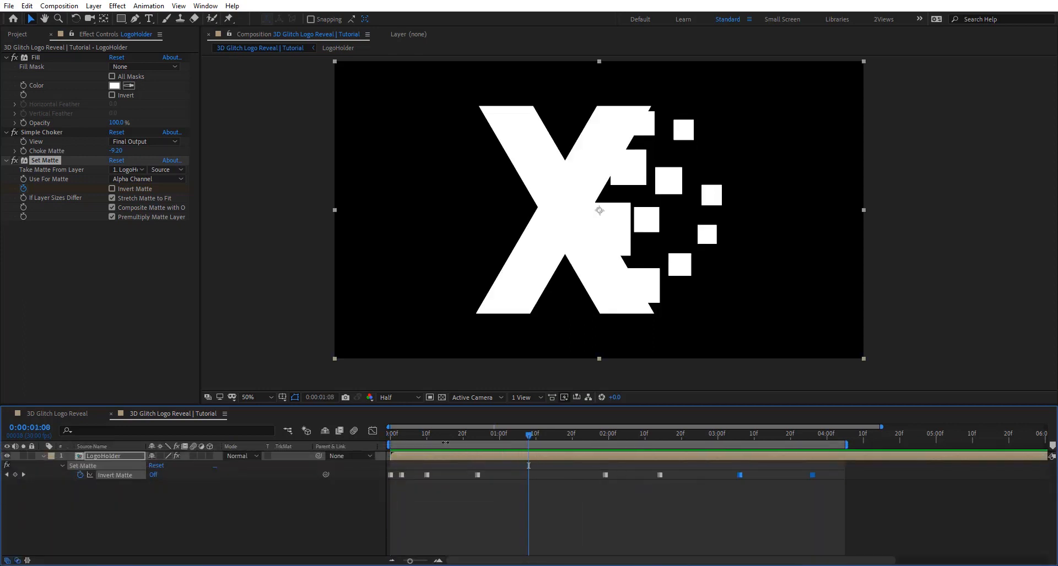
pyautogui.moveTo(505, 438); pyautogui.dragTo(581, 440)
pyautogui.click(96, 457)
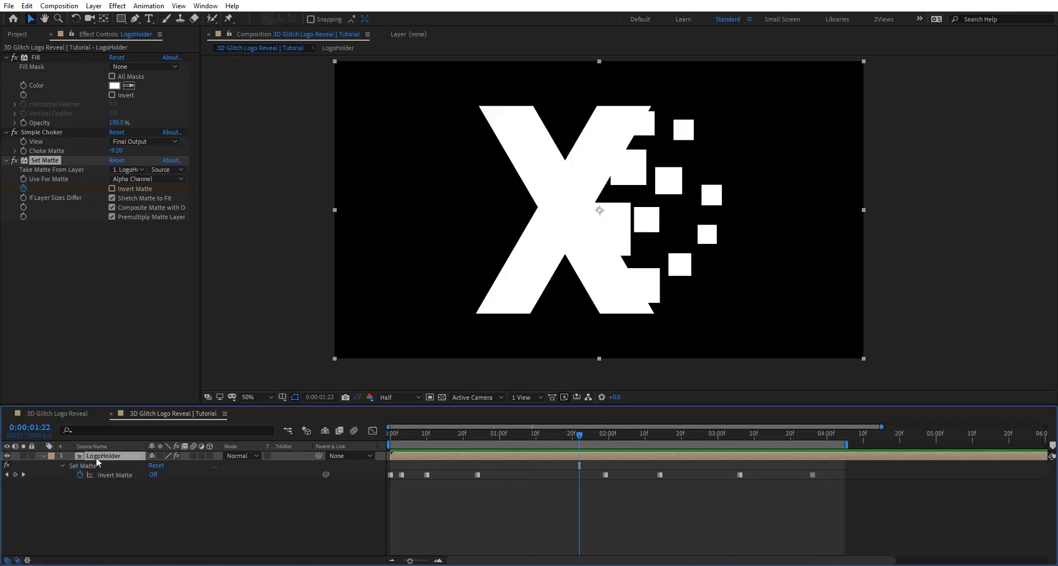
# Pre-compose the LogoHolder layer as "LogoAnimation 01", moving all attributes into the new composition
pyautogui.hotkey('ctrl', 'shift', 'c')
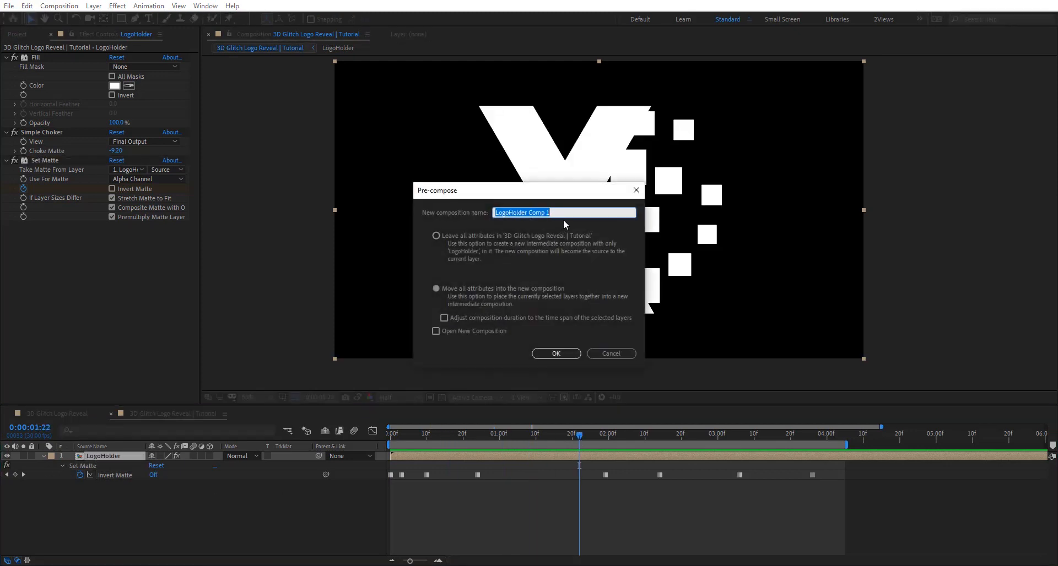
pyautogui.write('LogoAnimation 01')
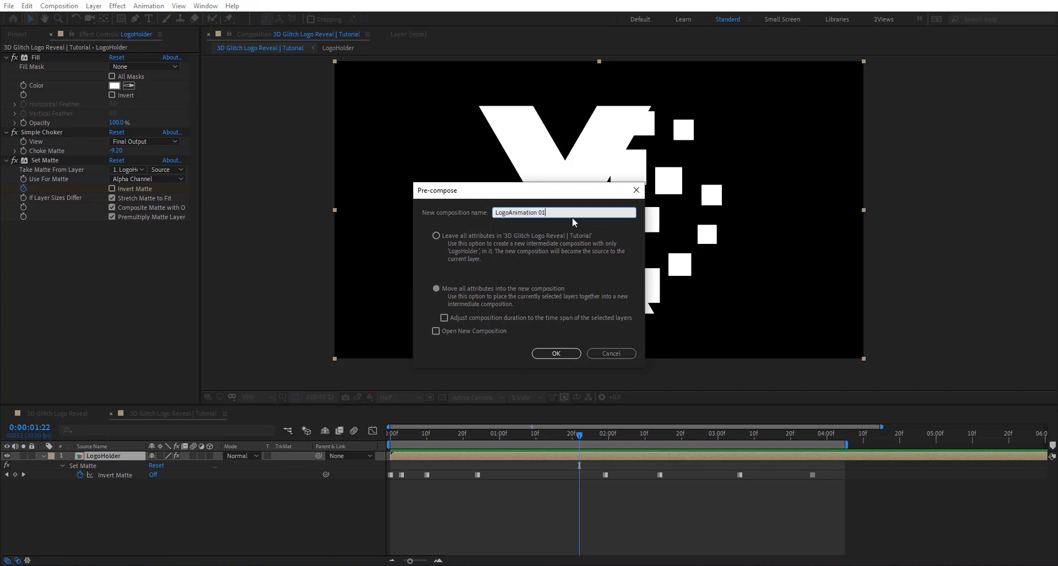
pyautogui.click(556, 354)
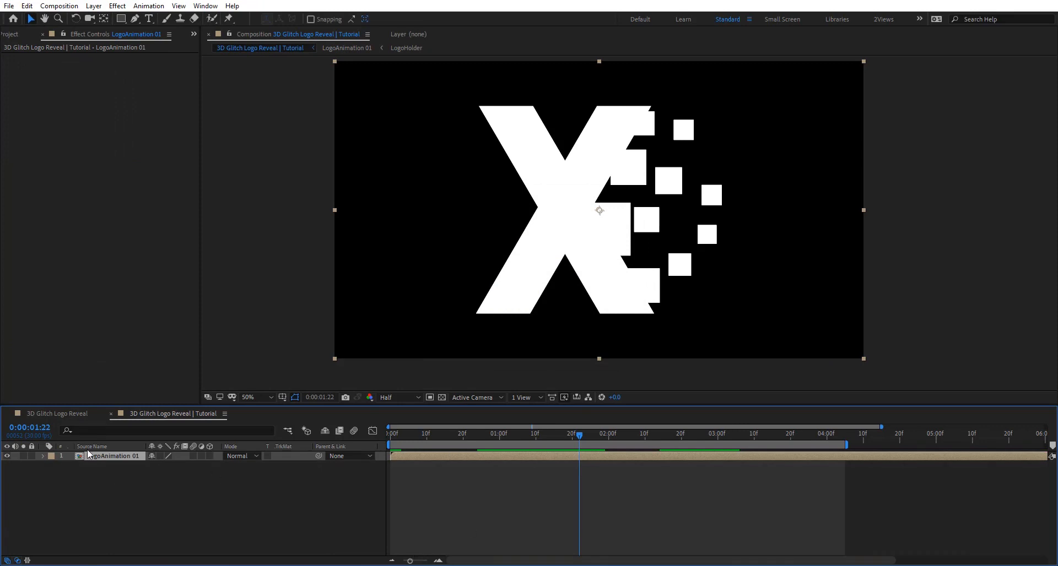
# Open the LogoAnimation 01 composition and reveal the LogoHolder layer's keyframed properties
pyautogui.click(102, 466)
pyautogui.click(103, 459)
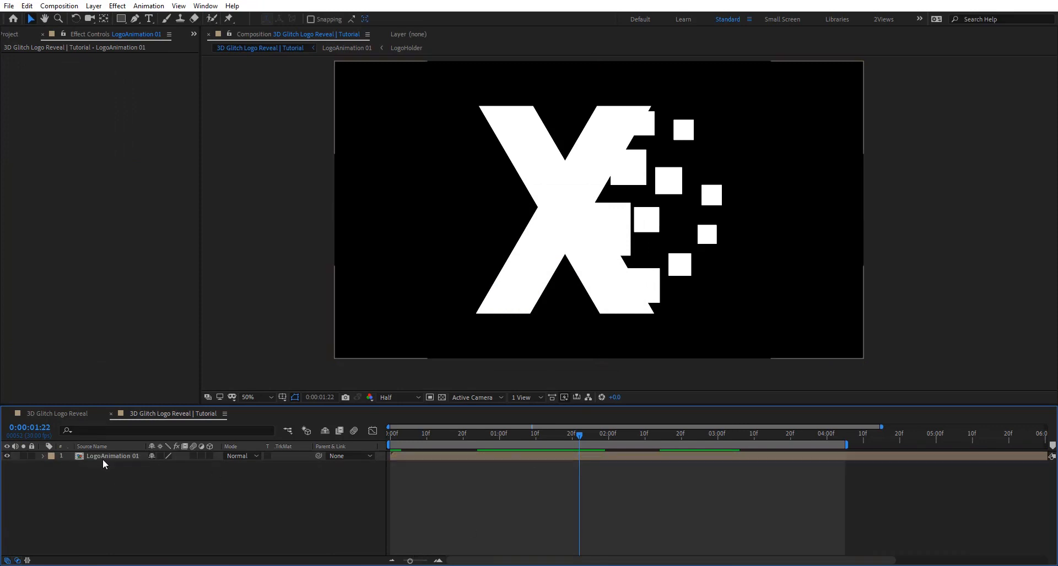
pyautogui.doubleClick(102, 459)
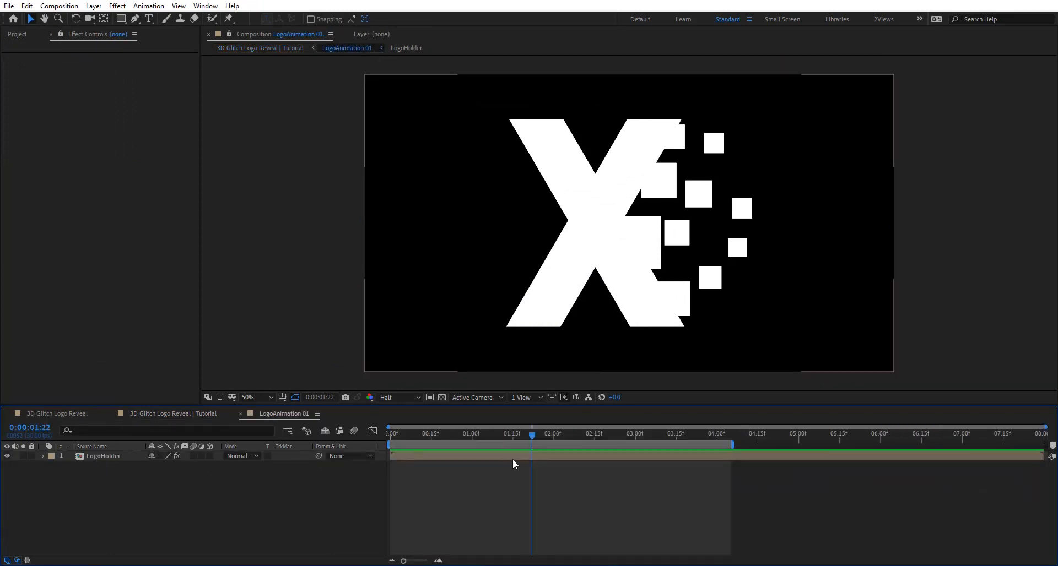
pyautogui.press('u')
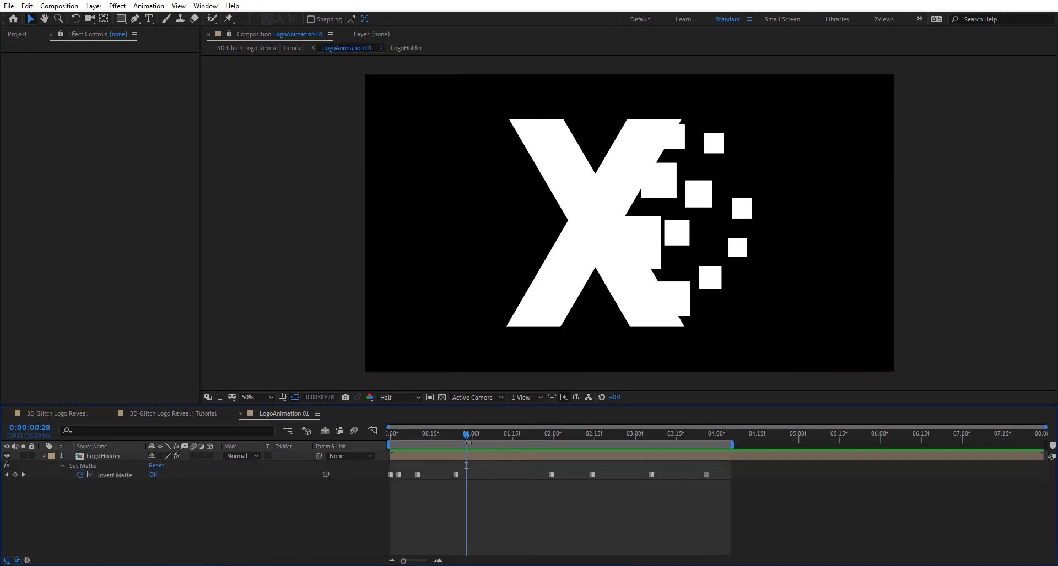
# Add composition markers spanning the three outlined stretches, about 0:00:00:10 to 0:00:00:24, 0:00:01:29 to 0:00:02:14, and 0:00:03:06 to 0:00:03:26
pyautogui.moveTo(444, 440); pyautogui.dragTo(423, 440)
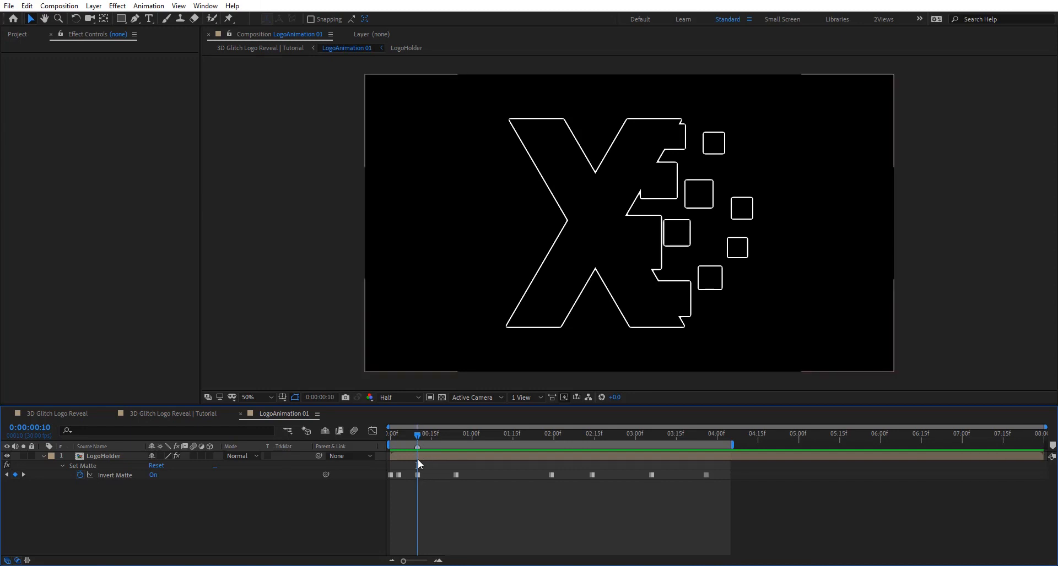
pyautogui.press('KP_Multiply')
pyautogui.moveTo(417, 446); pyautogui.dragTo(593, 447)
pyautogui.press('pageup')
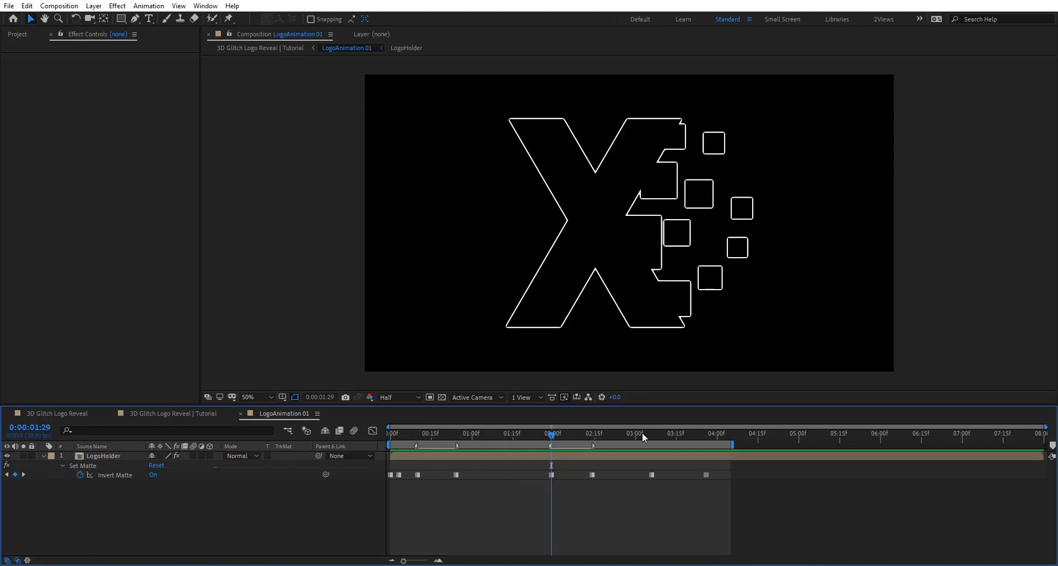
pyautogui.click(651, 435)
pyautogui.moveTo(671, 447); pyautogui.dragTo(709, 446)
pyautogui.moveTo(639, 435); pyautogui.dragTo(447, 435)
# Return to the 3D Glitch Logo Reveal | Tutorial composition and update the LogoAnimation 01 layer's markers from its source
pyautogui.click(239, 413)
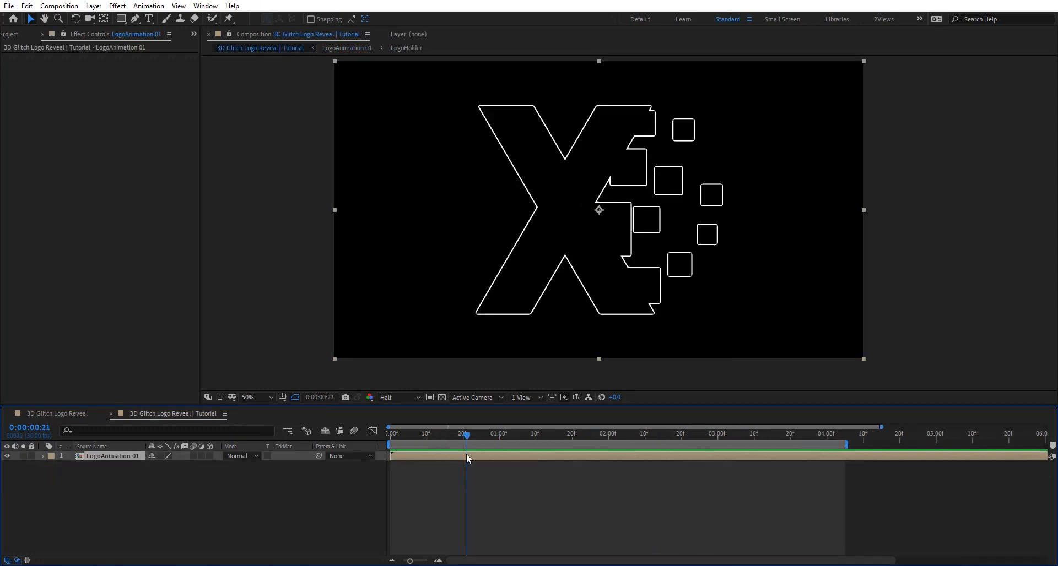
pyautogui.rightClick(467, 456)
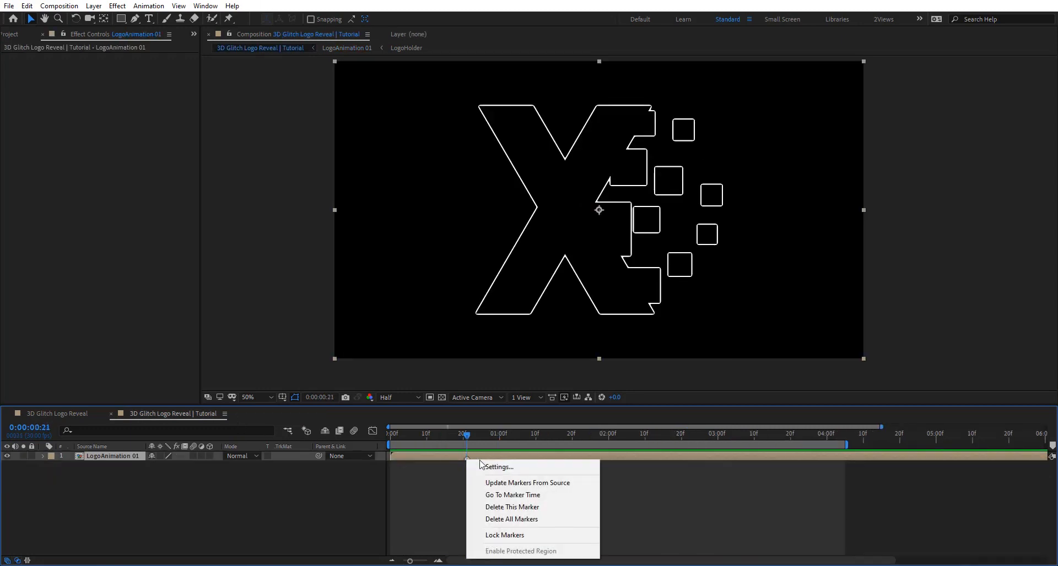
pyautogui.click(523, 484)
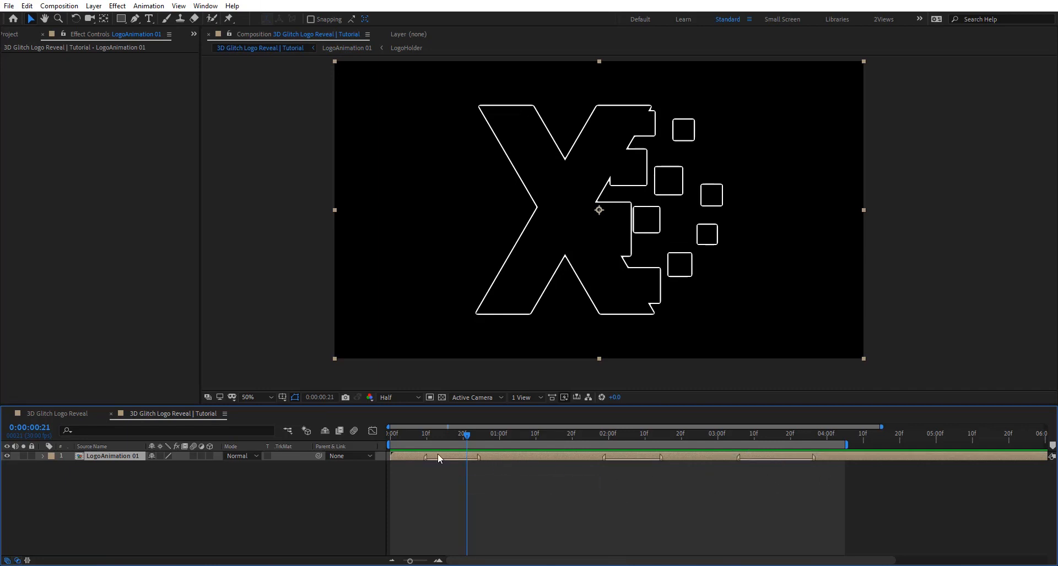
# Create a null object in the main composition with the playhead at 0:00:00:08
pyautogui.moveTo(466, 437); pyautogui.dragTo(417, 468)
pyautogui.rightClick(244, 497)
pyautogui.moveTo(315, 378)
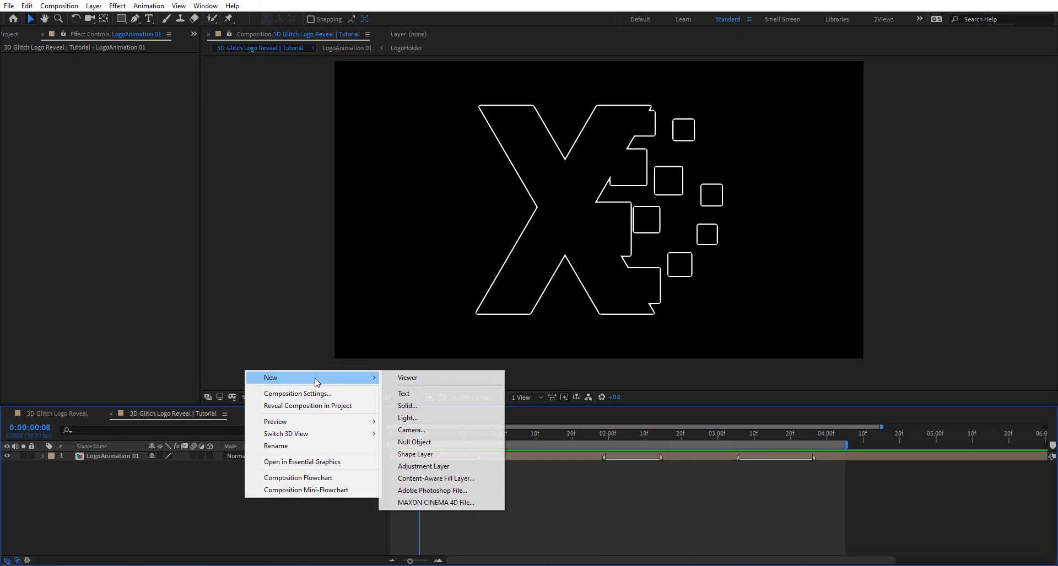
pyautogui.click(453, 441)
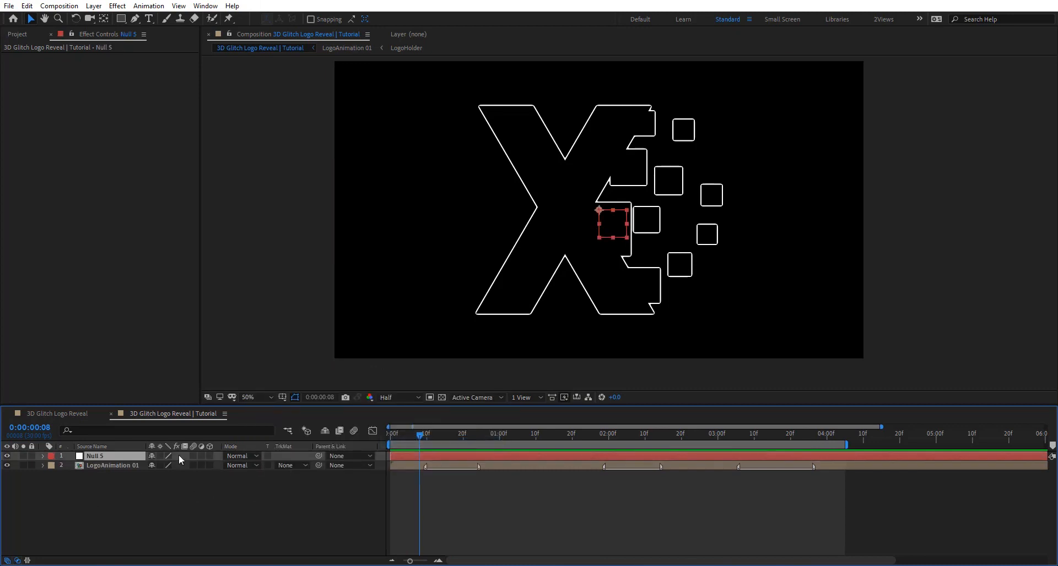
# Make the null and LogoAnimation 01 layers 3D, and parent LogoAnimation 01 to the null
pyautogui.click(210, 457)
pyautogui.click(210, 465)
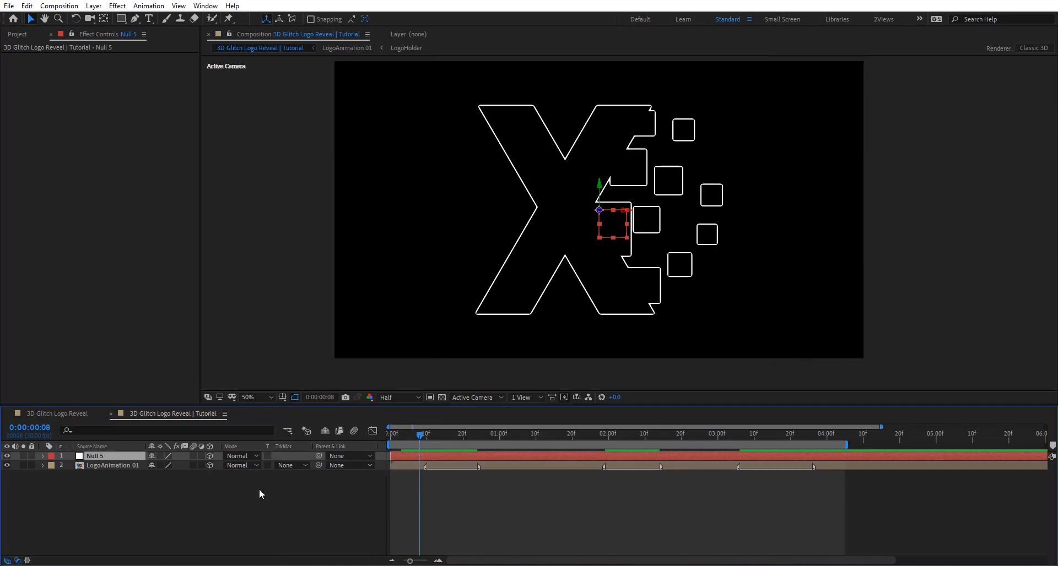
pyautogui.moveTo(318, 466); pyautogui.dragTo(94, 457)
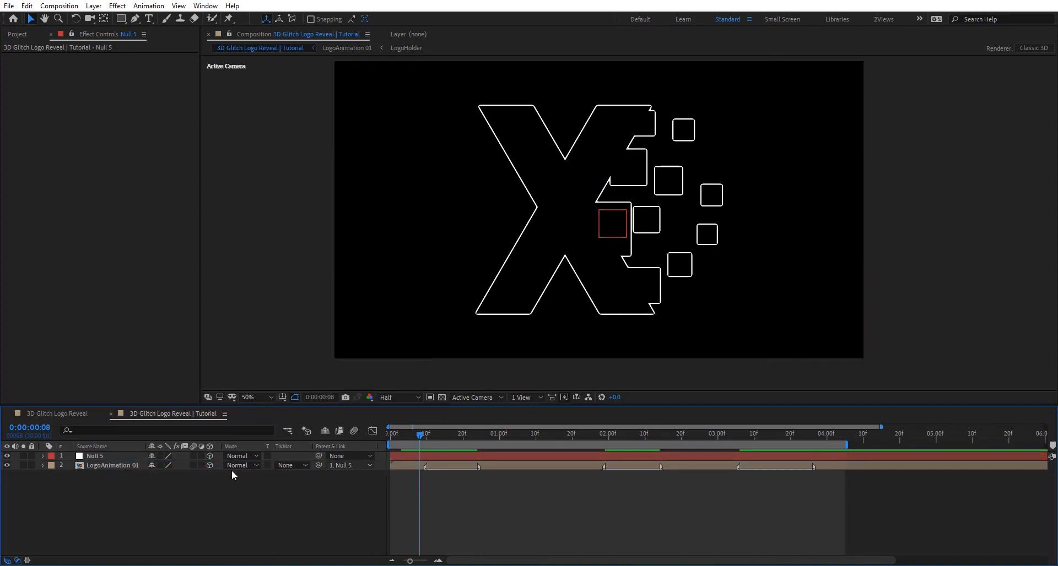
# Keyframe the null's X, Y and Z Rotation at 0° and place the three keyframes at about 0:00:00:05
pyautogui.click(94, 457)
pyautogui.click(43, 456)
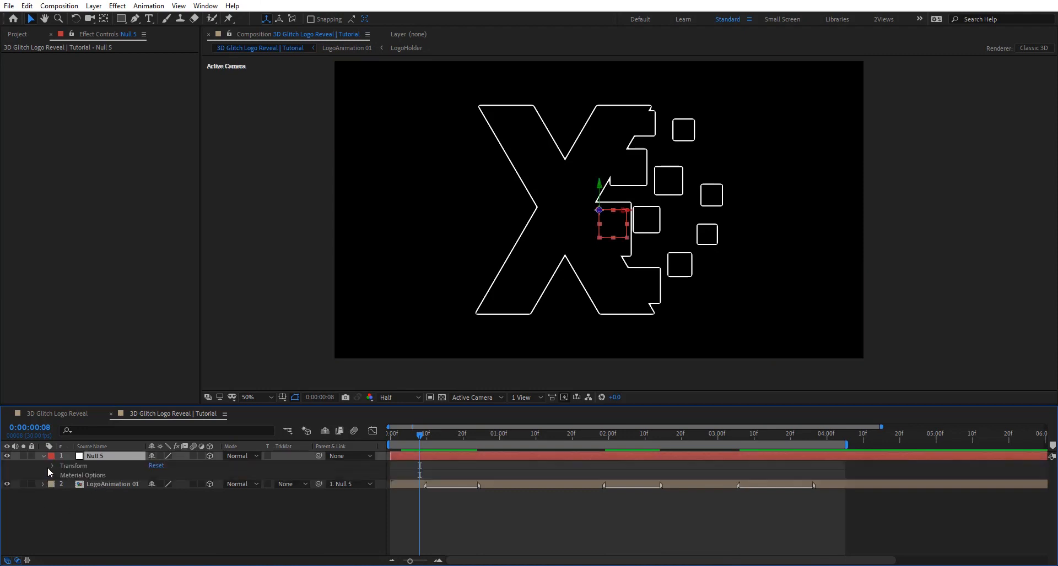
pyautogui.click(52, 467)
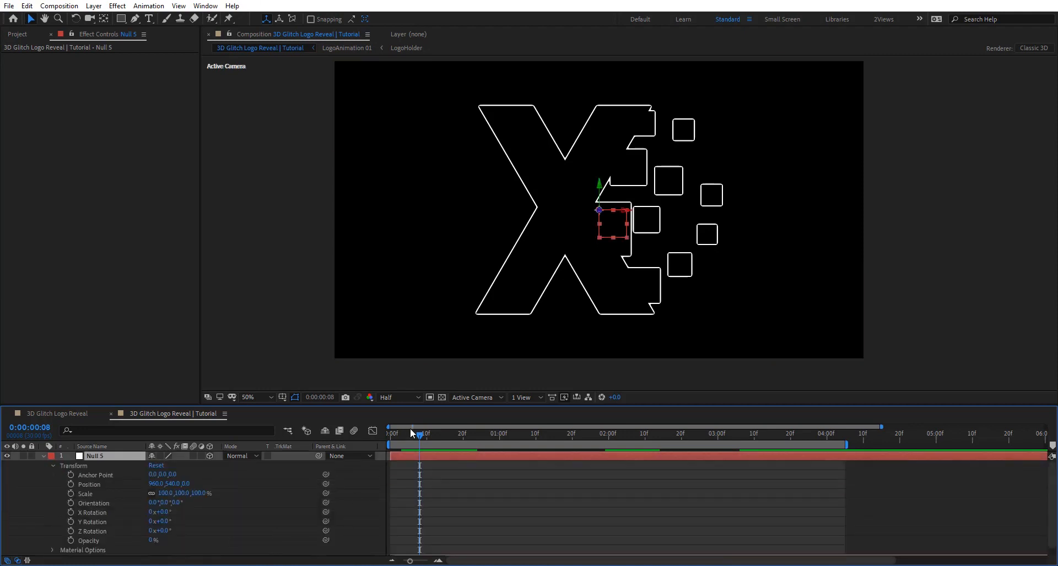
pyautogui.moveTo(420, 441)
pyautogui.mouseDown()
pyautogui.moveTo(393, 441)
pyautogui.moveTo(422, 441)
pyautogui.mouseUp()
pyautogui.scroll(-1, 410, 468)
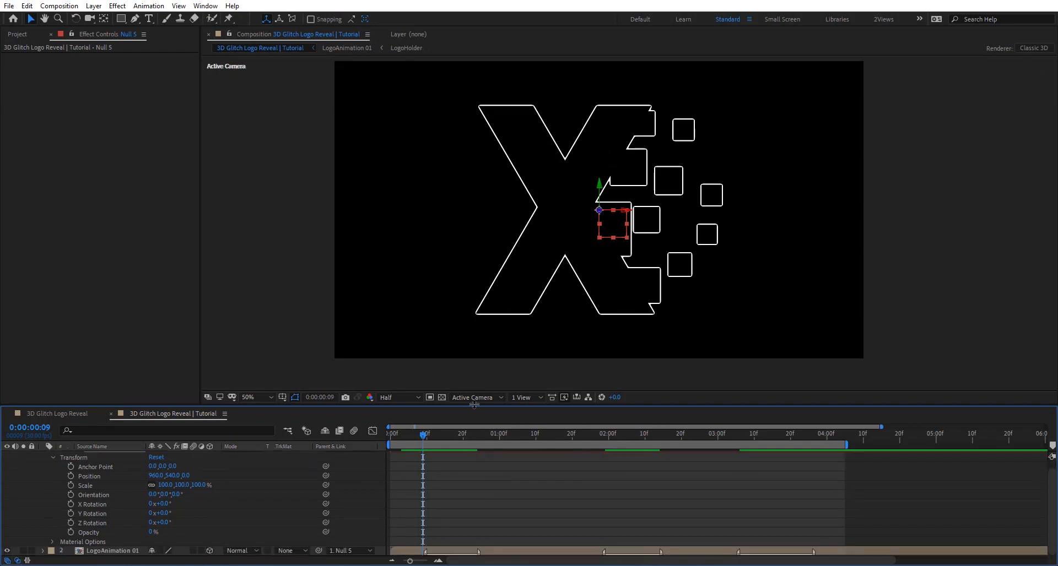
pyautogui.moveTo(477, 406); pyautogui.dragTo(480, 368)
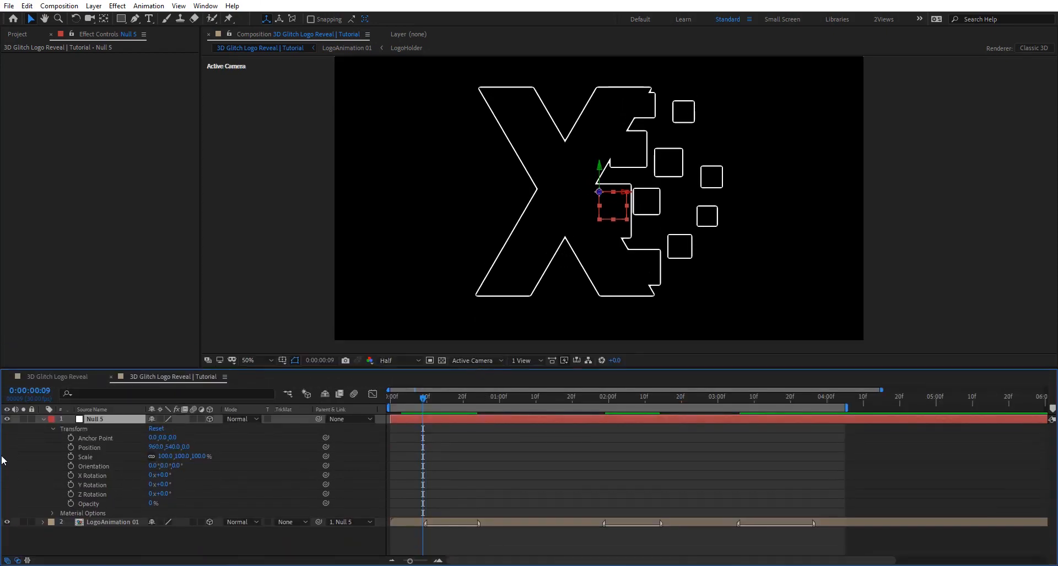
pyautogui.click(71, 494)
pyautogui.click(70, 485)
pyautogui.click(71, 476)
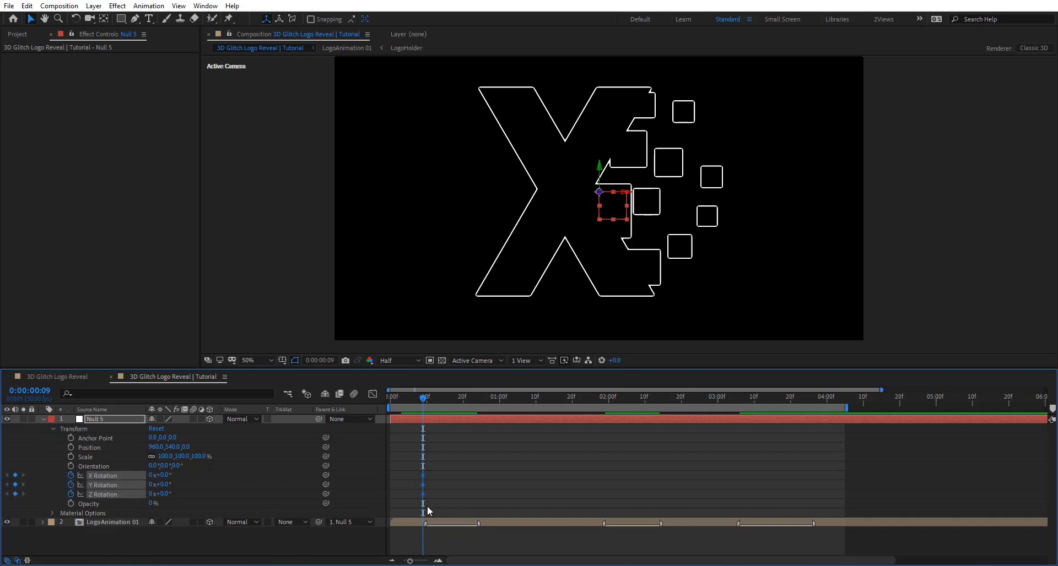
pyautogui.moveTo(422, 494); pyautogui.dragTo(408, 494)
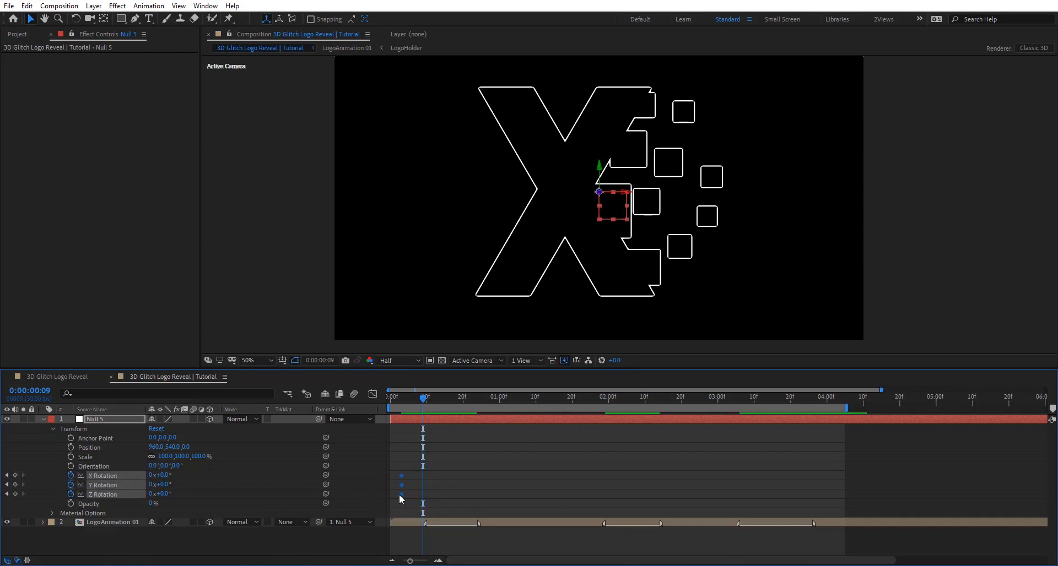
# At 0:00:00:15, set the null's X, Y and Z Rotation to one full revolution each
pyautogui.moveTo(445, 399); pyautogui.dragTo(444, 399)
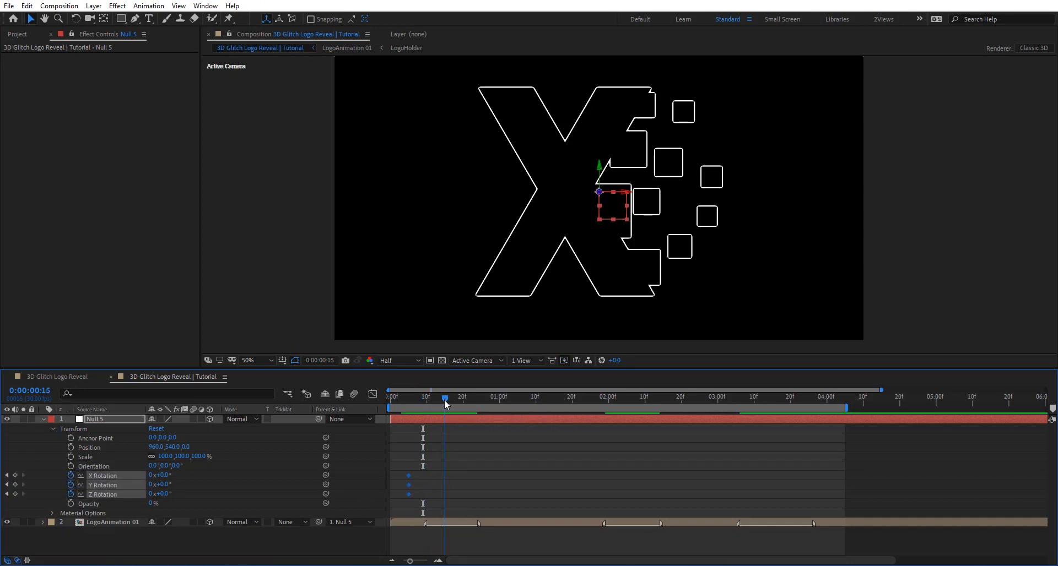
pyautogui.click(152, 475)
pyautogui.press('Tab')
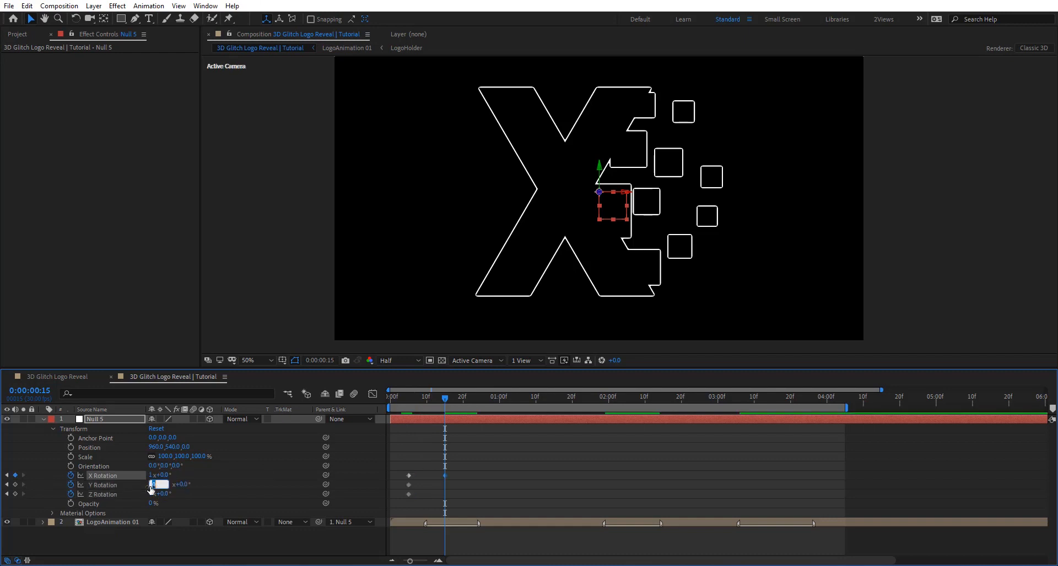
pyautogui.write('1')
pyautogui.press('Tab')
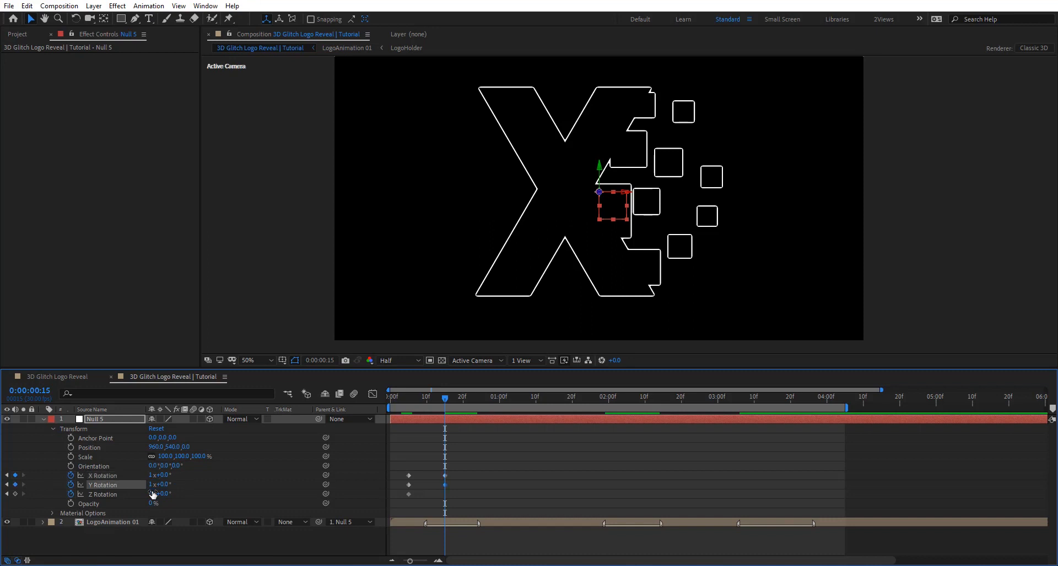
pyautogui.write('1')
pyautogui.press('Return')
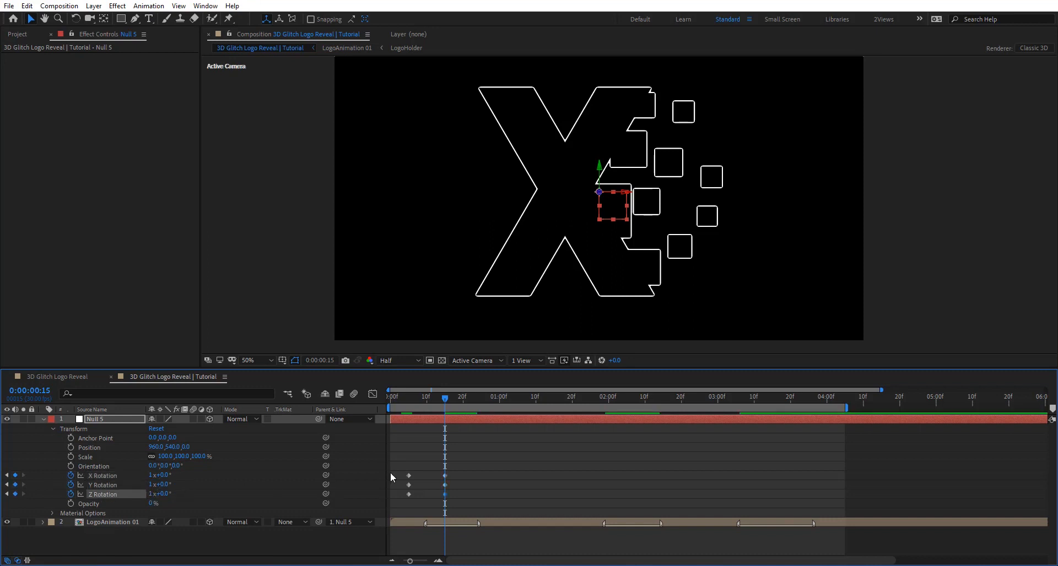
# Add X, Y and Z Rotation keyframes to the null at 0:00:00:22, keeping the current values
pyautogui.press('pagedown')
pyautogui.press('pagedown')
pyautogui.press('pagedown')
pyautogui.press('pagedown')
pyautogui.press('pagedown')
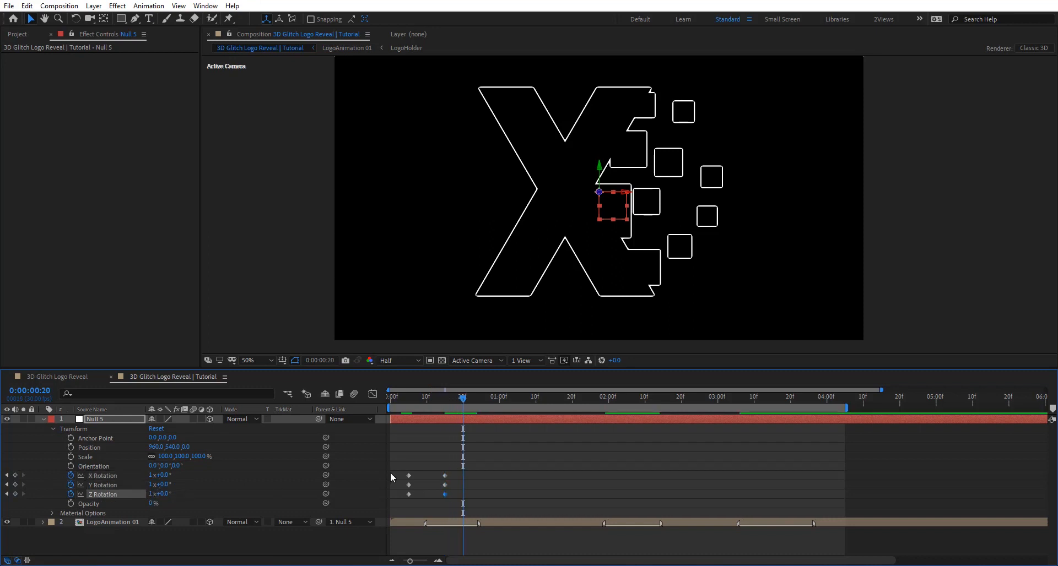
pyautogui.press('pagedown')
pyautogui.press('pagedown')
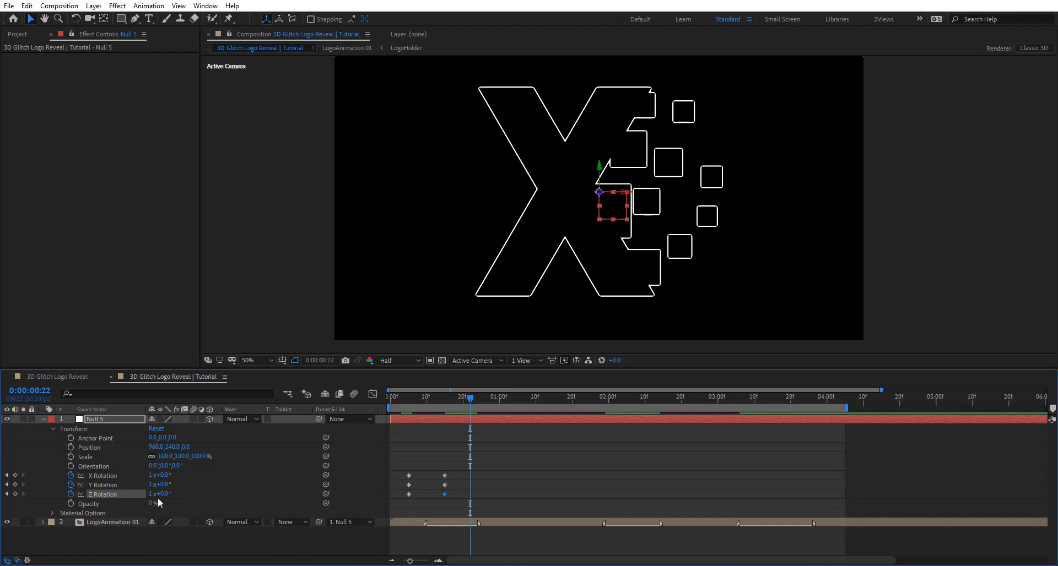
pyautogui.click(14, 475)
pyautogui.click(15, 484)
pyautogui.click(14, 494)
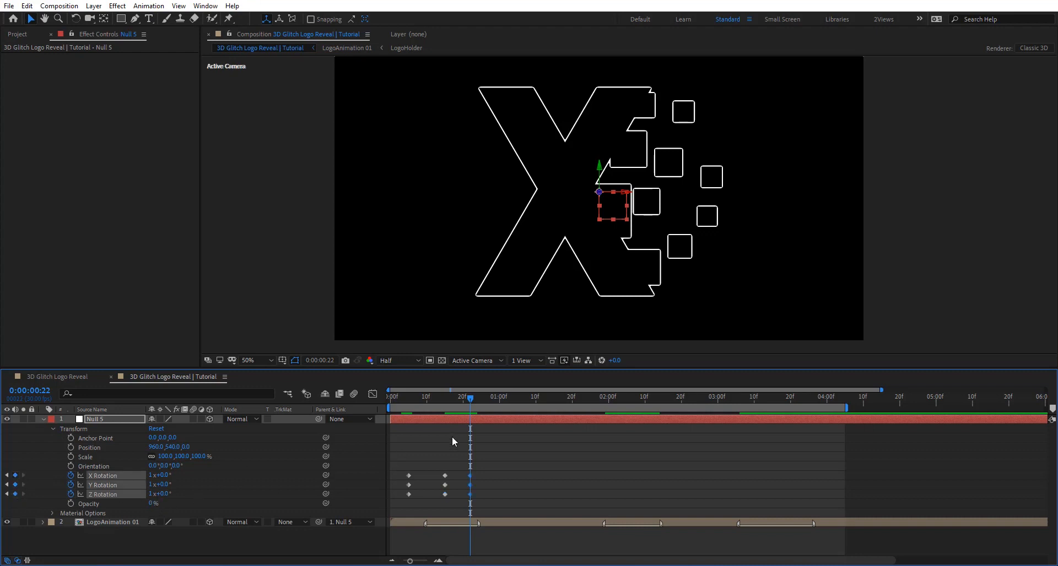
# Scale the LogoAnimation 01 layer down to 50%
pyautogui.moveTo(470, 400); pyautogui.dragTo(445, 408)
pyautogui.press(',')
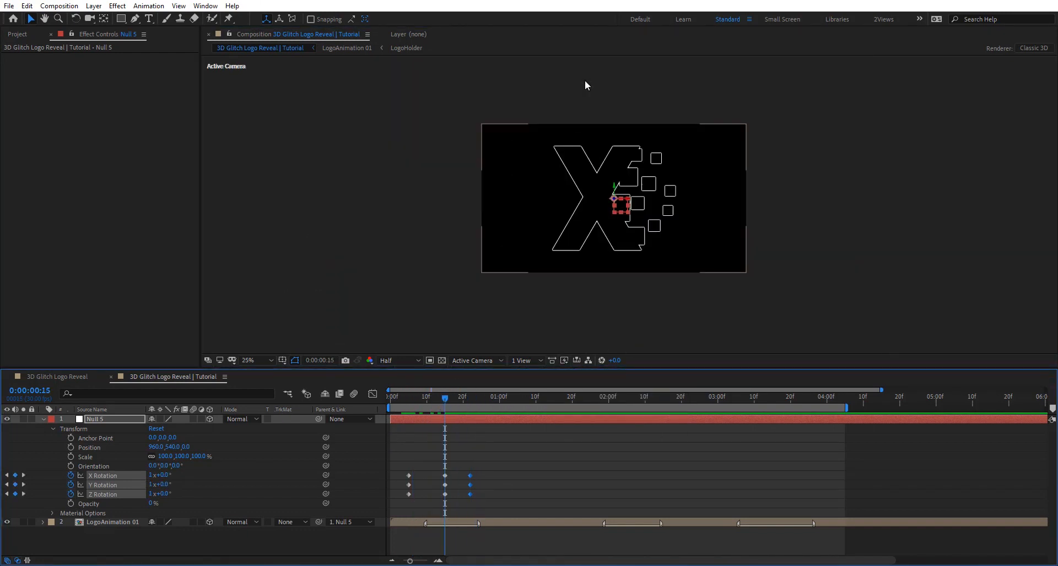
pyautogui.click(131, 522)
pyautogui.press('s')
pyautogui.moveTo(200, 532); pyautogui.dragTo(176, 531)
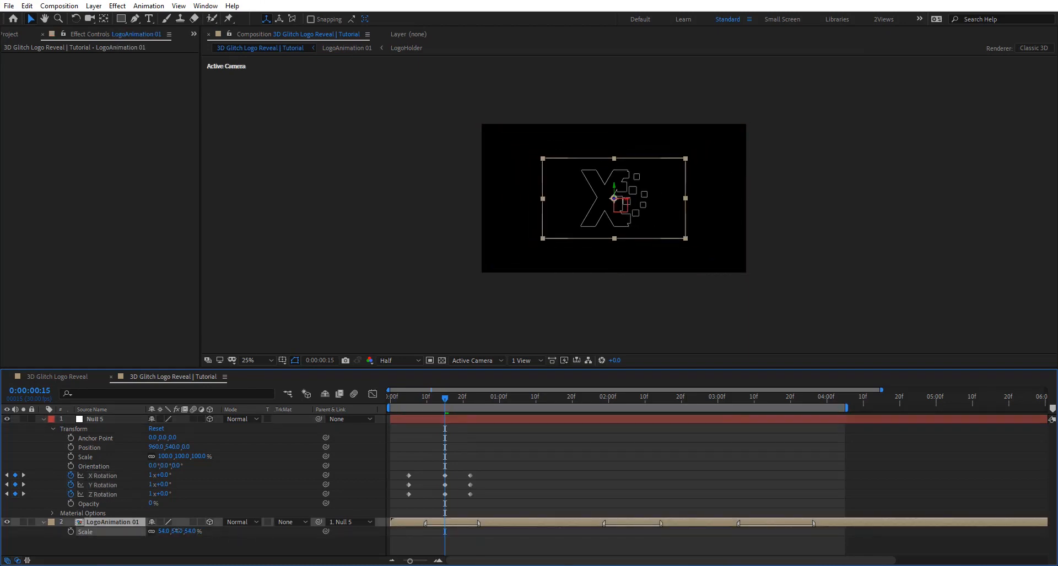
pyautogui.click(188, 531)
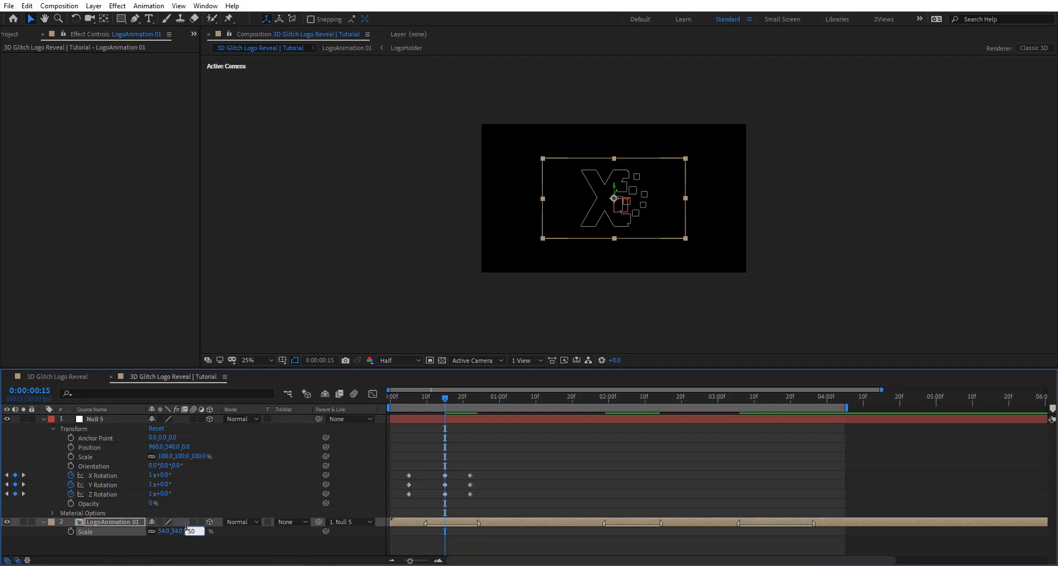
pyautogui.press('Return')
pyautogui.press('.')
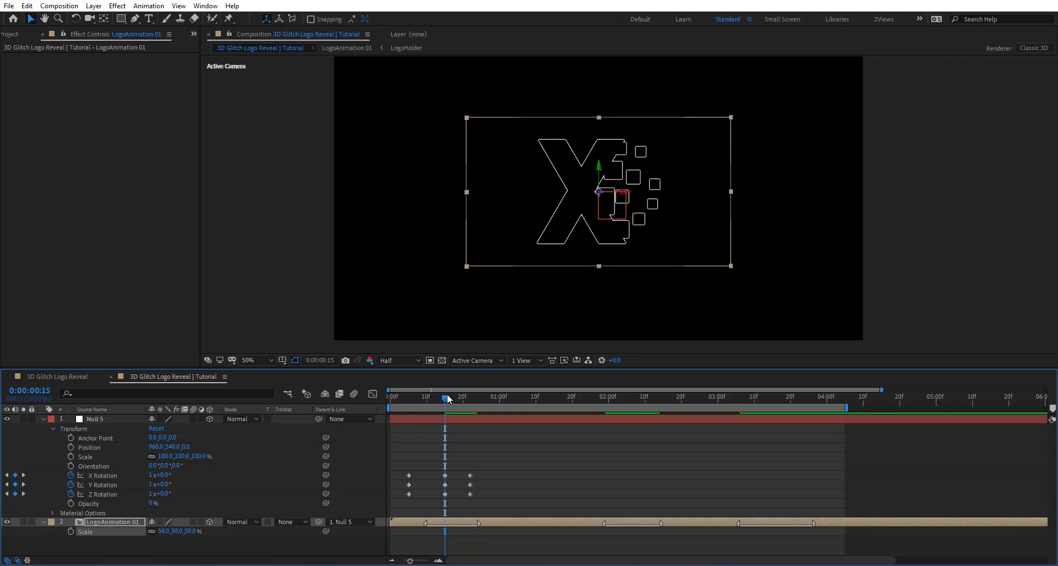
# At 0:00:01:12, set the null's X Rotation to two revolutions and add a Y Rotation keyframe at its current value
pyautogui.moveTo(447, 395); pyautogui.dragTo(505, 388)
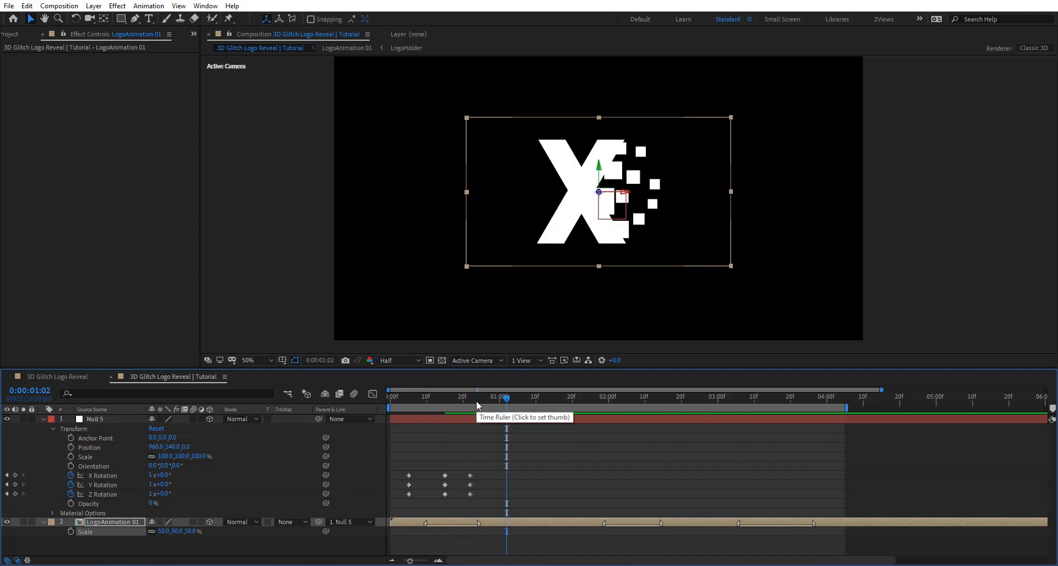
pyautogui.hotkey('shift', 'pagedown')
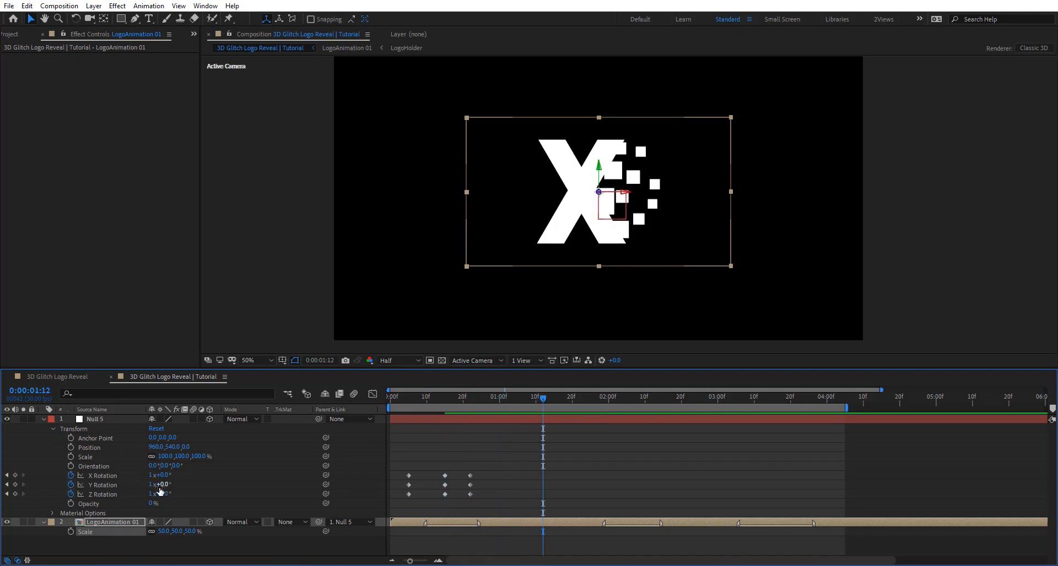
pyautogui.click(115, 477)
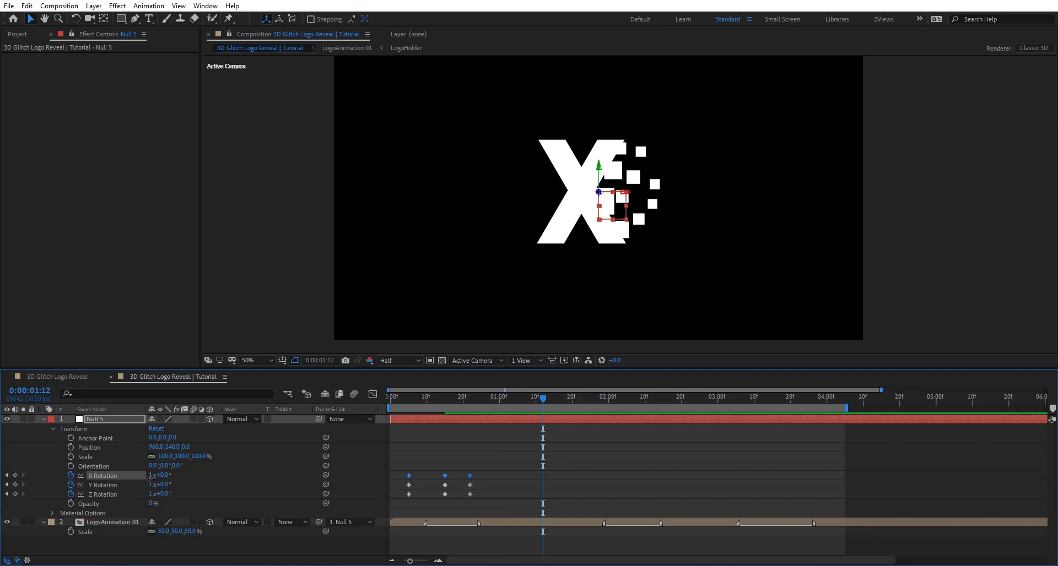
pyautogui.click(152, 476)
pyautogui.write('2')
pyautogui.press('Return')
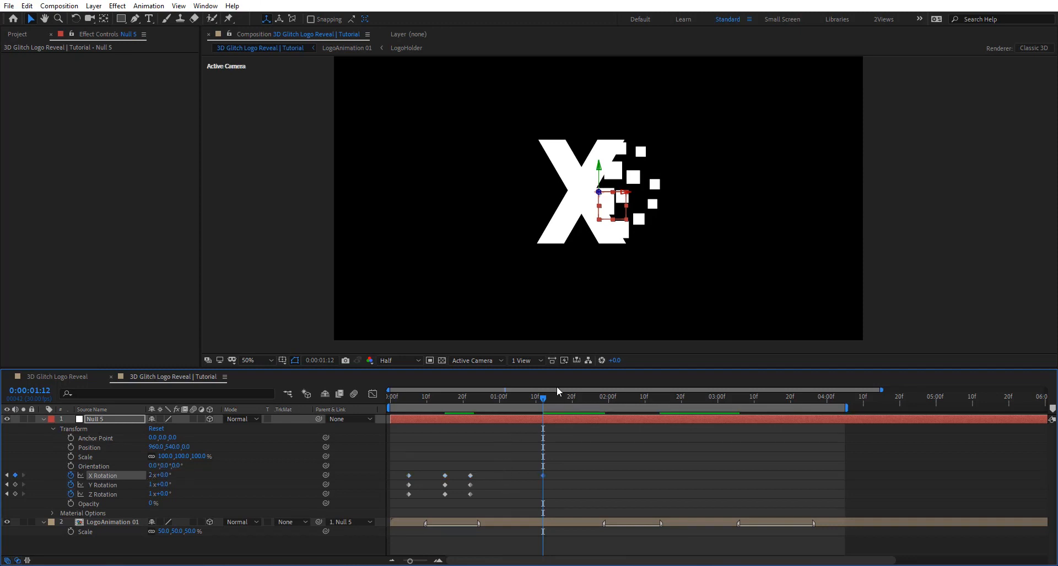
pyautogui.click(15, 485)
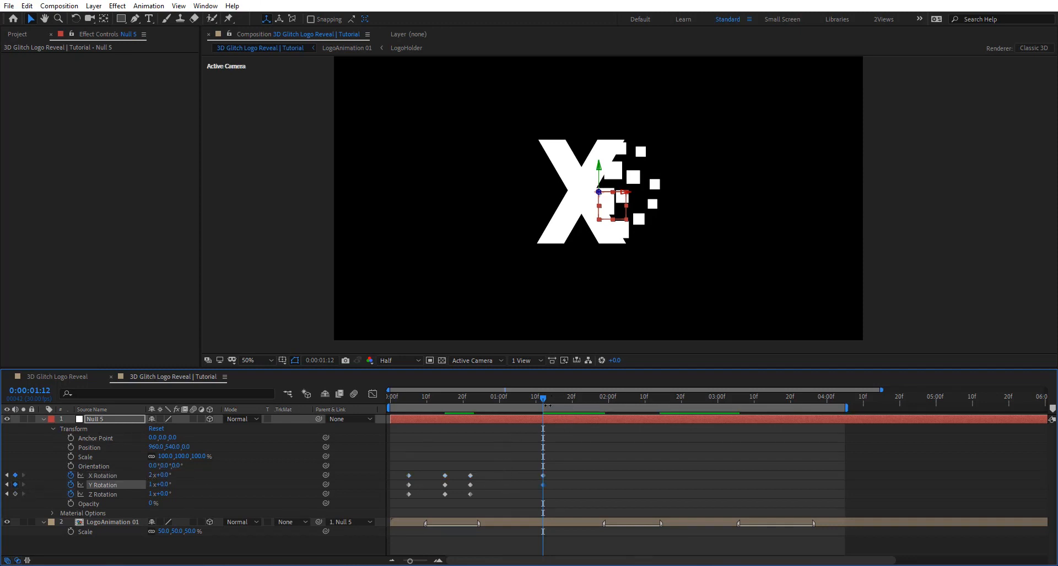
# Add X and Y Rotation keyframes to the null at 0:00:01:18, keeping the current values
pyautogui.press('pagedown')
pyautogui.press('pagedown')
pyautogui.press('pagedown')
pyautogui.press('pagedown')
pyautogui.press('pagedown')
pyautogui.press('pagedown')
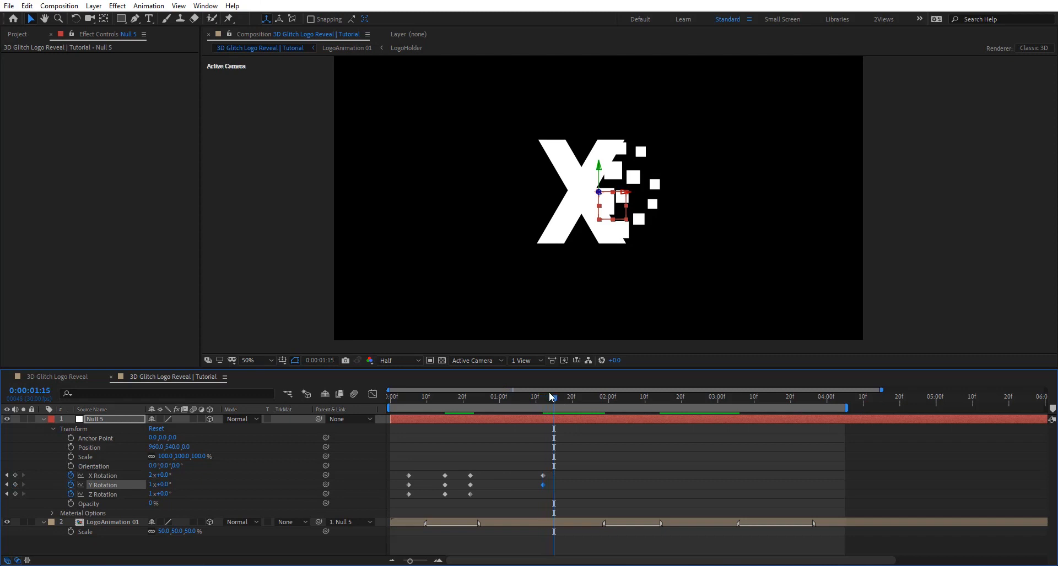
pyautogui.click(15, 475)
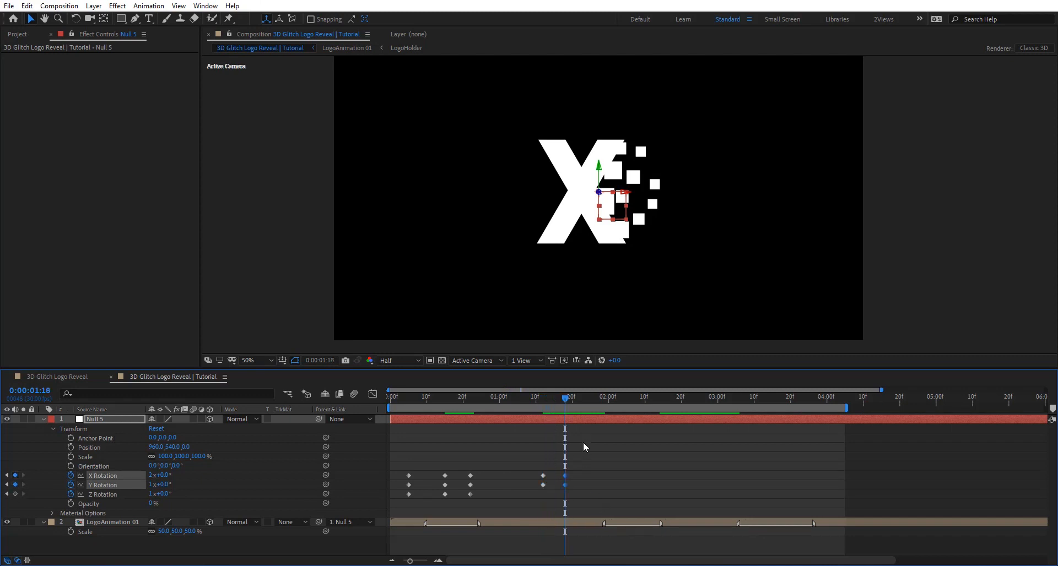
# At 0:00:02:08, set the null's Y Rotation to two full revolutions
pyautogui.hotkey('shift', 'pagedown')
pyautogui.hotkey('shift', 'pagedown')
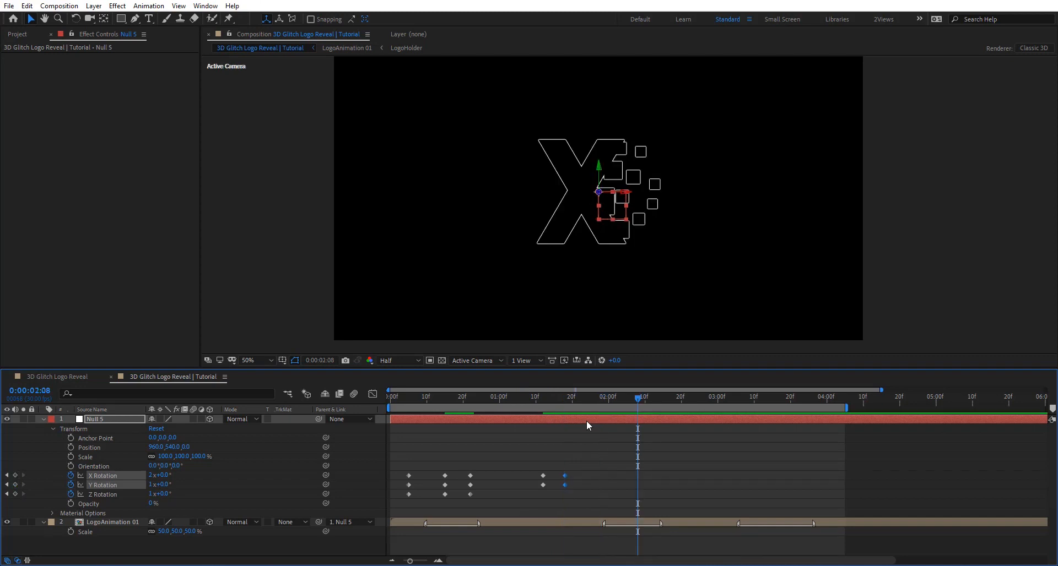
pyautogui.click(151, 485)
pyautogui.write('2')
pyautogui.press('Return')
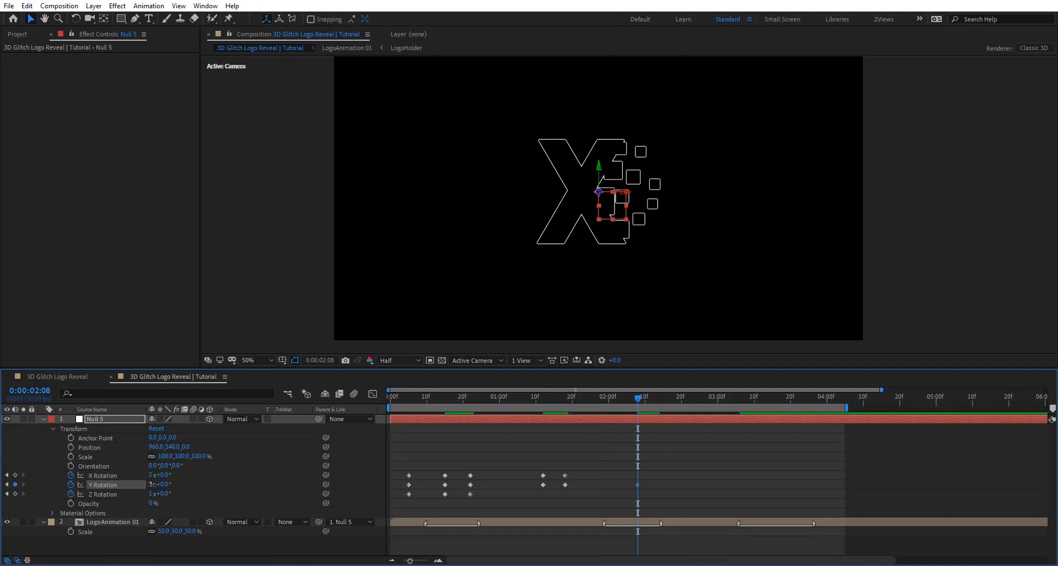
# Add an X Rotation keyframe at 0:00:02:08, plus X and Y Rotation keyframes at 0:00:02:16, all keeping the current values
pyautogui.hotkey('shift', 'pagedown')
pyautogui.hotkey('shift', 'pagedown')
pyautogui.hotkey('shift', 'pagedown')
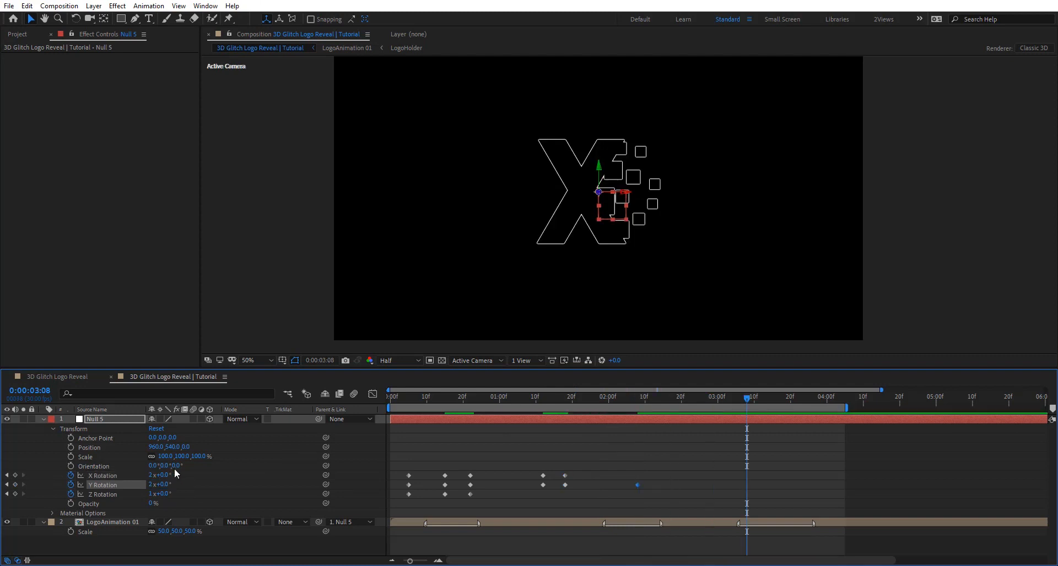
pyautogui.click(641, 397)
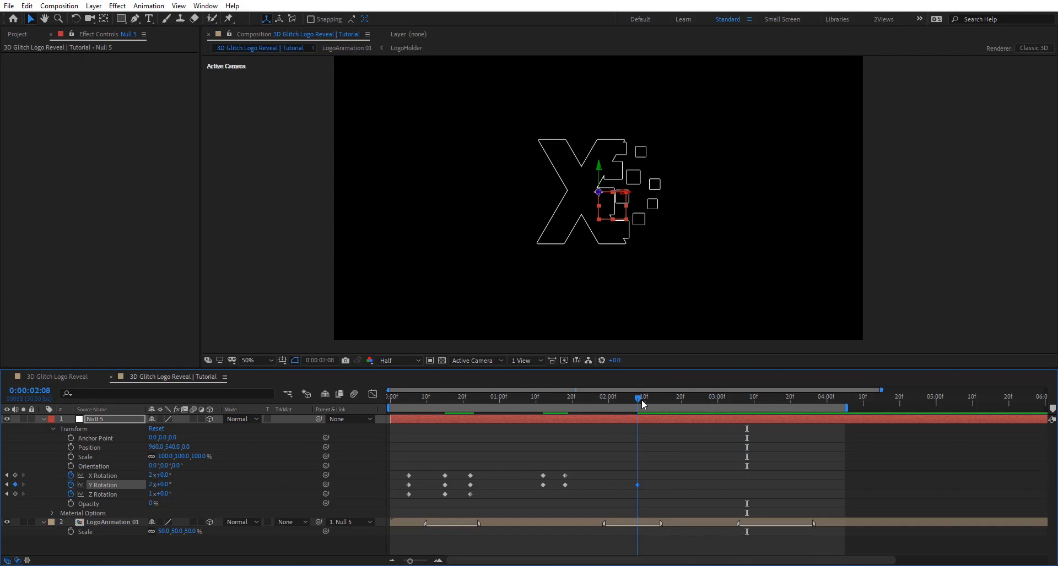
pyautogui.click(16, 475)
pyautogui.moveTo(637, 395); pyautogui.dragTo(670, 405)
pyautogui.click(16, 475)
pyautogui.click(16, 484)
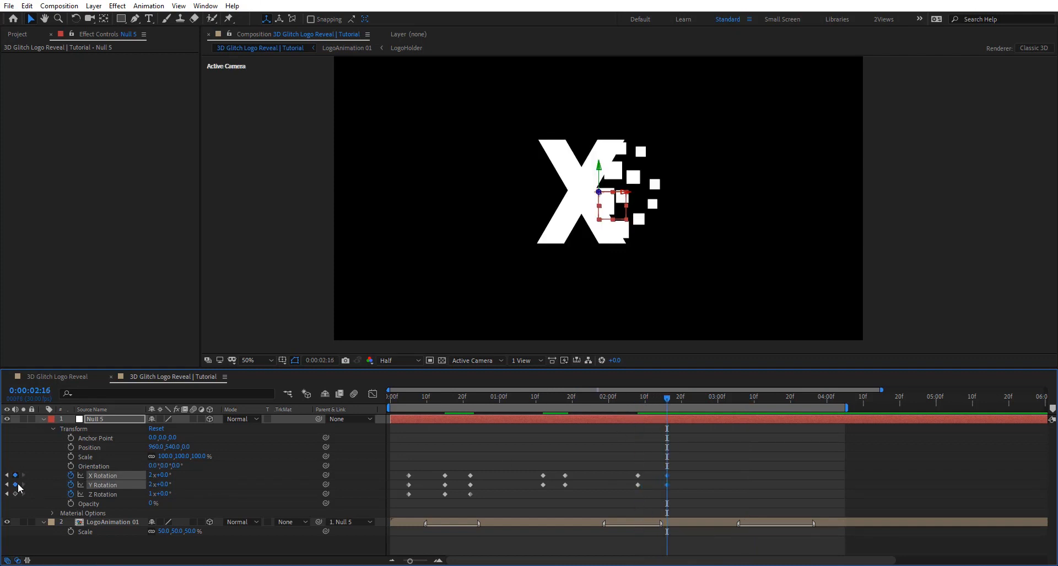
# At 0:00:03:08, set the null's X Rotation to three full revolutions
pyautogui.moveTo(720, 402); pyautogui.dragTo(747, 401)
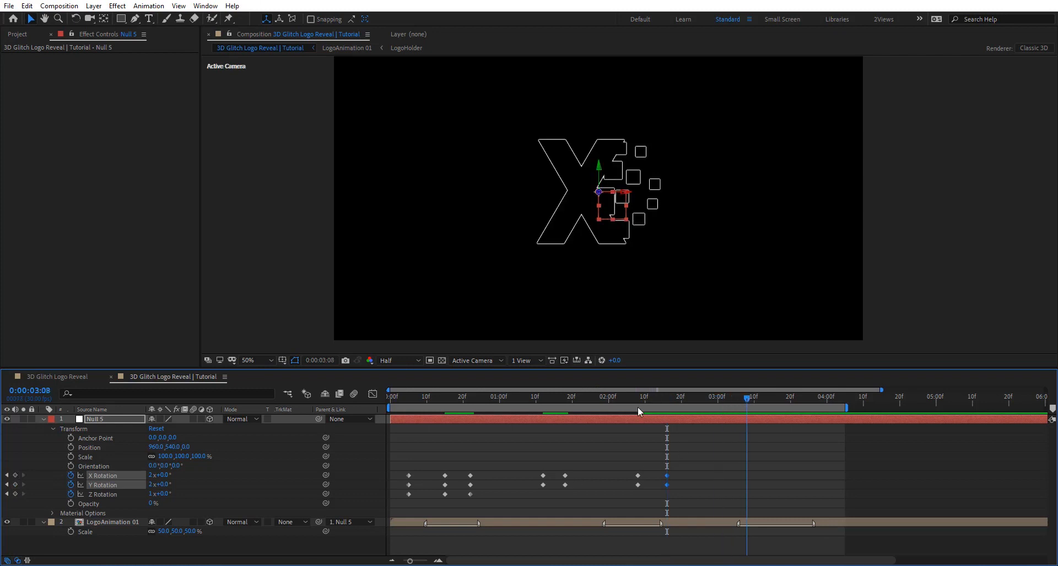
pyautogui.click(151, 475)
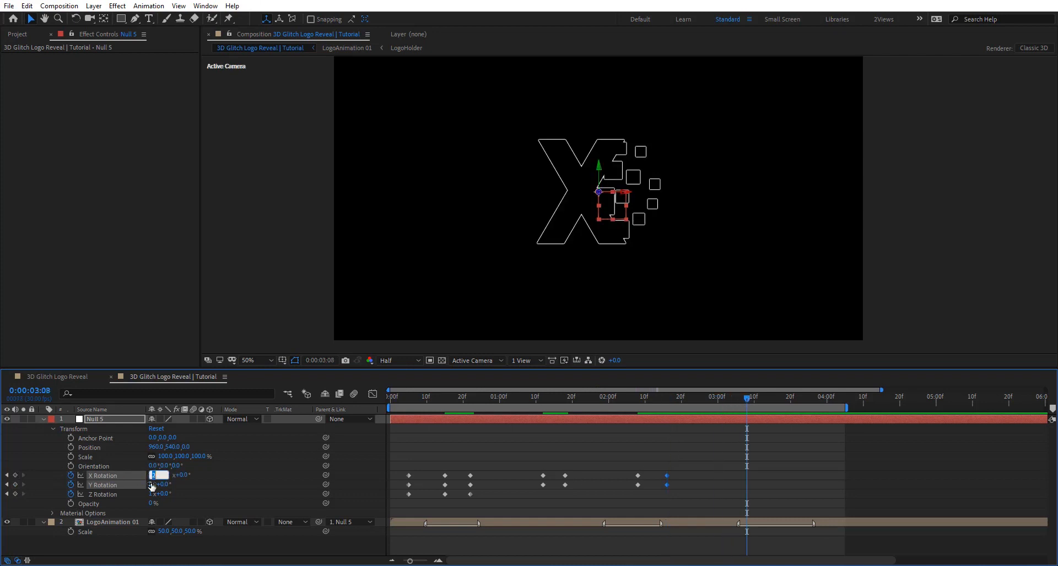
pyautogui.click(191, 478)
# Keyframe a further Y Rotation turn on the null between 0:00:06:01 and 0:00:07:00, and preview the animation from the start
pyautogui.moveTo(746, 401); pyautogui.dragTo(880, 415)
pyautogui.press('-')
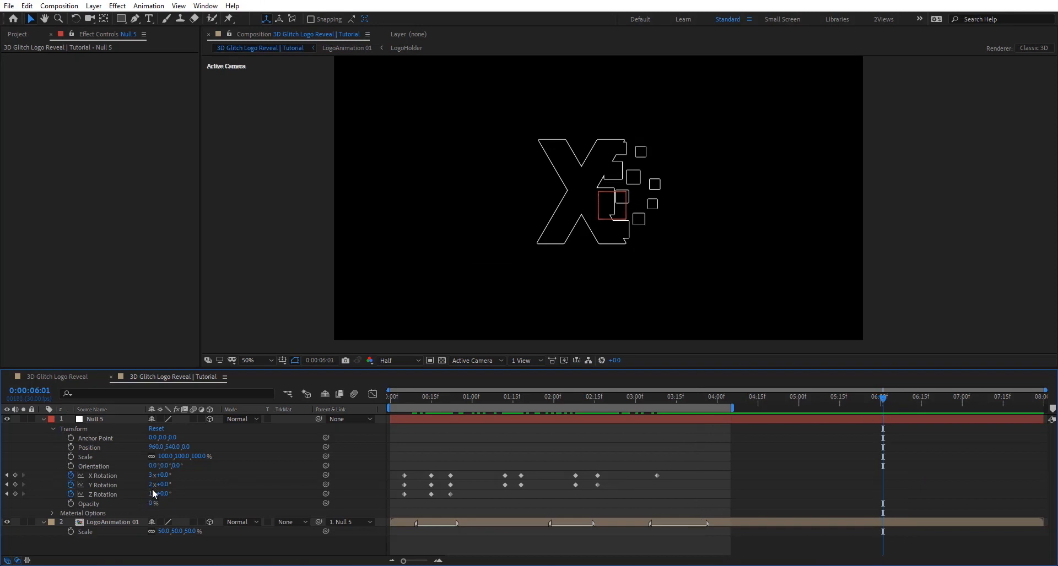
pyautogui.click(16, 484)
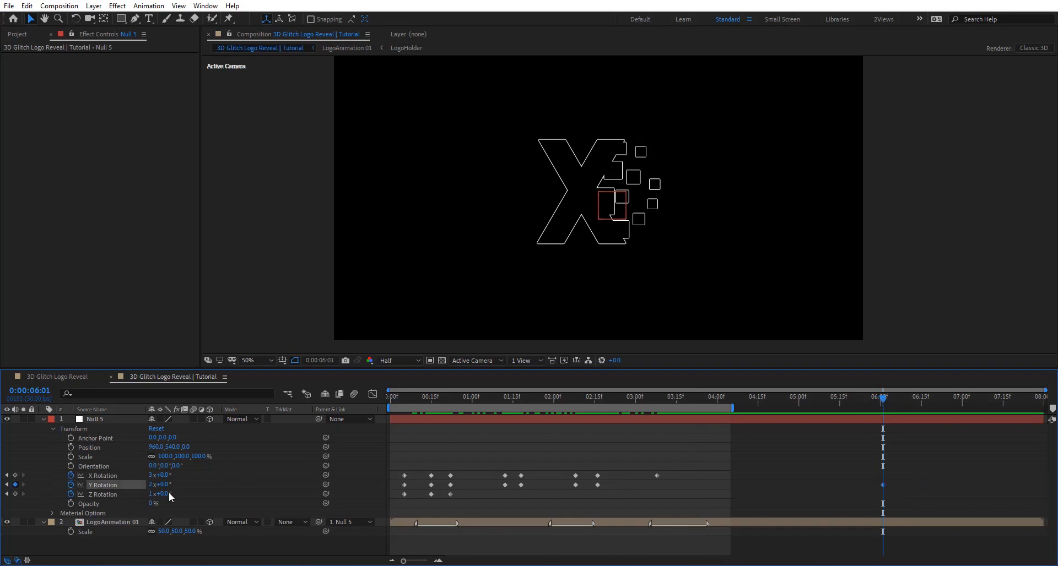
pyautogui.click(962, 403)
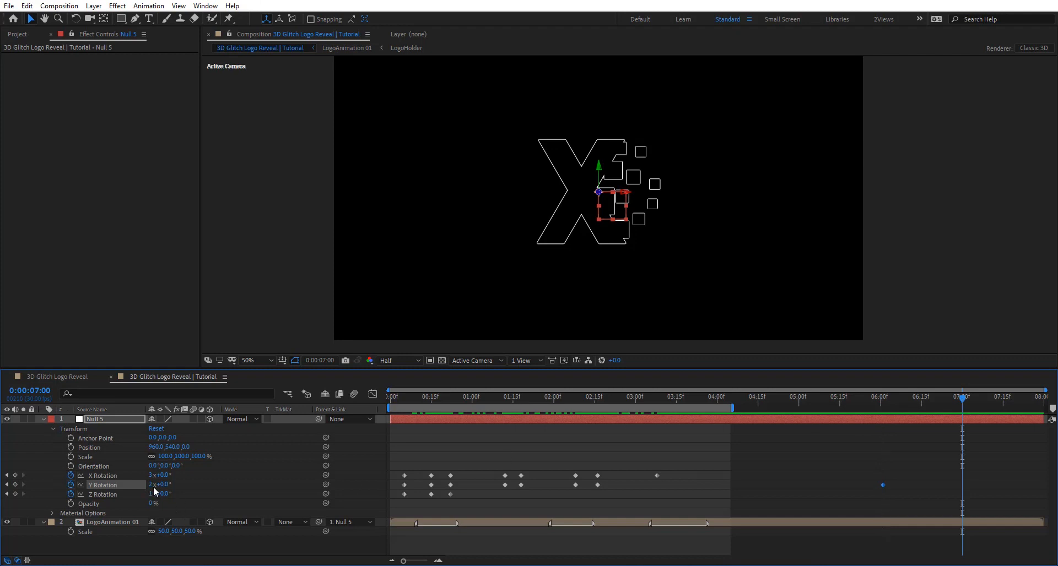
pyautogui.click(151, 484)
pyautogui.press('Return')
pyautogui.press('Home')
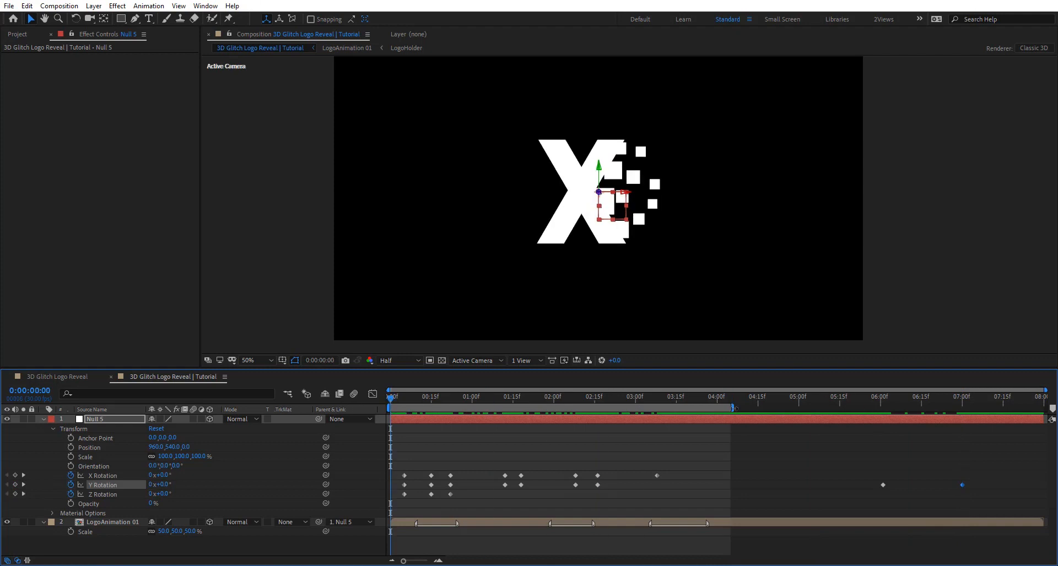
pyautogui.press('space')
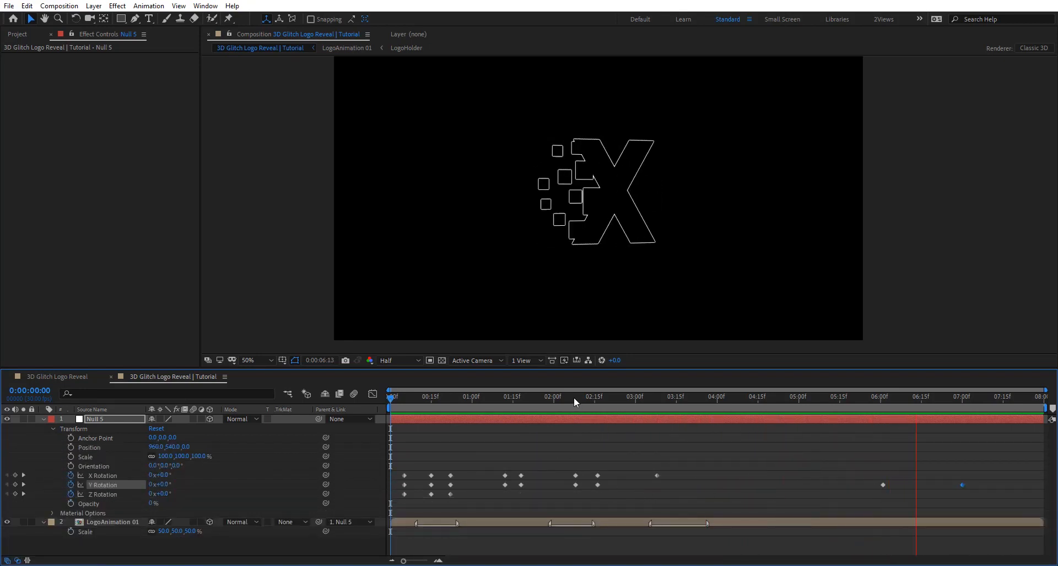
# Add an Orientation keyframe to the null, make it a hold keyframe and place it at 0:00:00:25
pyautogui.moveTo(574, 398); pyautogui.dragTo(434, 448)
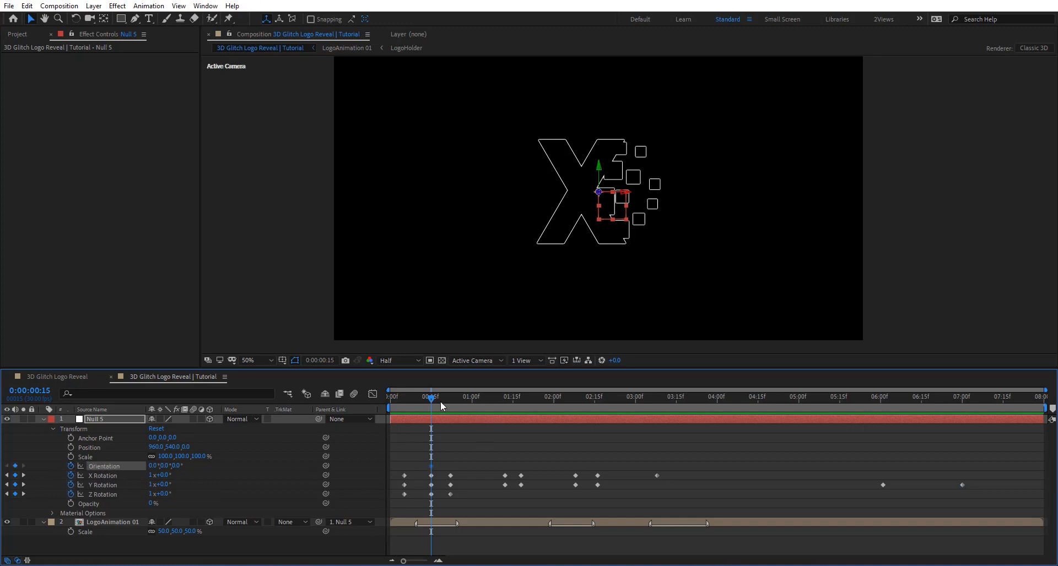
pyautogui.rightClick(432, 466)
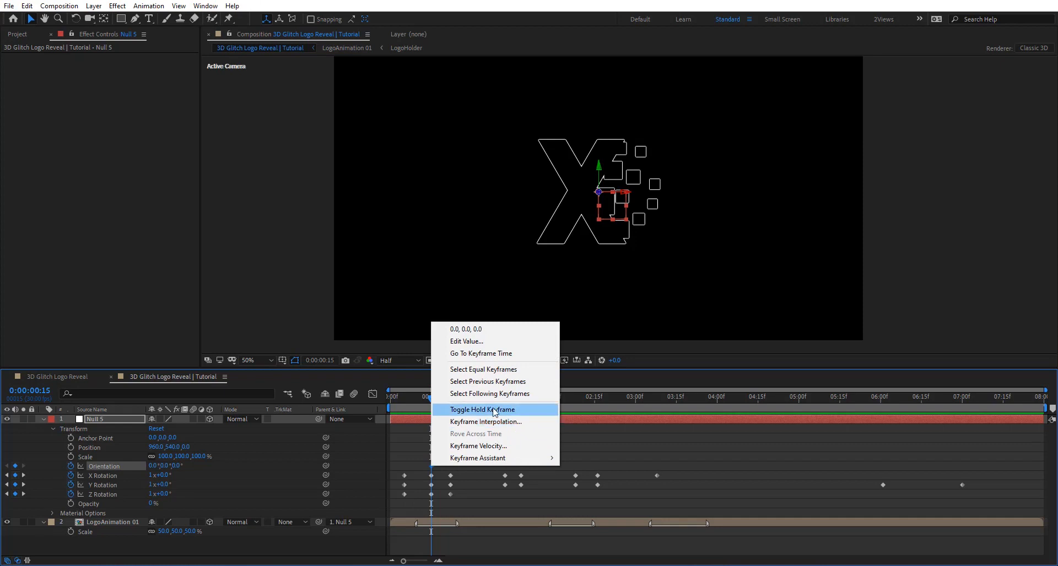
pyautogui.click(495, 410)
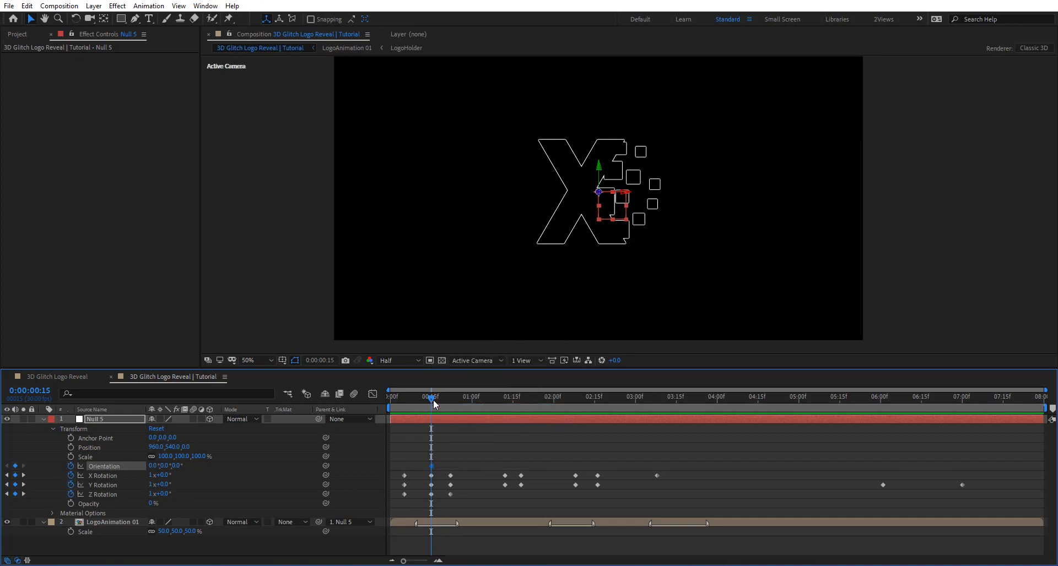
pyautogui.moveTo(434, 399); pyautogui.dragTo(462, 399)
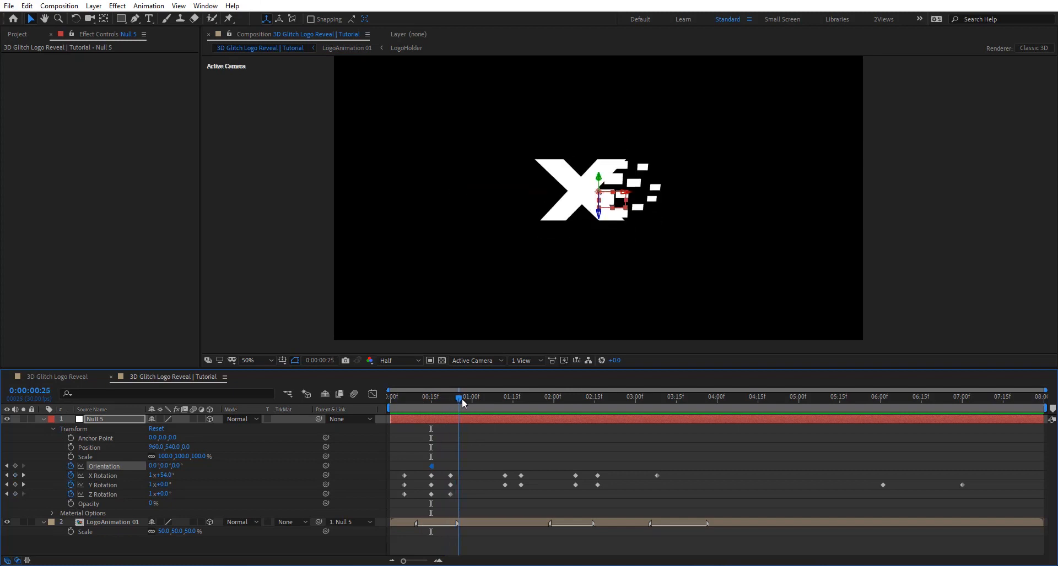
pyautogui.moveTo(432, 468); pyautogui.dragTo(458, 468)
# Set the null's Y Orientation to 56° at 0:00:00:28 and back to 0° at 0:00:01:02
pyautogui.moveTo(466, 404); pyautogui.dragTo(467, 398)
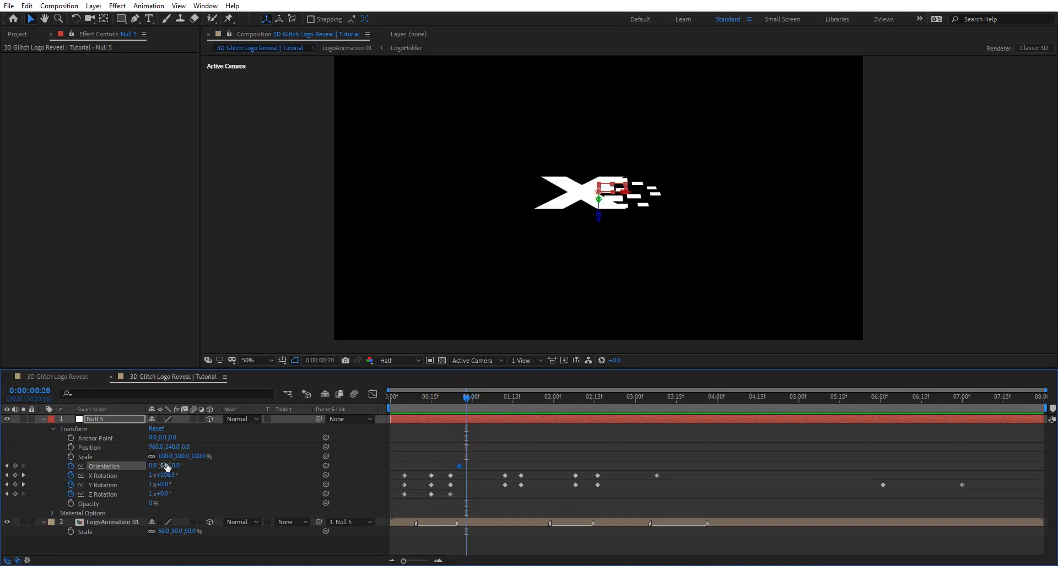
pyautogui.moveTo(164, 466); pyautogui.dragTo(197, 465)
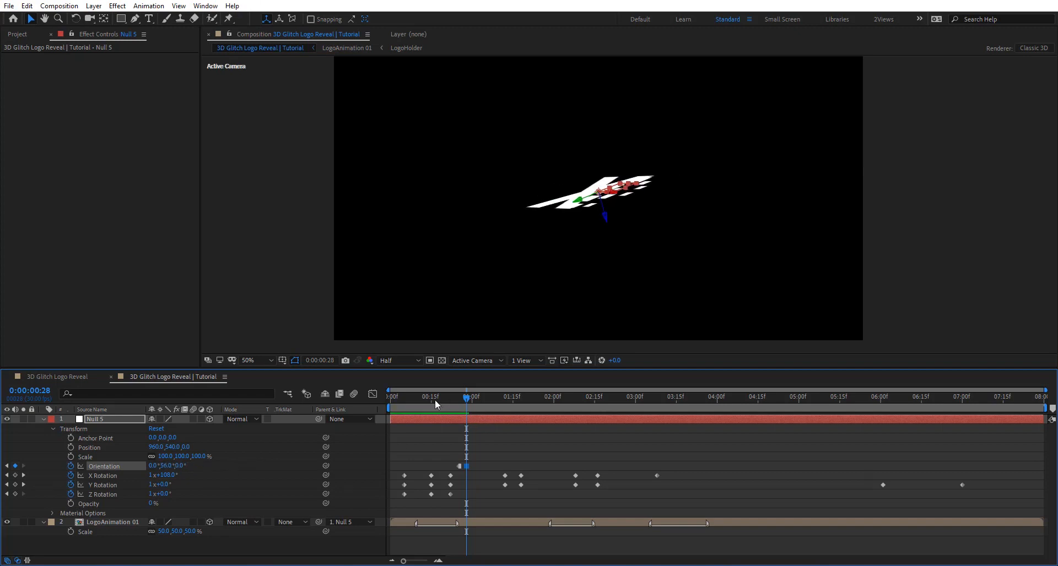
pyautogui.moveTo(467, 398); pyautogui.dragTo(477, 398)
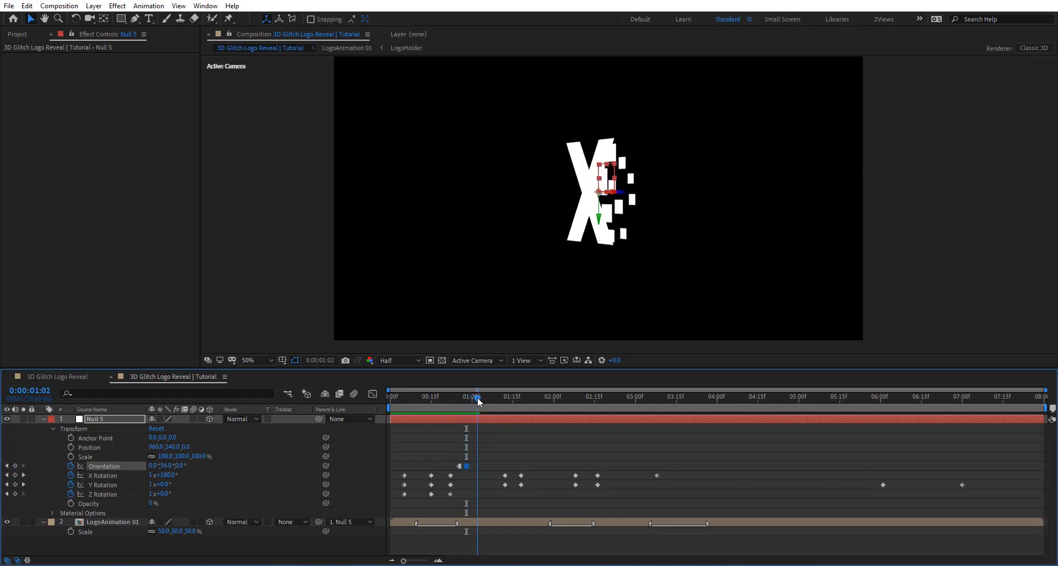
pyautogui.click(164, 466)
pyautogui.write('0')
pyautogui.press('Return')
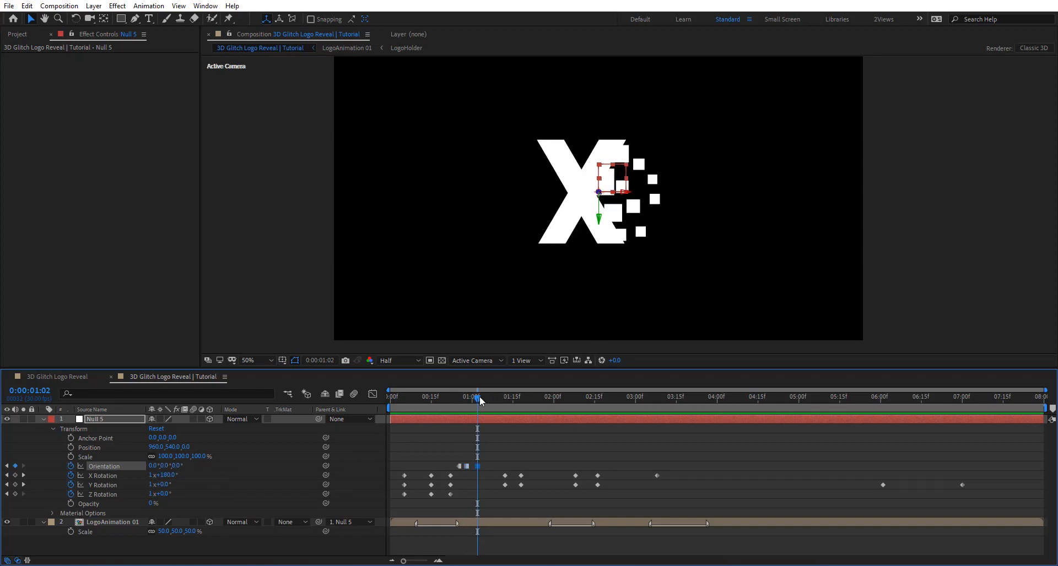
# Add a Position keyframe to the null at 0:00:00:25 and make it a hold keyframe
pyautogui.moveTo(478, 398); pyautogui.dragTo(462, 404)
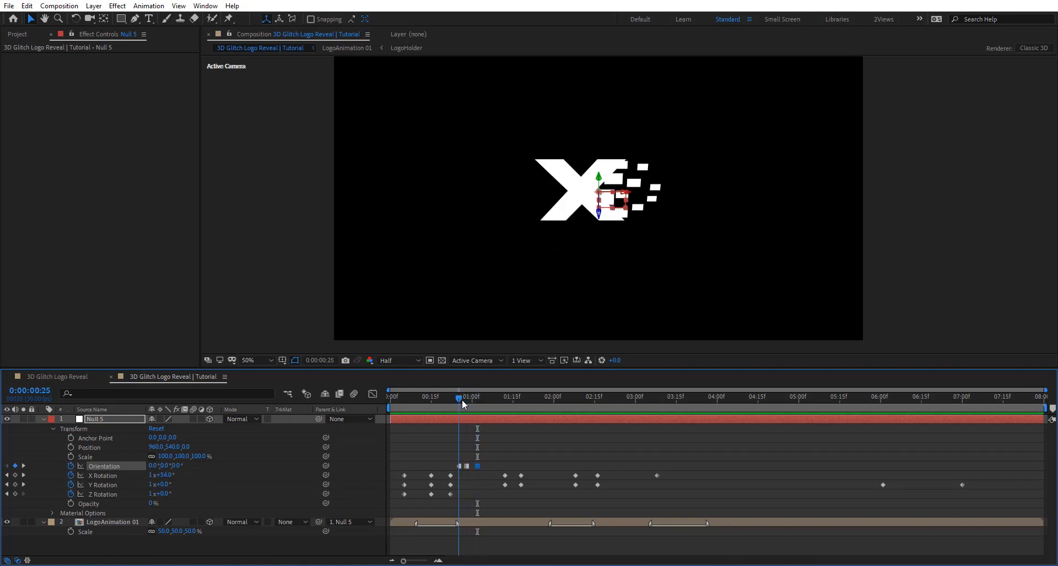
pyautogui.click(71, 448)
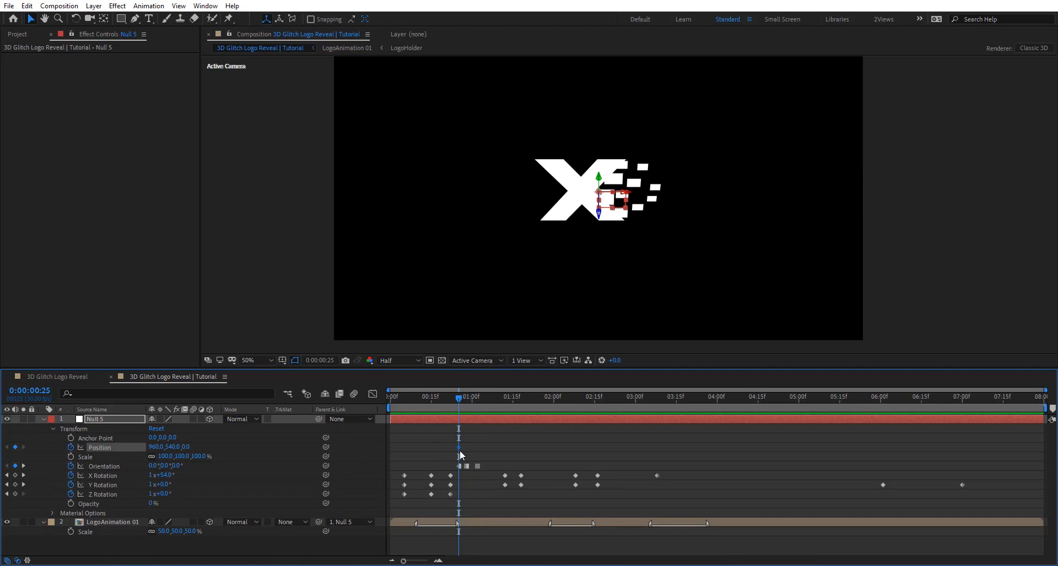
pyautogui.rightClick(459, 449)
pyautogui.click(511, 394)
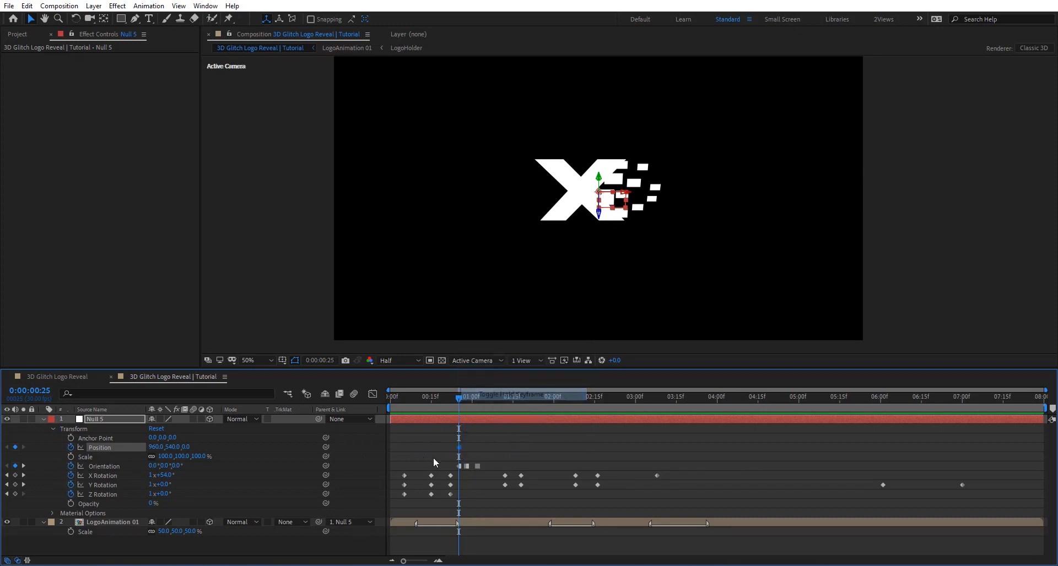
# Bring the null closer with a lower Z Position at 0:00:00:28 and a Z Position of -614 at 0:00:01:03
pyautogui.moveTo(455, 402)
pyautogui.mouseDown()
pyautogui.moveTo(485, 403)
pyautogui.moveTo(470, 404)
pyautogui.mouseUp()
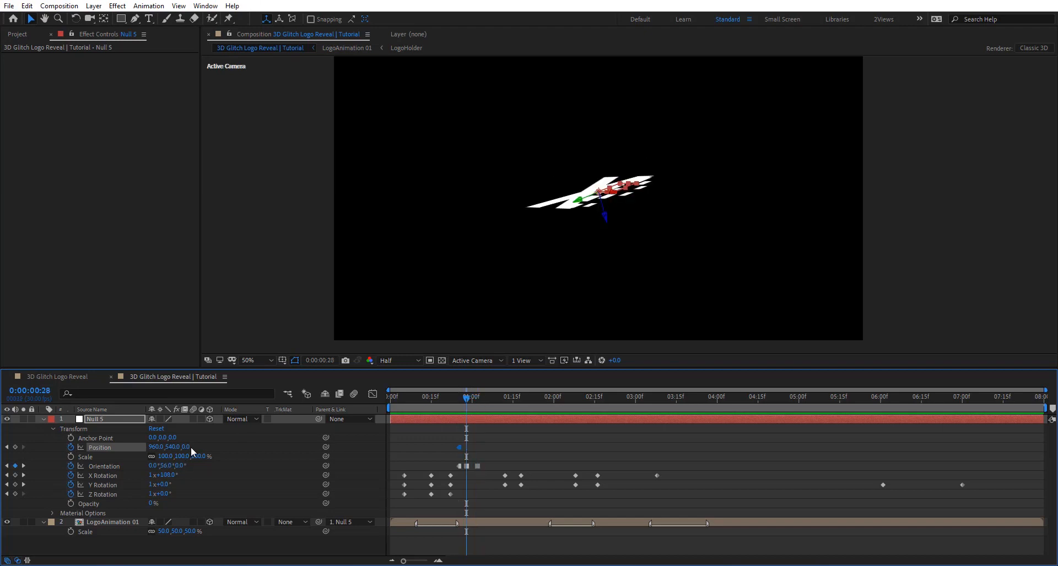
pyautogui.moveTo(186, 446)
pyautogui.mouseDown()
pyautogui.moveTo(235, 446)
pyautogui.moveTo(187, 447)
pyautogui.mouseUp()
pyautogui.press('pagedown')
pyautogui.press('pagedown')
pyautogui.press('pagedown')
pyautogui.press('pagedown')
pyautogui.press('pagedown')
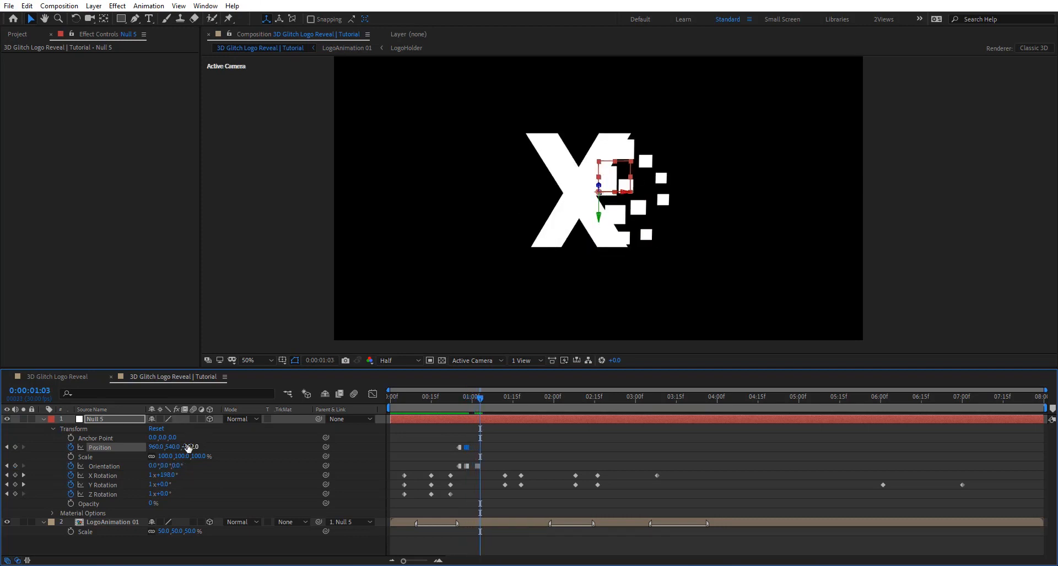
pyautogui.moveTo(190, 447); pyautogui.dragTo(50, 452)
# Set the null's Z Position to -866 at about 0:00:01:08 and add a Position keyframe with that value at 0:00:01:18
pyautogui.press('pagedown')
pyautogui.press('pagedown')
pyautogui.press('pagedown')
pyautogui.press('pagedown')
pyautogui.press('pagedown')
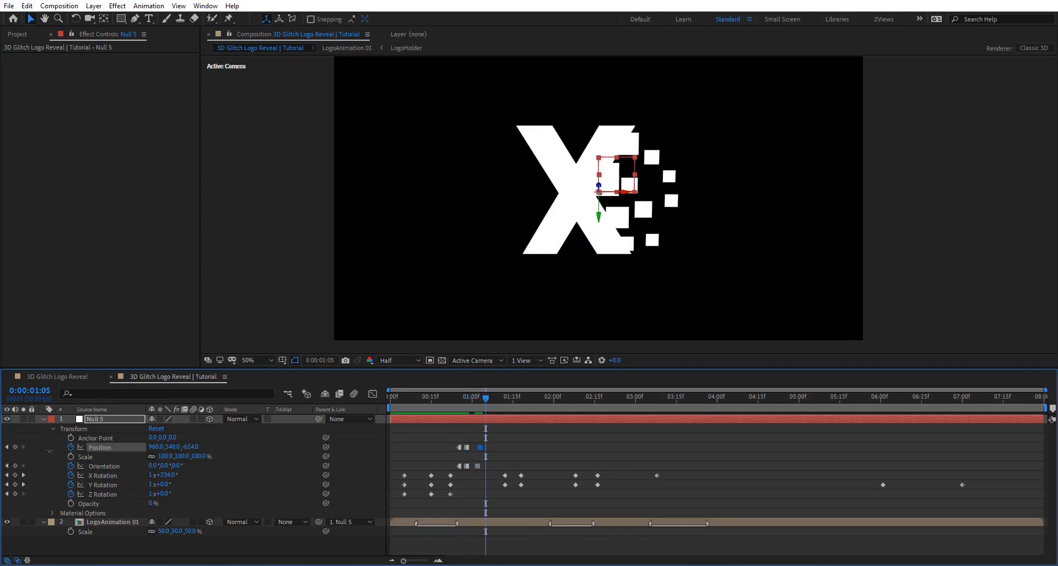
pyautogui.moveTo(190, 447); pyautogui.dragTo(51, 449)
pyautogui.moveTo(494, 395); pyautogui.dragTo(522, 406)
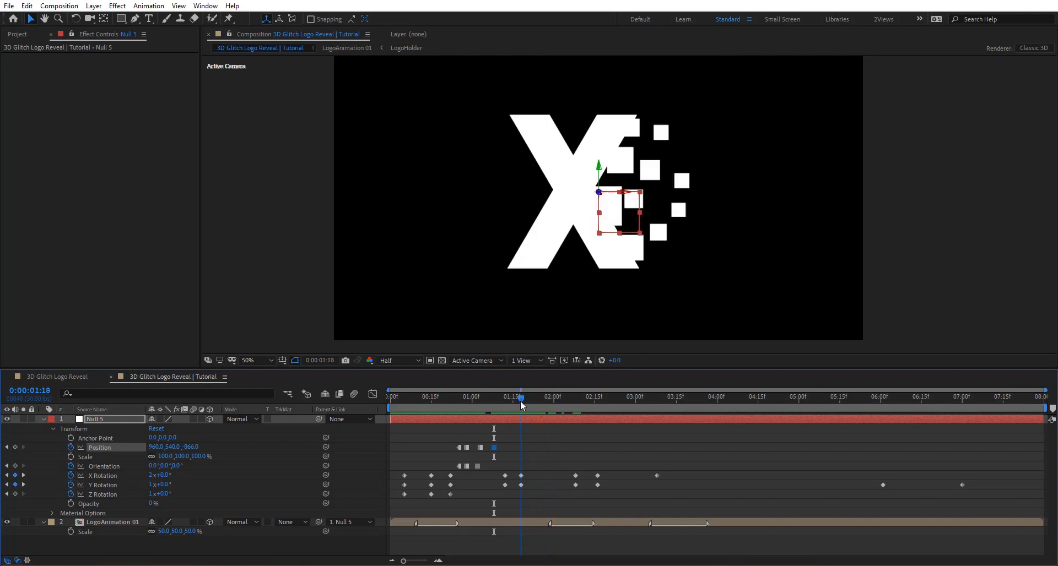
pyautogui.click(14, 447)
pyautogui.click(576, 395)
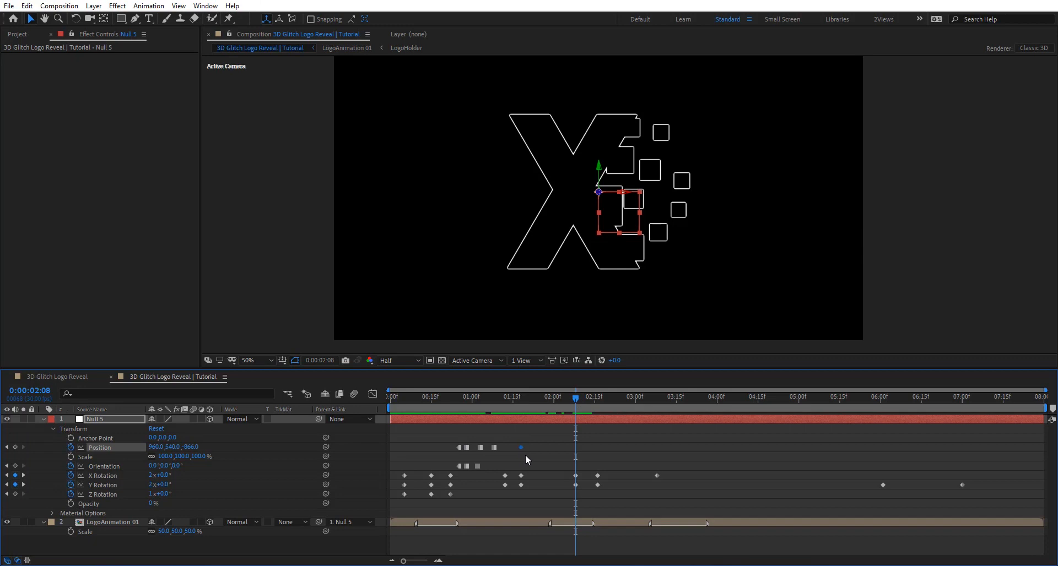
# Set the null's Z Position to -1242 at 0:00:02:08 and add a Position keyframe at about 0:00:01:12
pyautogui.moveTo(191, 449)
pyautogui.mouseDown()
pyautogui.moveTo(212, 450)
pyautogui.moveTo(187, 451)
pyautogui.mouseUp()
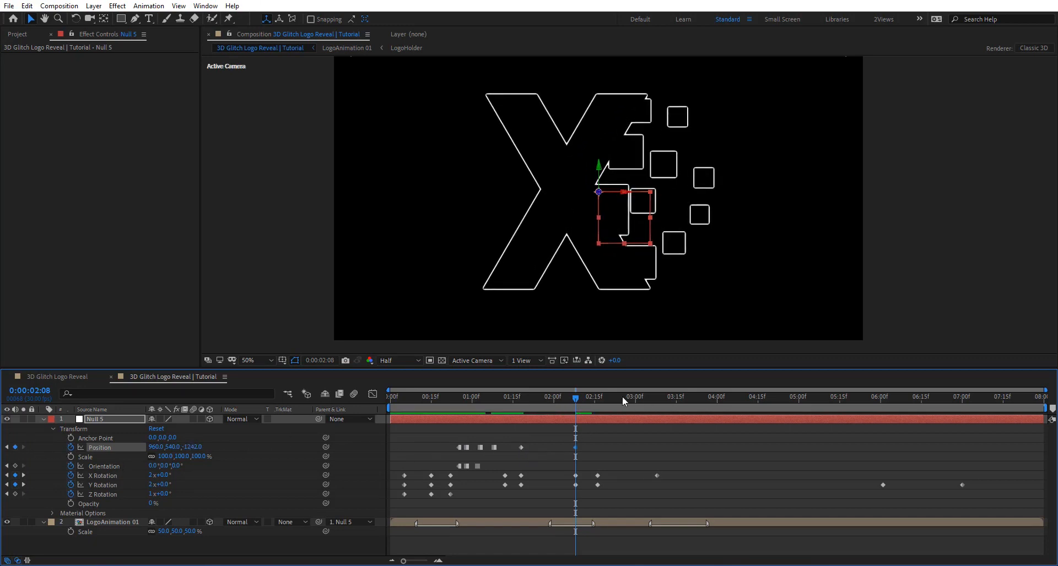
pyautogui.moveTo(576, 395); pyautogui.dragTo(520, 395)
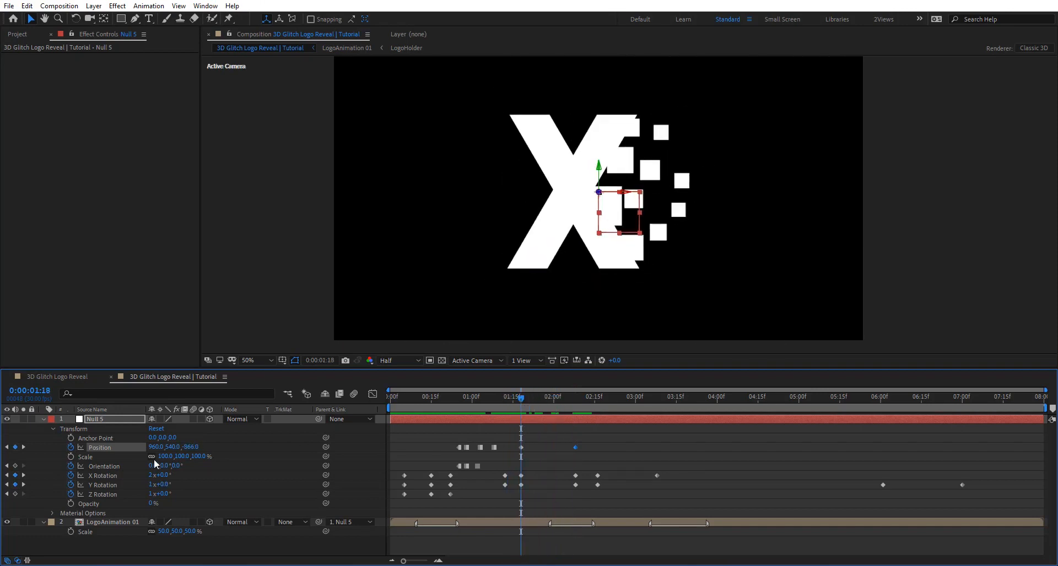
pyautogui.moveTo(191, 451); pyautogui.dragTo(612, 476)
pyautogui.moveTo(513, 398); pyautogui.dragTo(510, 399)
pyautogui.moveTo(189, 453); pyautogui.dragTo(523, 468)
# Add a Position keyframe to the null at 0:00:02:12 and make it a hold keyframe
pyautogui.moveTo(504, 398)
pyautogui.mouseDown()
pyautogui.moveTo(610, 403)
pyautogui.moveTo(586, 401)
pyautogui.mouseUp()
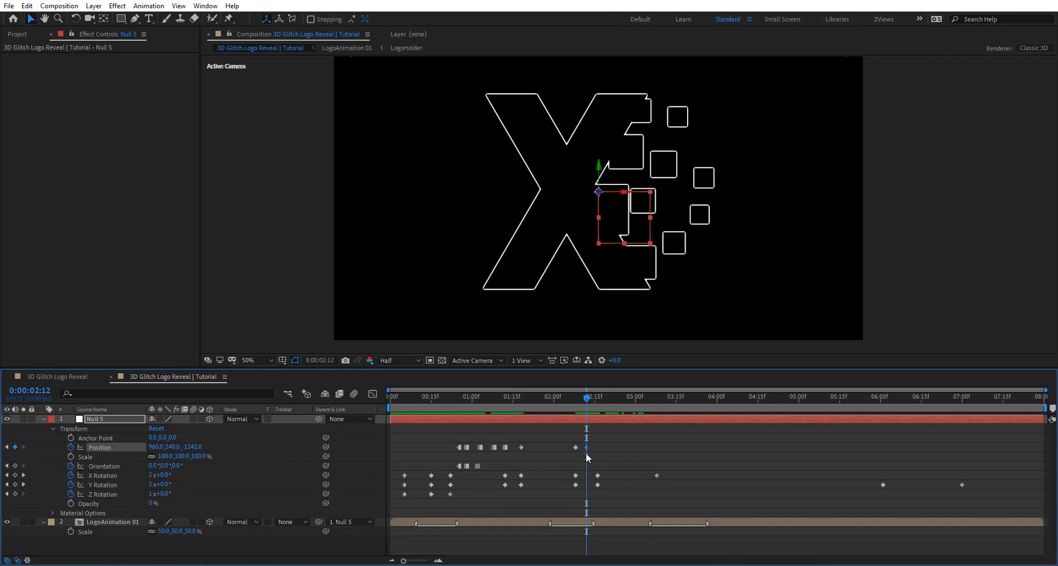
pyautogui.rightClick(588, 448)
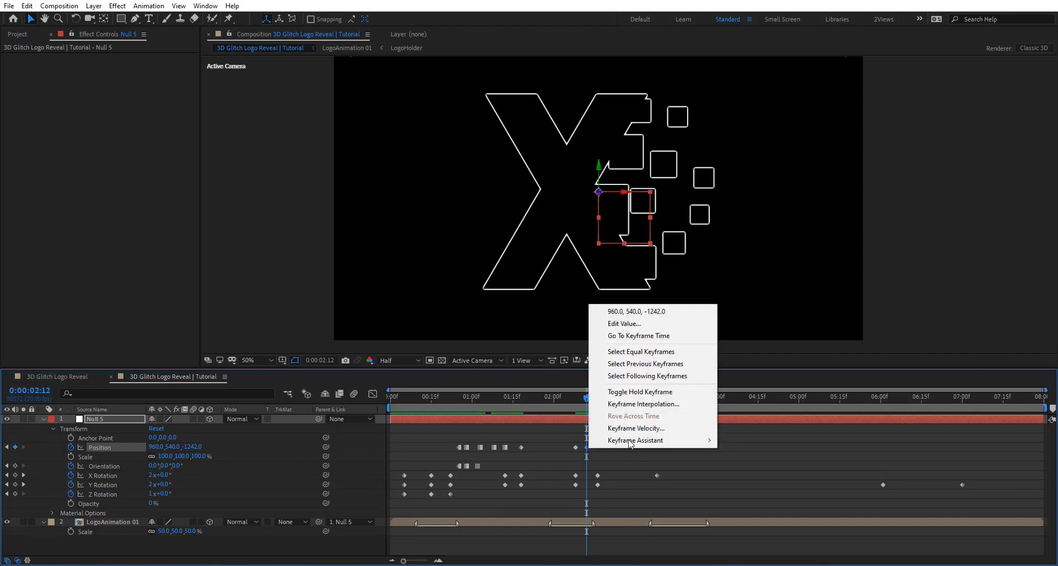
pyautogui.click(669, 395)
# Set the null's Z Position to -452 at 0:00:02:14 and to -990 at 0:00:02:27
pyautogui.press('pagedown')
pyautogui.press('pagedown')
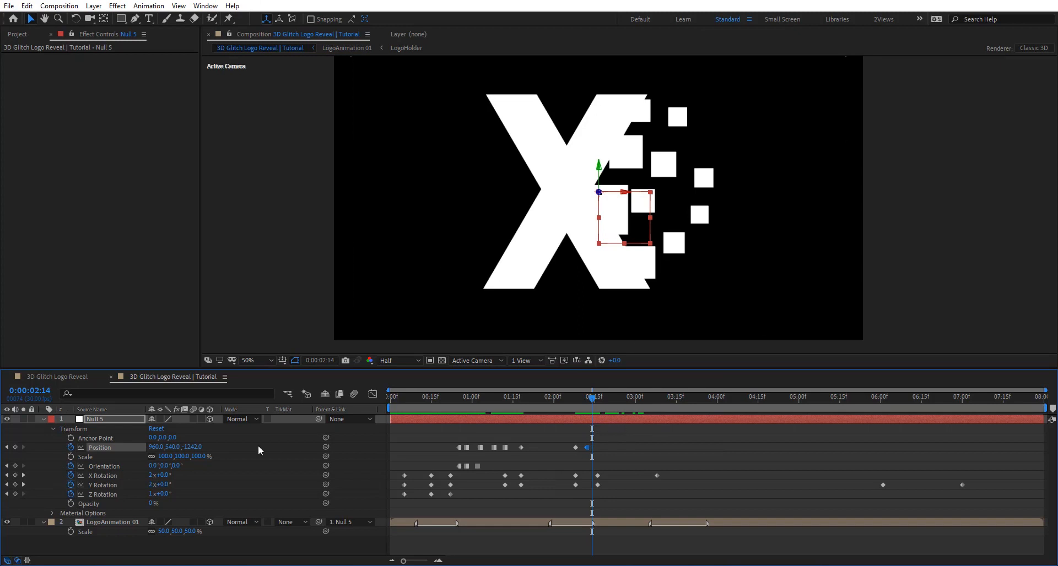
pyautogui.moveTo(197, 448); pyautogui.dragTo(650, 447)
pyautogui.press('pagedown')
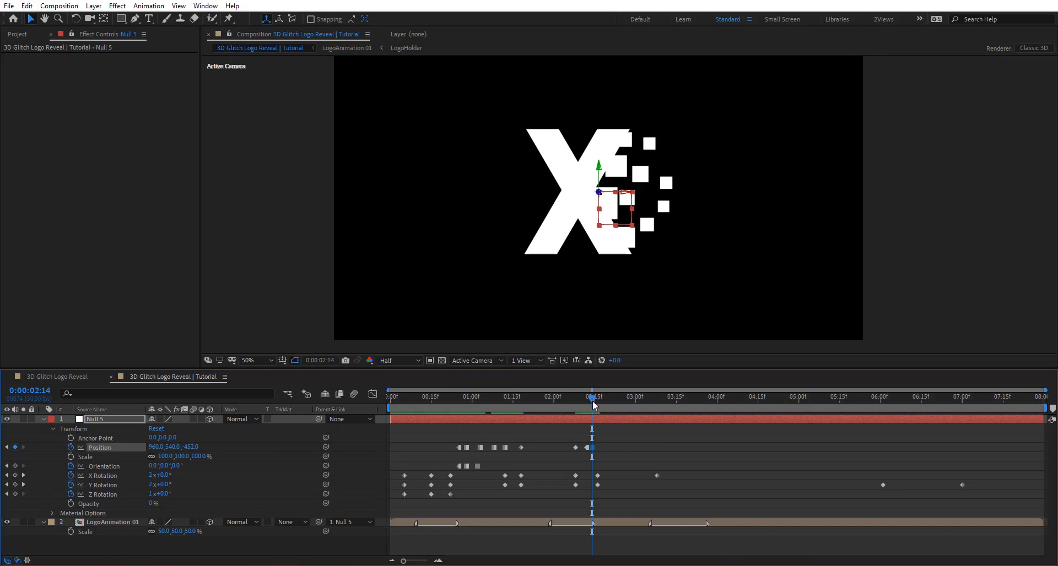
pyautogui.moveTo(603, 401); pyautogui.dragTo(627, 402)
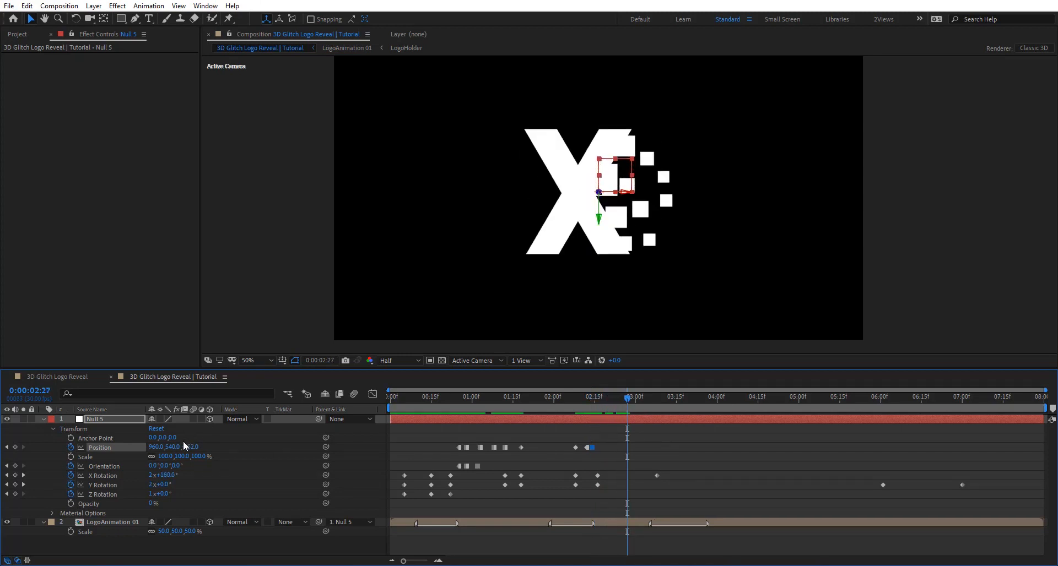
pyautogui.moveTo(251, 450); pyautogui.dragTo(105, 448)
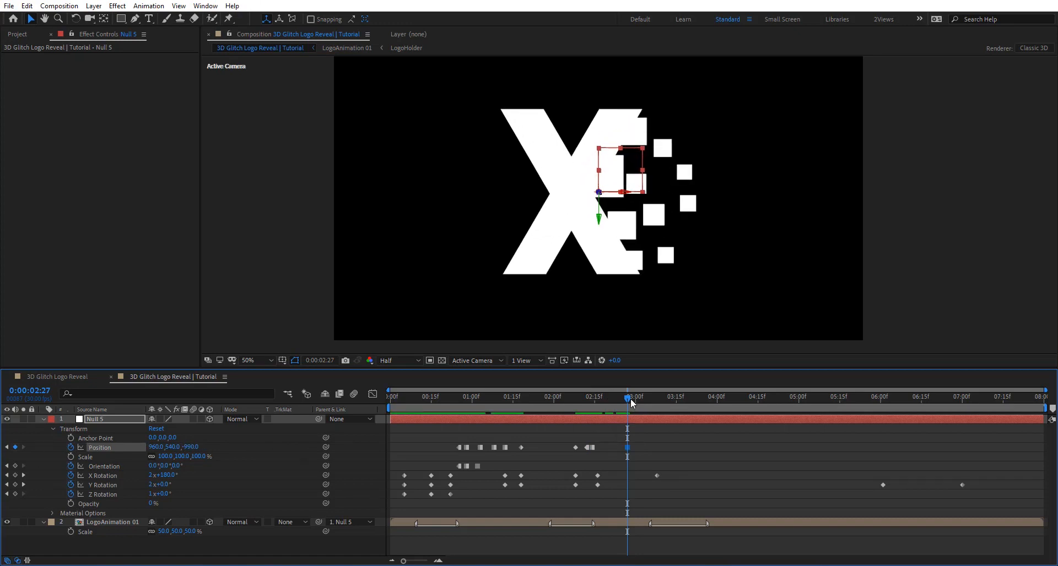
# Add more Position jumps to the null from 0:00:03:07 to about 0:00:04:05, including Z -1143 at about 0:00:03:22, and preview the animation
pyautogui.moveTo(630, 403); pyautogui.dragTo(660, 405)
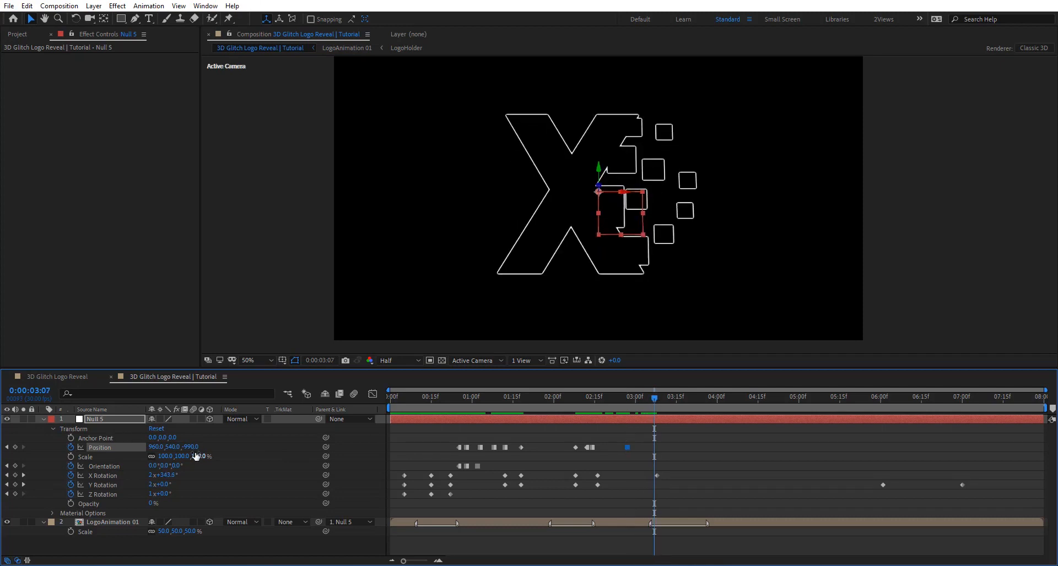
pyautogui.moveTo(227, 448); pyautogui.dragTo(359, 451)
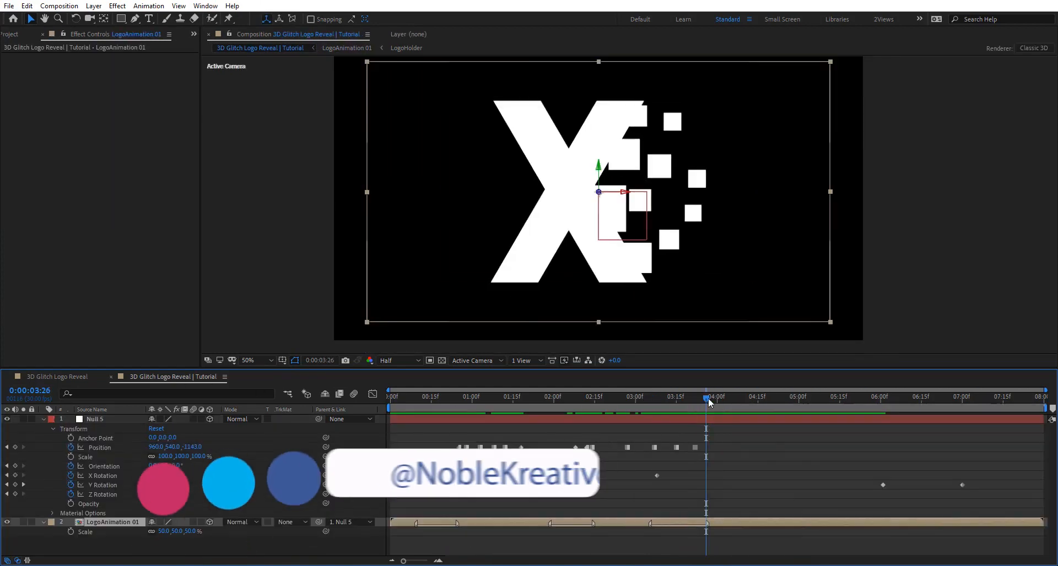
pyautogui.moveTo(709, 398); pyautogui.dragTo(733, 398)
pyautogui.press('space')
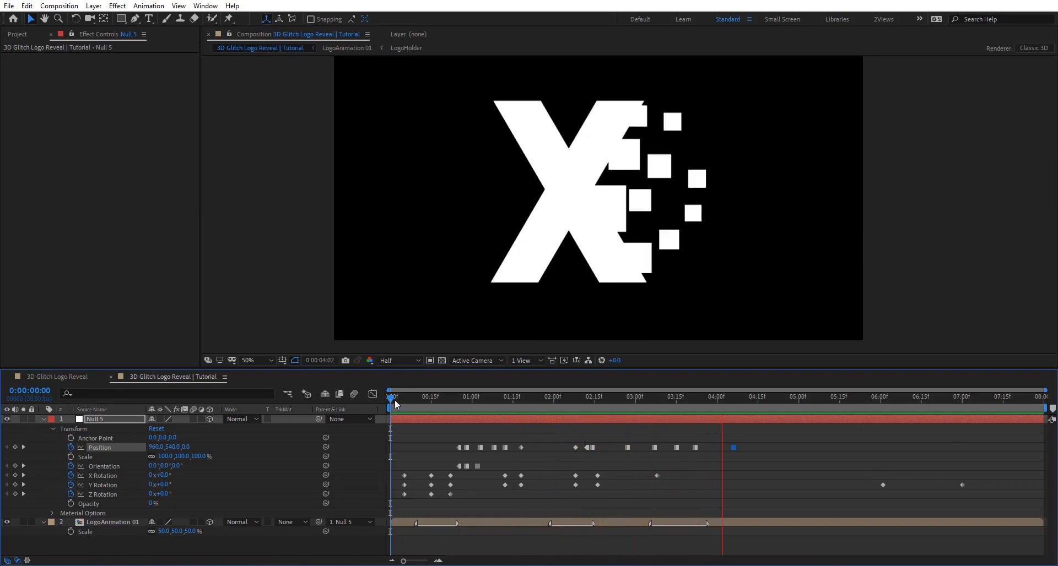
pyautogui.moveTo(392, 397); pyautogui.dragTo(652, 398)
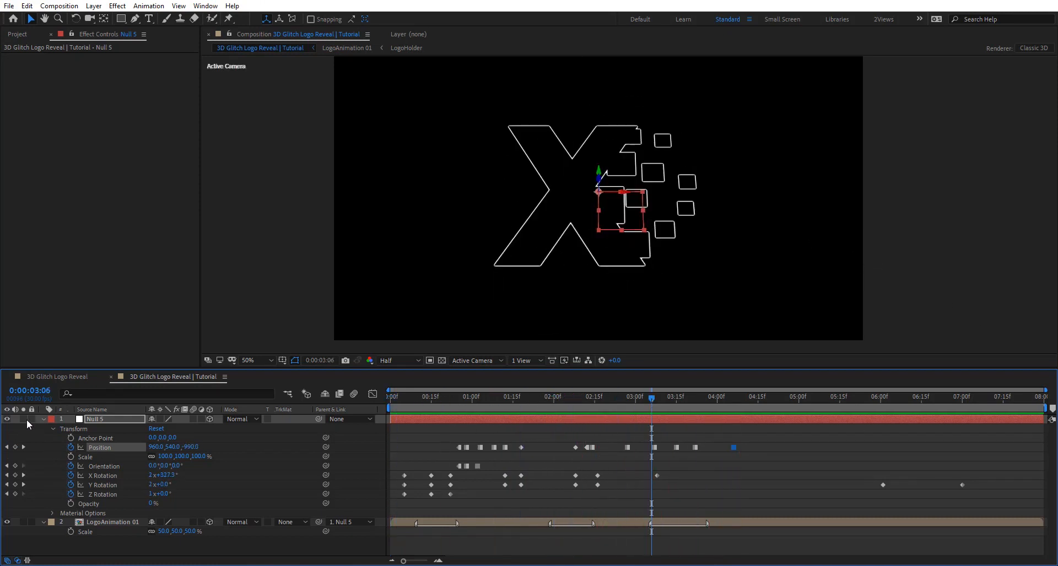
# Collapse the null's properties and add the expression [0,0,index] to the Position of LogoAnimation 01
pyautogui.click(43, 419)
pyautogui.click(77, 428)
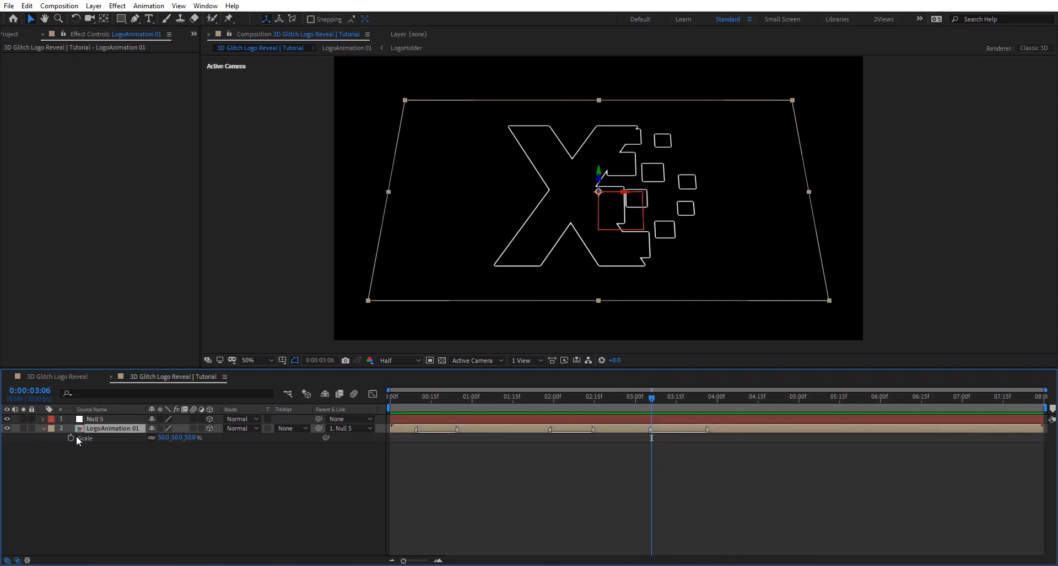
pyautogui.press('p')
pyautogui.keyDown('alt'); pyautogui.click(70, 438); pyautogui.keyUp('alt')
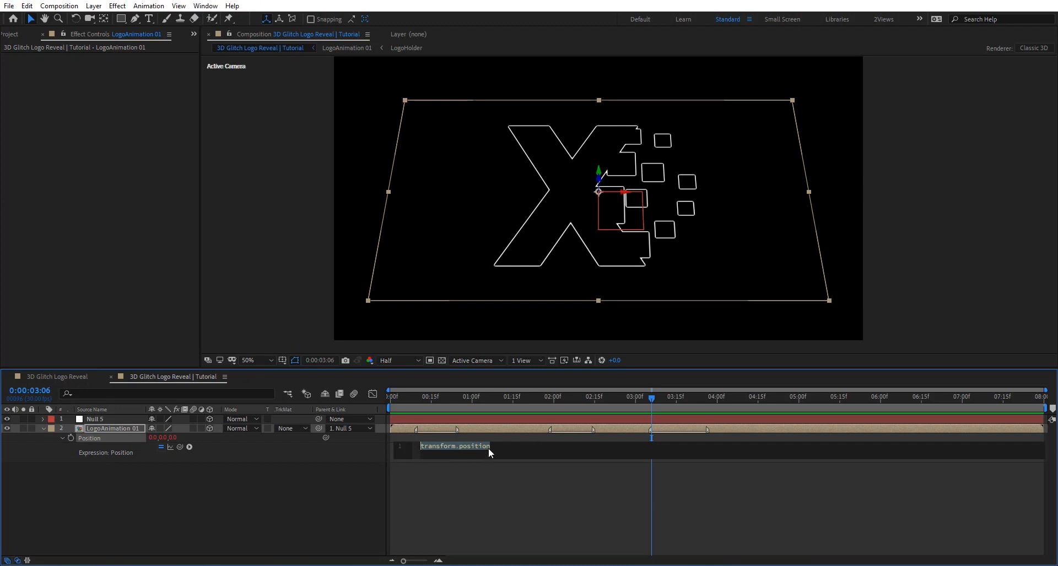
pyautogui.write('[0')
pyautogui.write(',0')
pyautogui.write(',inde')
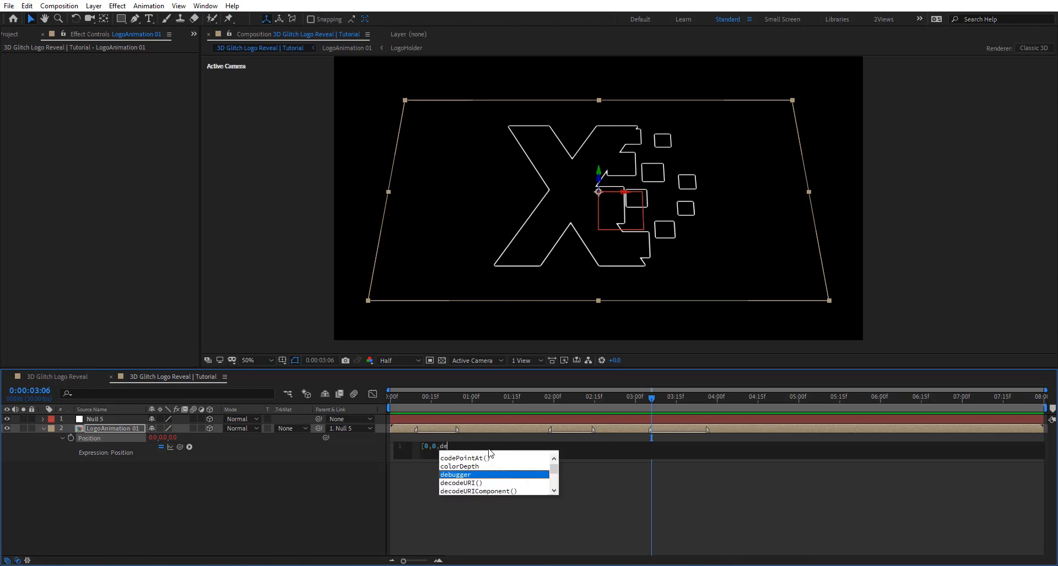
pyautogui.write('x')
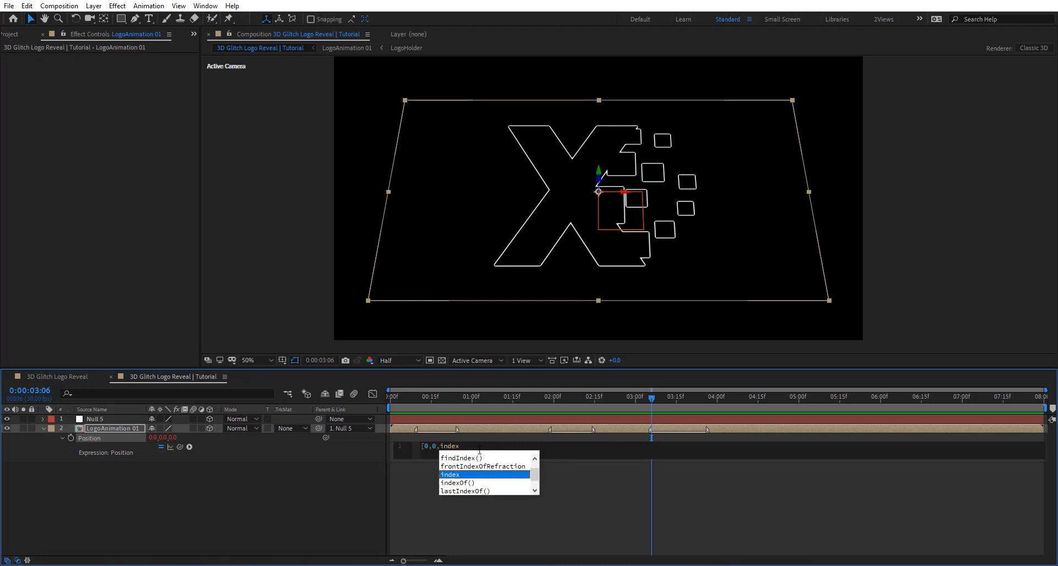
pyautogui.write(']')
pyautogui.click(492, 477)
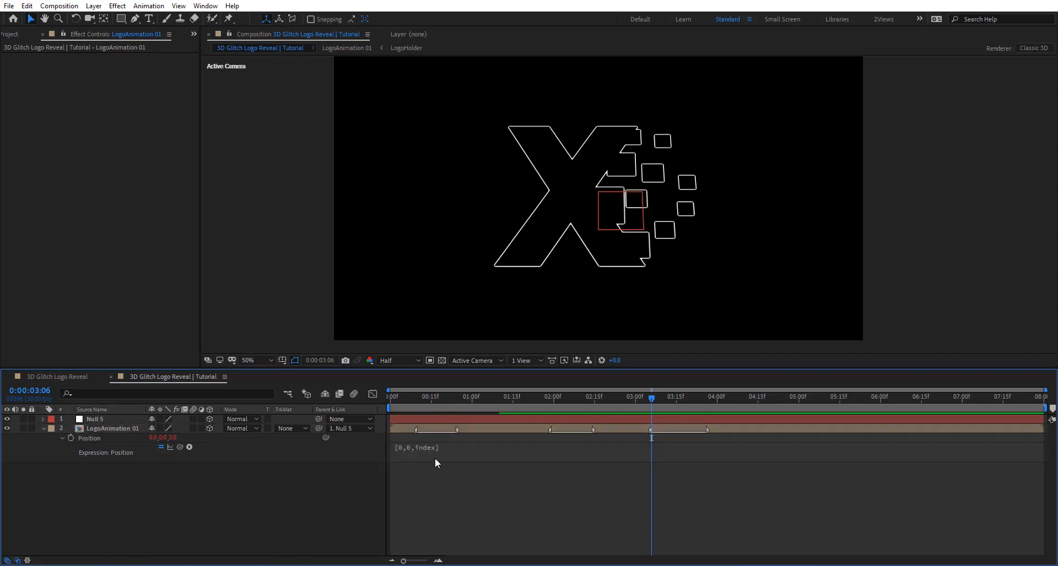
# Duplicate LogoAnimation 01 repeatedly until its copies fill layers 2 to 31, and check the logo's depth at 0:00:02:26
pyautogui.click(100, 428)
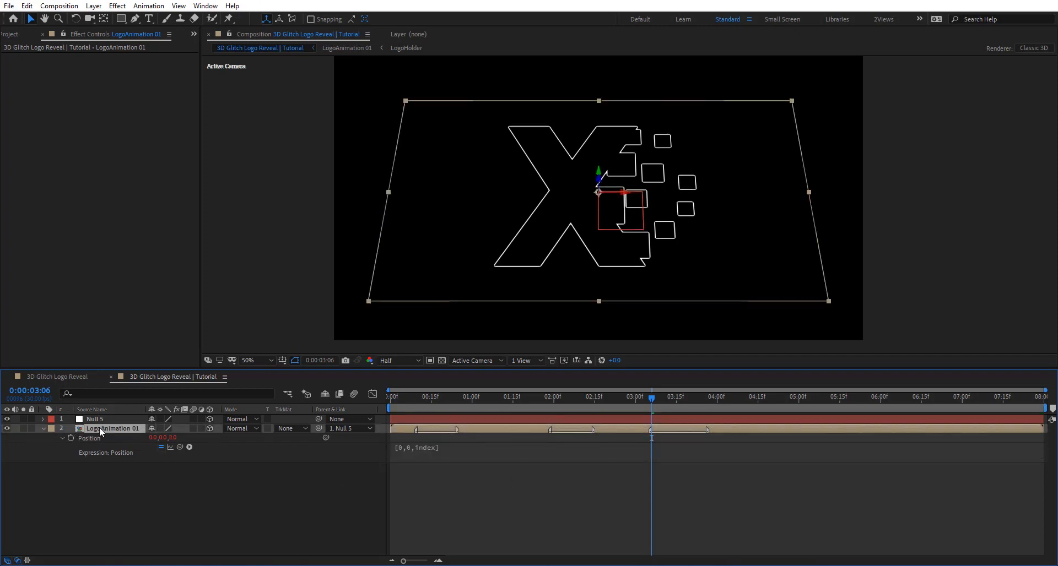
pyautogui.hotkey('ctrl', 'd')
pyautogui.hotkey('ctrl', 'd')
pyautogui.hotkey('ctrl', 'd')
pyautogui.hotkey('ctrl', 'd')
pyautogui.hotkey('ctrl', 'd')
pyautogui.hotkey('ctrl', 'd')
pyautogui.hotkey('ctrl', 'd')
pyautogui.hotkey('ctrl', 'd')
pyautogui.hotkey('ctrl', 'd')
pyautogui.hotkey('ctrl', 'd')
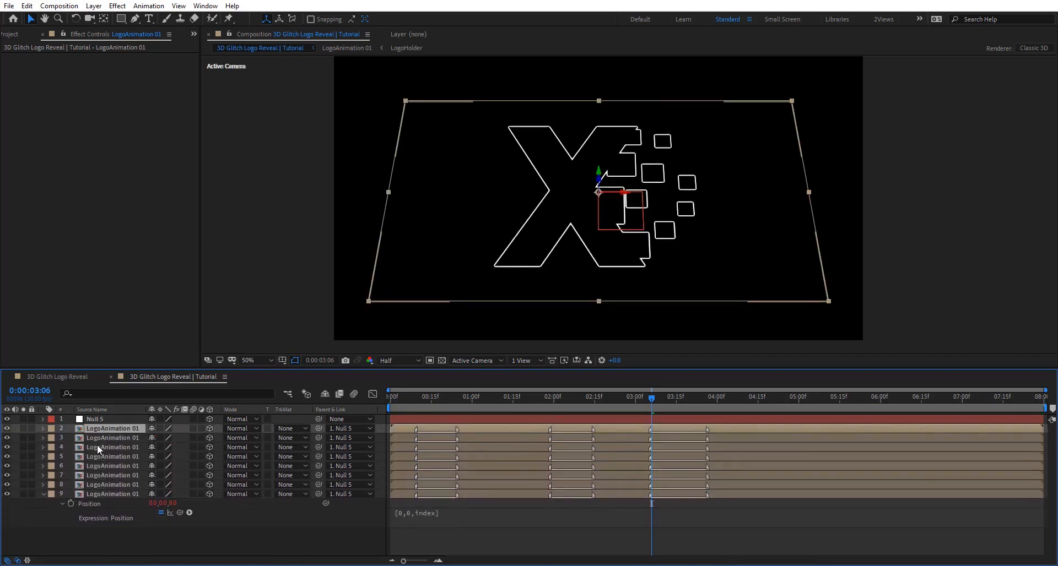
pyautogui.hotkey('ctrl', 'd')
pyautogui.hotkey('ctrl', 'd')
pyautogui.hotkey('ctrl', 'd')
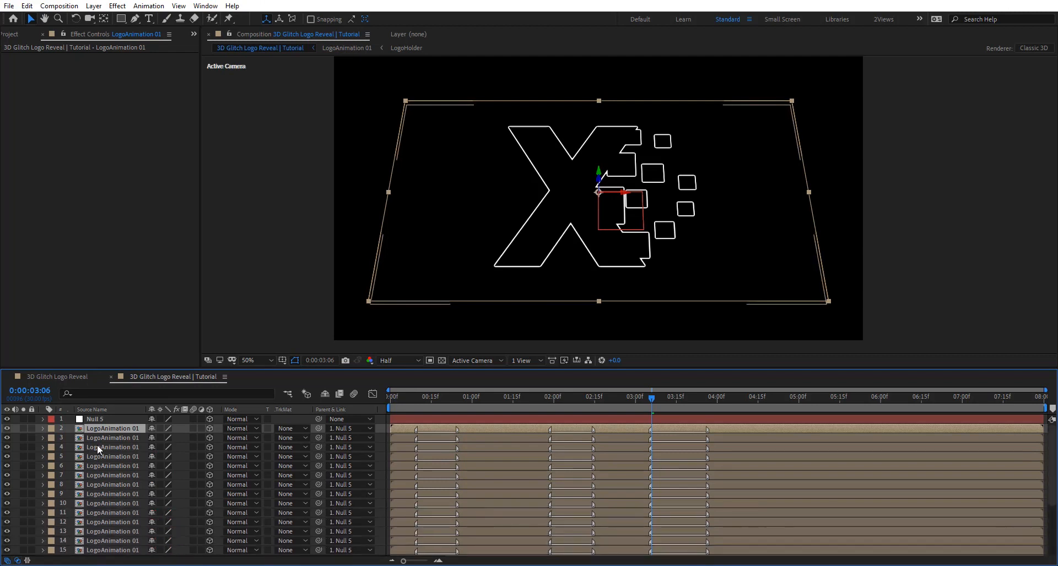
pyautogui.hotkey('ctrl', 'd')
pyautogui.hotkey('ctrl', 'd')
pyautogui.hotkey('ctrl', 'd')
pyautogui.hotkey('ctrl', 'd')
pyautogui.hotkey('ctrl', 'd')
pyautogui.hotkey('ctrl', 'd')
pyautogui.hotkey('ctrl', 'd')
pyautogui.hotkey('ctrl', 'd')
pyautogui.hotkey('ctrl', 'd')
pyautogui.hotkey('ctrl', 'd')
pyautogui.hotkey('ctrl', 'd')
pyautogui.hotkey('ctrl', 'd')
pyautogui.hotkey('ctrl', 'd')
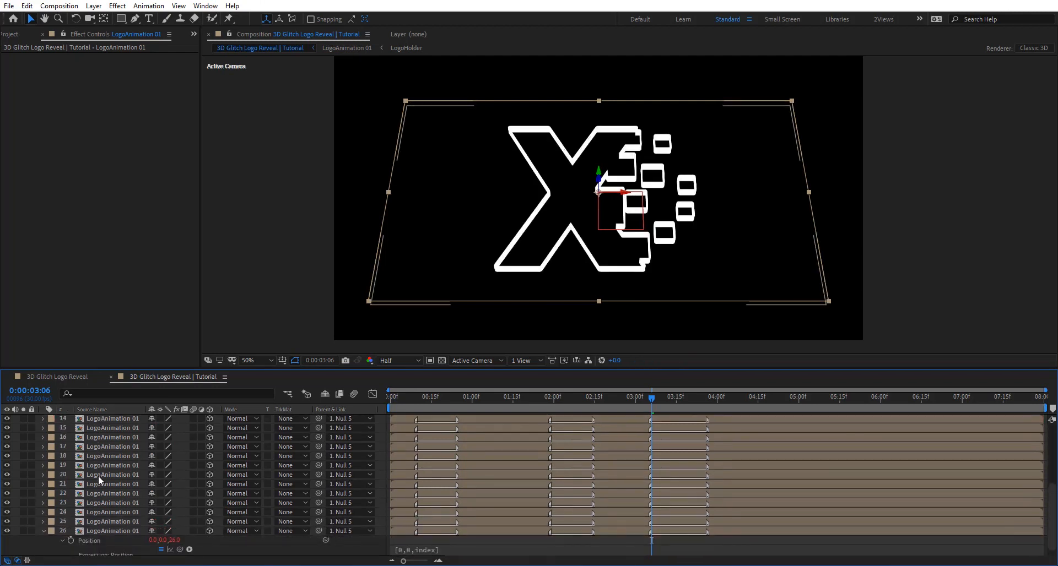
pyautogui.hotkey('ctrl', 'd')
pyautogui.hotkey('ctrl', 'd')
pyautogui.hotkey('ctrl', 'd')
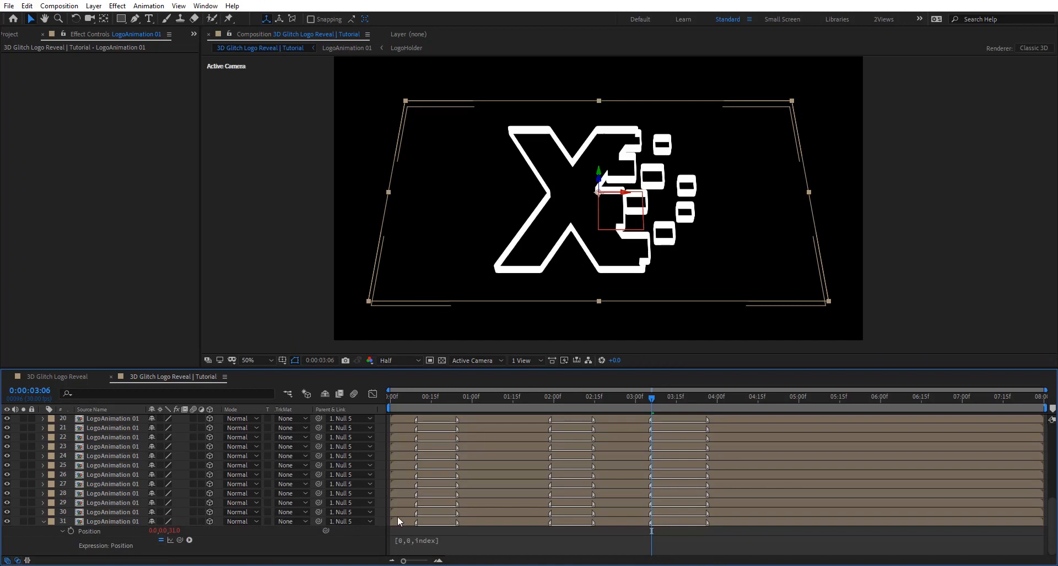
pyautogui.moveTo(647, 399); pyautogui.dragTo(625, 403)
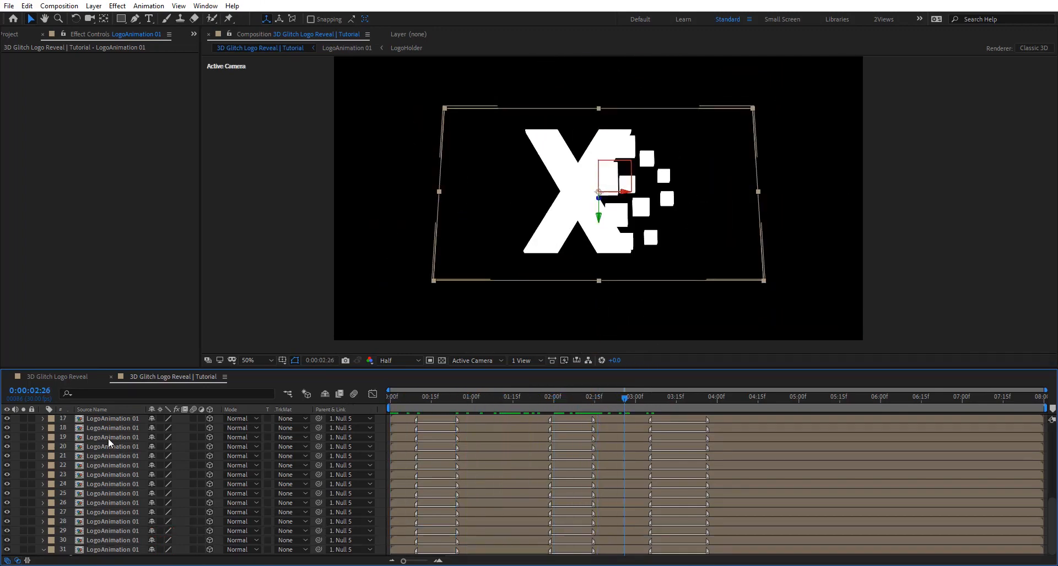
# Apply the Exposure effect to the topmost LogoAnimation 01 layer, set Exposure to -1.00, and cut the effect from it
pyautogui.scroll(5, 108, 438)
pyautogui.hotkey('ctrl', 'space')
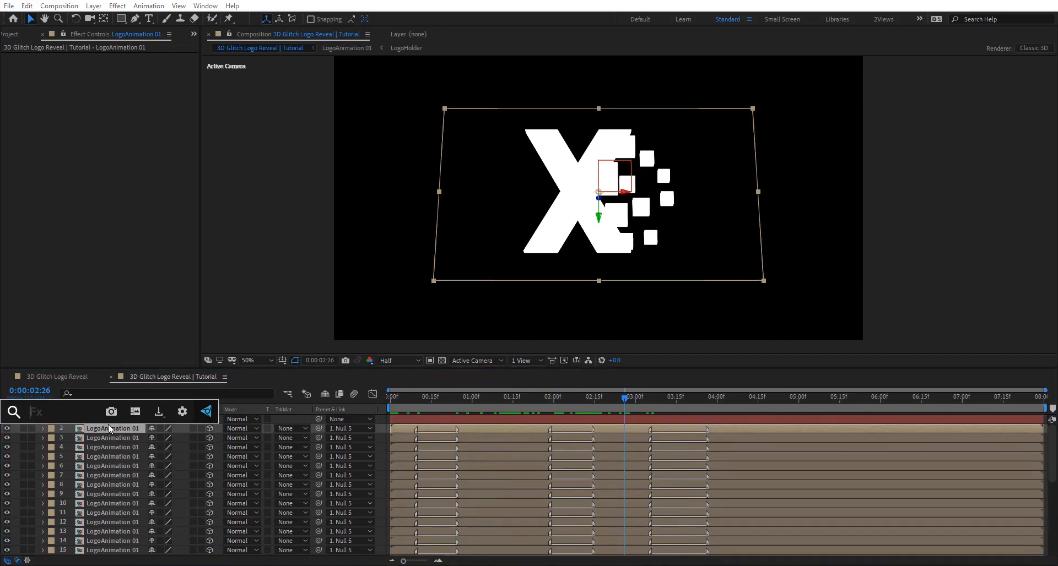
pyautogui.write('expo')
pyautogui.press('Return')
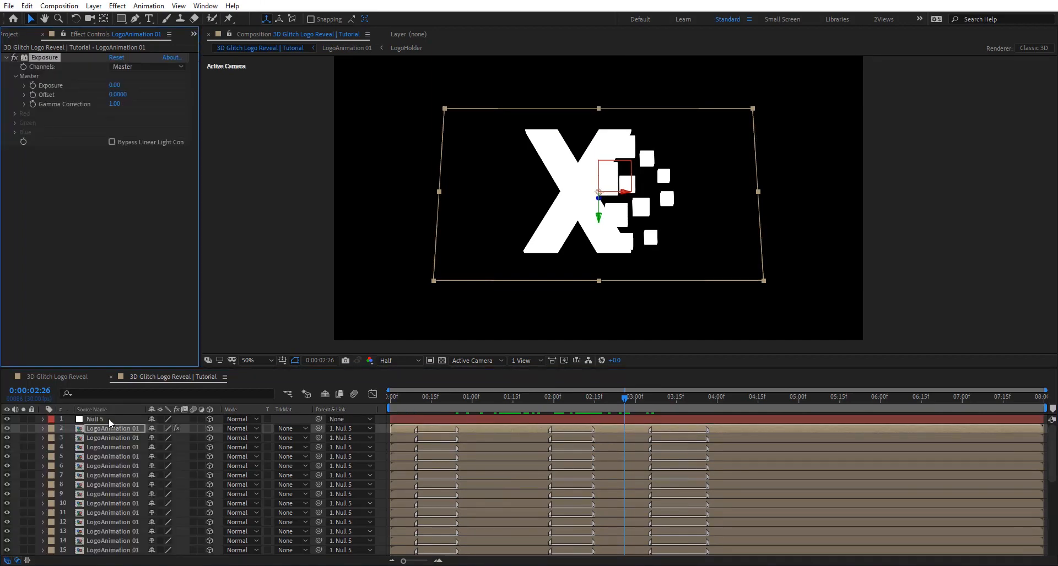
pyautogui.click(114, 85)
pyautogui.press('Delete')
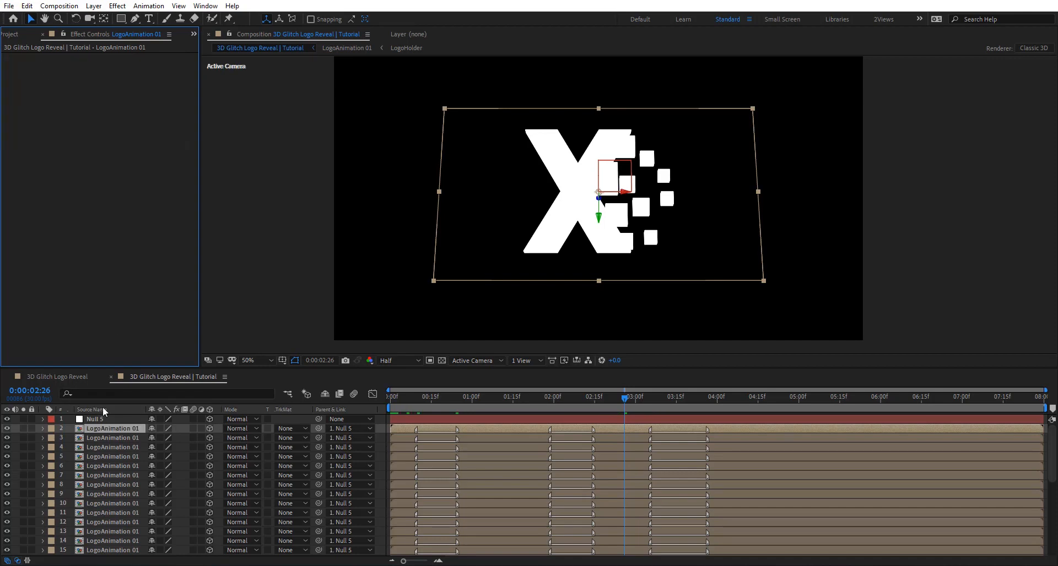
# Paste the Exposure effect onto LogoAnimation 01 layers 3 to 30, leaving out the null and the front and back copies
pyautogui.click(113, 438)
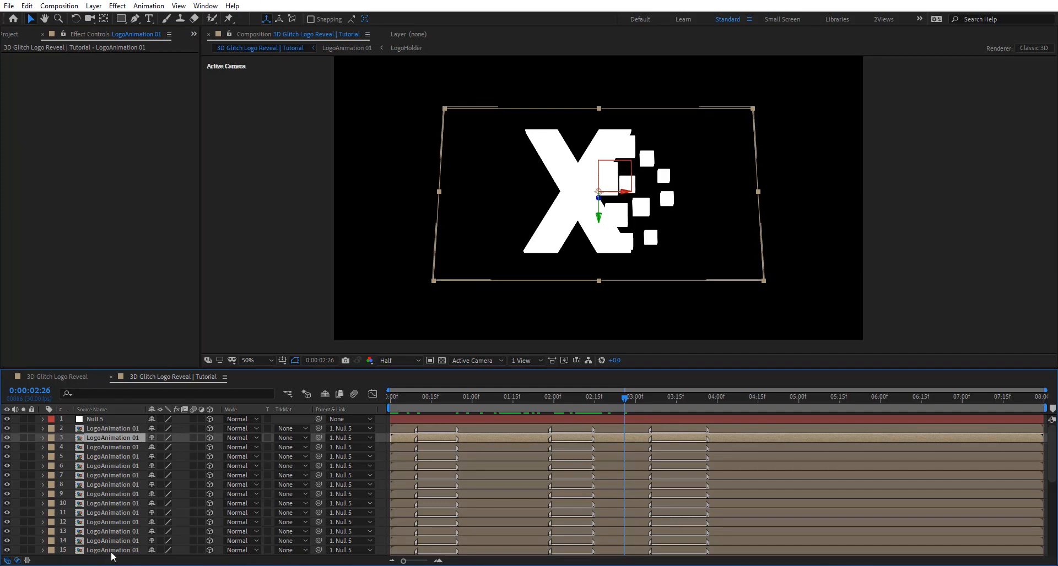
pyautogui.scroll(-6, 124, 554)
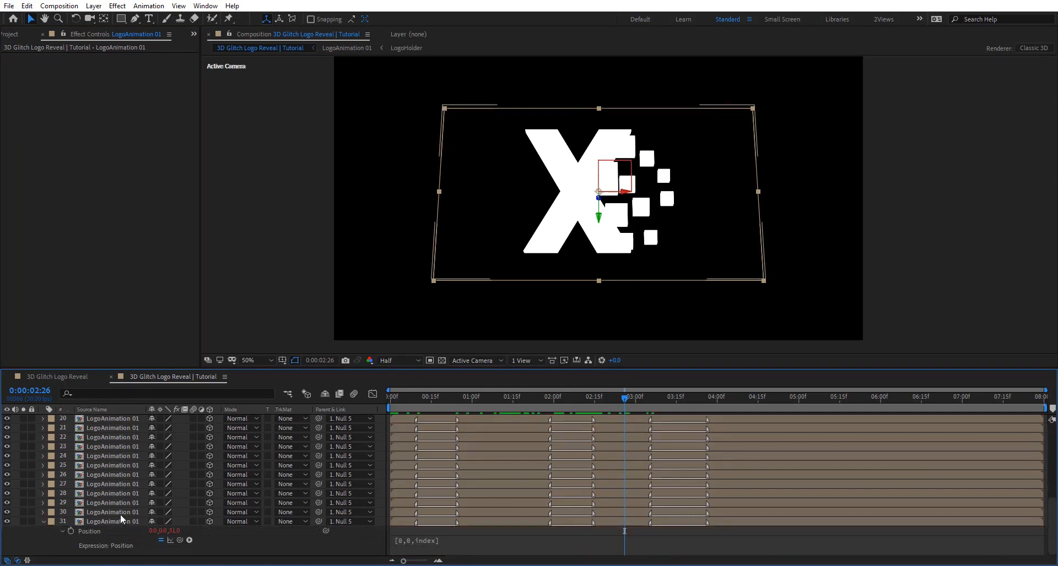
pyautogui.hotkey('ctrl', 'a')
pyautogui.keyDown('ctrl'); pyautogui.click(122, 521); pyautogui.keyUp('ctrl')
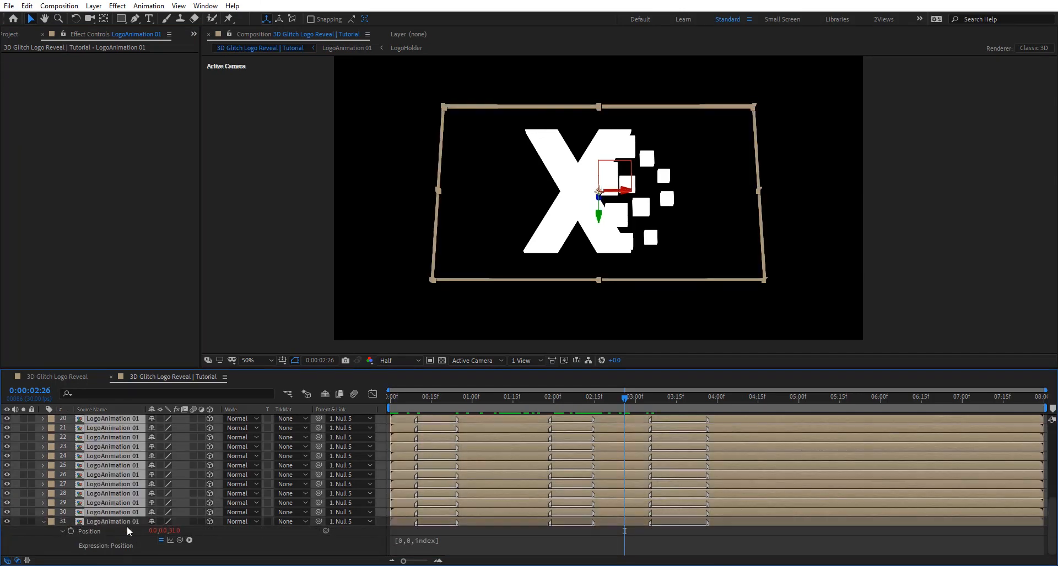
pyautogui.hotkey('ctrl', 'v')
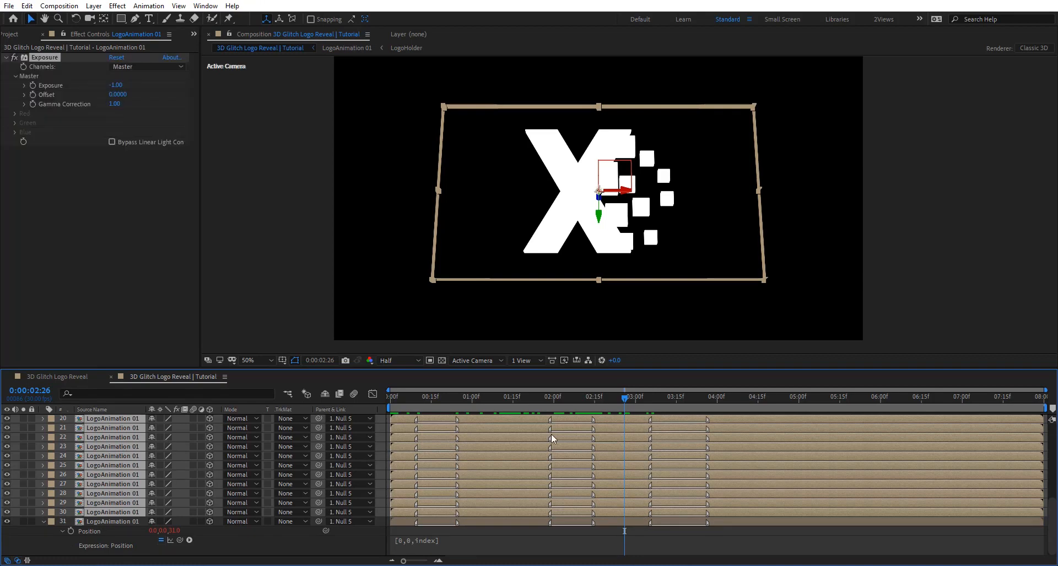
# Preview the extruded logo animation from the start and collapse the properties of layer 31
pyautogui.moveTo(613, 404); pyautogui.dragTo(323, 405)
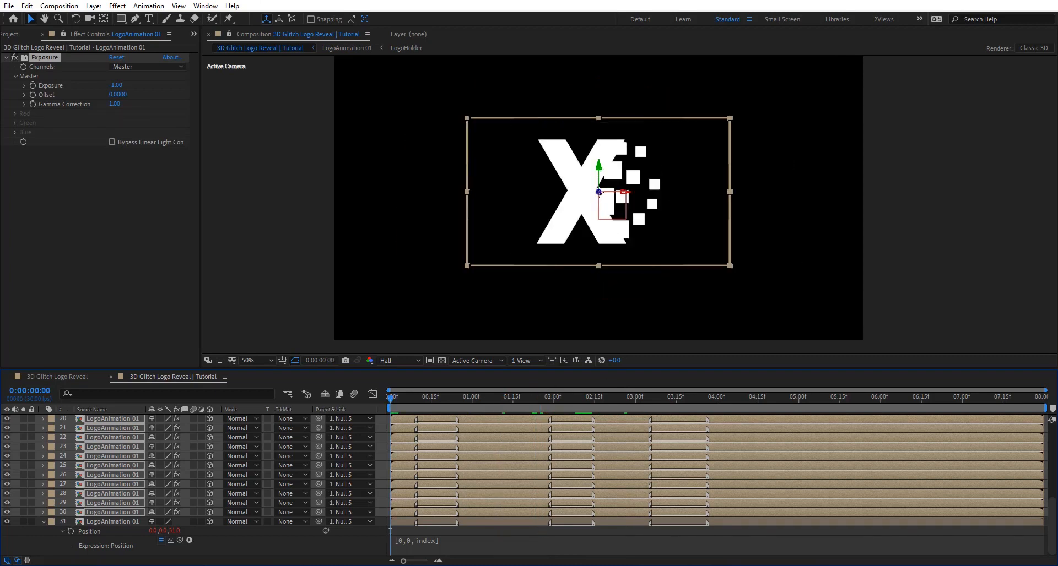
pyautogui.press('space')
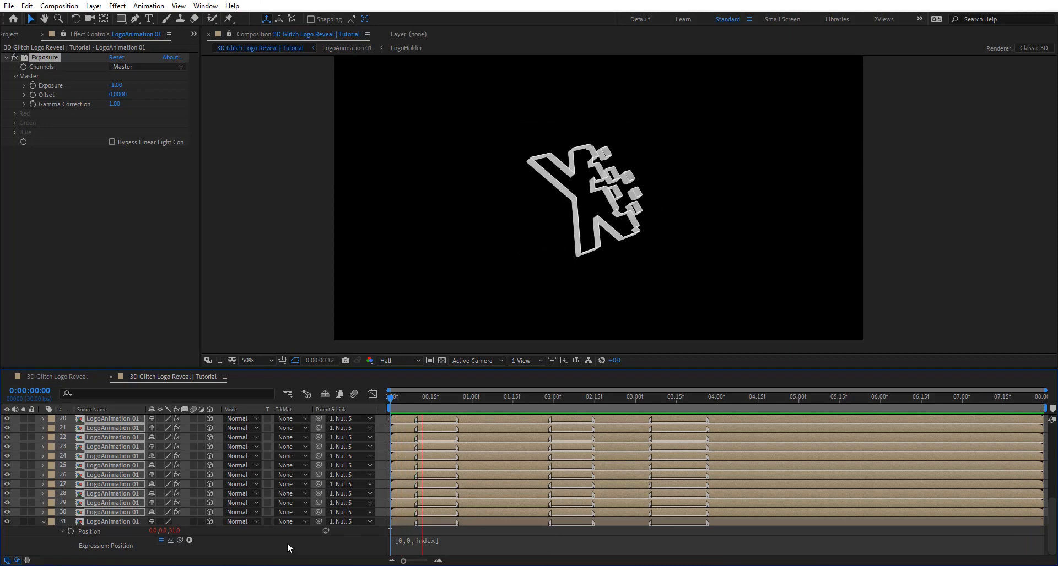
pyautogui.click(43, 521)
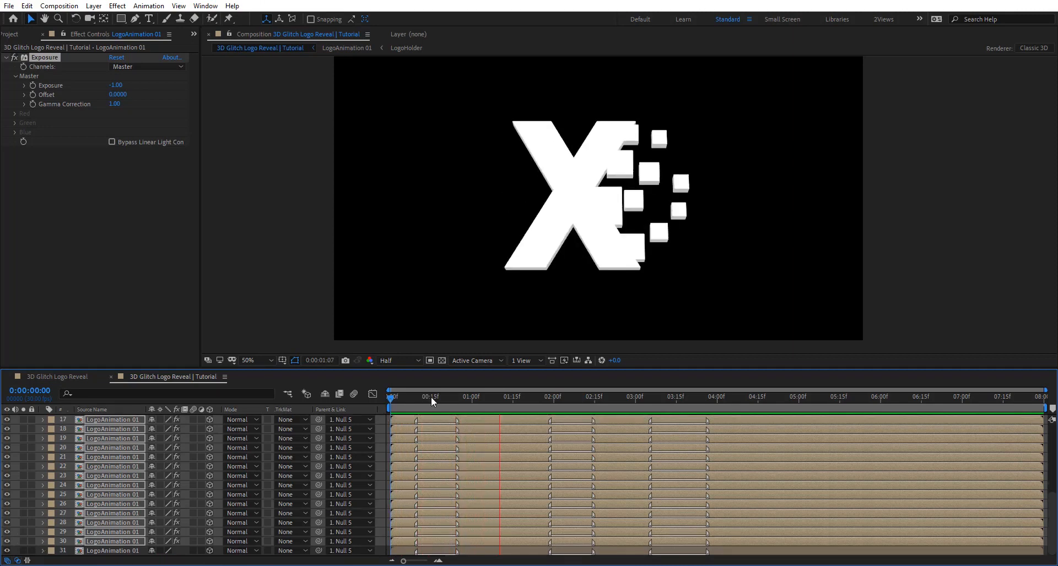
# Pre-compose Null 5 and all LogoAnimation 01 copies, layers 1 to 31, into a new composition named LogoAnimation
pyautogui.moveTo(447, 398); pyautogui.dragTo(468, 398)
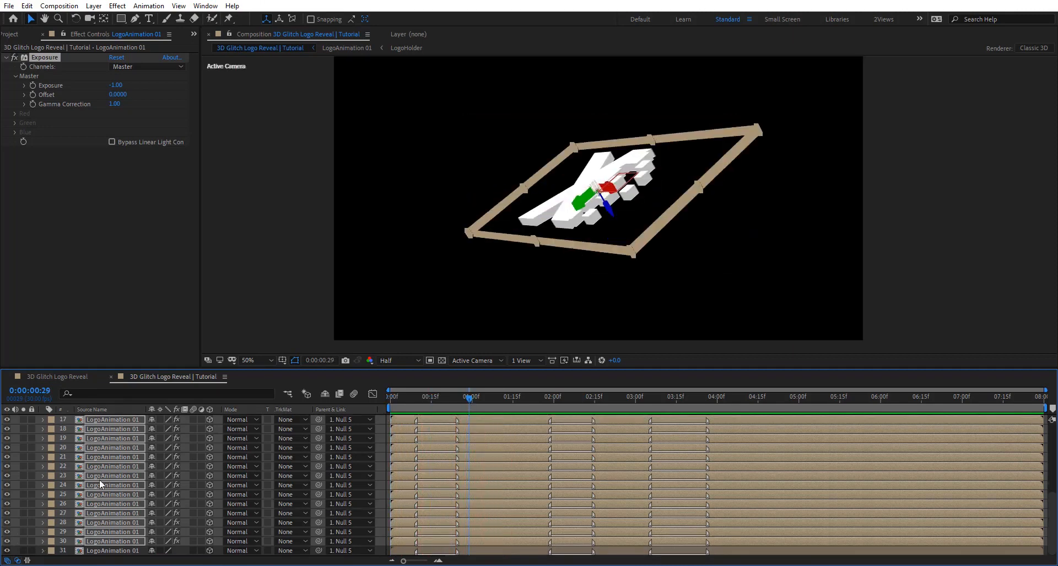
pyautogui.scroll(4, 101, 457)
pyautogui.scroll(2, 100, 437)
pyautogui.click(115, 421)
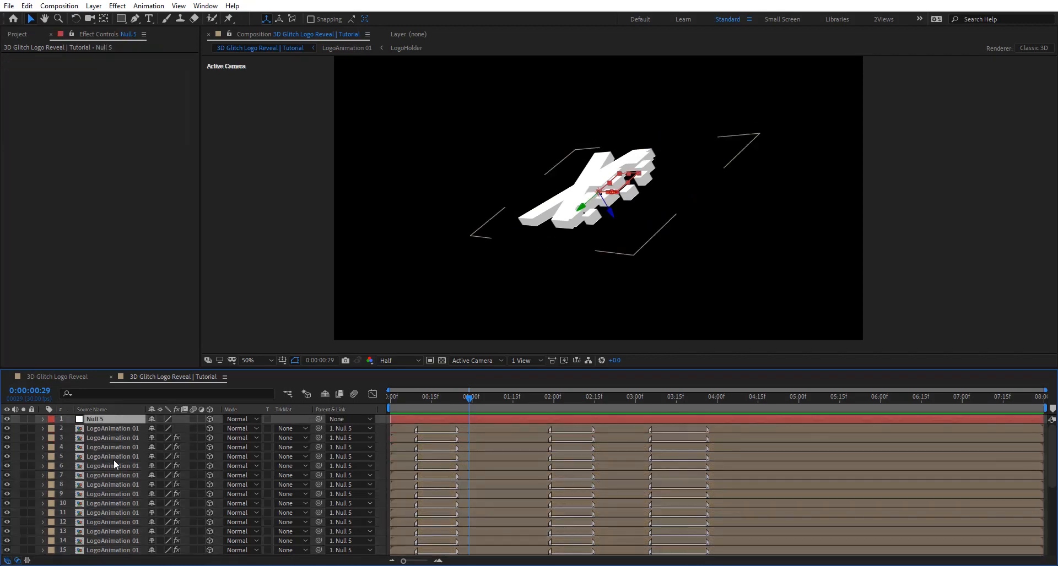
pyautogui.scroll(-5, 113, 460)
pyautogui.keyDown('shift'); pyautogui.click(113, 551); pyautogui.keyUp('shift')
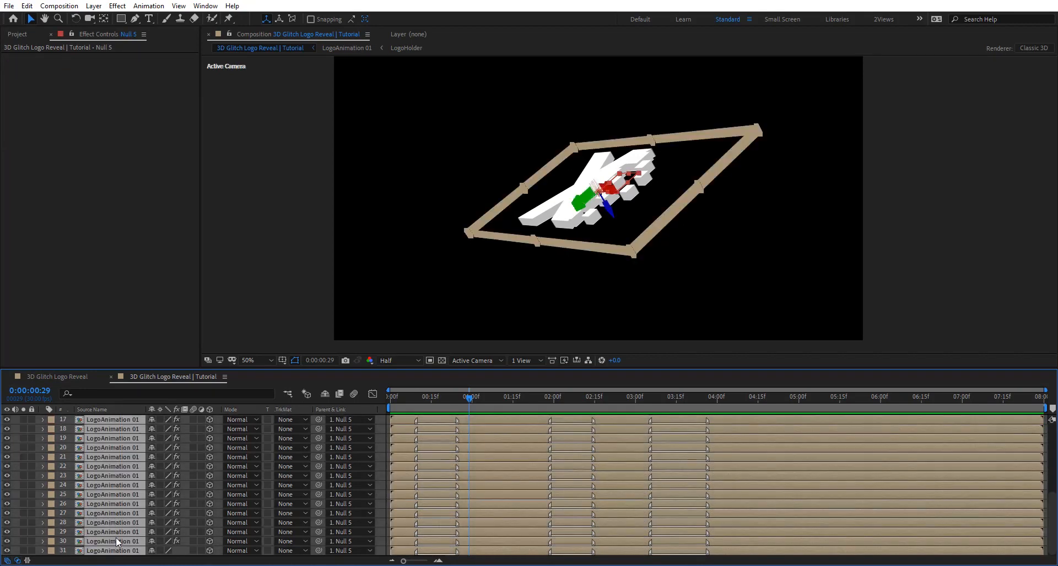
pyautogui.hotkey('ctrl', 'shift', 'c')
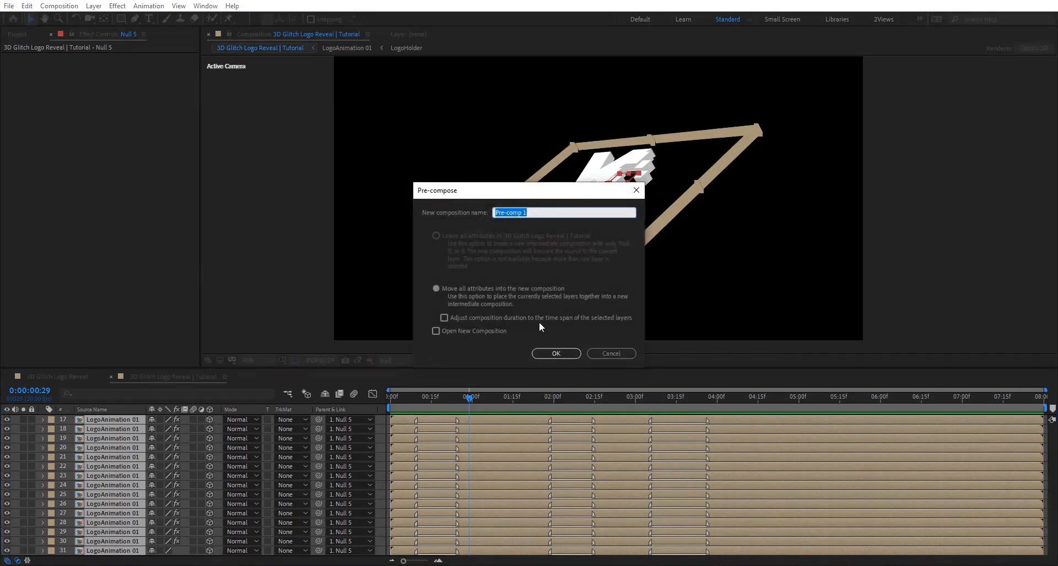
pyautogui.write('LogoAnimation')
pyautogui.press('Return')
pyautogui.click(395, 475)
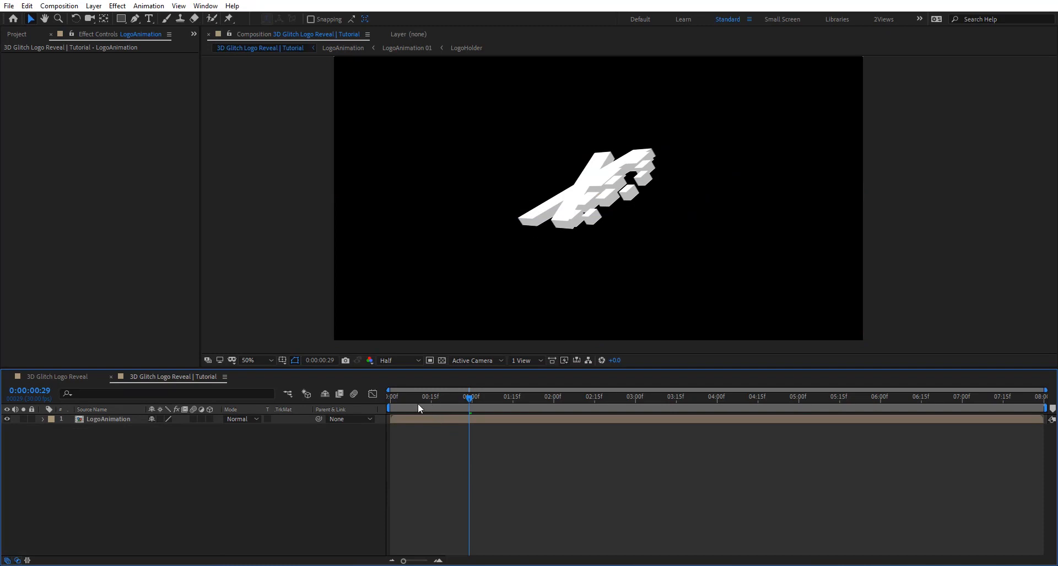
# Inside the LogoAnimation composition, add composition markers at 0:00:00:09, 0:00:01:29 and 0:00:03:06
pyautogui.moveTo(417, 399)
pyautogui.mouseDown()
pyautogui.moveTo(385, 399)
pyautogui.moveTo(452, 394)
pyautogui.moveTo(412, 391)
pyautogui.mouseUp()
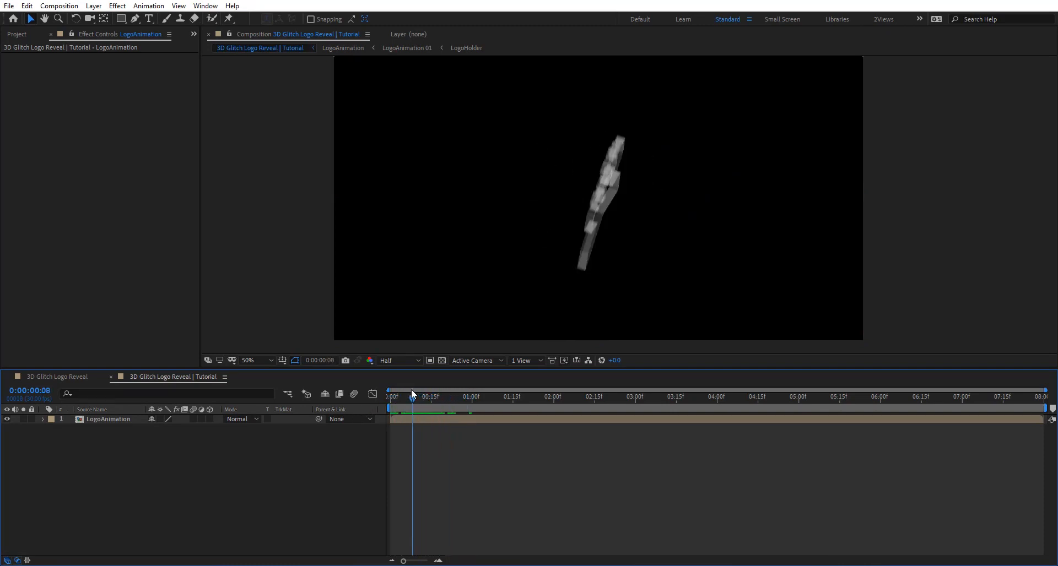
pyautogui.doubleClick(427, 419)
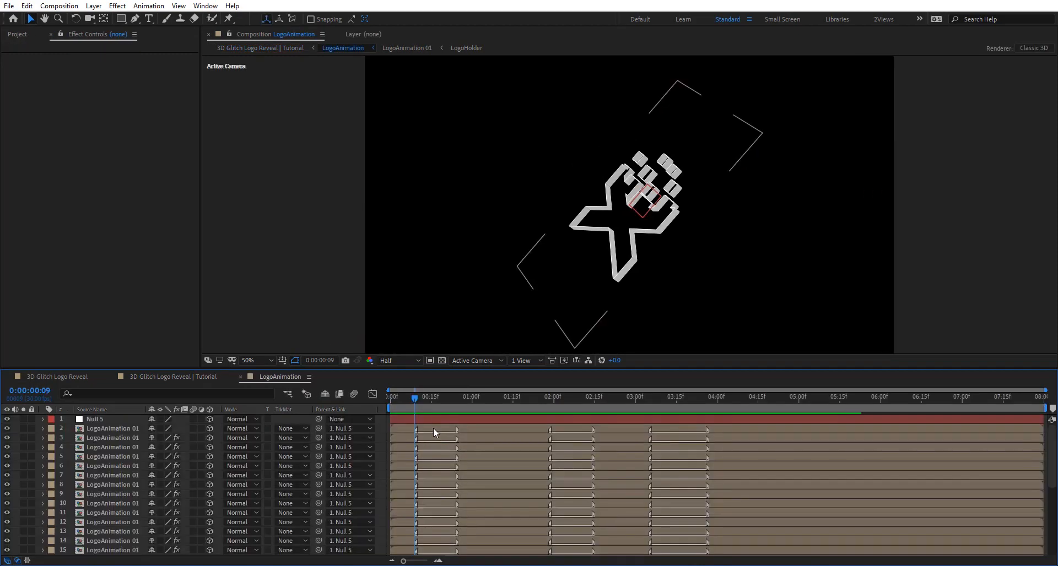
pyautogui.click(436, 430)
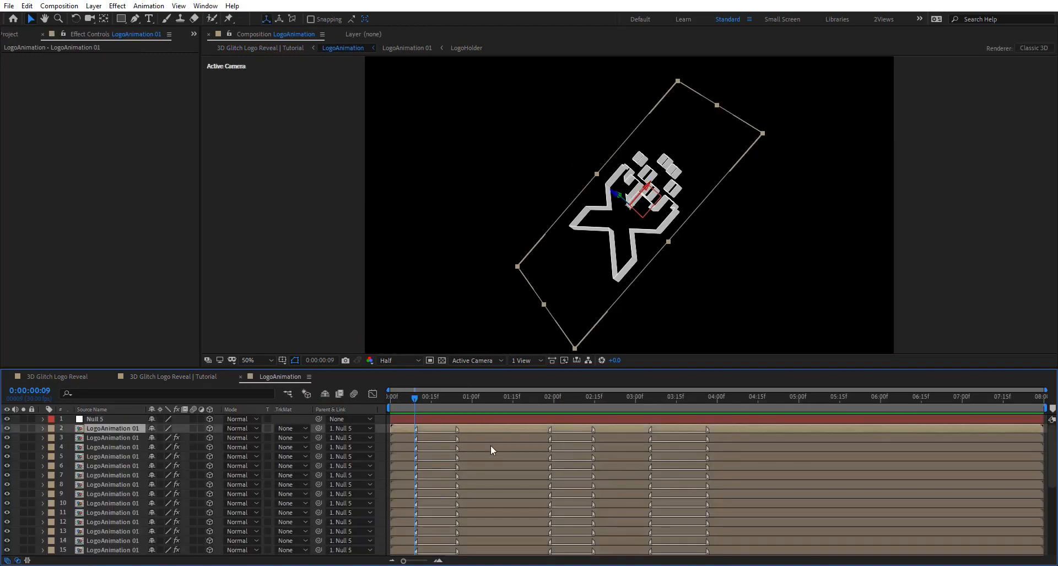
pyautogui.press('F2')
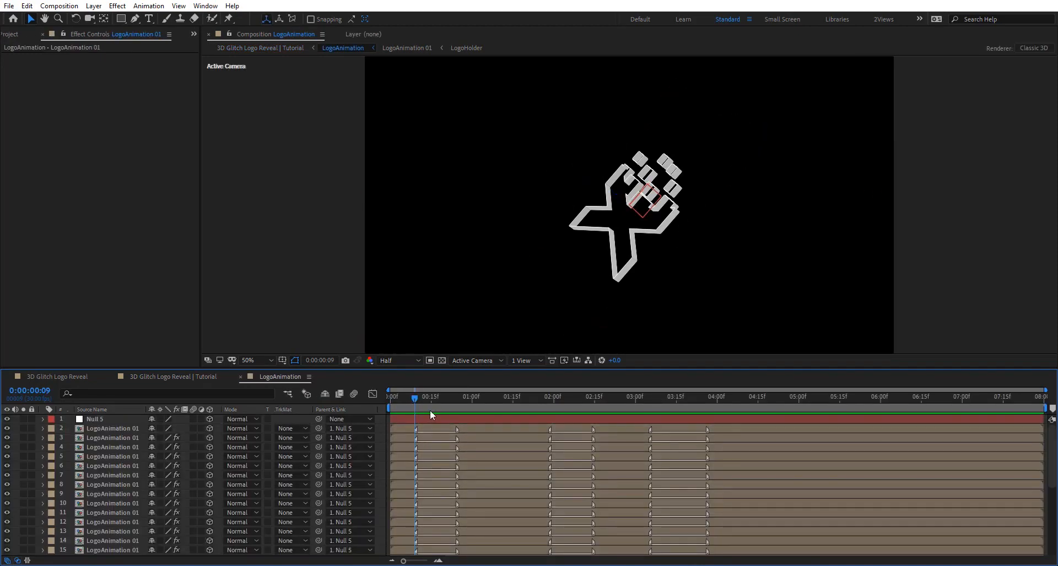
pyautogui.moveTo(461, 399); pyautogui.dragTo(550, 396)
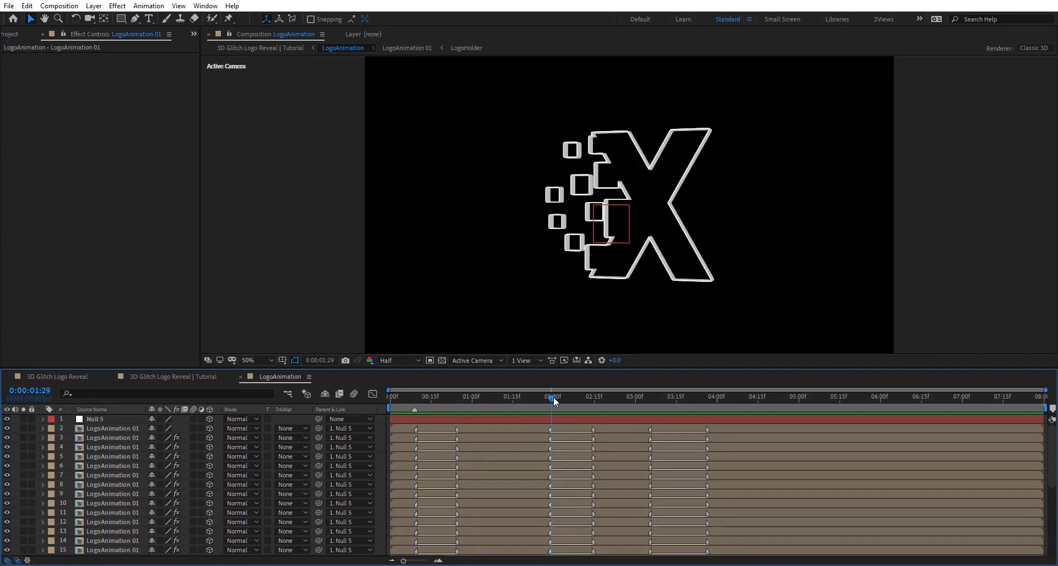
pyautogui.press('KP_Multiply')
pyautogui.click(651, 399)
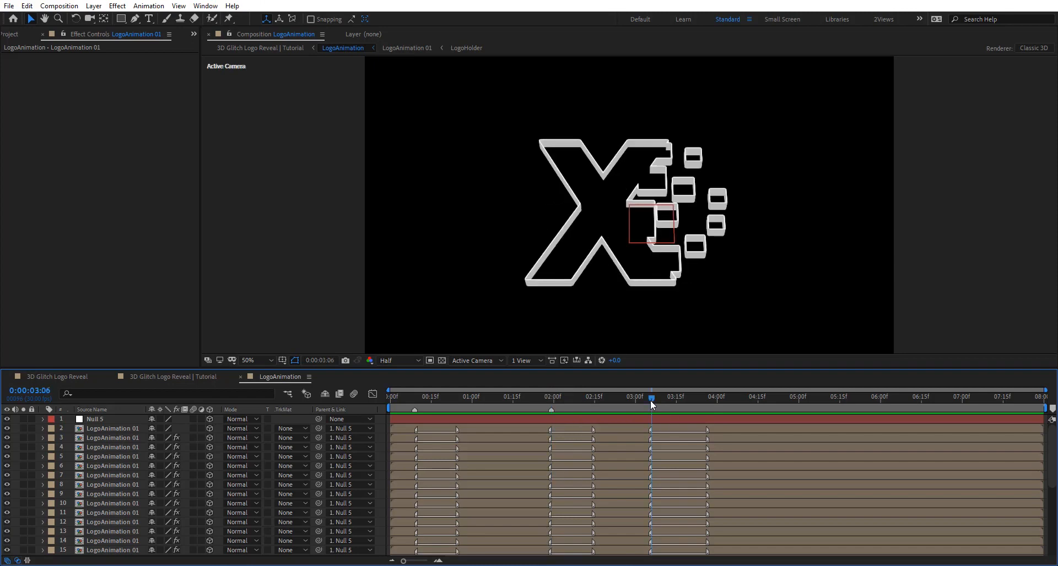
pyautogui.press('KP_Multiply')
# Back in the Tutorial composition, mark the glitch moments on the LogoAnimation layer, giving the first and third markers a duration
pyautogui.click(173, 377)
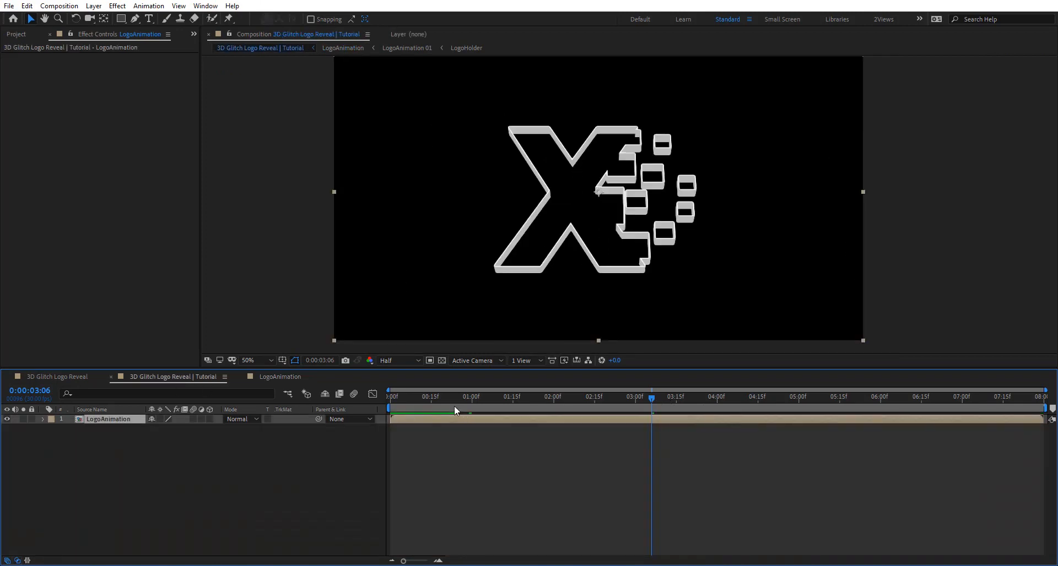
pyautogui.rightClick(650, 419)
pyautogui.click(664, 440)
pyautogui.moveTo(423, 398)
pyautogui.mouseDown()
pyautogui.moveTo(703, 386)
pyautogui.moveTo(384, 394)
pyautogui.moveTo(430, 395)
pyautogui.moveTo(415, 398)
pyautogui.mouseUp()
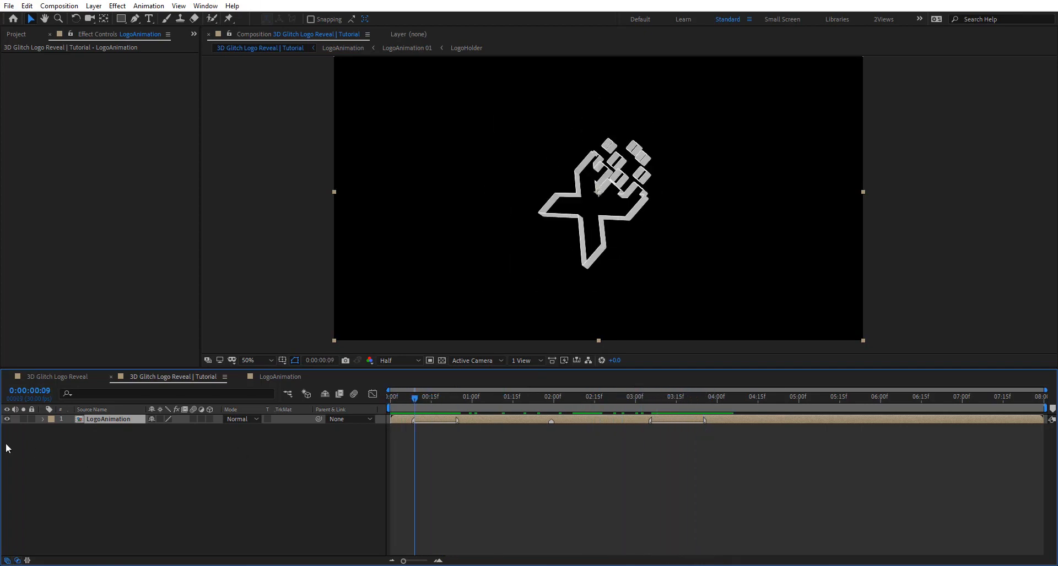
# Duplicate LogoAnimation twice, make all three layers 3D, and show their Position properties
pyautogui.hotkey('ctrl', 'd')
pyautogui.hotkey('ctrl', 'd')
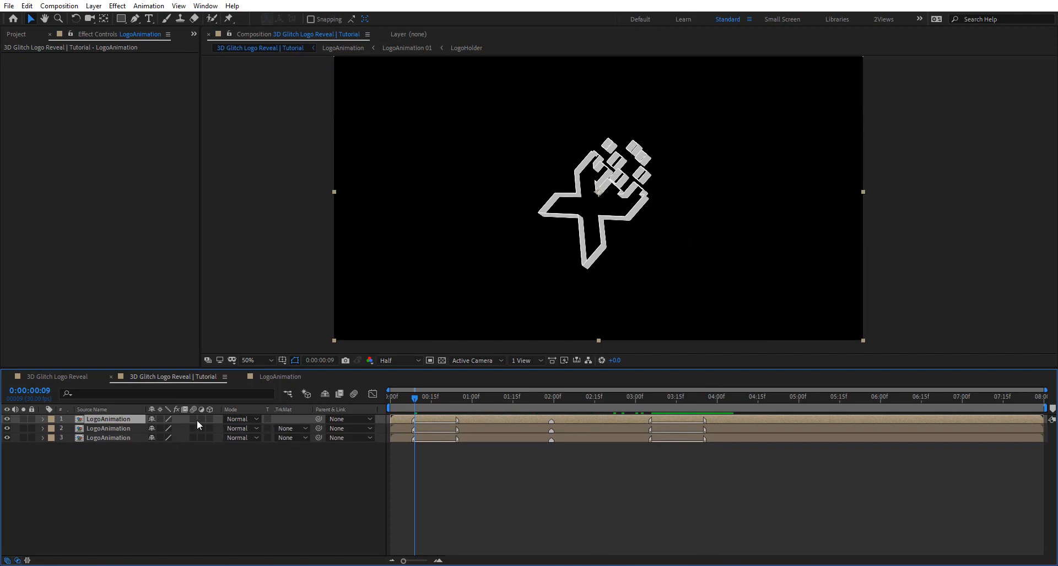
pyautogui.click(203, 419)
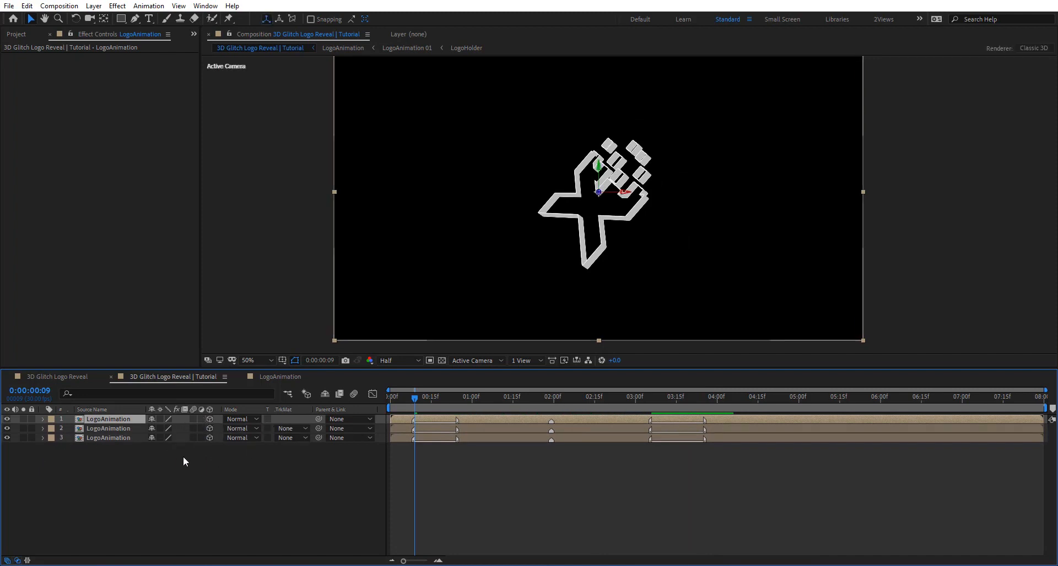
pyautogui.keyDown('shift'); pyautogui.click(99, 432); pyautogui.keyUp('shift')
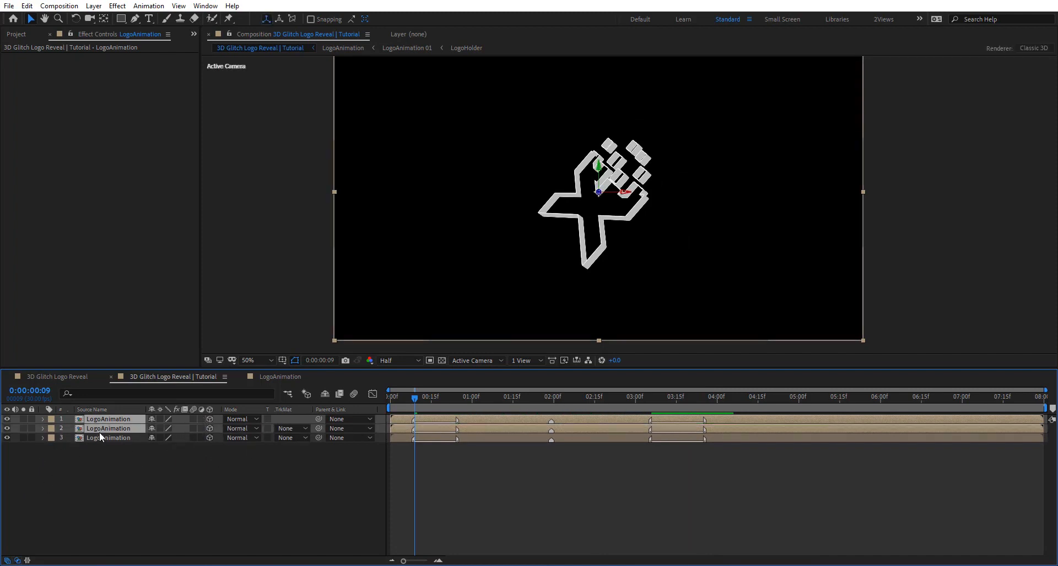
pyautogui.press('p')
pyautogui.click(122, 458)
pyautogui.press('p')
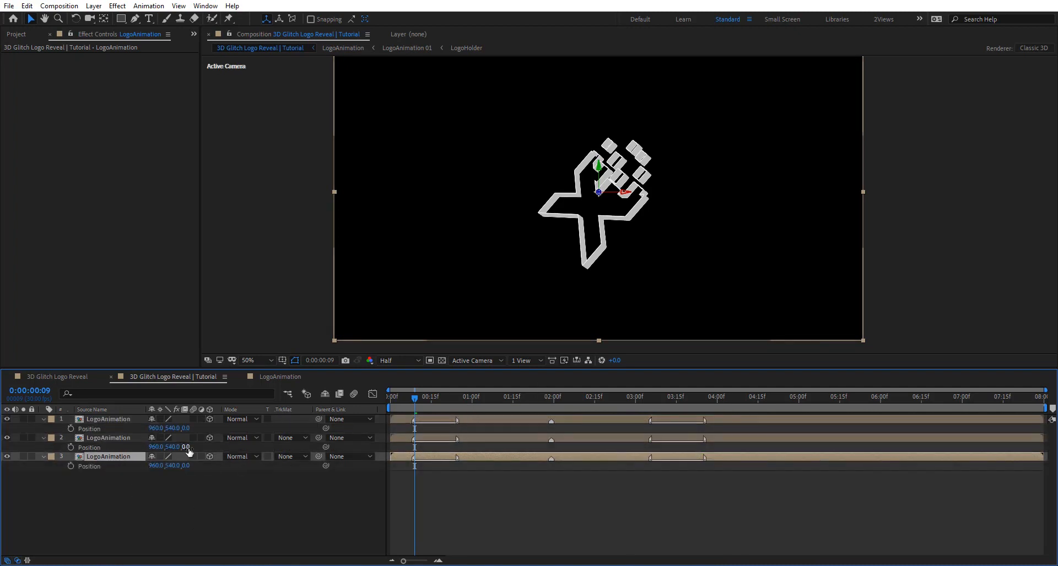
# Offset the copies in depth by setting layer 2's Z position to 1672 and layer 1's to -1000
pyautogui.moveTo(223, 447); pyautogui.dragTo(339, 438)
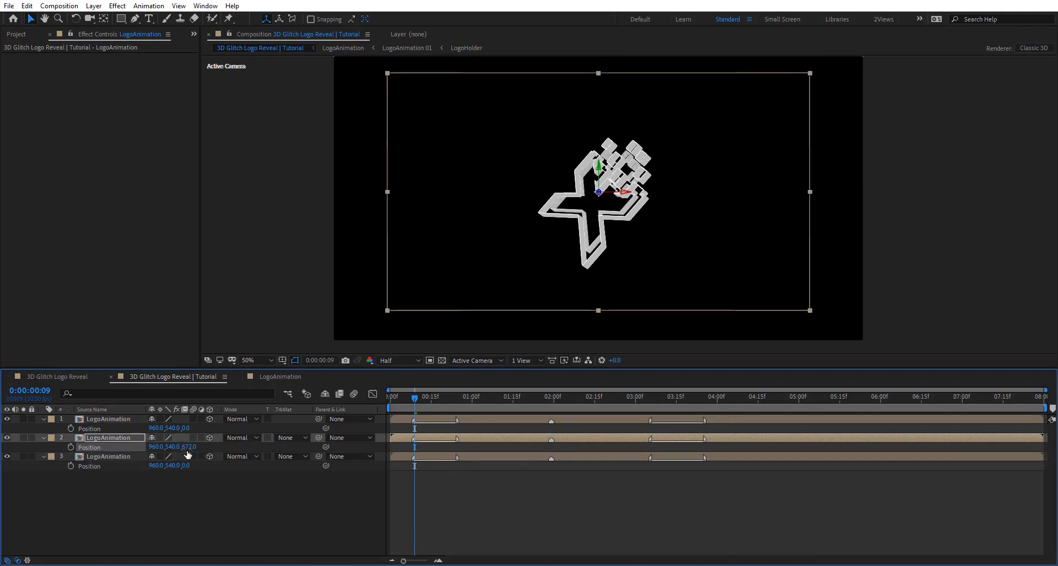
pyautogui.click(189, 447)
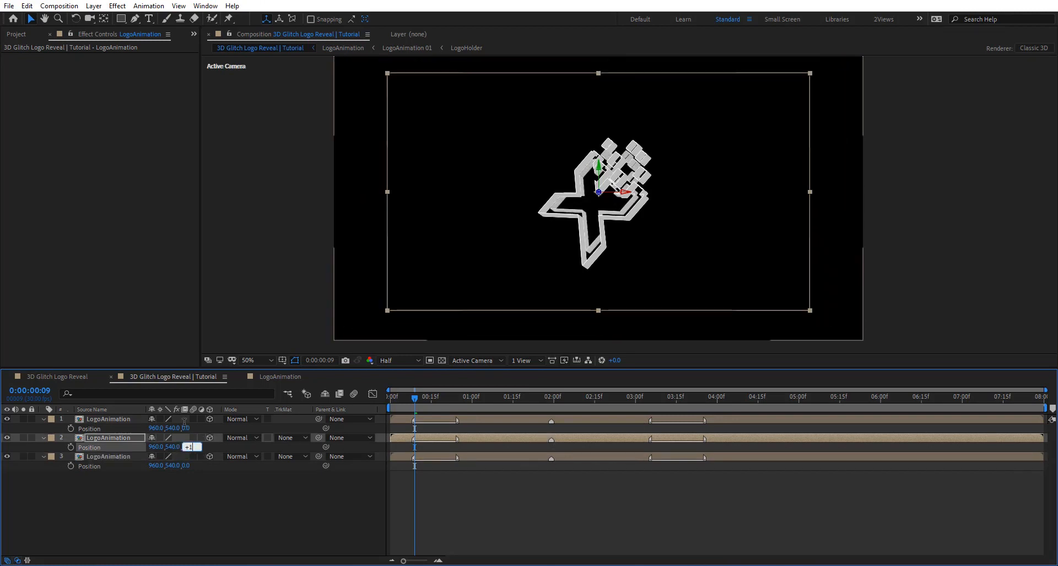
pyautogui.write('+1000')
pyautogui.press('Return')
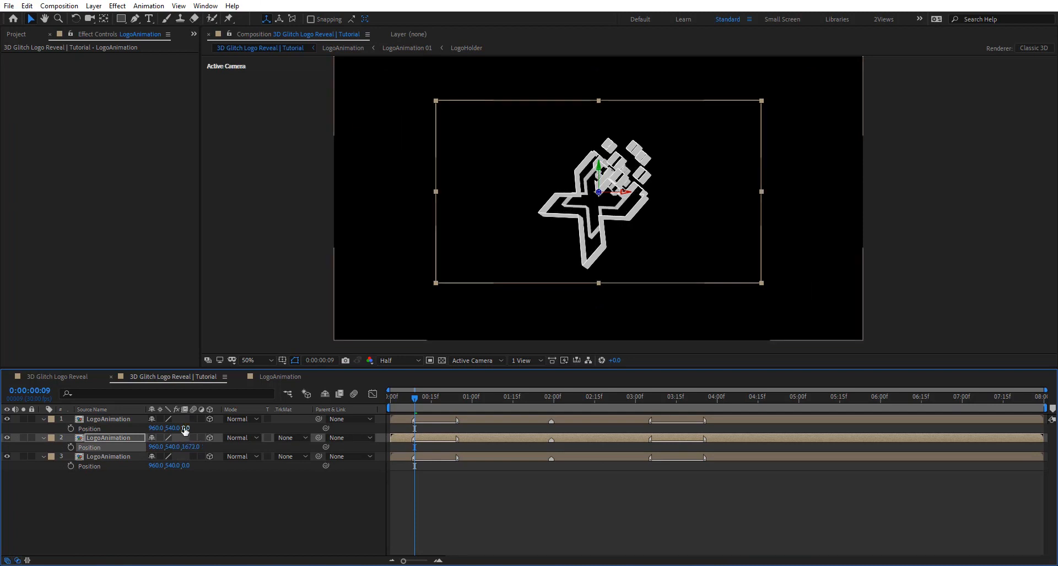
pyautogui.click(186, 428)
pyautogui.press('Return')
pyautogui.moveTo(412, 402)
pyautogui.mouseDown()
pyautogui.moveTo(445, 399)
pyautogui.moveTo(424, 407)
pyautogui.mouseUp()
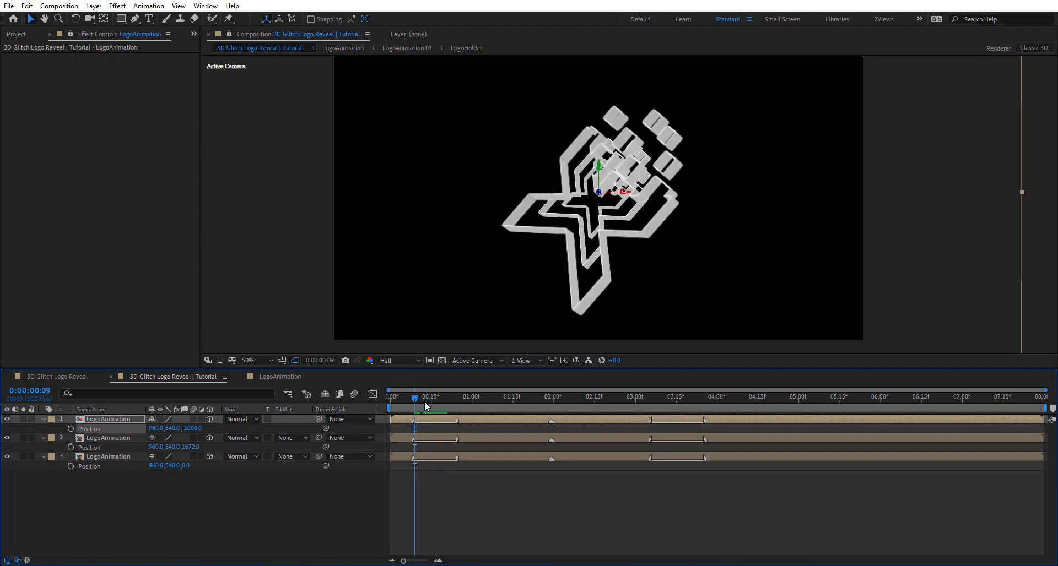
# Keyframe Position on all three LogoAnimation layers, with the offsets a few frames after 0:00:00:09 and reset values at 0:00:00:09
pyautogui.click(70, 428)
pyautogui.click(71, 447)
pyautogui.click(70, 466)
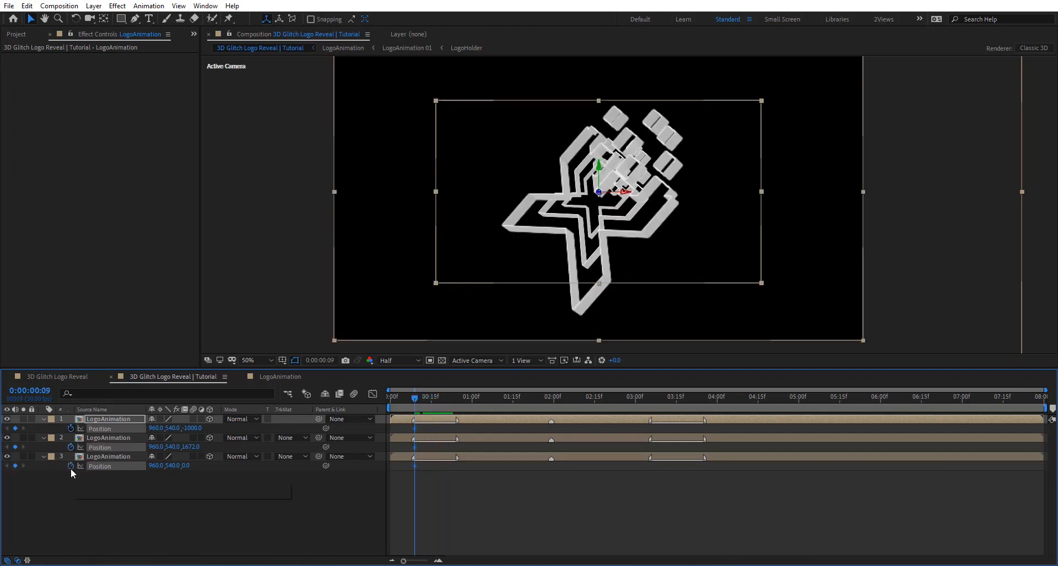
pyautogui.hotkey('ctrl', 'a')
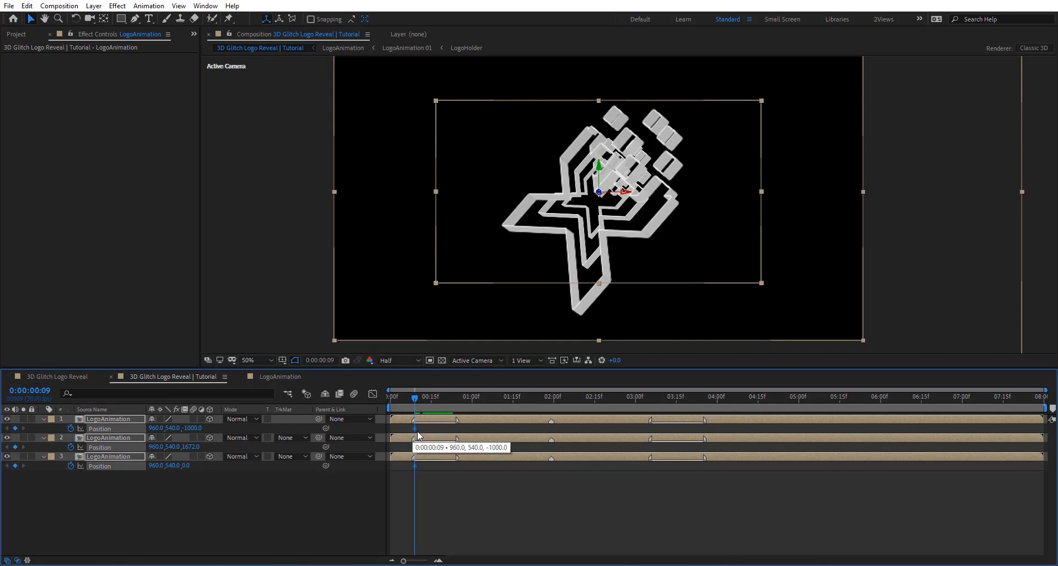
pyautogui.rightClick(116, 428)
pyautogui.click(171, 502)
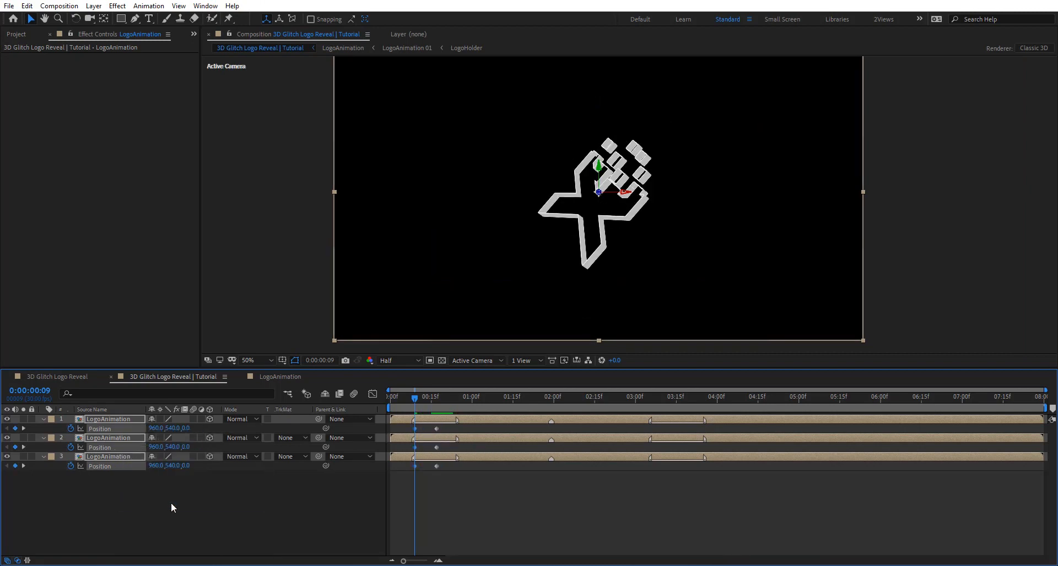
# Reset the three layers' Position at 0:00:00:23, end the work area near 0:00:01:14, and preview the spread
pyautogui.moveTo(420, 399)
pyautogui.mouseDown()
pyautogui.moveTo(463, 404)
pyautogui.moveTo(455, 401)
pyautogui.mouseUp()
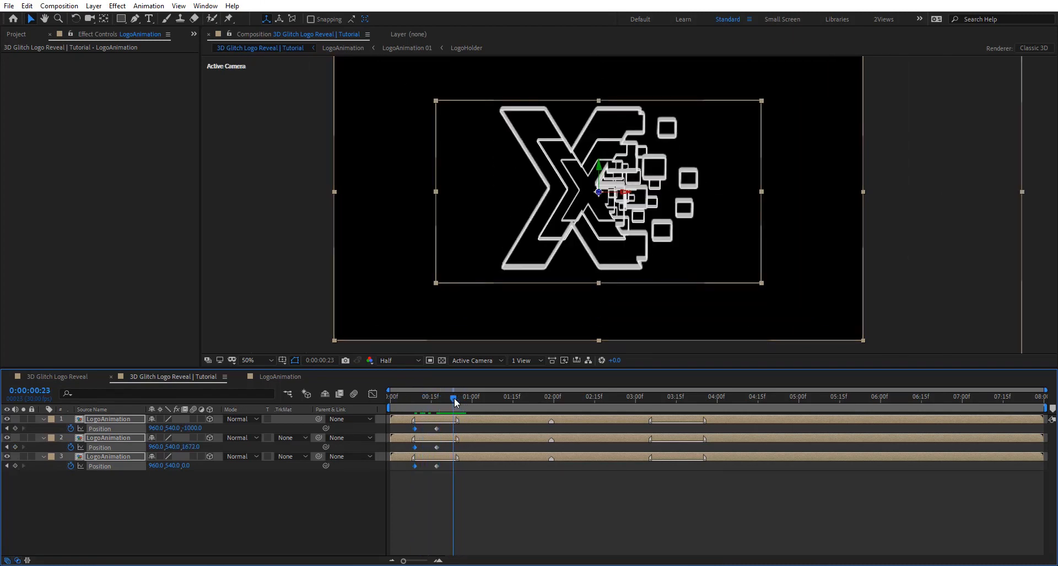
pyautogui.rightClick(110, 427)
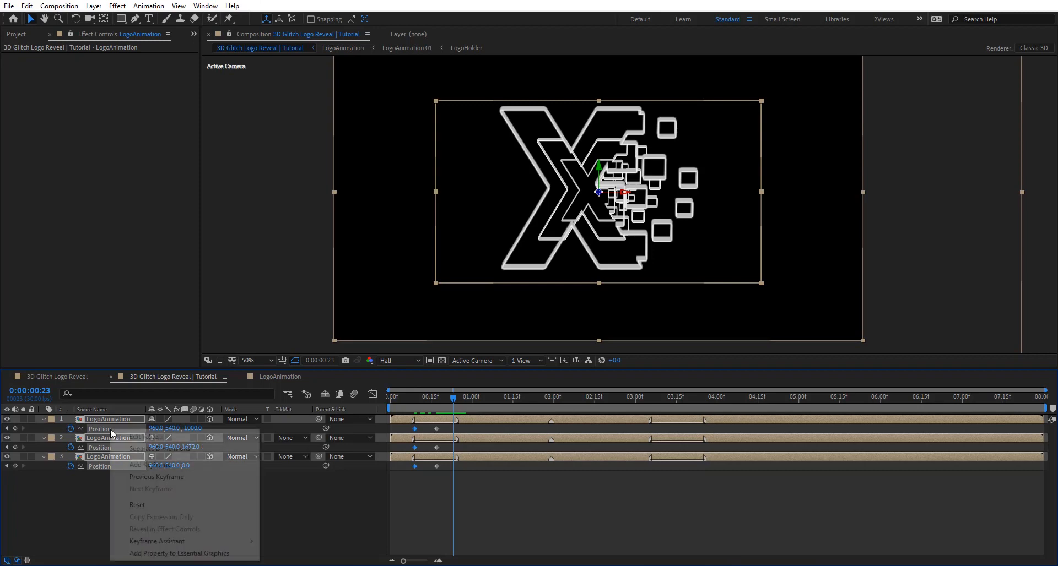
pyautogui.click(172, 505)
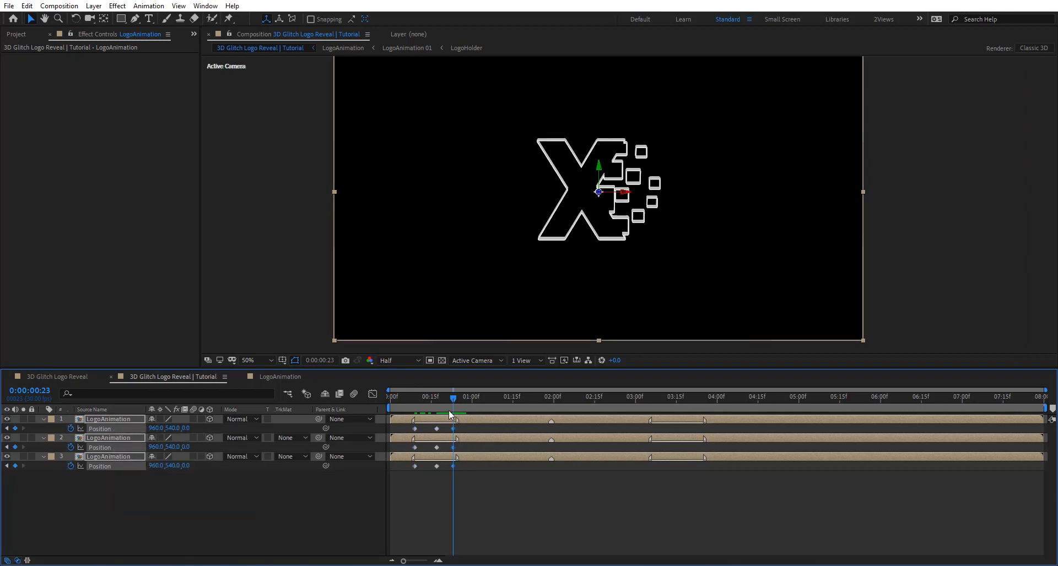
pyautogui.moveTo(454, 401); pyautogui.dragTo(509, 407)
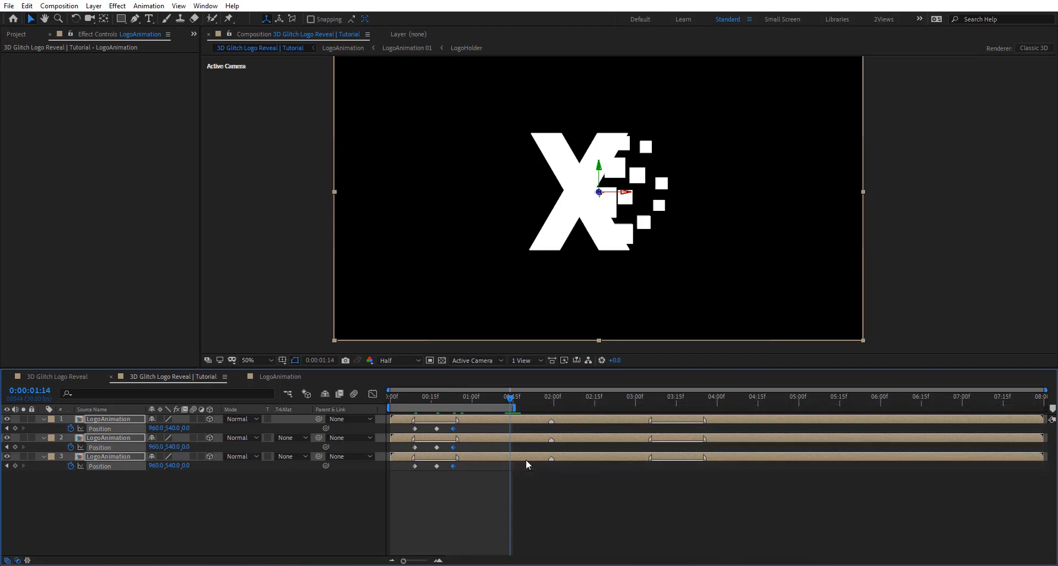
pyautogui.press('space')
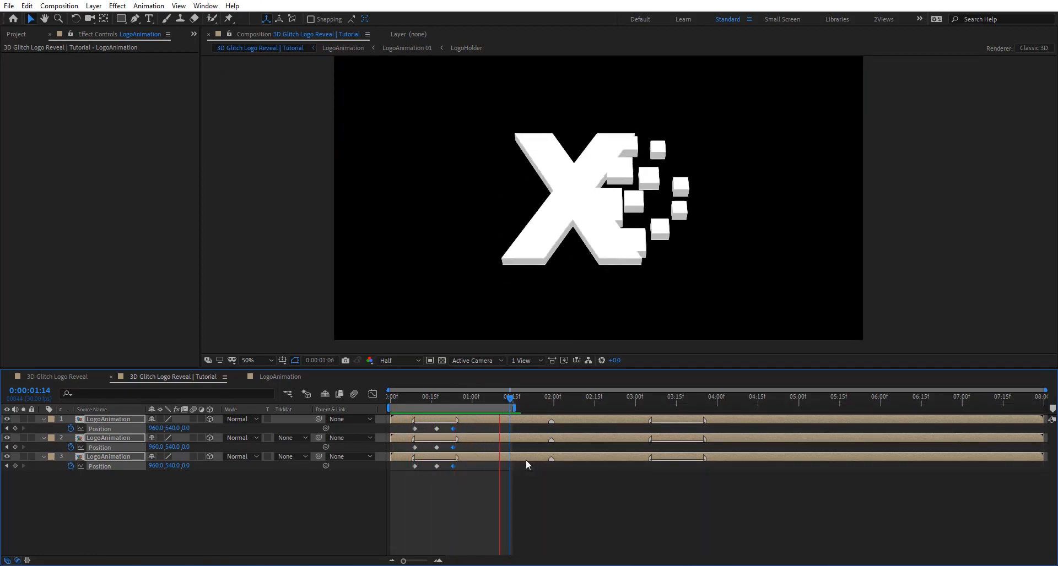
# Retime the Position keyframes of all three layers, moving the first earlier, the middle to 0:00:00:21 and the last later
pyautogui.moveTo(436, 400)
pyautogui.mouseDown()
pyautogui.moveTo(425, 403)
pyautogui.moveTo(432, 469)
pyautogui.moveTo(447, 466)
pyautogui.mouseUp()
pyautogui.click(414, 436)
pyautogui.moveTo(414, 436); pyautogui.dragTo(407, 436)
# At 0:00:00:21, set layer 1's Z position to -1242 and layer 2's to 1834, and preview the animation
pyautogui.click(447, 398)
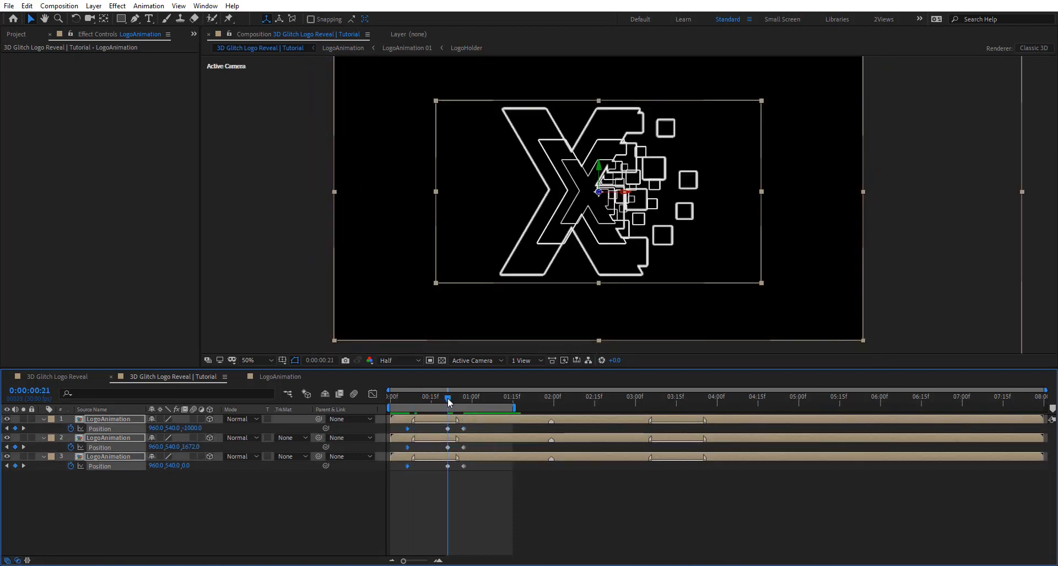
pyautogui.click(191, 481)
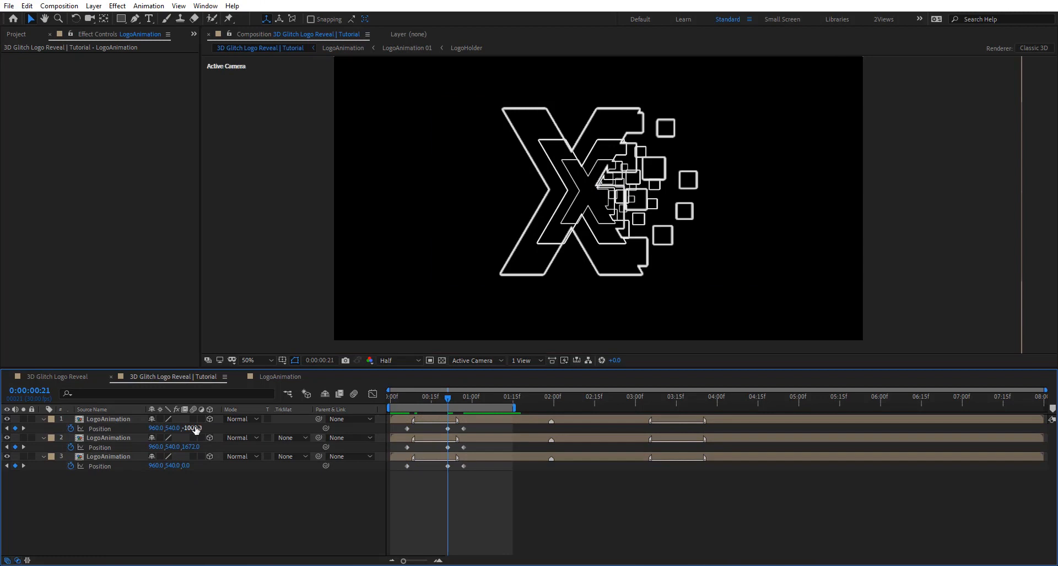
pyautogui.click(192, 428)
pyautogui.write('-1500')
pyautogui.press('Return')
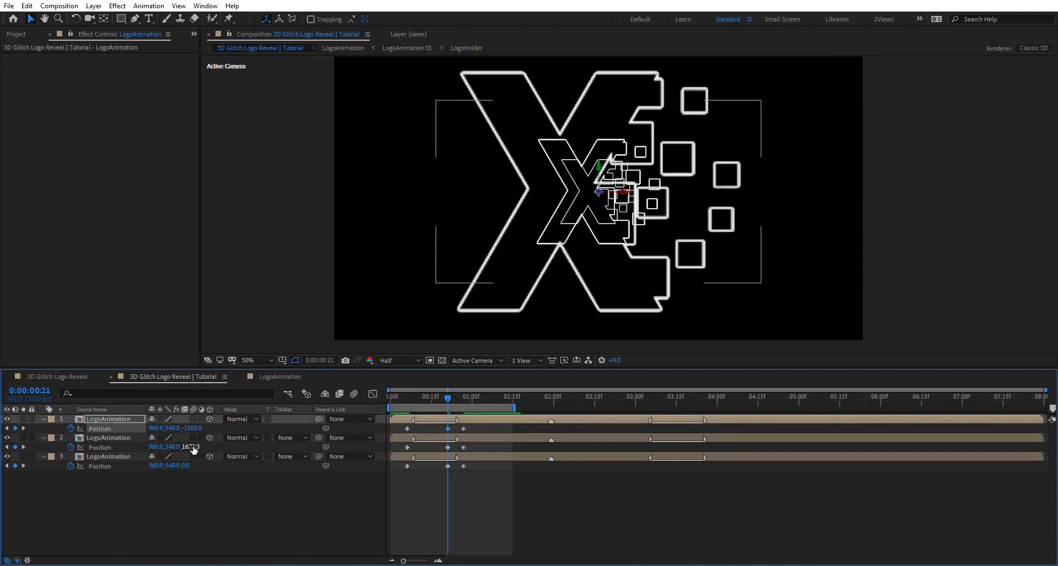
pyautogui.moveTo(198, 451); pyautogui.dragTo(290, 452)
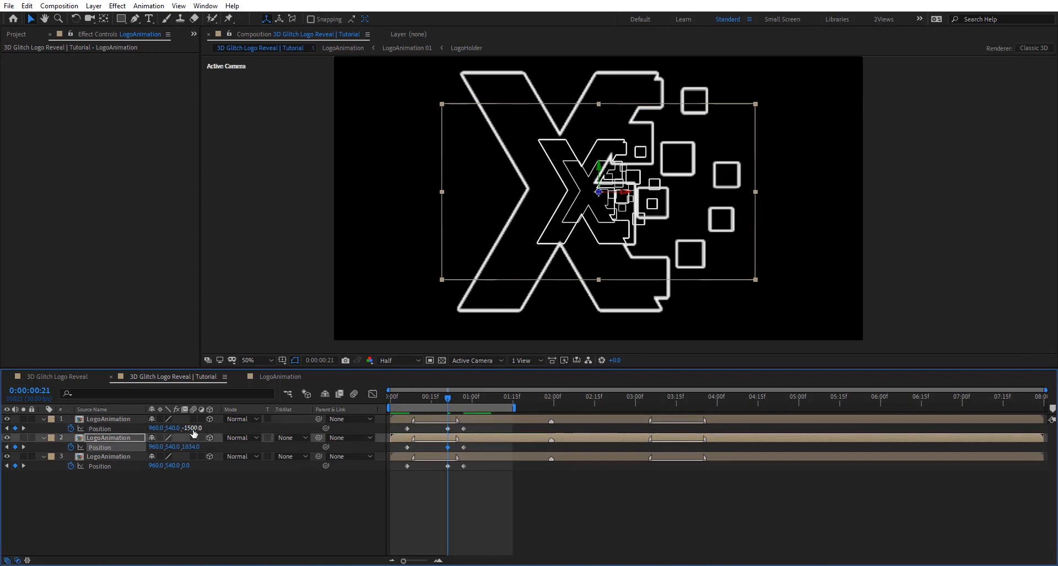
pyautogui.moveTo(193, 428); pyautogui.dragTo(297, 434)
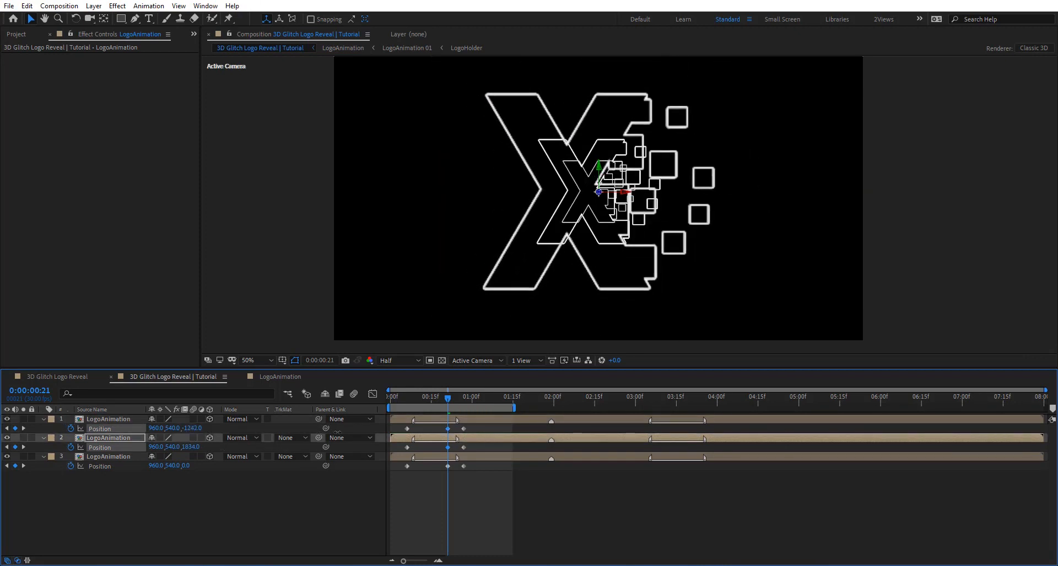
pyautogui.press('space')
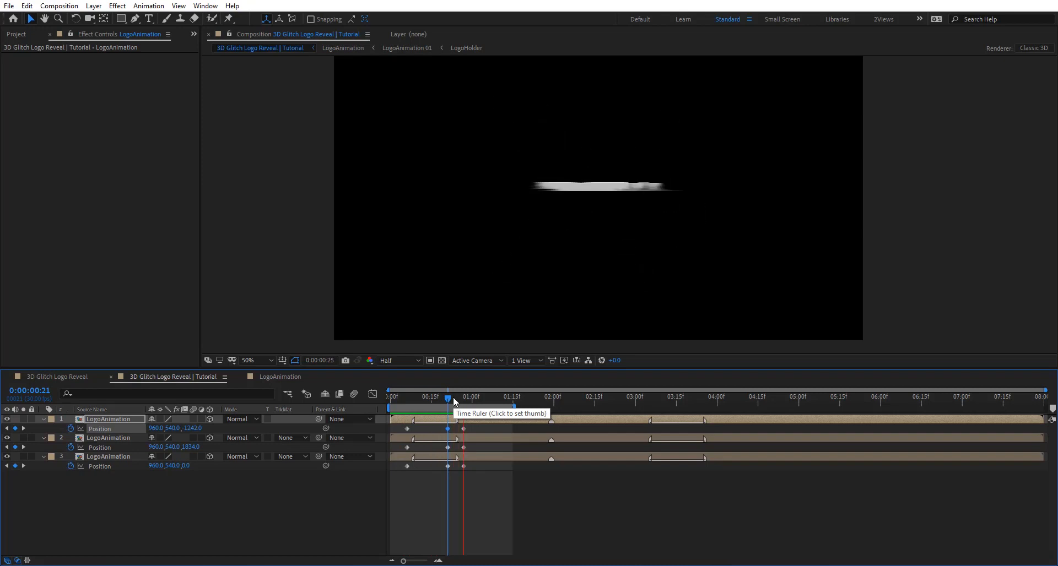
# Trim LogoAnimation layers 1 and 2 to end at 0:00:01:01, and duplicate layer 3 twice
pyautogui.moveTo(447, 398); pyautogui.dragTo(474, 404)
pyautogui.click(470, 437)
pyautogui.hotkey('alt', ']')
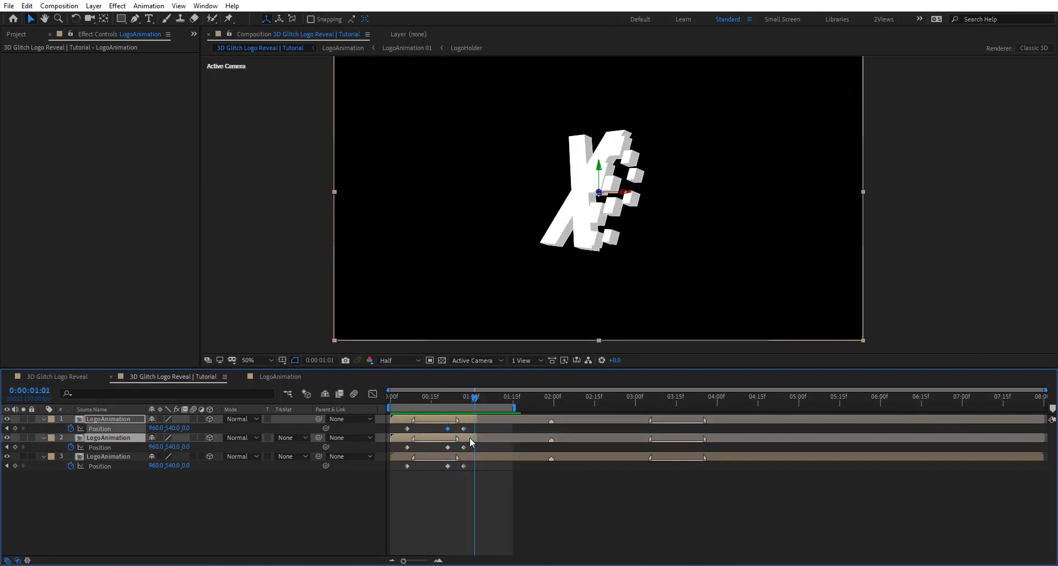
pyautogui.click(511, 455)
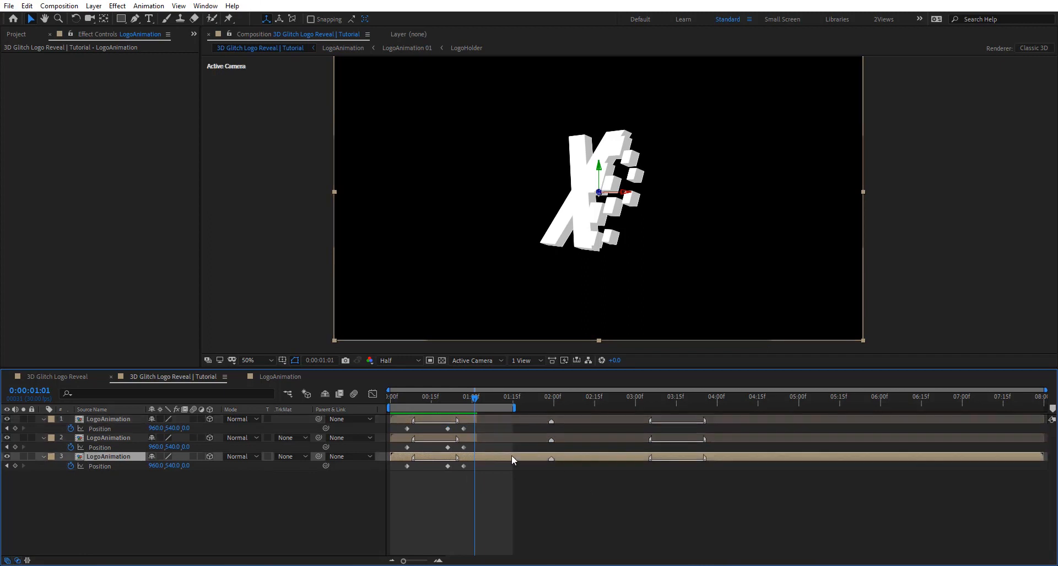
pyautogui.hotkey('ctrl', 'd')
pyautogui.hotkey('ctrl', 'd')
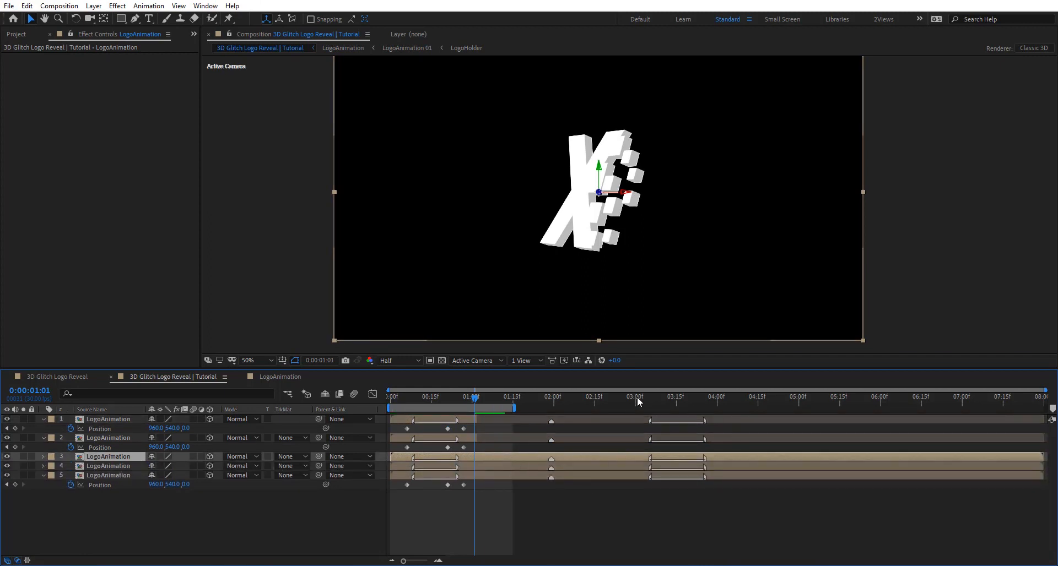
# Add Position keyframes to LogoAnimation layers 3 and 4, placed a few frames before the glitch marker at 0:00:03:06
pyautogui.click(644, 396)
pyautogui.click(655, 401)
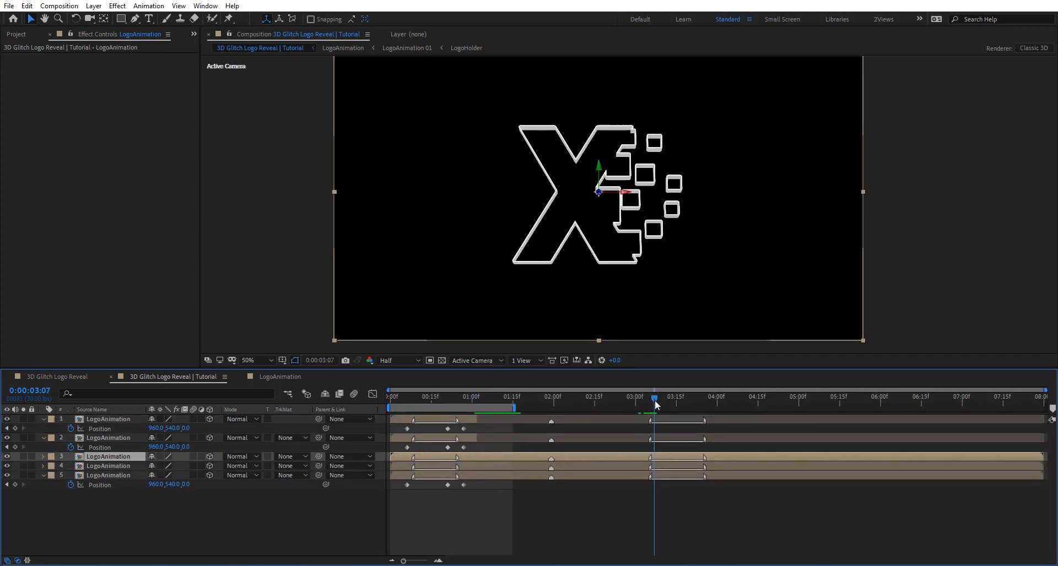
pyautogui.press('pageup')
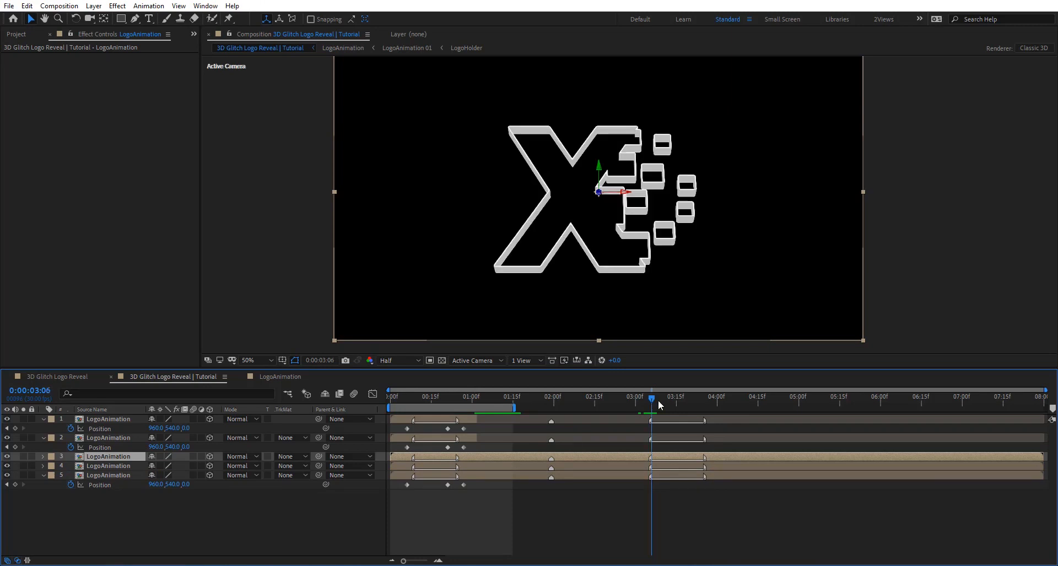
pyautogui.click(667, 399)
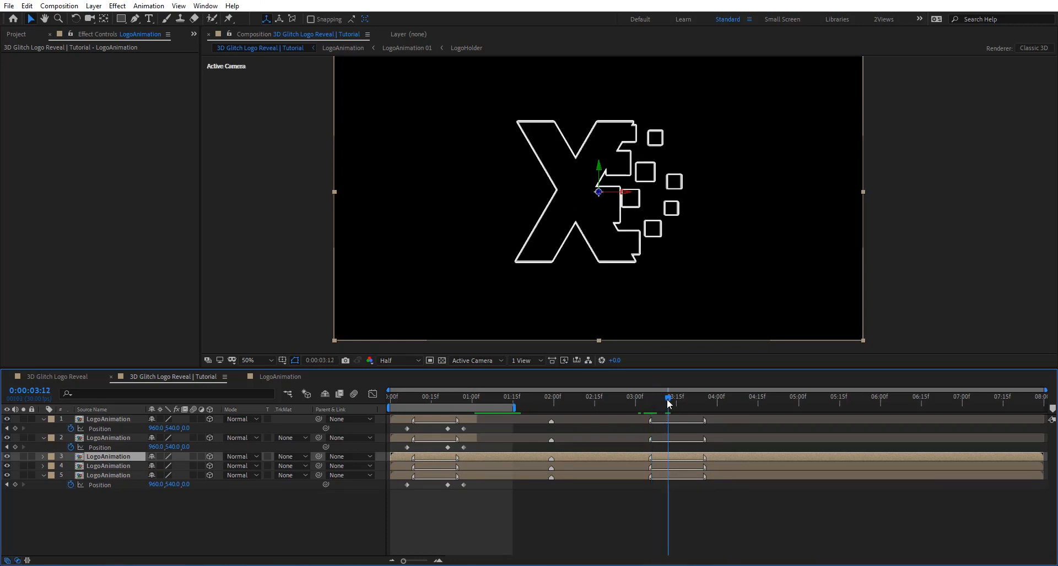
pyautogui.keyDown('shift'); pyautogui.click(113, 466); pyautogui.keyUp('shift')
pyautogui.press('p')
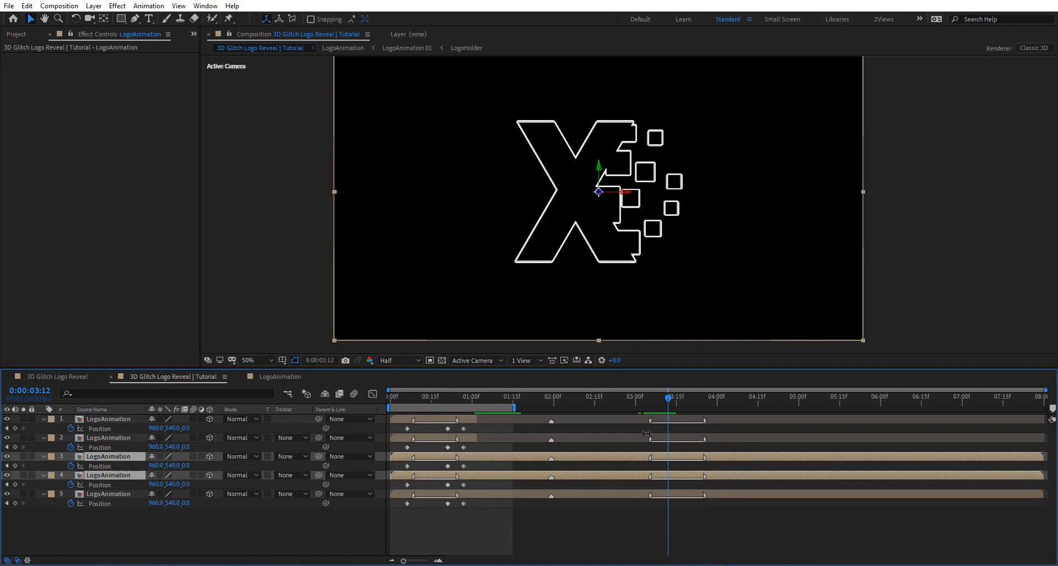
pyautogui.click(15, 466)
pyautogui.click(15, 485)
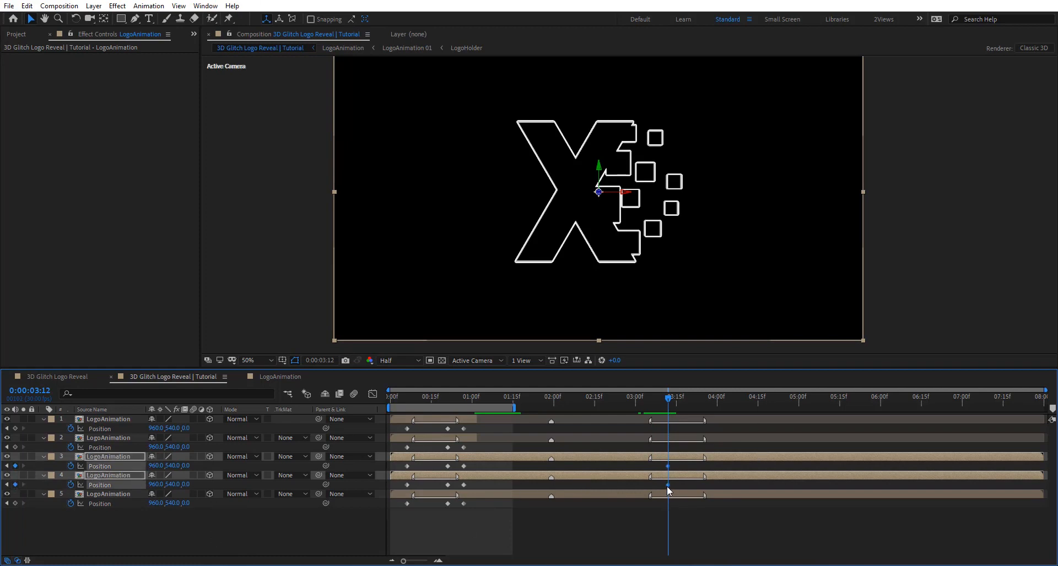
pyautogui.moveTo(668, 486); pyautogui.dragTo(644, 486)
pyautogui.click(174, 527)
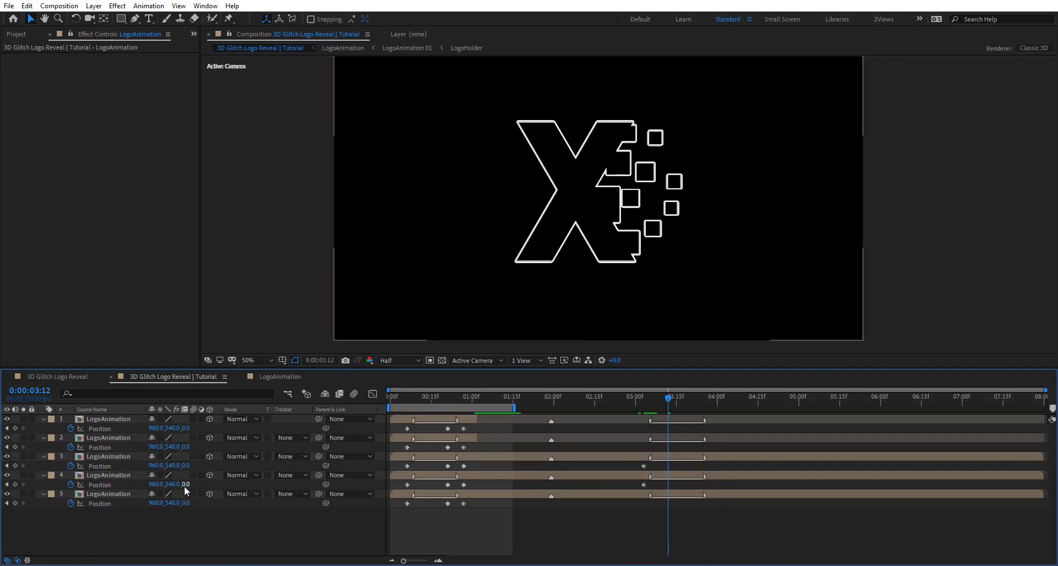
# At 0:00:03:12, set layer 3's X position to 1560 and layer 4's X position to 330
pyautogui.moveTo(155, 466); pyautogui.dragTo(486, 467)
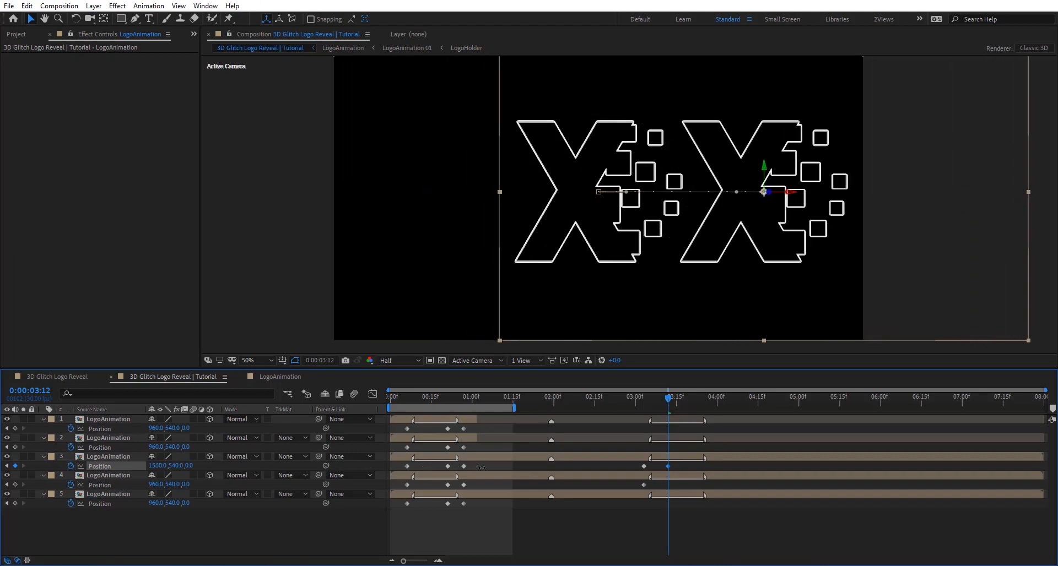
pyautogui.moveTo(156, 485); pyautogui.dragTo(3, 485)
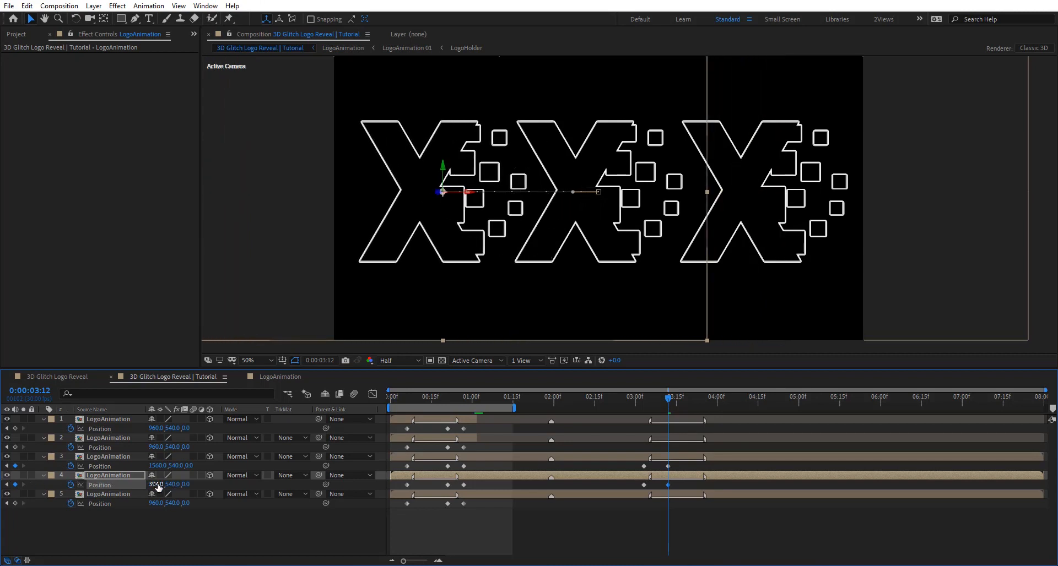
pyautogui.moveTo(157, 485); pyautogui.dragTo(123, 485)
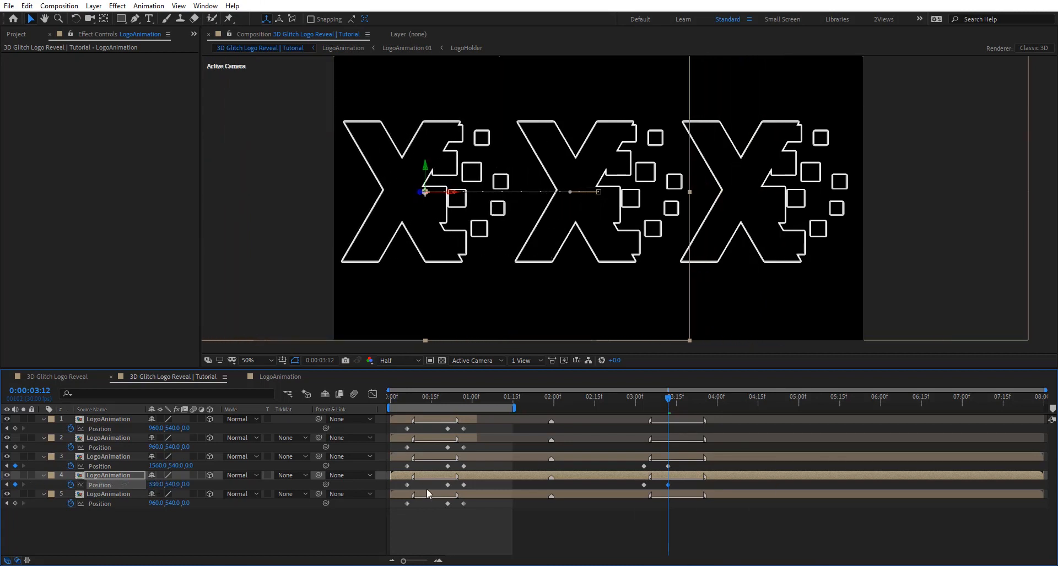
# Shift the sideways-spread keyframes of layers 3 and 4 a few frames later, and reset both layers' Position at 0:00:03:26
pyautogui.click(685, 399)
pyautogui.moveTo(685, 401); pyautogui.dragTo(687, 401)
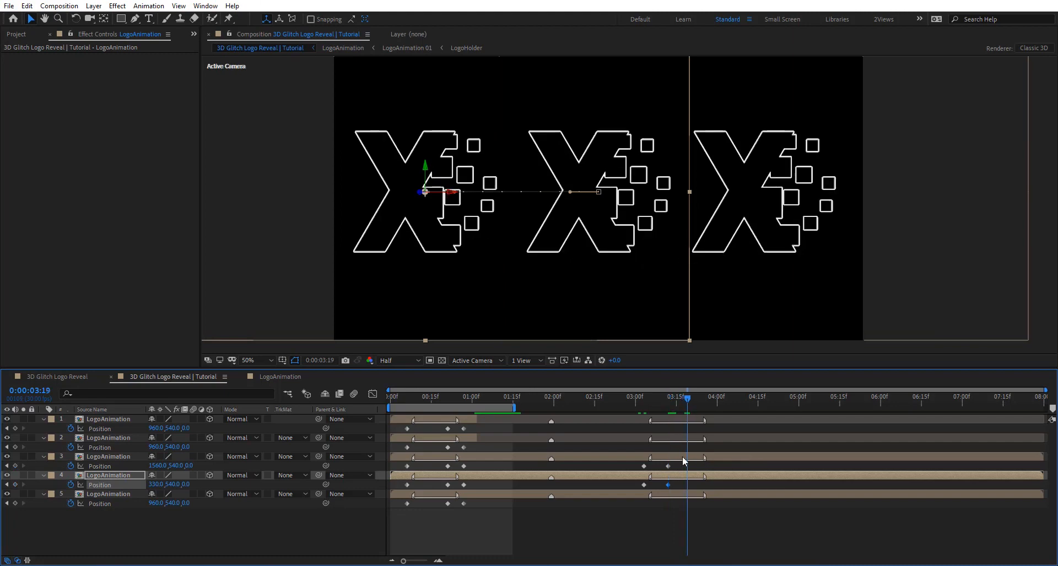
pyautogui.moveTo(681, 464); pyautogui.dragTo(680, 486)
pyautogui.moveTo(692, 404); pyautogui.dragTo(709, 405)
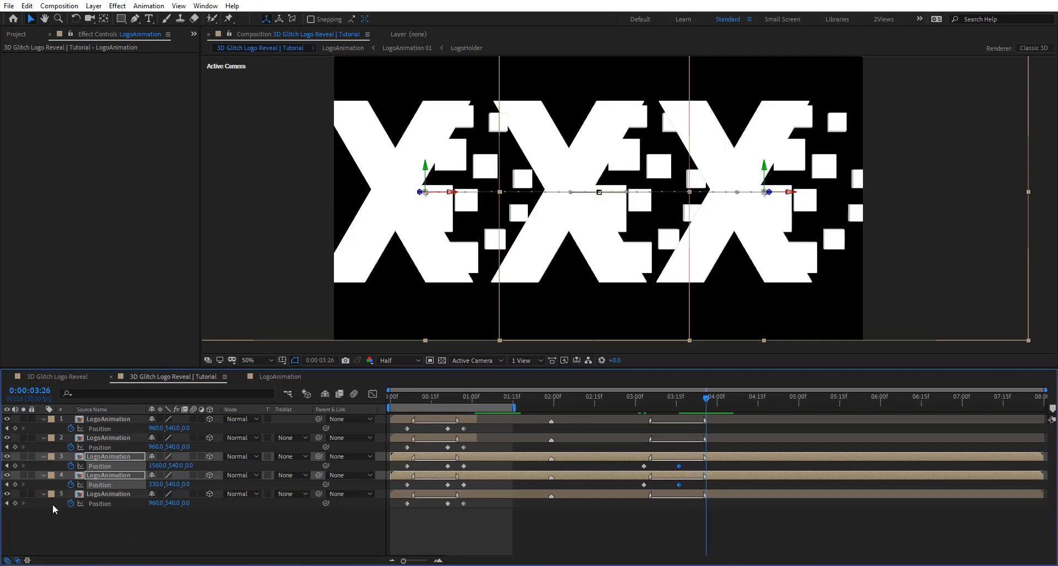
pyautogui.rightClick(108, 469)
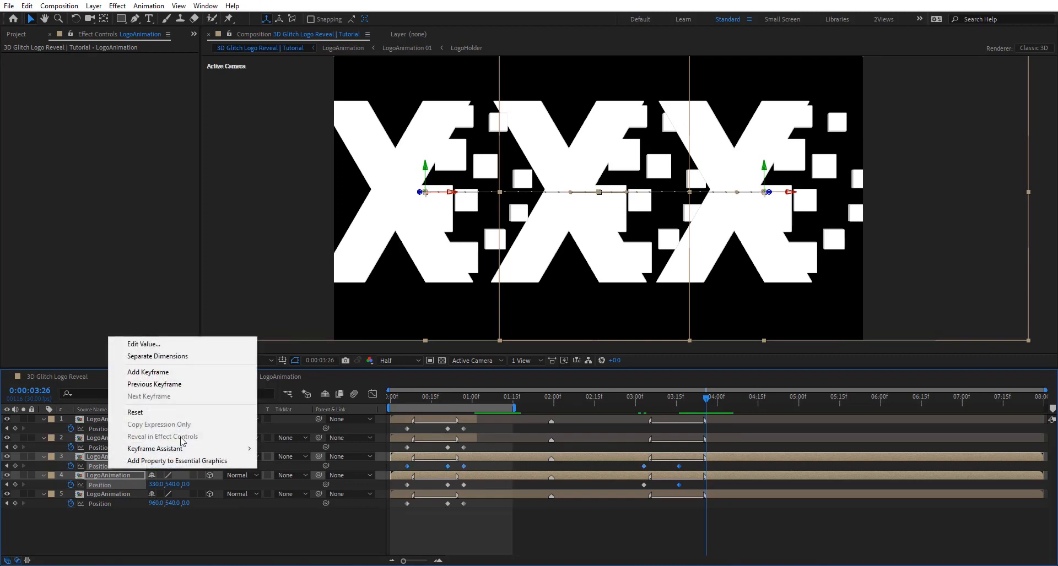
pyautogui.click(176, 413)
pyautogui.click(723, 525)
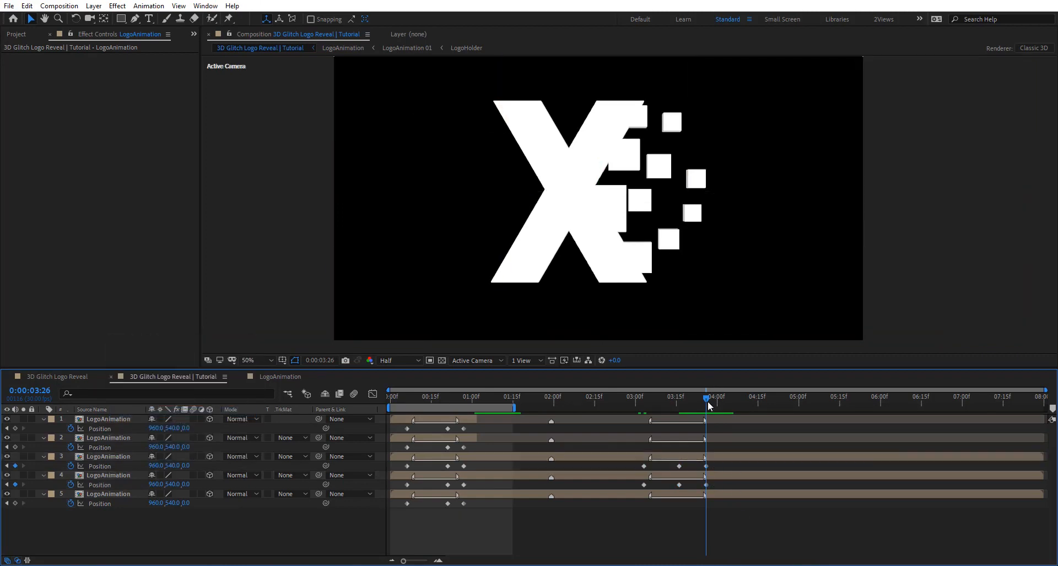
# End the work area at 0:00:04:11 and preview the logo animation
pyautogui.moveTo(699, 398); pyautogui.dragTo(675, 406)
pyautogui.click(746, 398)
pyautogui.press('n')
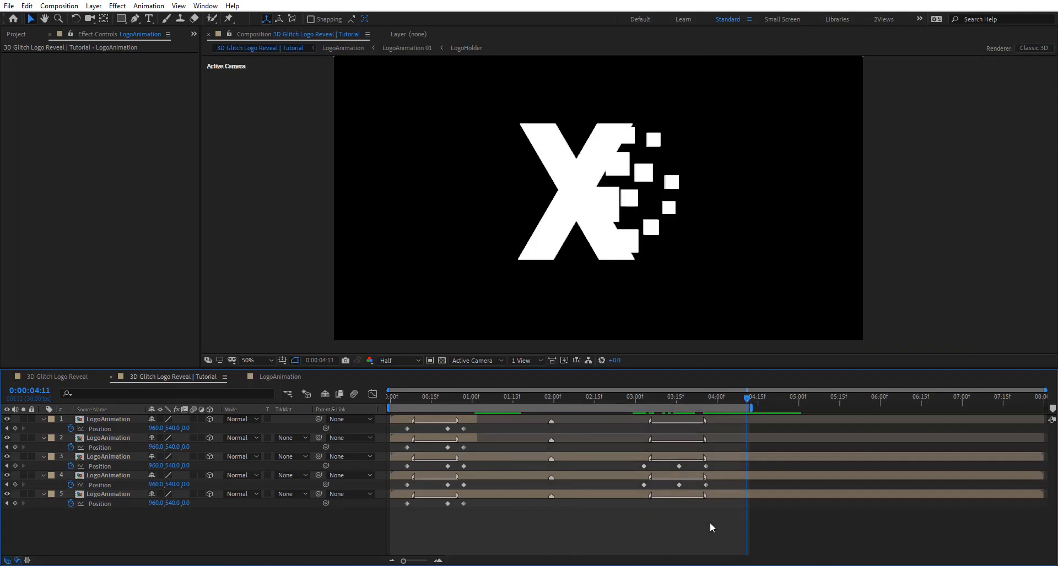
pyautogui.press('space')
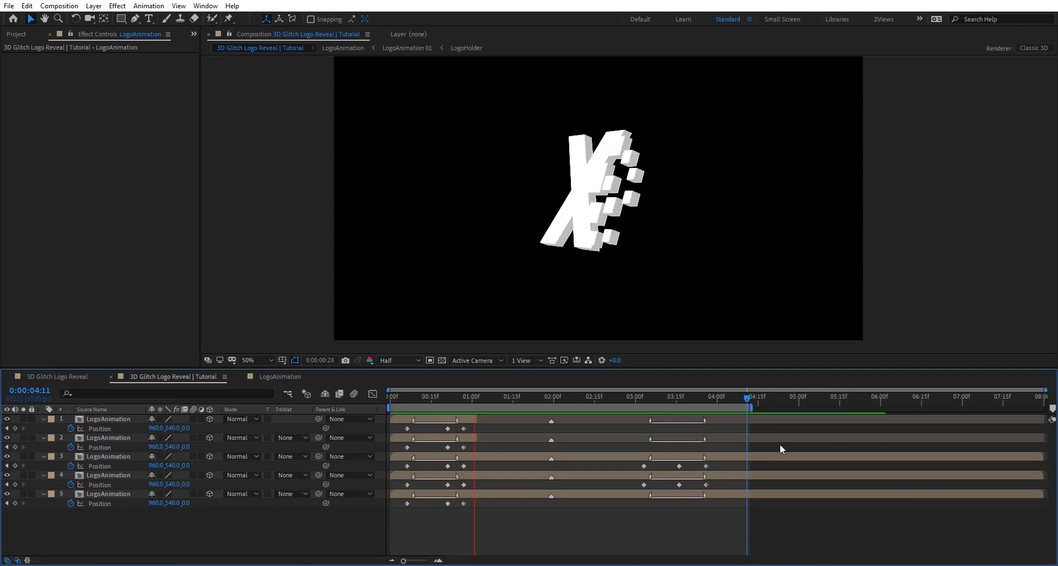
pyautogui.press('space')
# Pre-compose all five LogoAnimation layers into a new composition named LOGO_Animation02
pyautogui.click(123, 421)
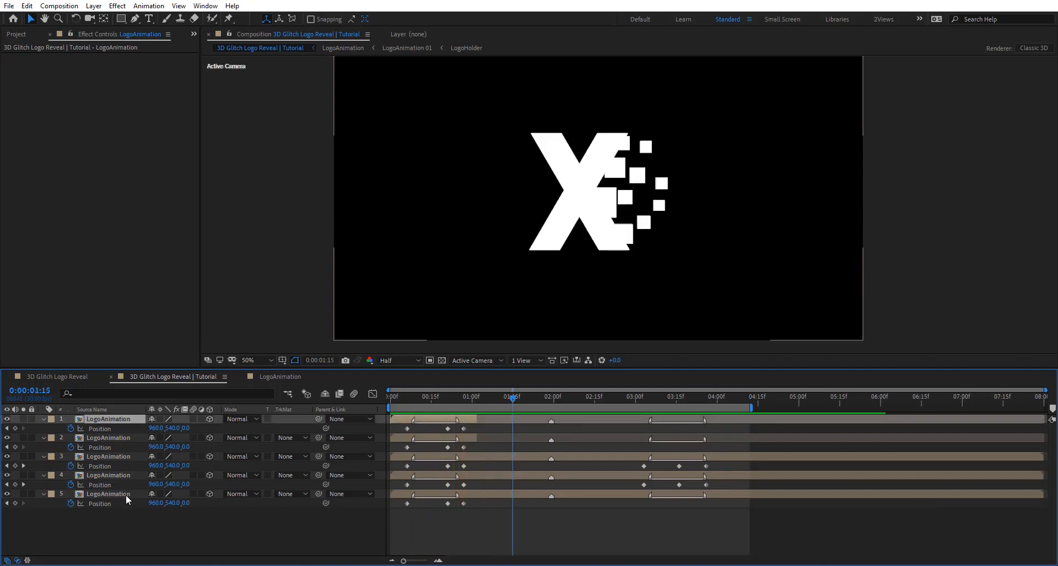
pyautogui.keyDown('shift'); pyautogui.click(126, 494); pyautogui.keyUp('shift')
pyautogui.hotkey('ctrl', 'shift', 'c')
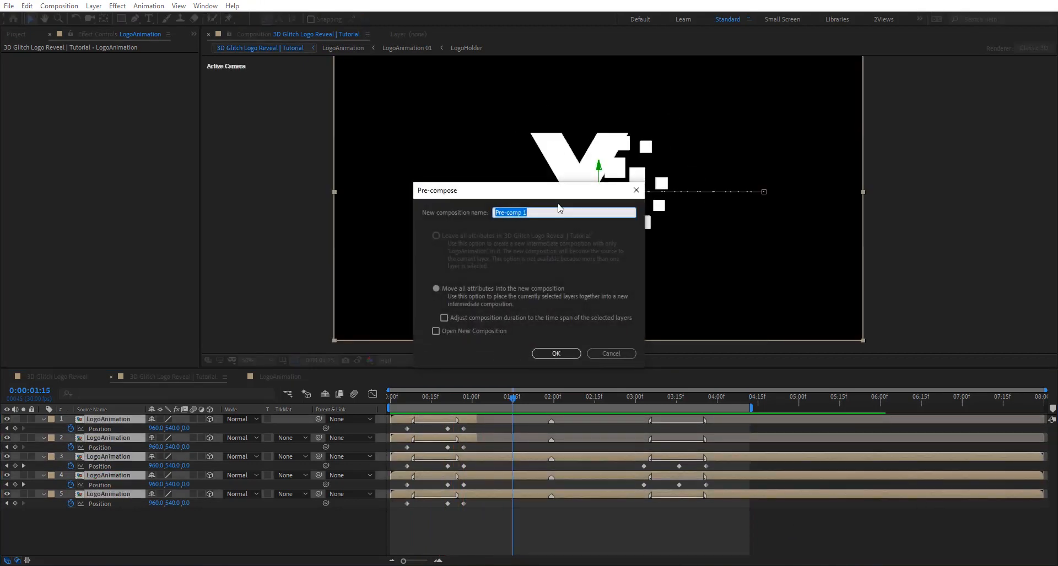
pyautogui.write('LOGO_Animation02')
pyautogui.click(556, 354)
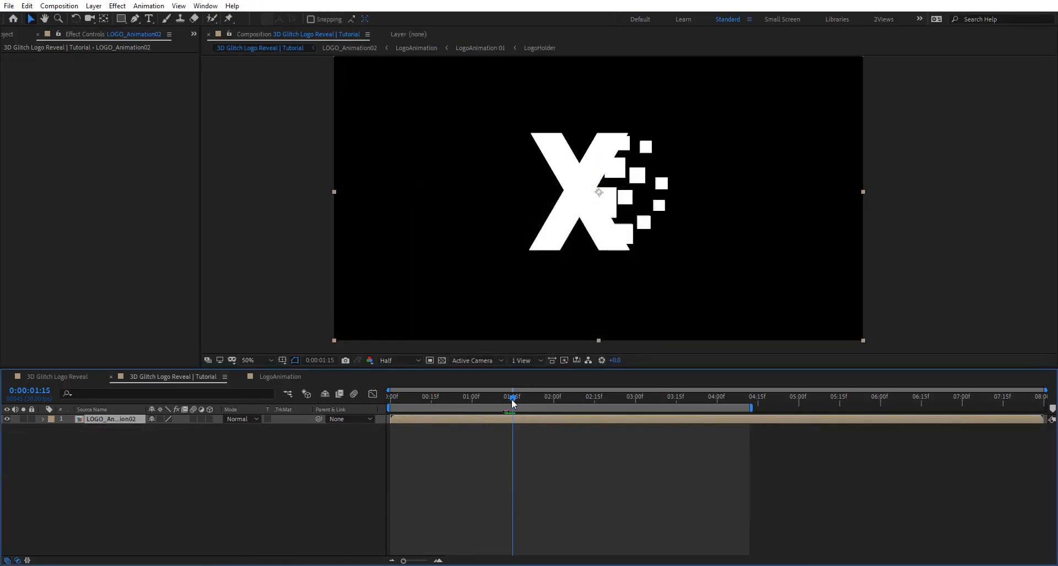
# Add the GlitchSound composition to the tutorial composition, below the LOGO_Animation02 layer
pyautogui.moveTo(512, 400); pyautogui.dragTo(545, 451)
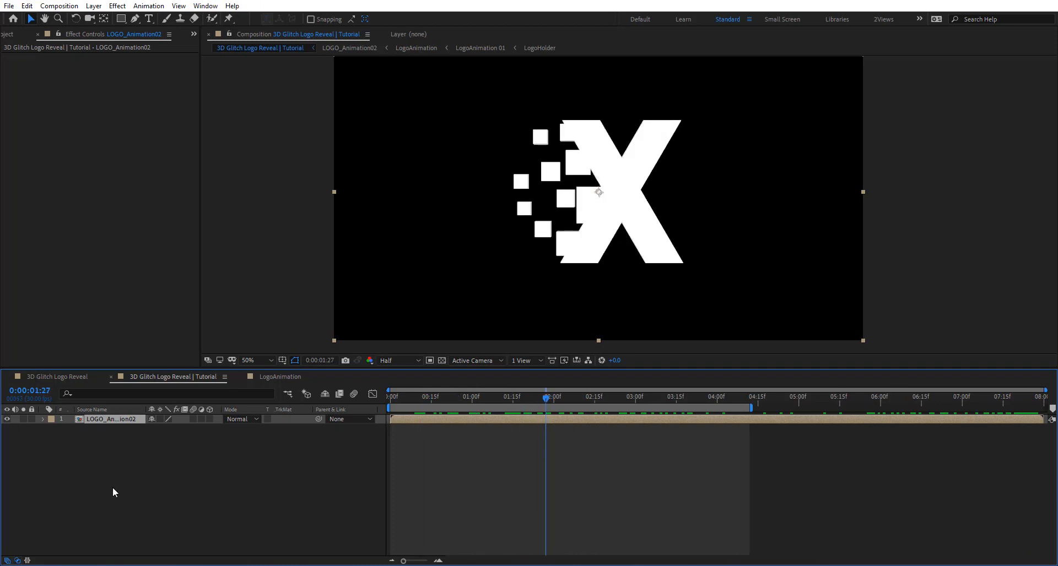
pyautogui.click(128, 457)
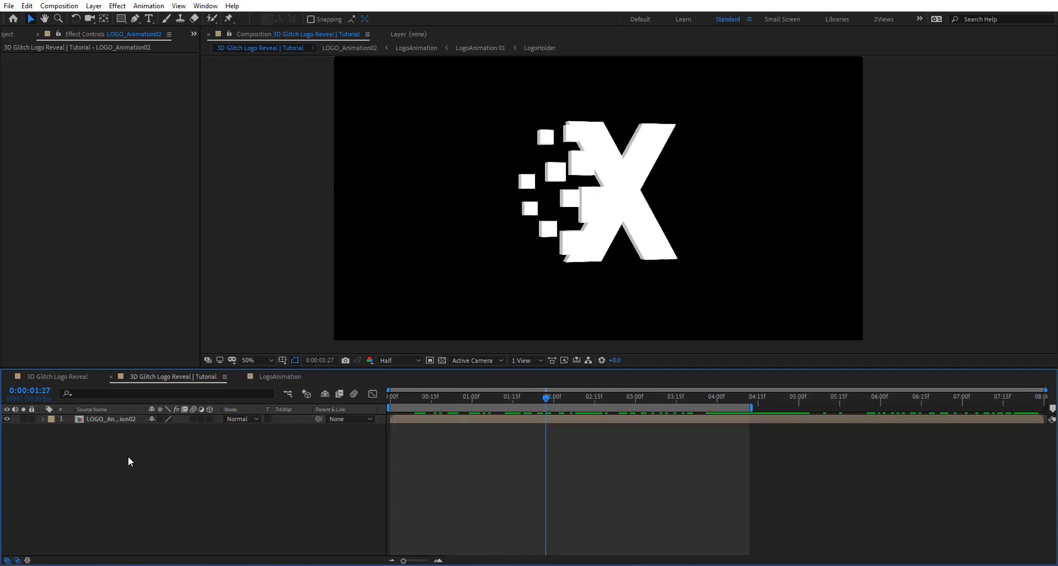
pyautogui.click(13, 32)
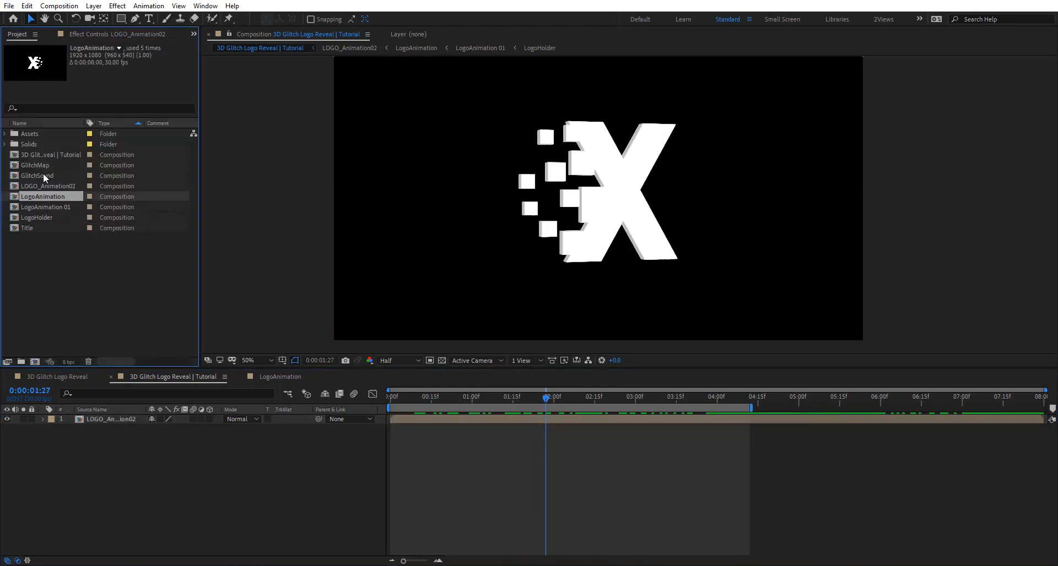
pyautogui.moveTo(43, 173); pyautogui.dragTo(166, 449)
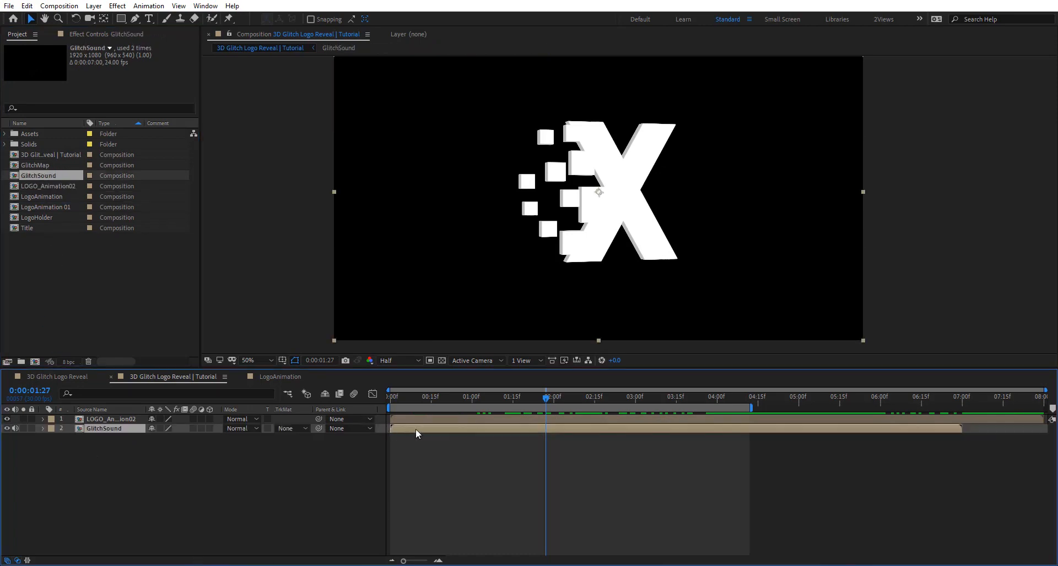
# Open the GlitchSound composition, play back its sound effects, and return to the tutorial composition
pyautogui.doubleClick(416, 429)
pyautogui.click(455, 396)
pyautogui.press('space')
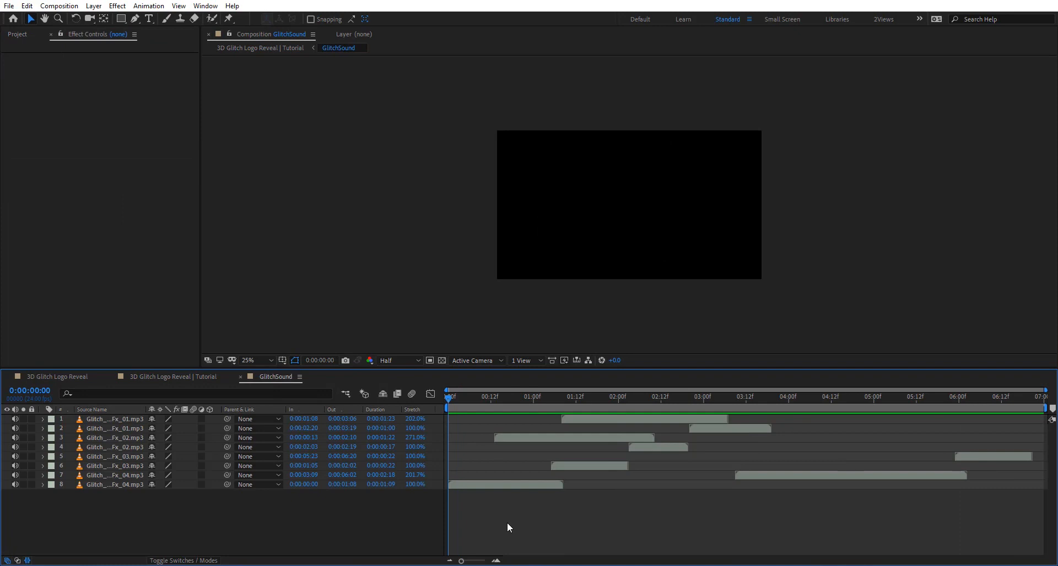
pyautogui.press('space')
pyautogui.press('space')
pyautogui.click(240, 377)
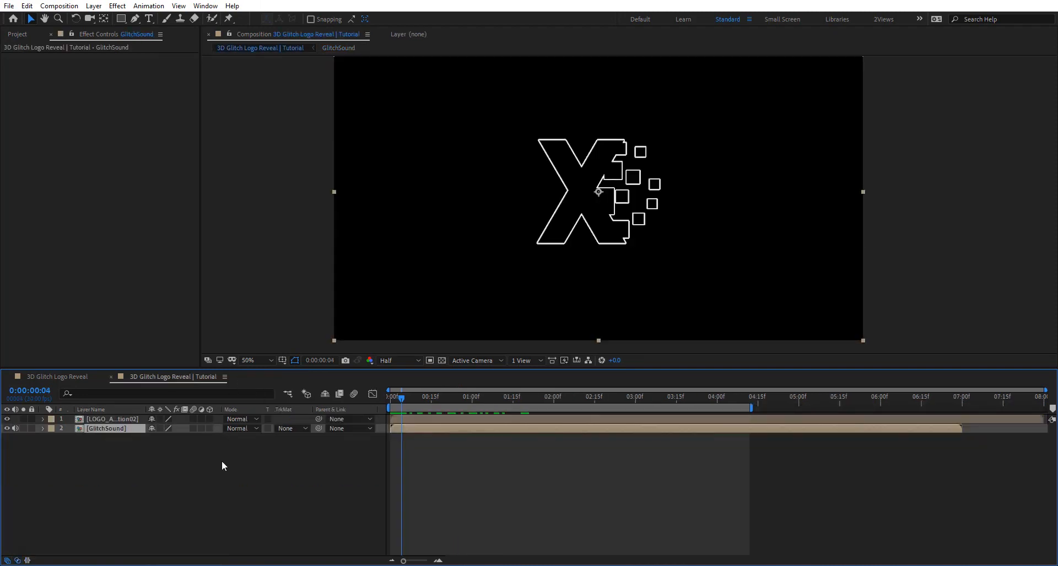
# Create an adjustment layer above the other layers and name it Disp
pyautogui.rightClick(128, 472)
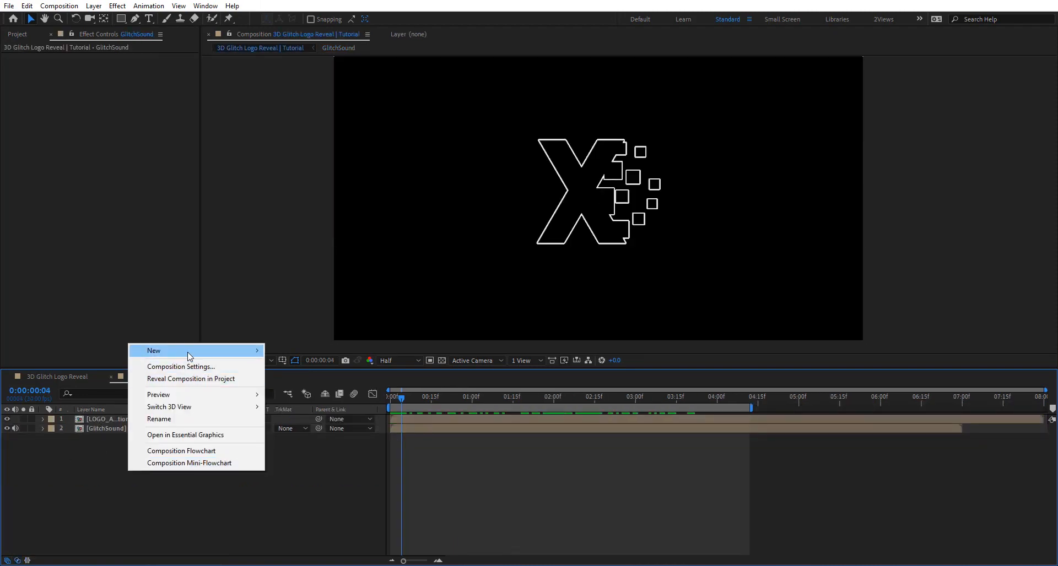
pyautogui.moveTo(187, 351)
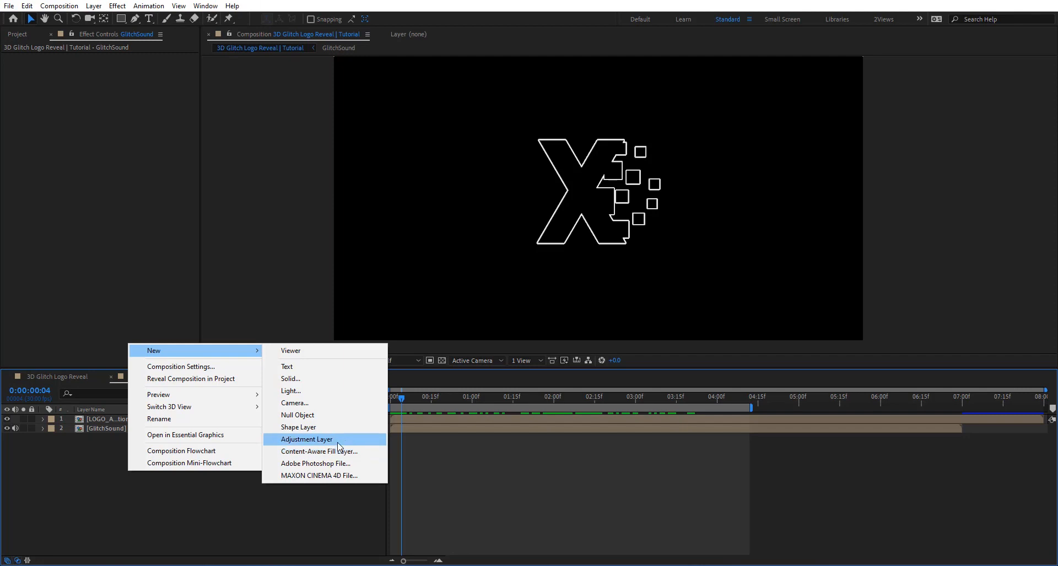
pyautogui.click(323, 440)
pyautogui.press('Return')
pyautogui.write('Disp')
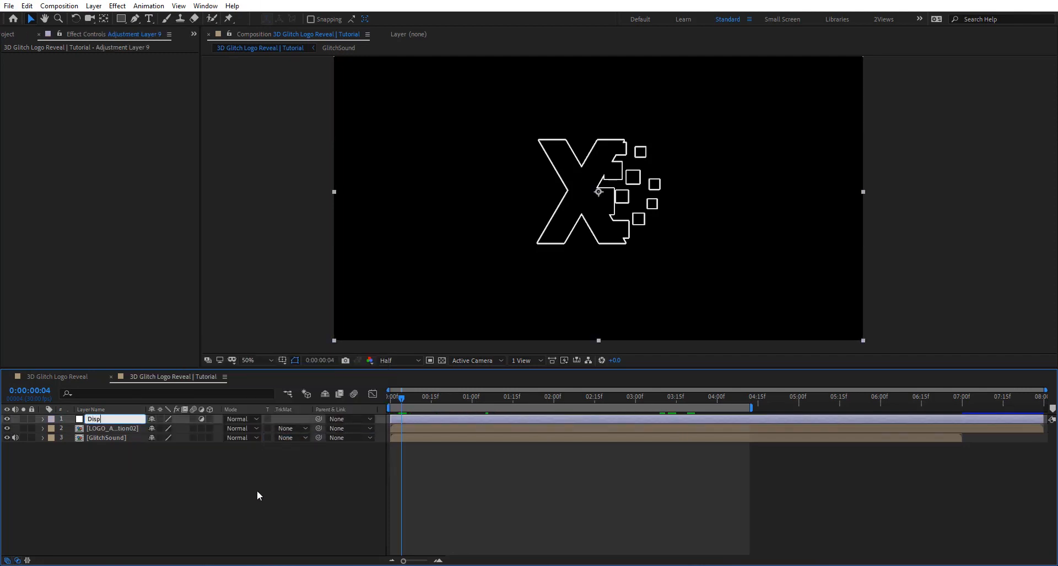
pyautogui.press('Return')
# Apply Displacement Map to the Disp layer and set Max Horizontal Displacement to -19
pyautogui.hotkey('ctrl', 'space')
pyautogui.write('diso')
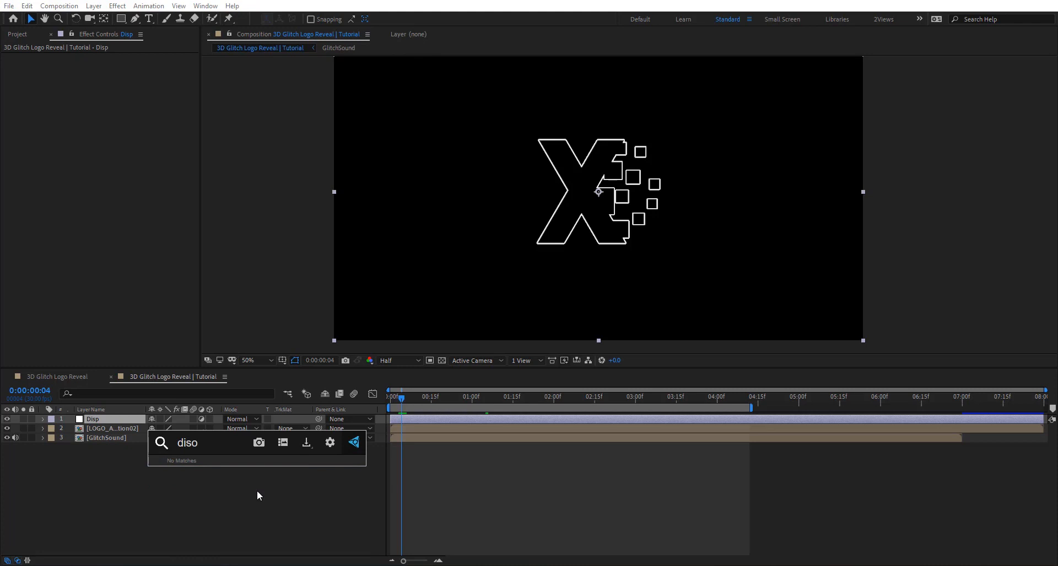
pyautogui.press('BackSpace')
pyautogui.press('Return')
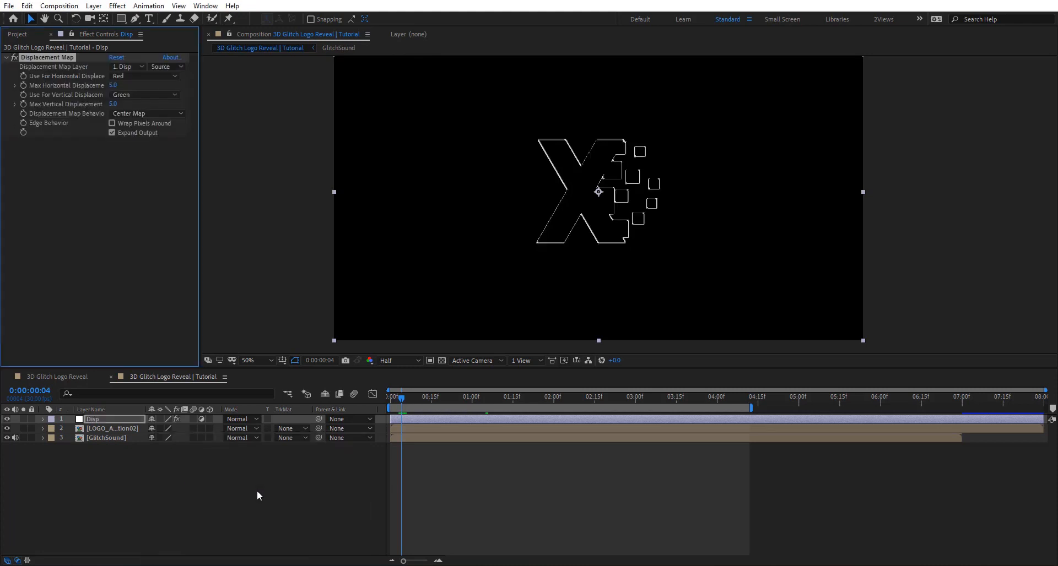
pyautogui.moveTo(132, 86); pyautogui.dragTo(277, 172)
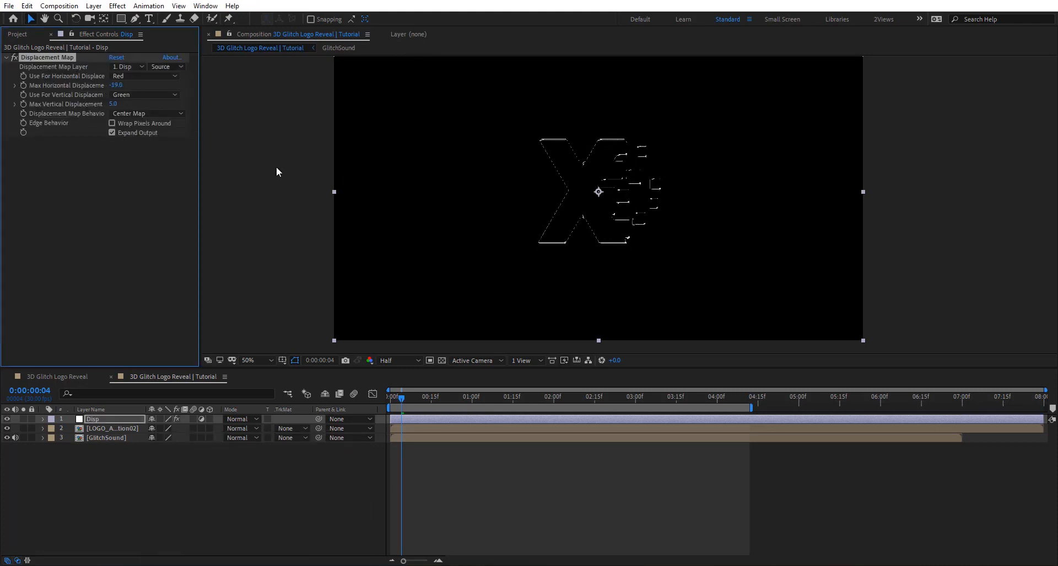
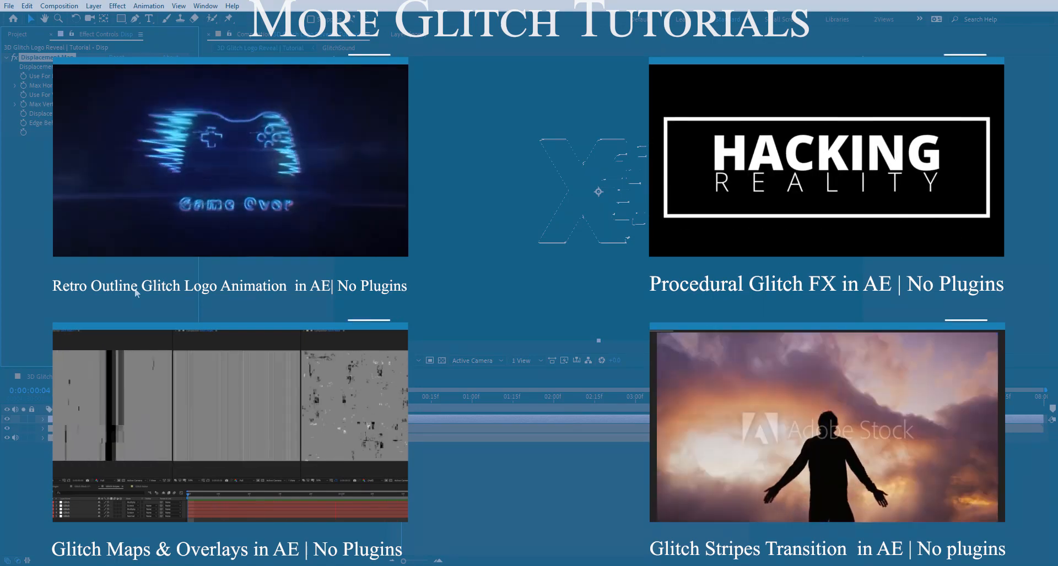
# Show the project's list of compositions and assets
pyautogui.click(17, 34)
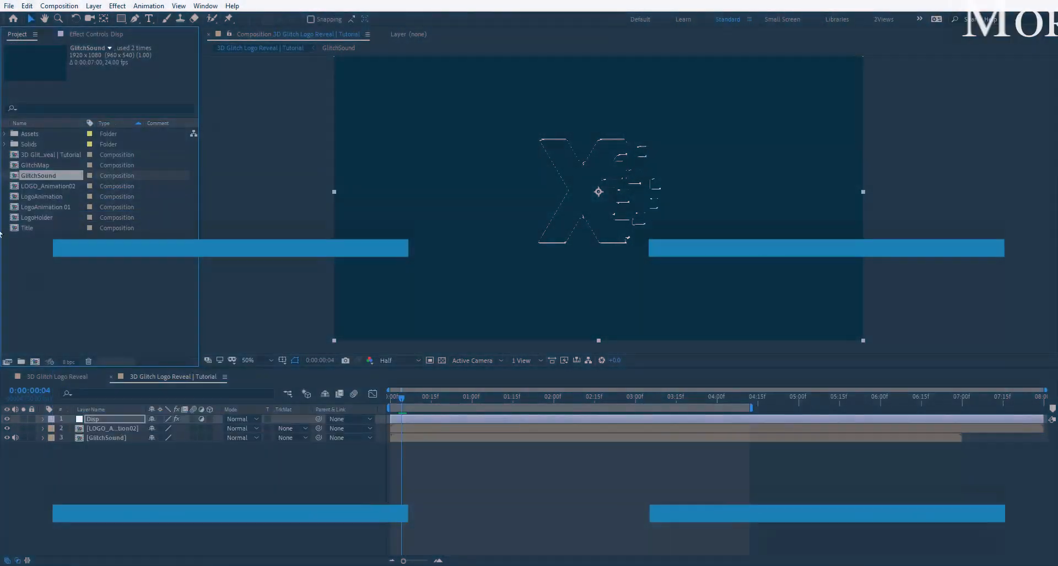
# Add the GlitchMap composition to the timeline as the lowest layer, beneath GlitchSound
pyautogui.click(41, 166)
pyautogui.moveTo(54, 165); pyautogui.dragTo(105, 455)
pyautogui.click(127, 453)
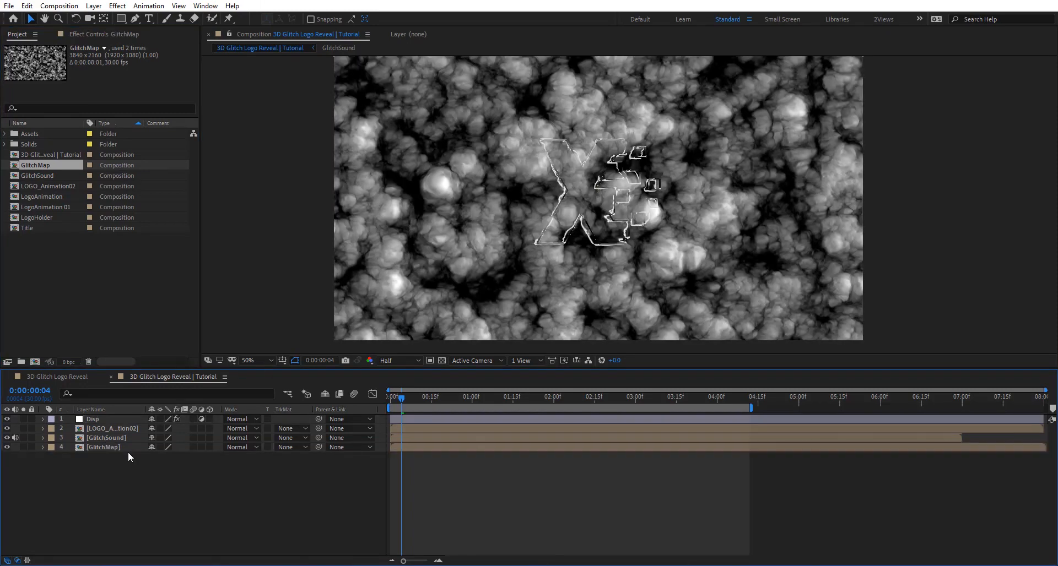
# Open the GlitchMap composition and play and scrub through its animated Fractal Noise to examine the changing noise types and scale
pyautogui.doubleClick(124, 445)
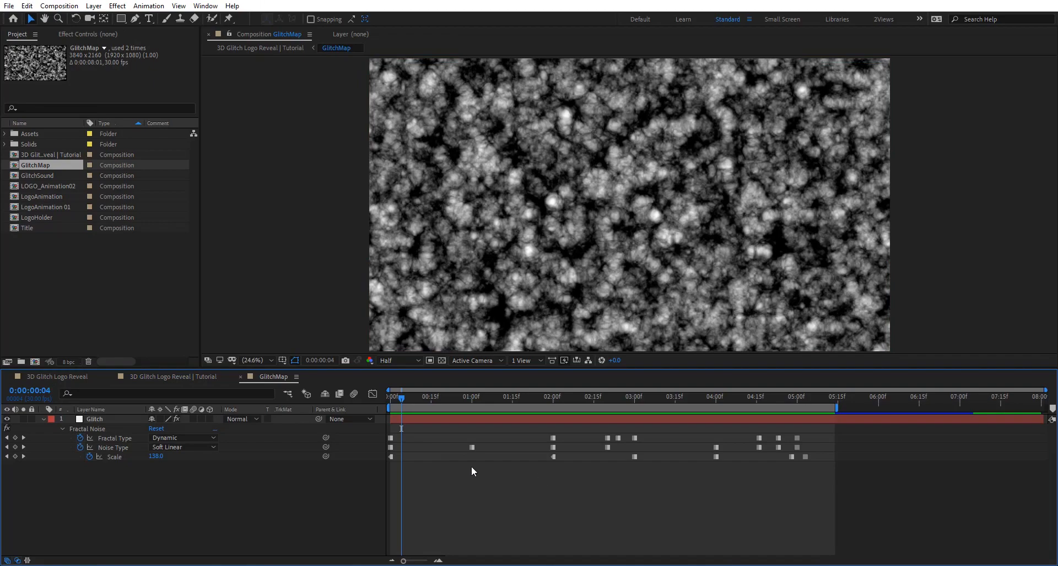
pyautogui.click(392, 397)
pyautogui.press('space')
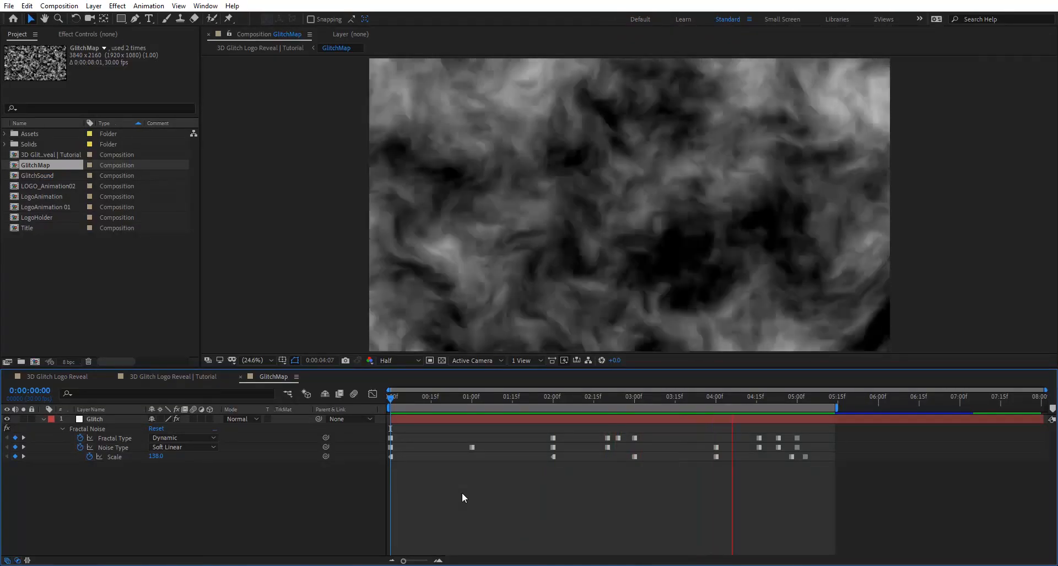
pyautogui.press('space')
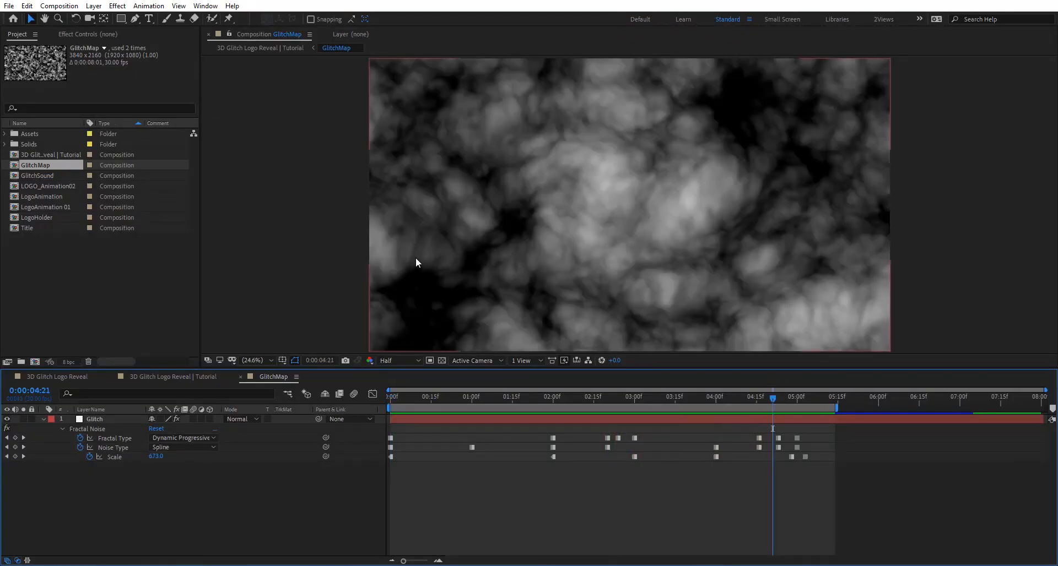
pyautogui.click(411, 397)
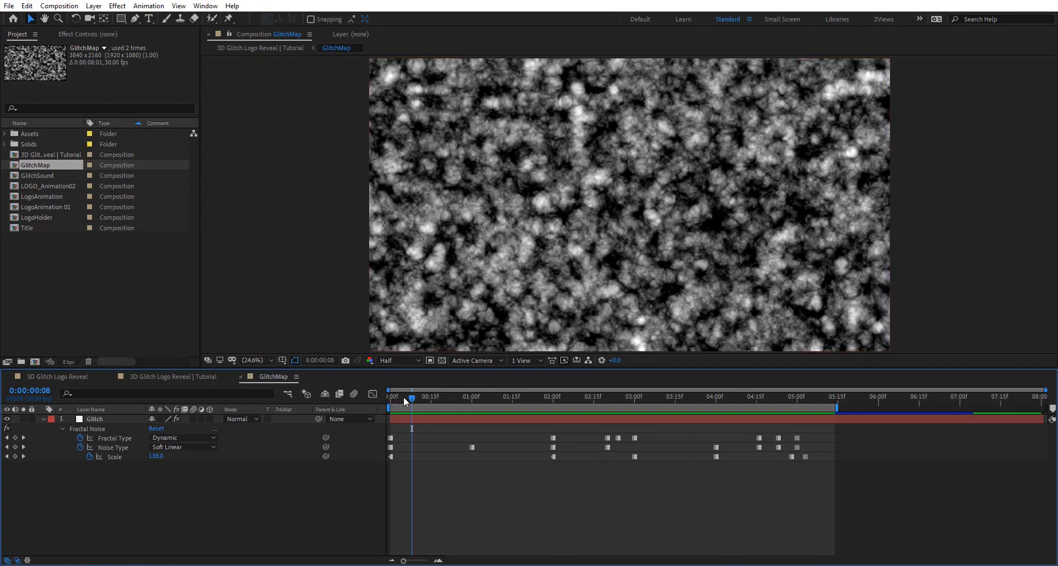
pyautogui.moveTo(403, 396); pyautogui.dragTo(510, 399)
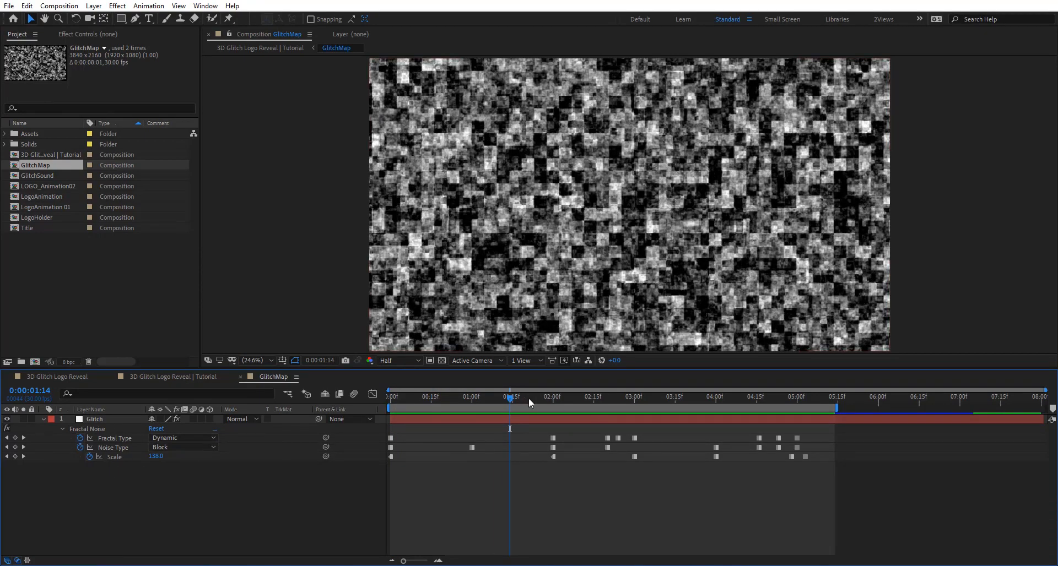
pyautogui.moveTo(529, 399); pyautogui.dragTo(718, 428)
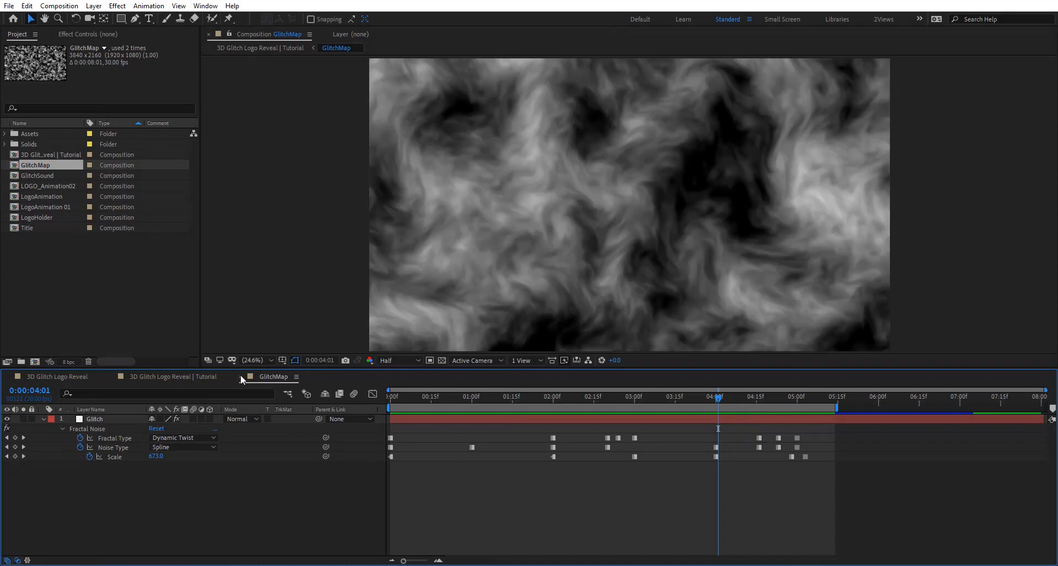
# Back in the main composition, hide the GlitchMap layer and use it as Disp's displacement map, with Max Horizontal Displacement at -70
pyautogui.click(241, 377)
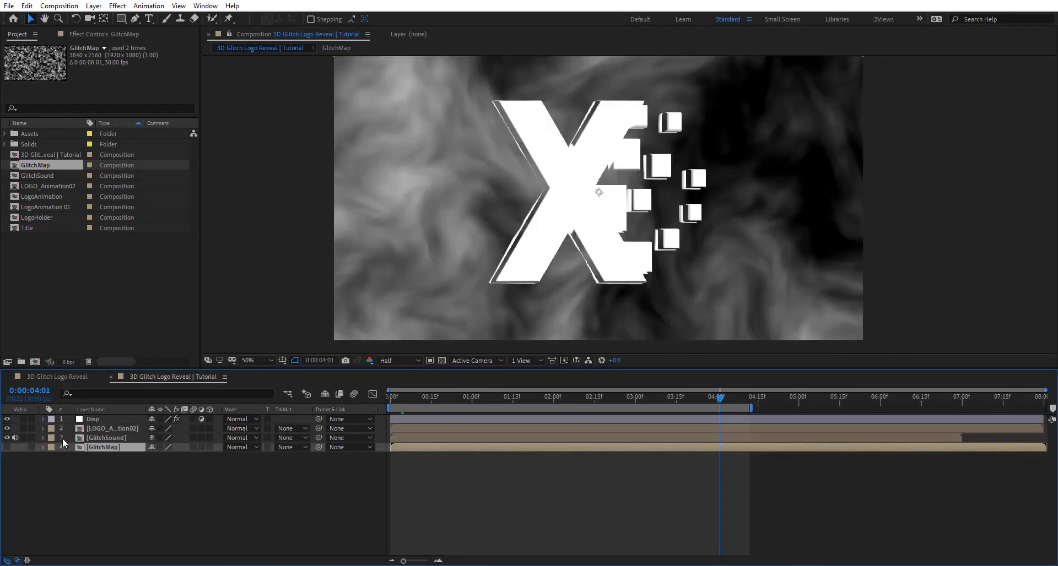
pyautogui.click(115, 418)
pyautogui.click(106, 32)
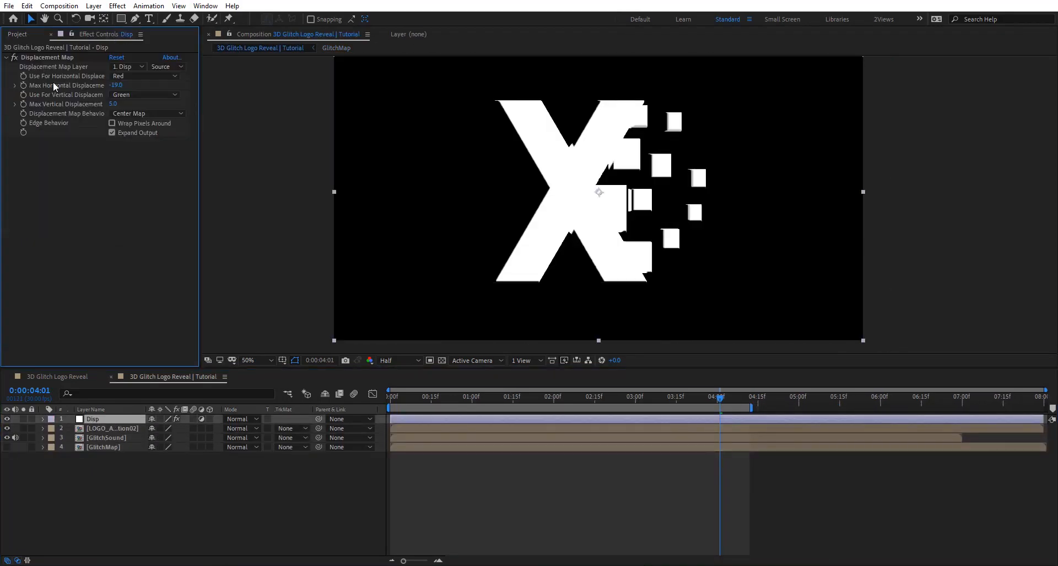
pyautogui.click(130, 68)
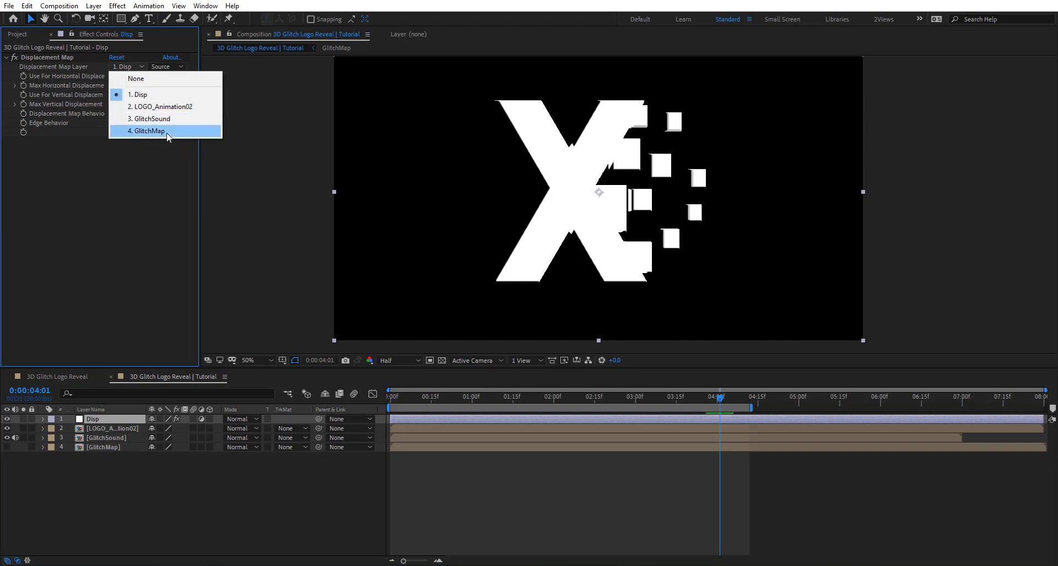
pyautogui.click(148, 131)
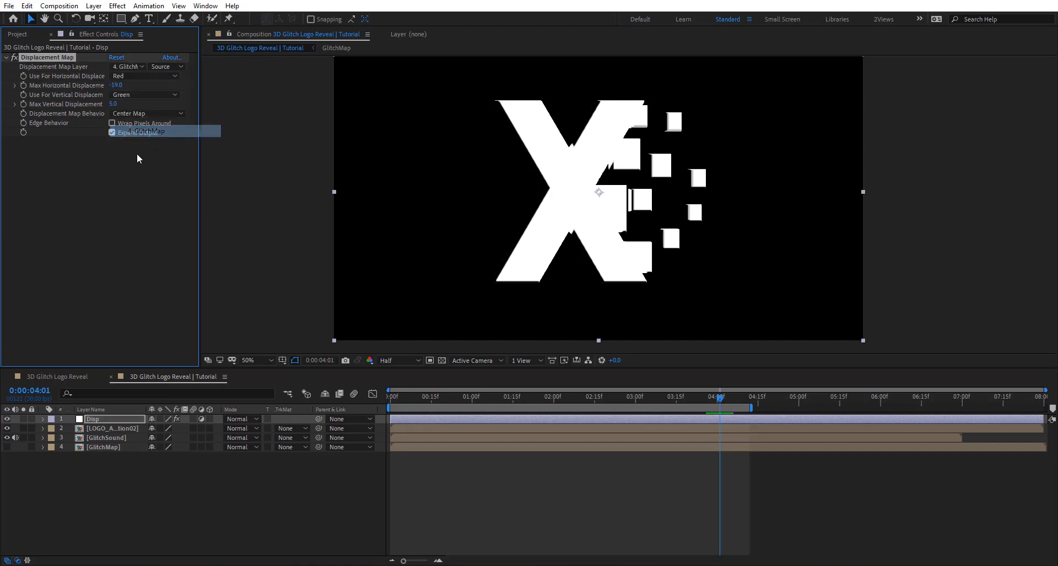
pyautogui.moveTo(251, 96); pyautogui.dragTo(100, 95)
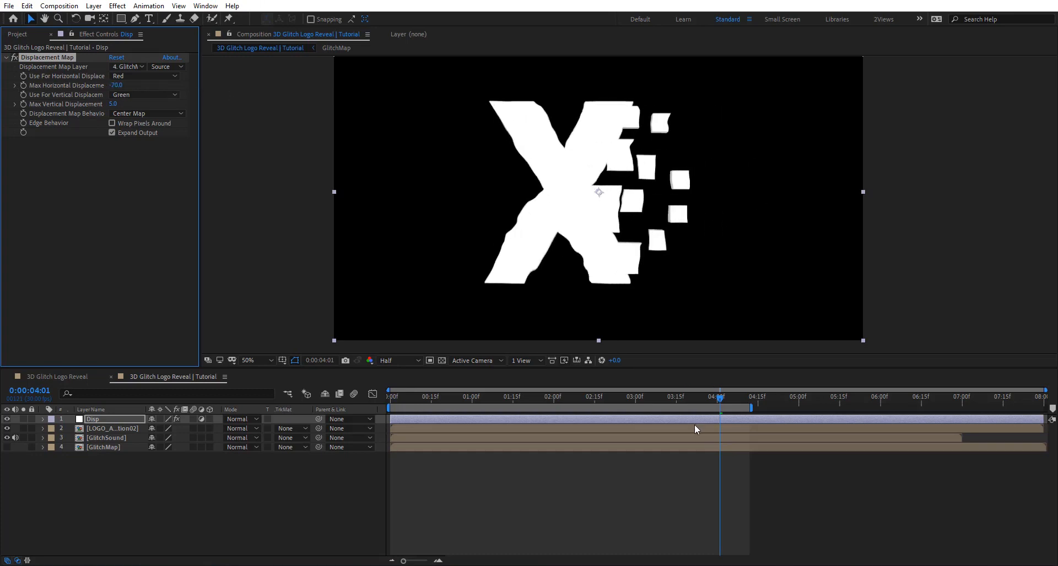
pyautogui.moveTo(717, 399); pyautogui.dragTo(449, 414)
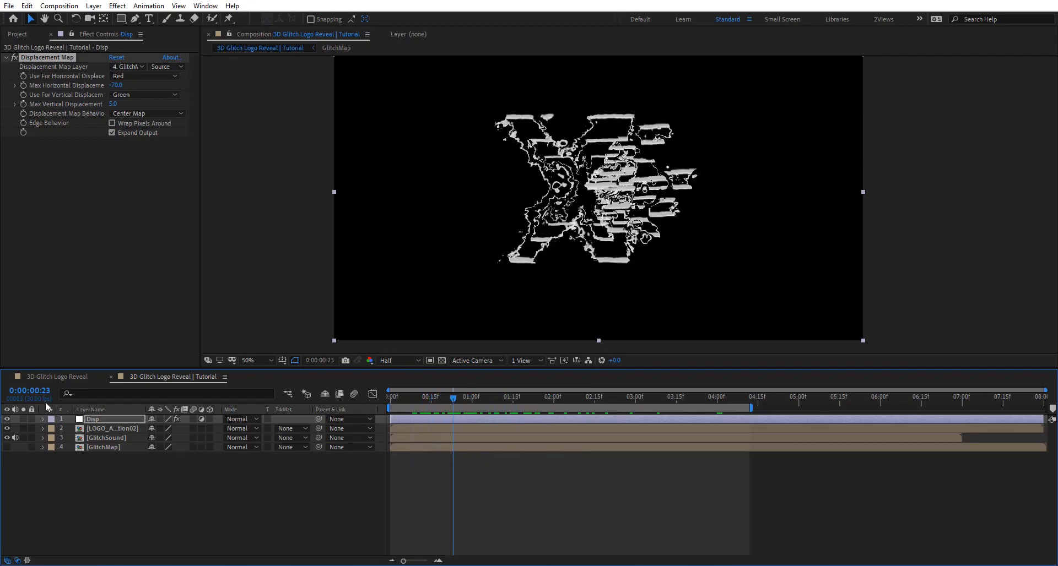
# Convert the GlitchSound layer's audio to keyframes and show the channel sliders of the resulting layer
pyautogui.click(105, 438)
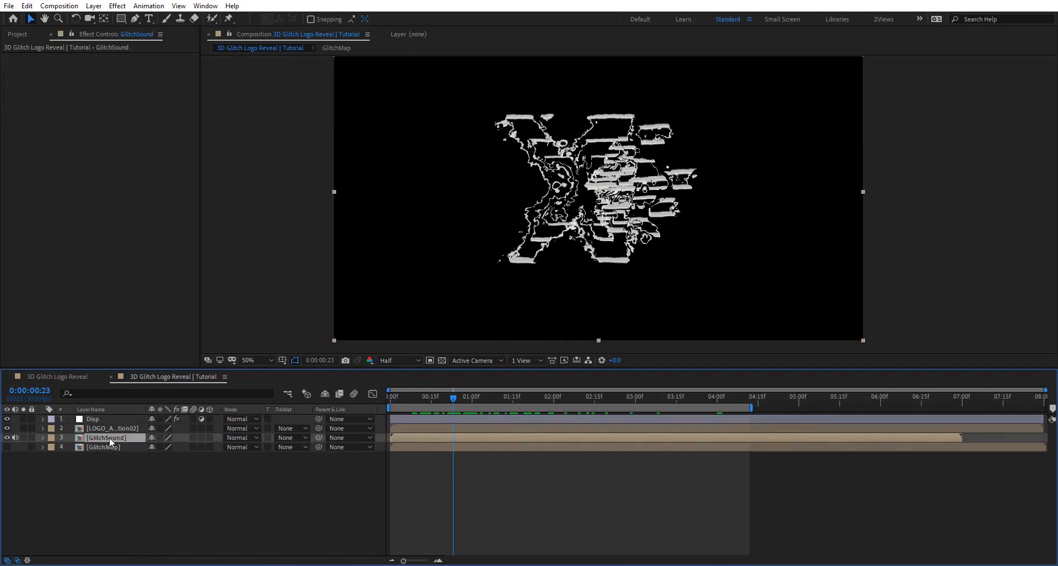
pyautogui.rightClick(109, 437)
pyautogui.moveTo(226, 309)
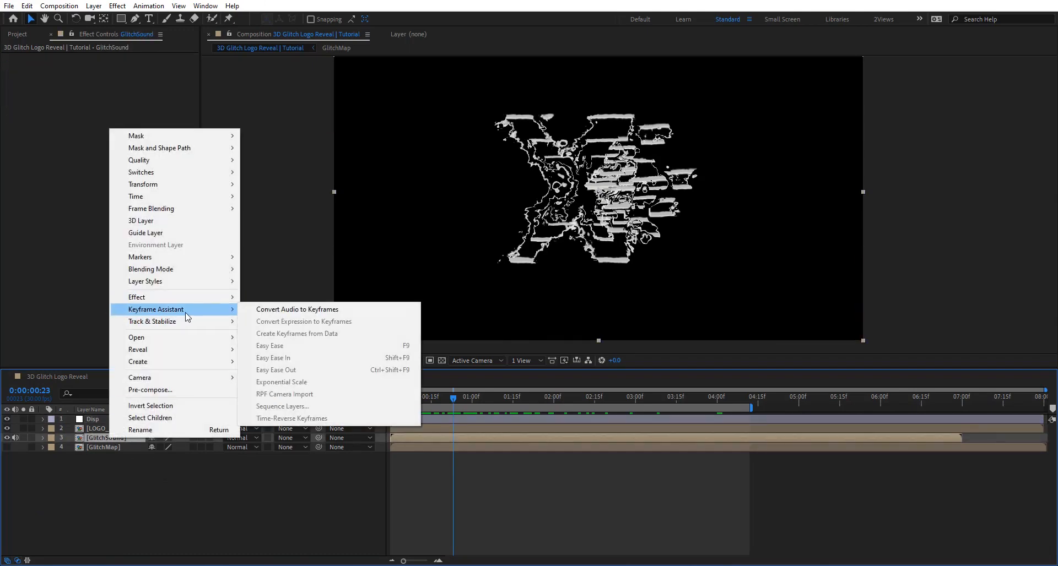
pyautogui.click(350, 310)
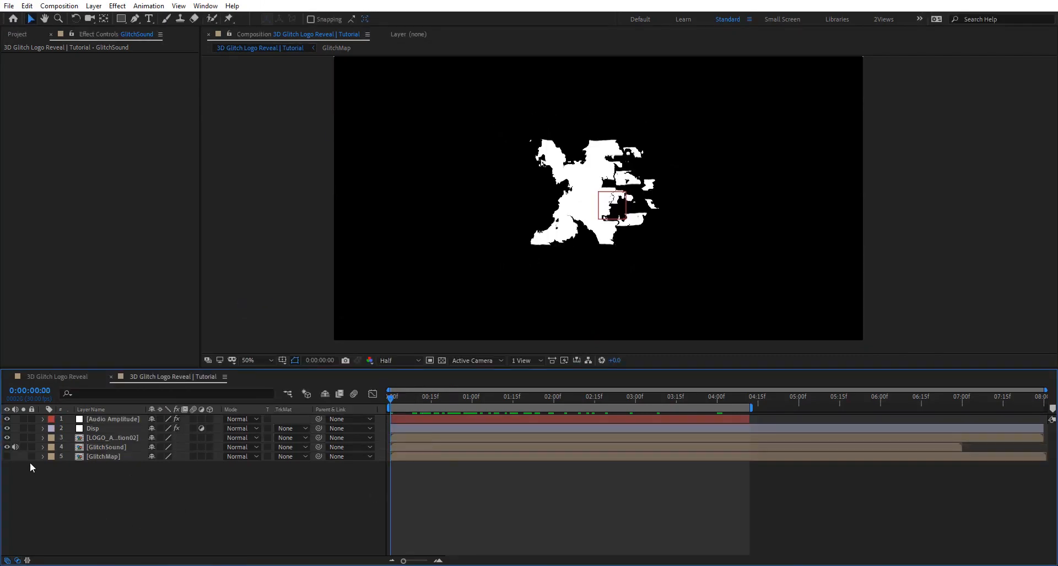
pyautogui.click(120, 420)
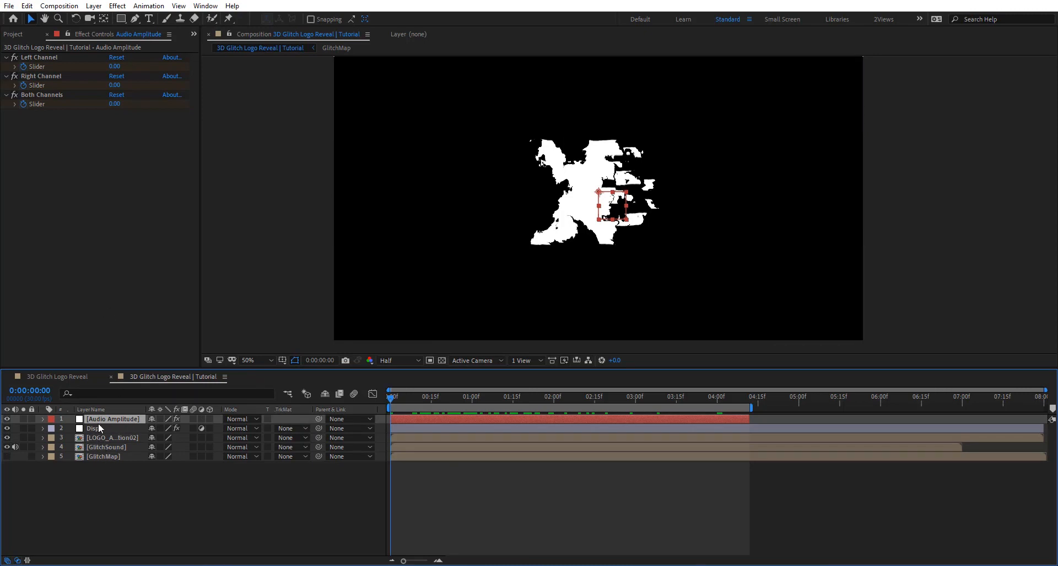
# Add an expression to Disp's Max Horizontal Displacement defining B as Audio Amplitude's Both Channels slider, followed by a second line S=
pyautogui.click(99, 426)
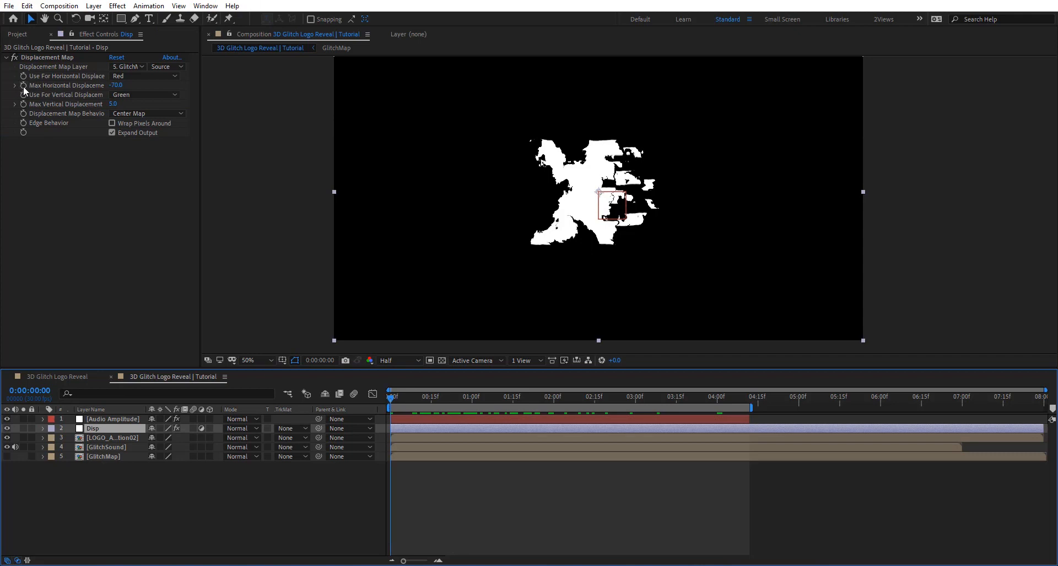
pyautogui.keyDown('alt'); pyautogui.click(23, 86); pyautogui.keyUp('alt')
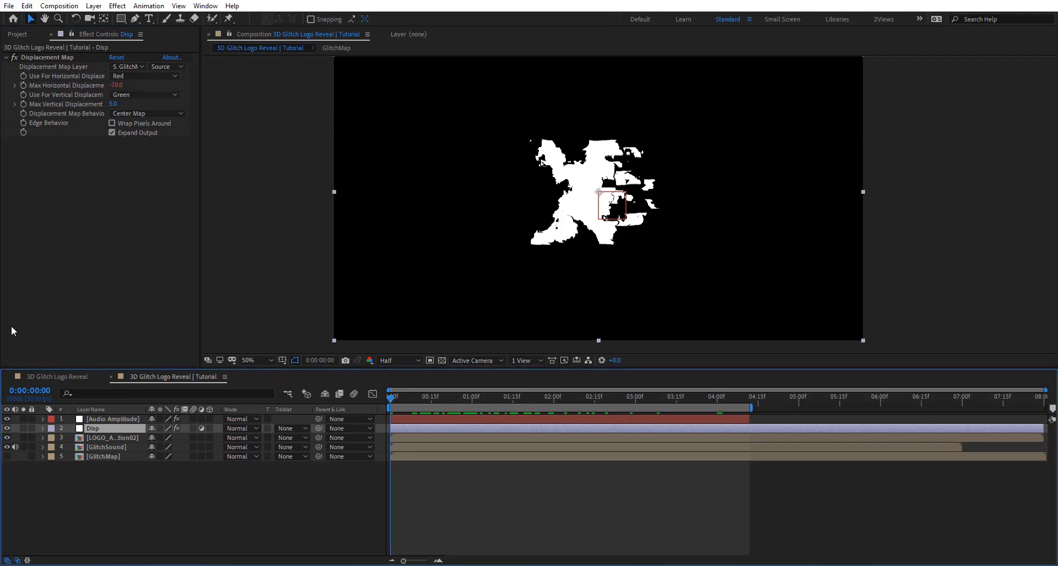
pyautogui.click(125, 420)
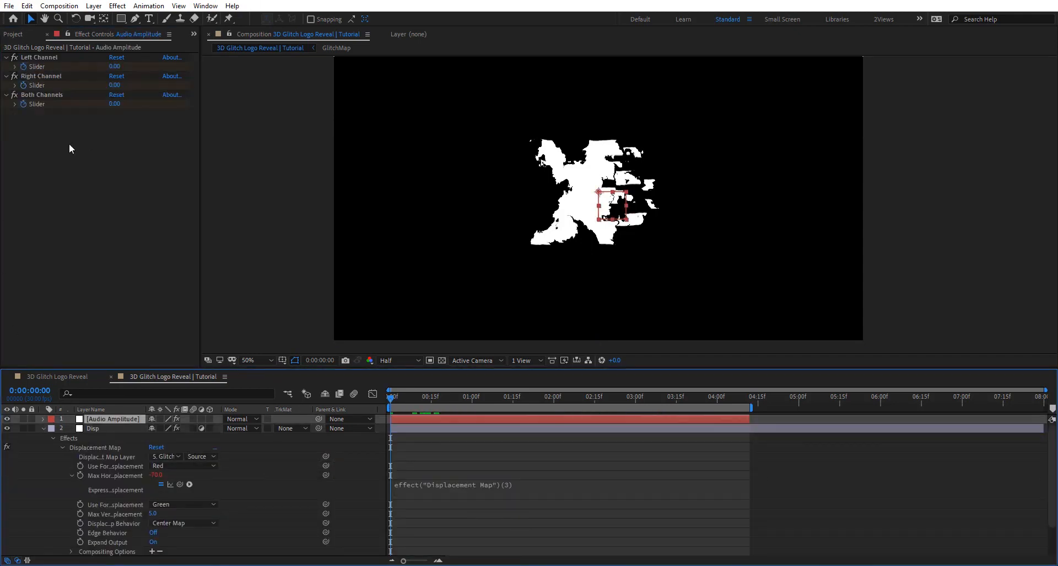
pyautogui.click(472, 486)
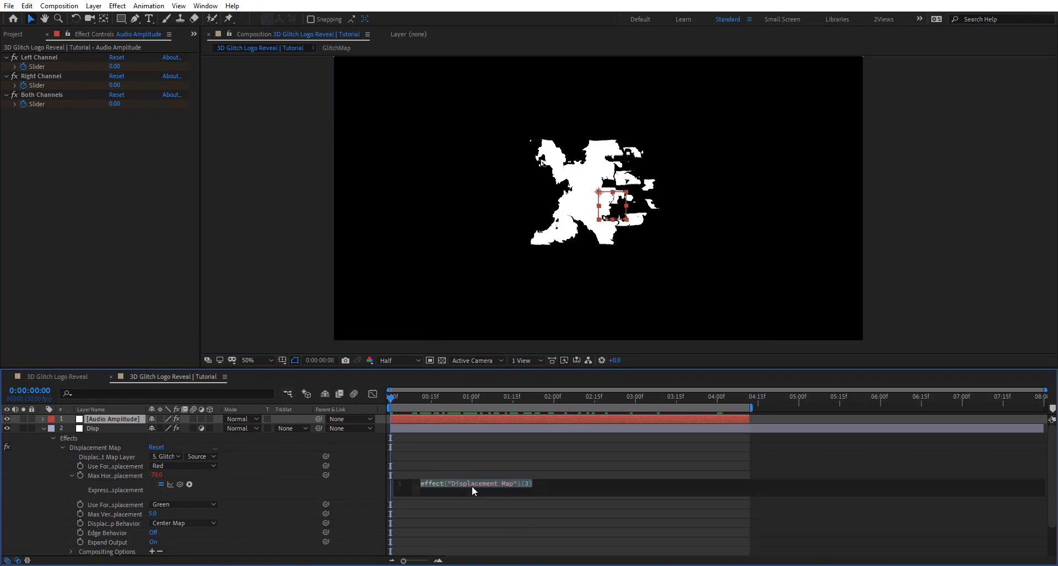
pyautogui.write('B=')
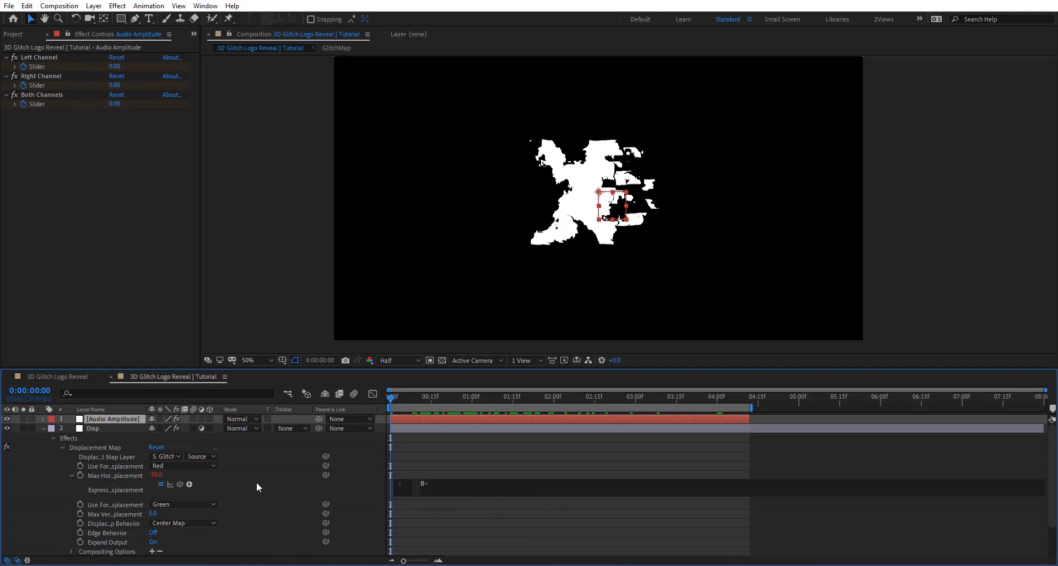
pyautogui.moveTo(180, 484); pyautogui.dragTo(37, 104)
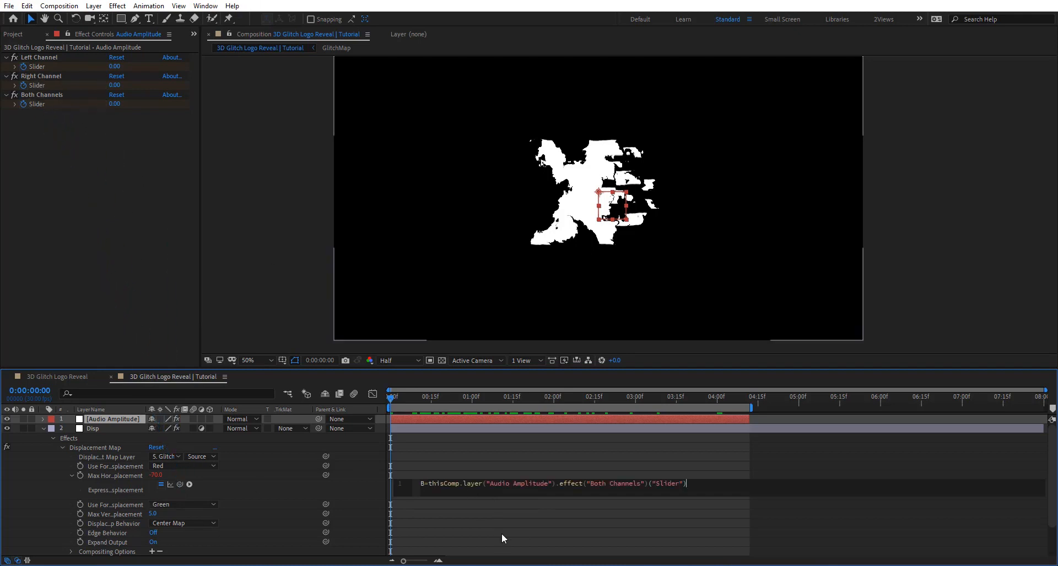
pyautogui.press('Return')
pyautogui.write('s=')
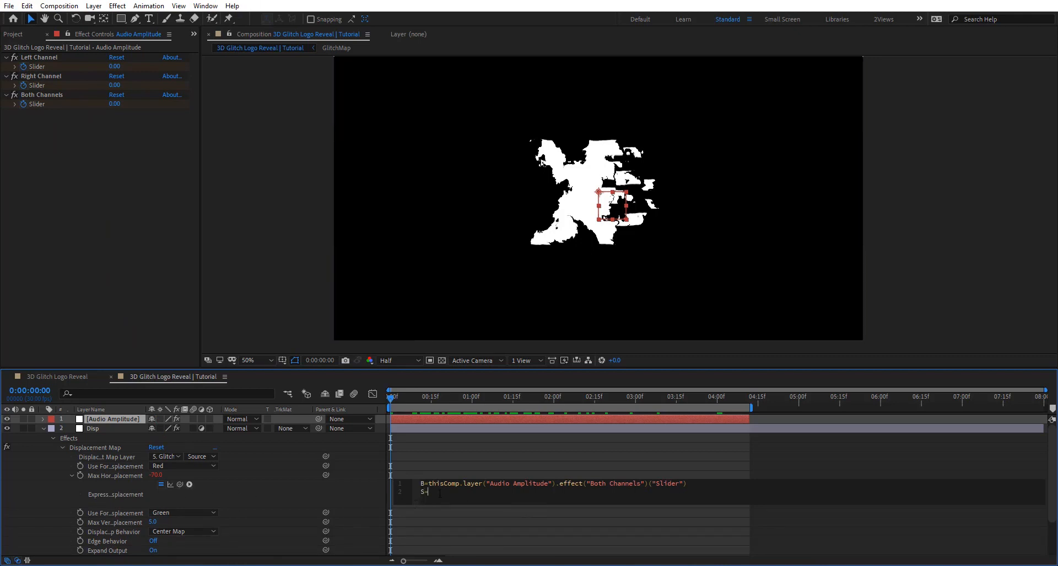
# Create a null object in the main composition and name it Controller
pyautogui.rightClick(340, 440)
pyautogui.moveTo(479, 322)
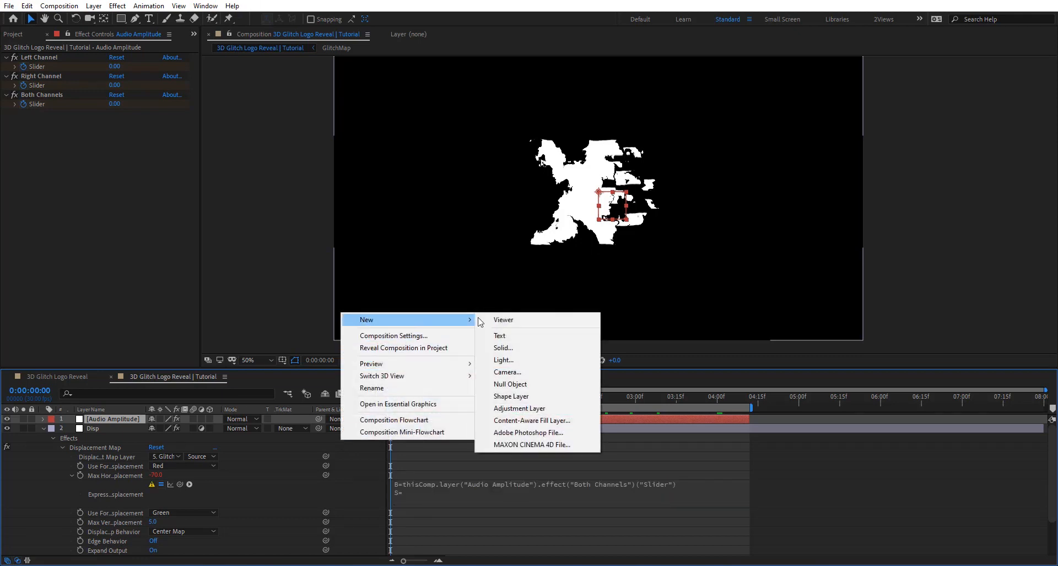
pyautogui.click(542, 385)
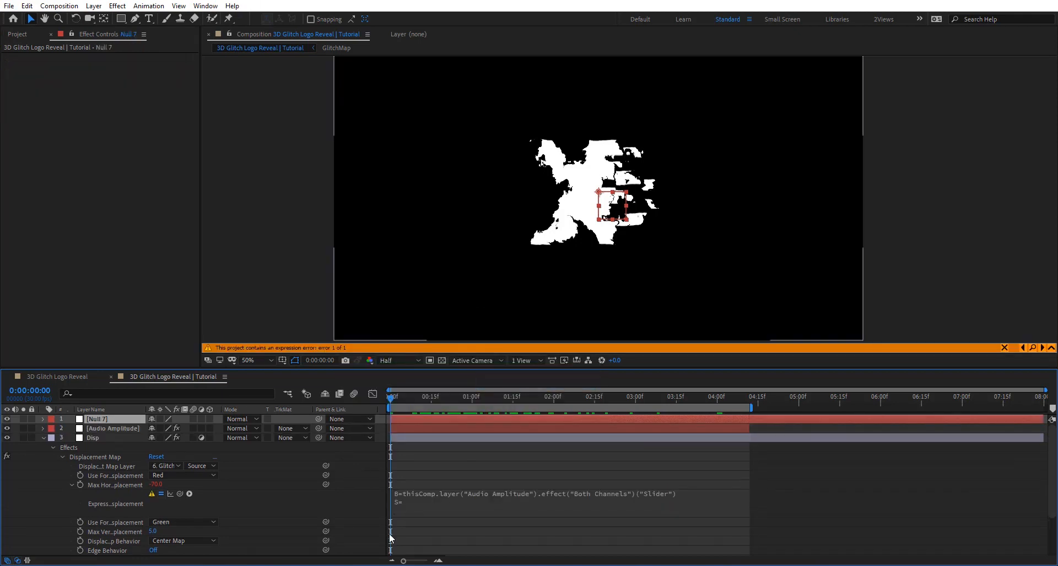
pyautogui.press('Return')
pyautogui.write('Controller')
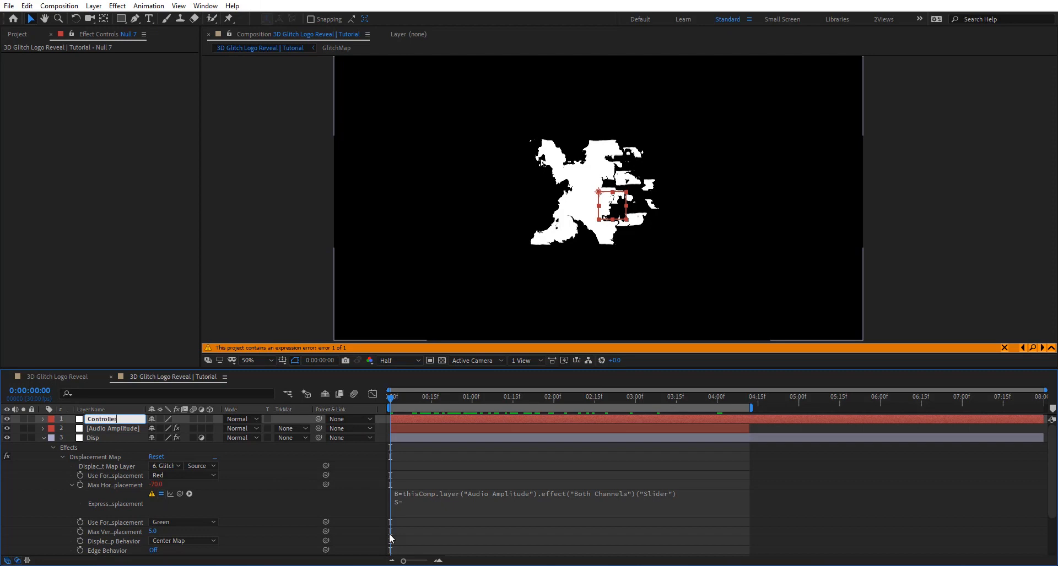
pyautogui.press('Return')
# Apply a Slider Control effect to the Controller layer and rename the effect HGlitches
pyautogui.hotkey('ctrl', 'space')
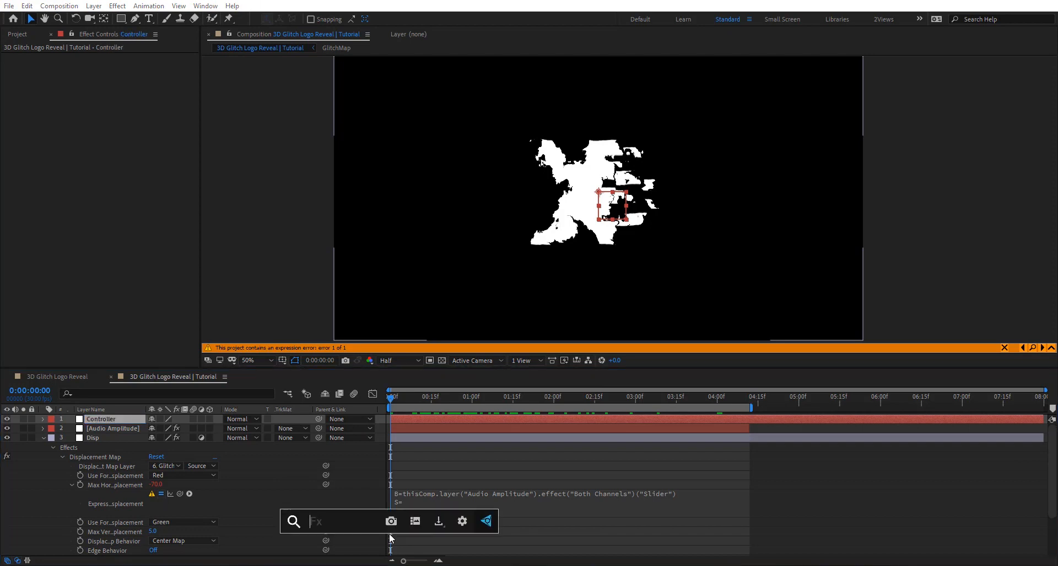
pyautogui.write('slid')
pyautogui.press('Return')
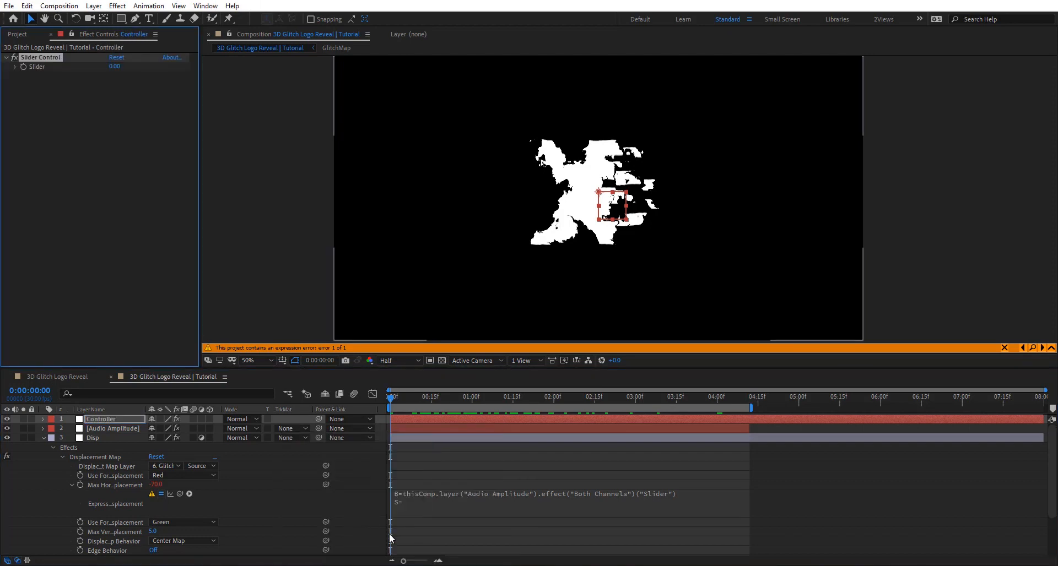
pyautogui.press('Return')
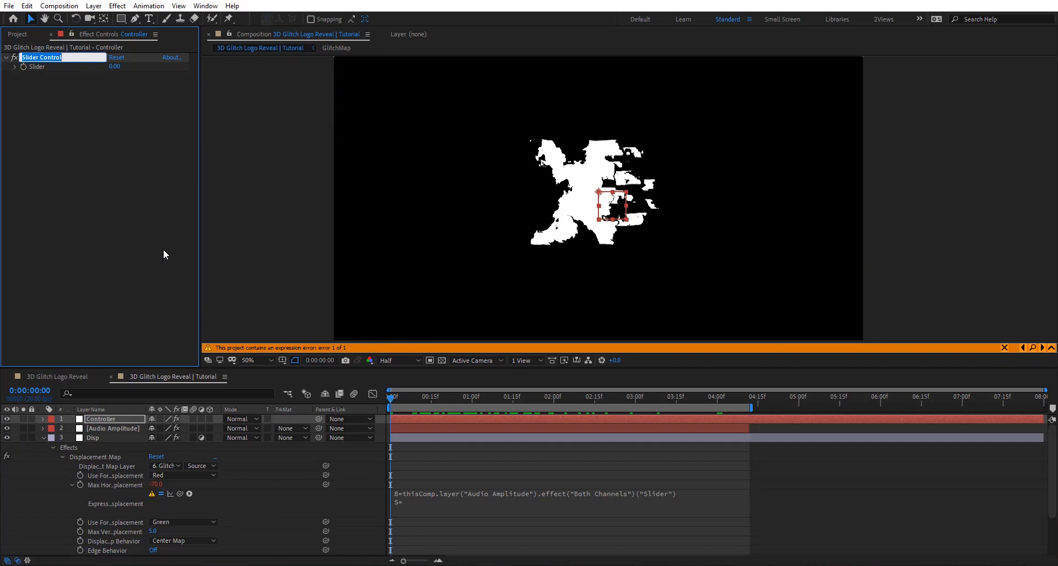
pyautogui.write('HGlitches')
pyautogui.press('Return')
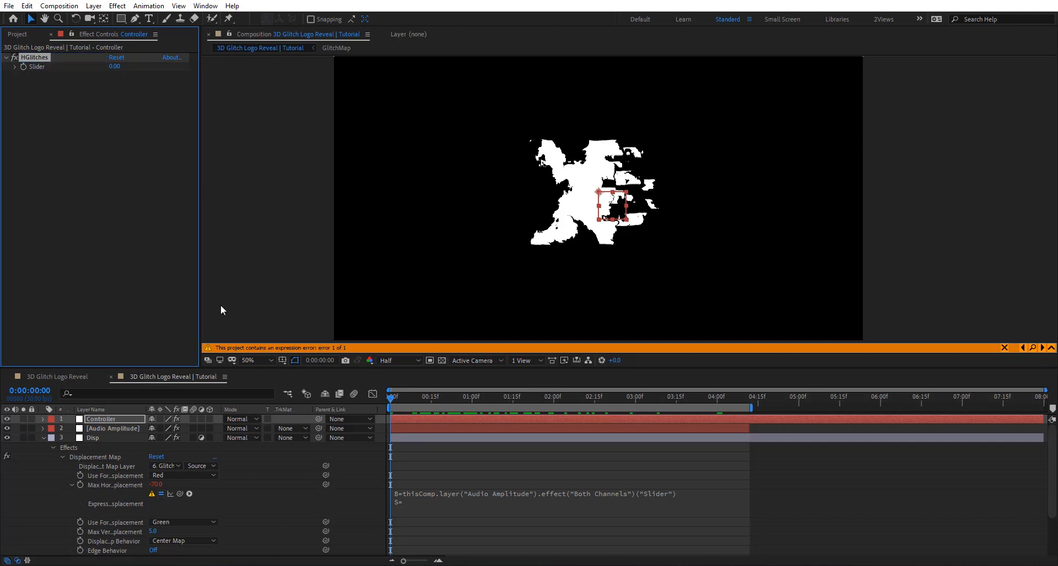
# Complete Disp's Max Horizontal Displacement expression by linking S to Controller's HGlitches slider and adding a final line B*S
pyautogui.click(413, 504)
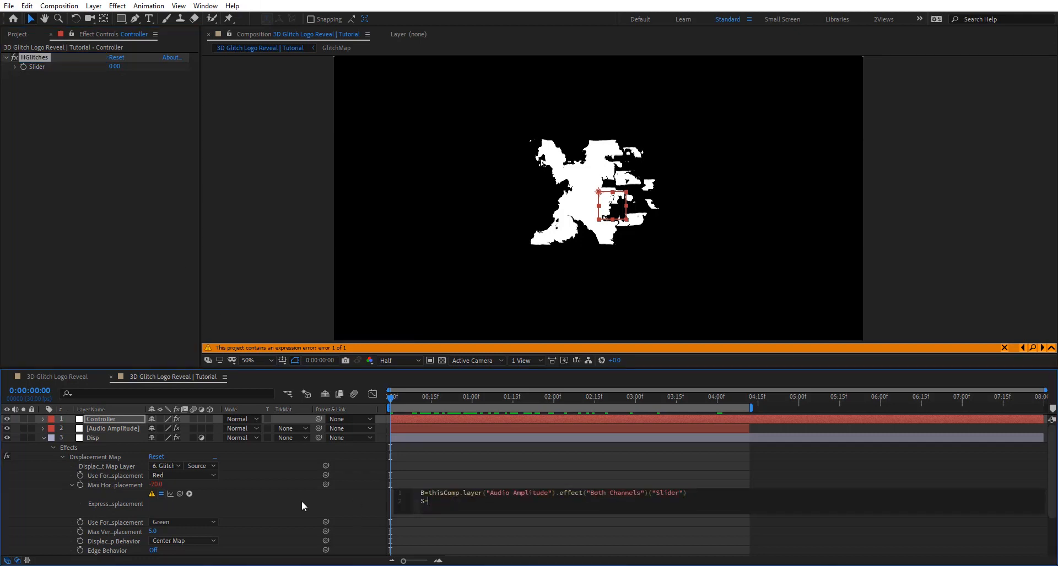
pyautogui.moveTo(180, 493); pyautogui.dragTo(35, 66)
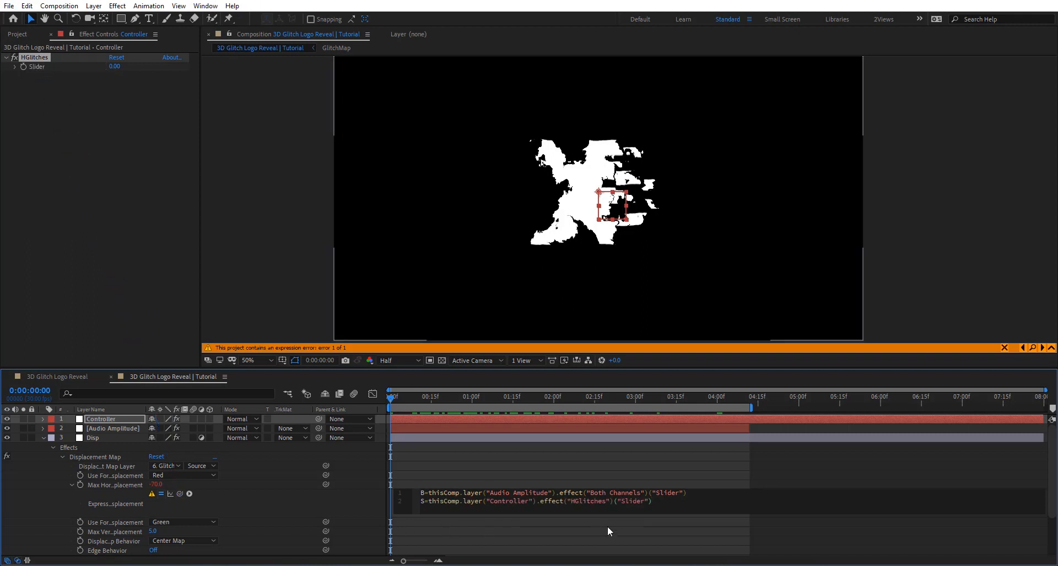
pyautogui.press('Return')
pyautogui.write('B')
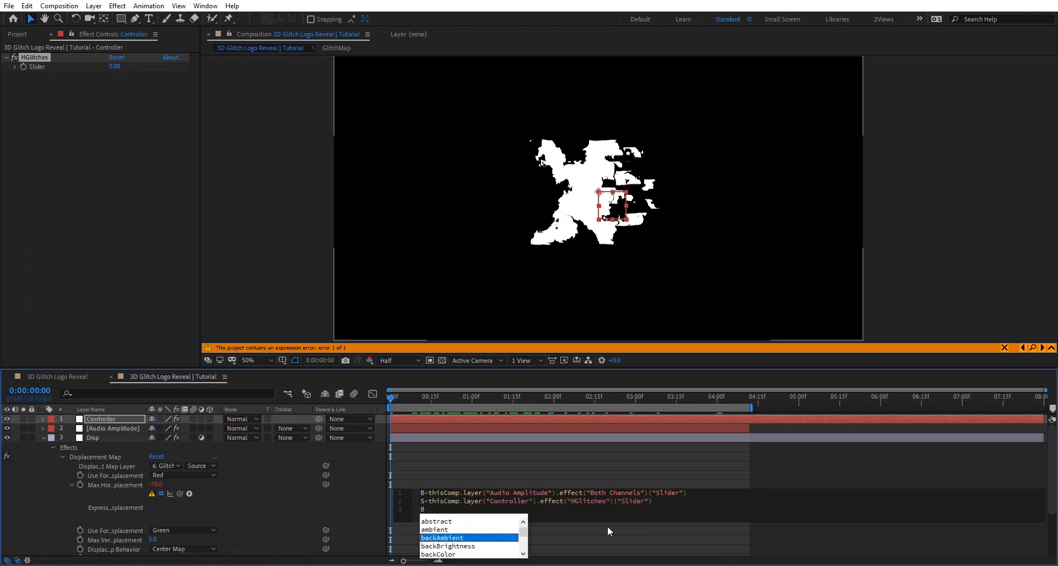
pyautogui.write('*S')
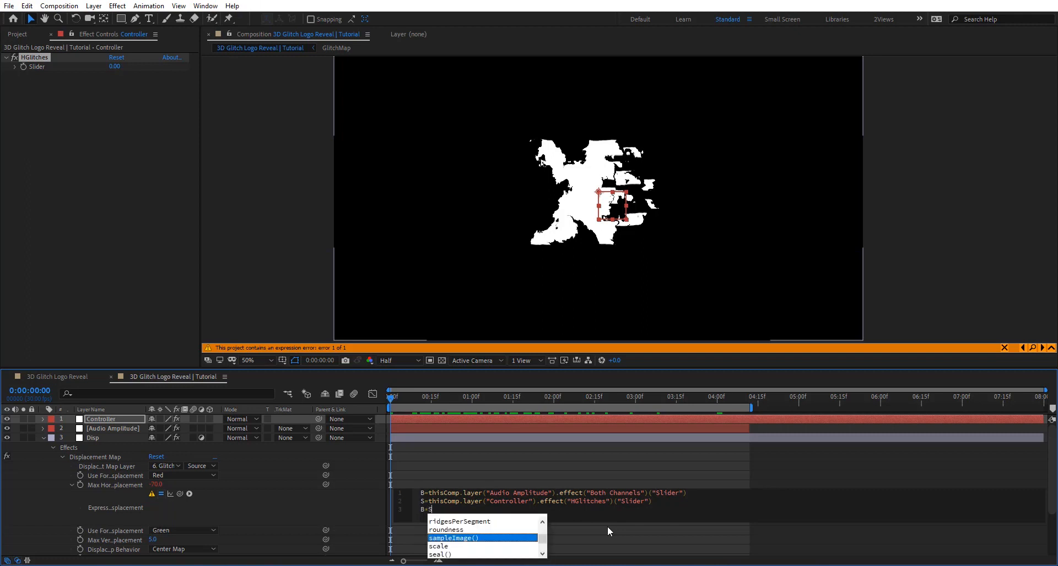
pyautogui.click(376, 506)
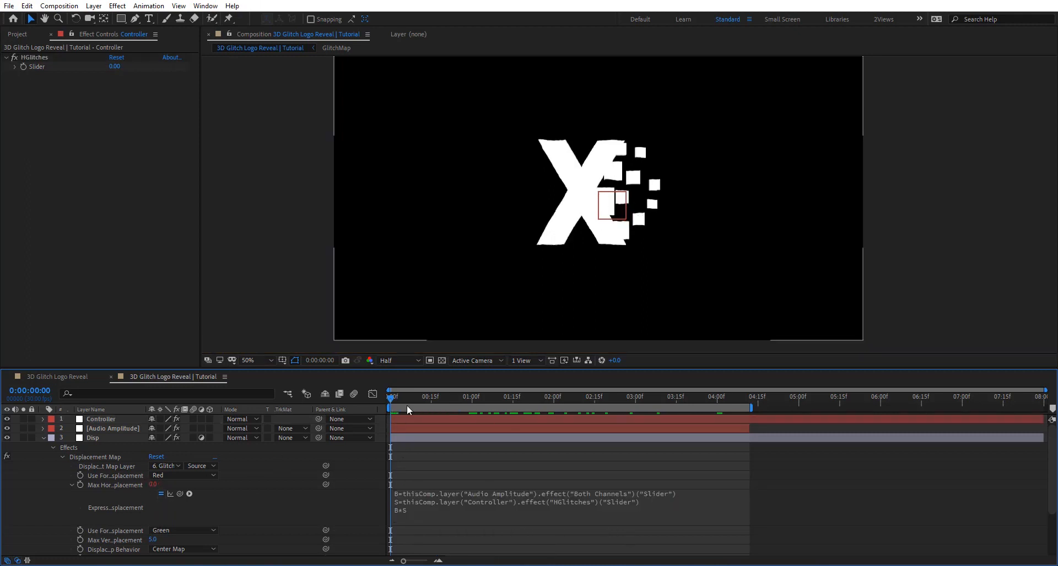
# Set the HGlitches slider to 12, preview the horizontal glitches with playback, and move the current time to 0:00:00:24
pyautogui.moveTo(117, 67); pyautogui.dragTo(129, 67)
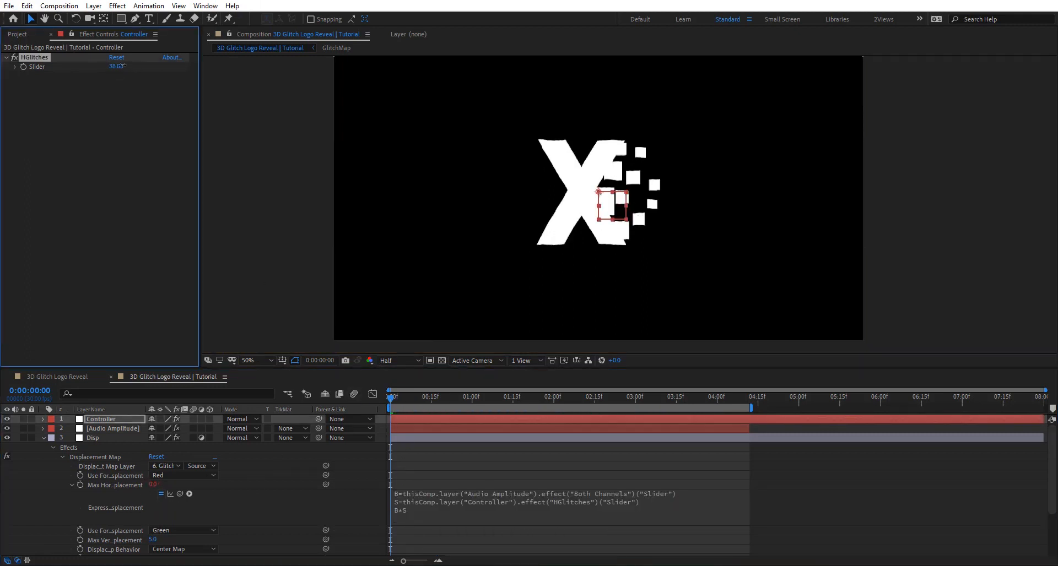
pyautogui.moveTo(387, 396); pyautogui.dragTo(427, 395)
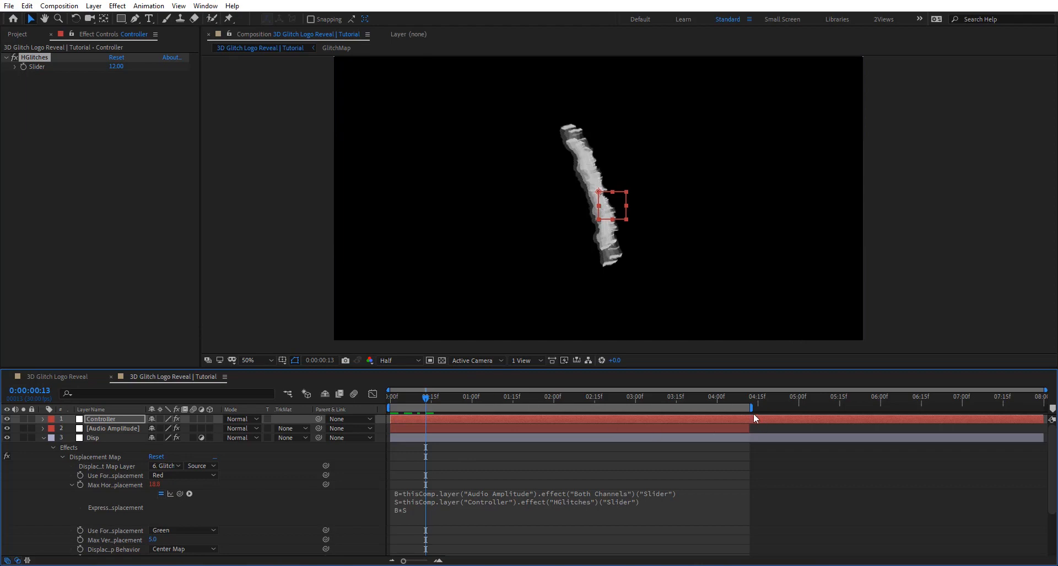
pyautogui.press('space')
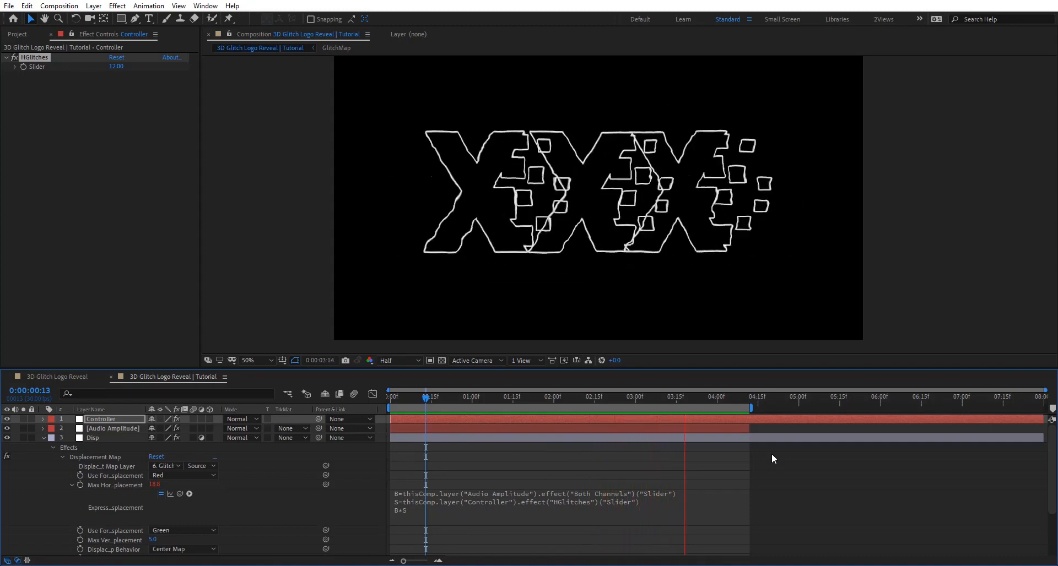
pyautogui.moveTo(426, 402); pyautogui.dragTo(457, 402)
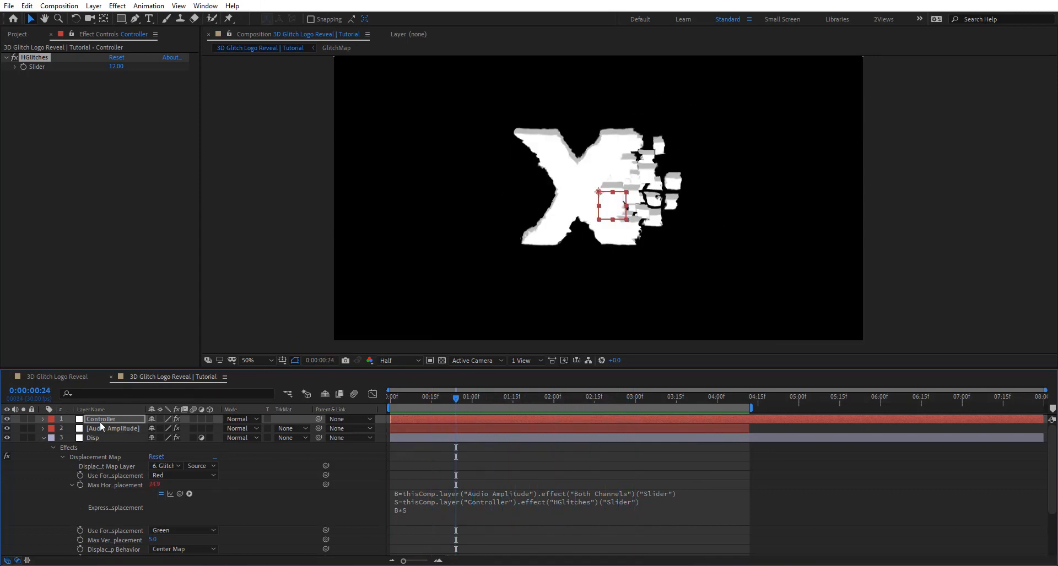
pyautogui.click(111, 240)
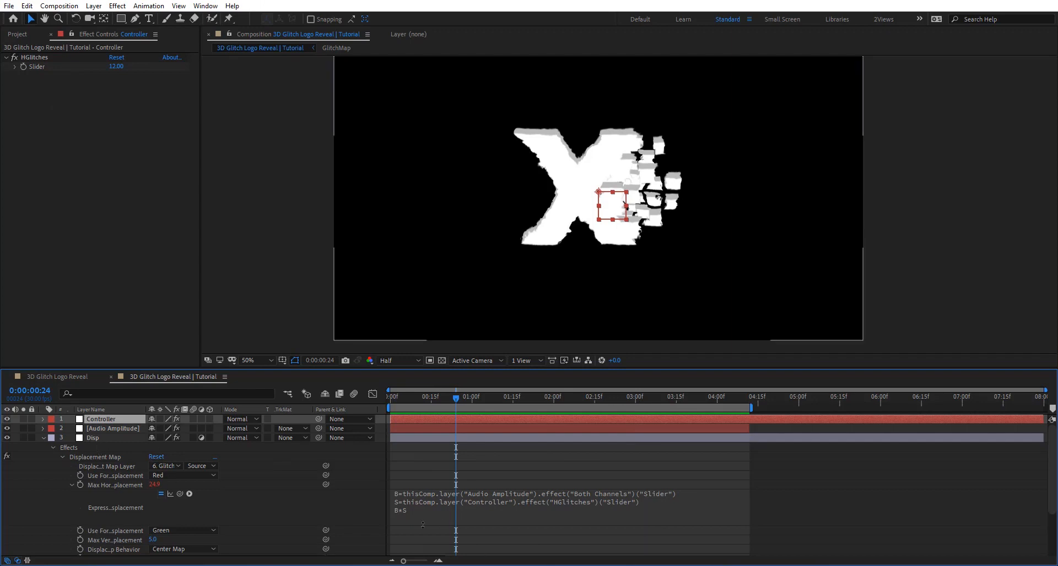
pyautogui.scroll(-1, 276, 508)
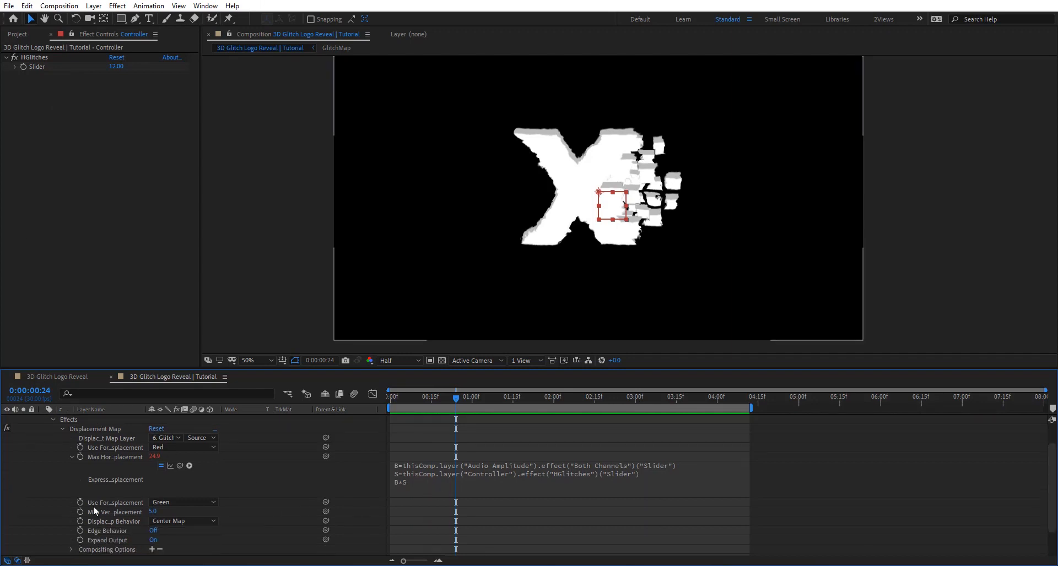
pyautogui.click(120, 512)
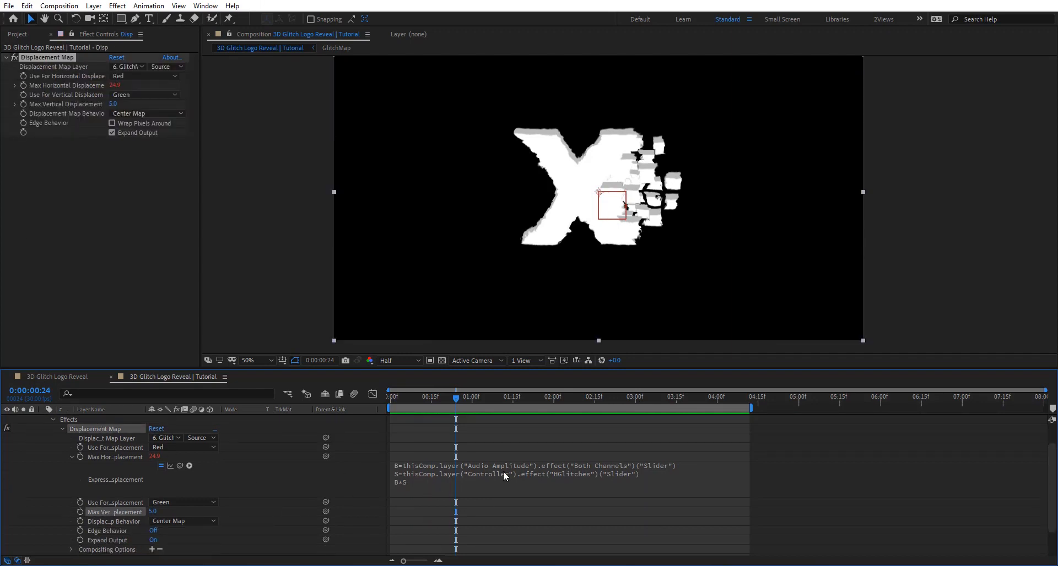
pyautogui.scroll(1, 98, 428)
pyautogui.click(99, 429)
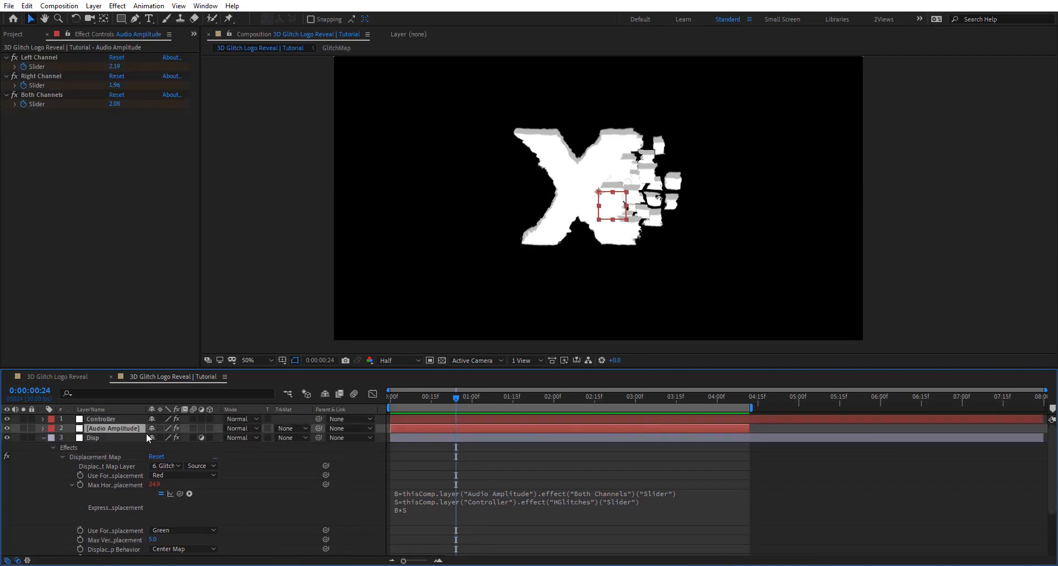
# Duplicate the HGlitches slider effect on the Controller layer and rename the copy VGlitches
pyautogui.click(94, 419)
pyautogui.click(45, 59)
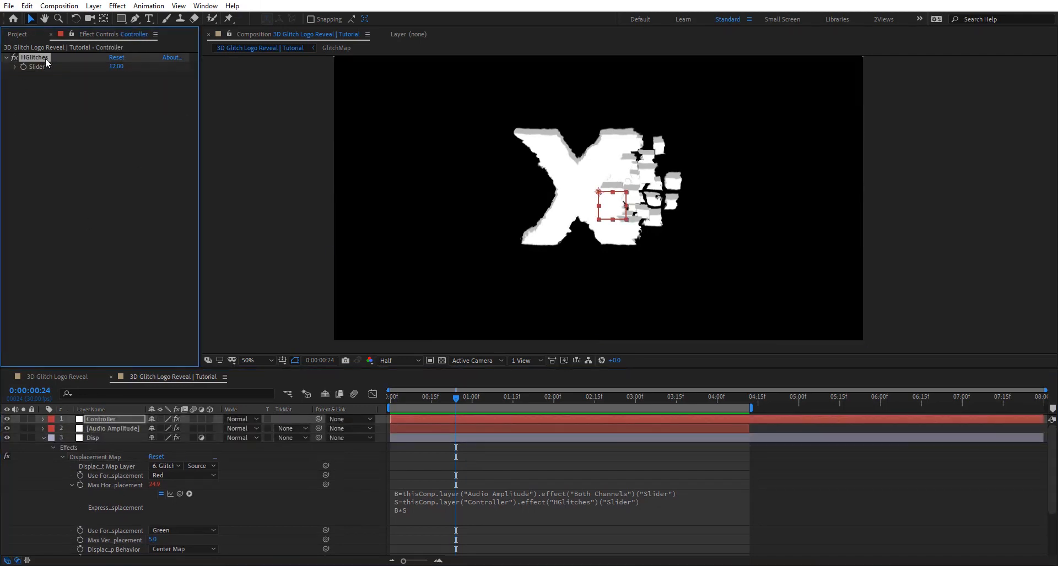
pyautogui.hotkey('ctrl', 'd')
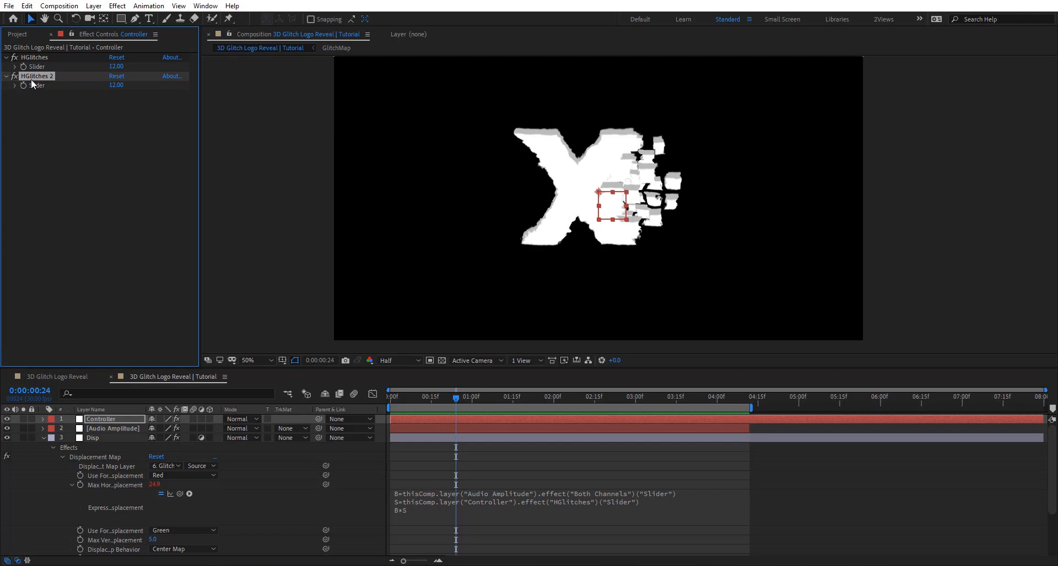
pyautogui.press('Return')
pyautogui.write('V')
pyautogui.press('Return')
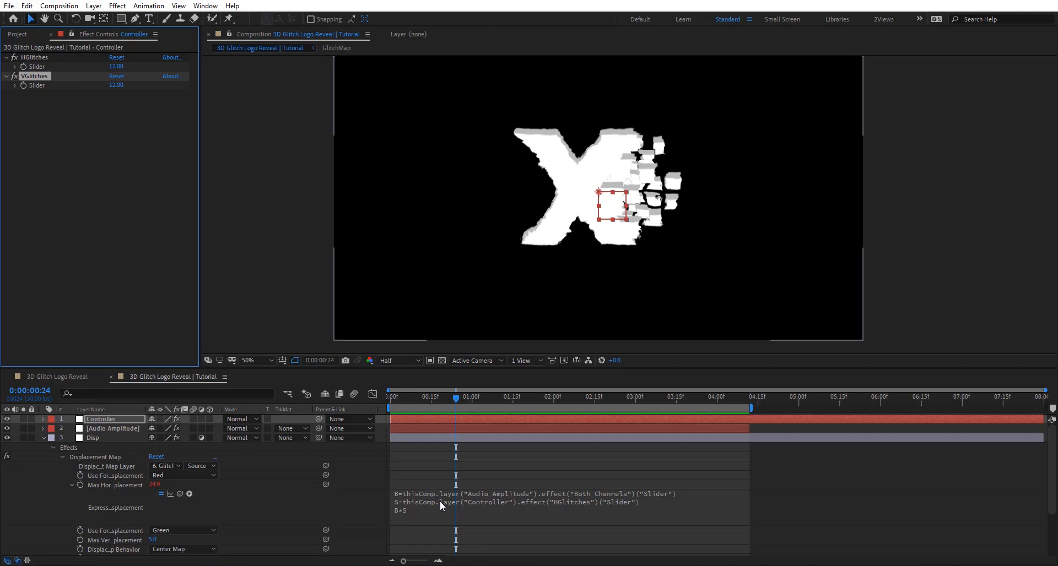
# Copy the Max Horizontal Displacement expression and use it as an expression on Disp's Max Vertical Displacement
pyautogui.click(441, 501)
pyautogui.hotkey('ctrl', 'c')
pyautogui.scroll(-3, 302, 491)
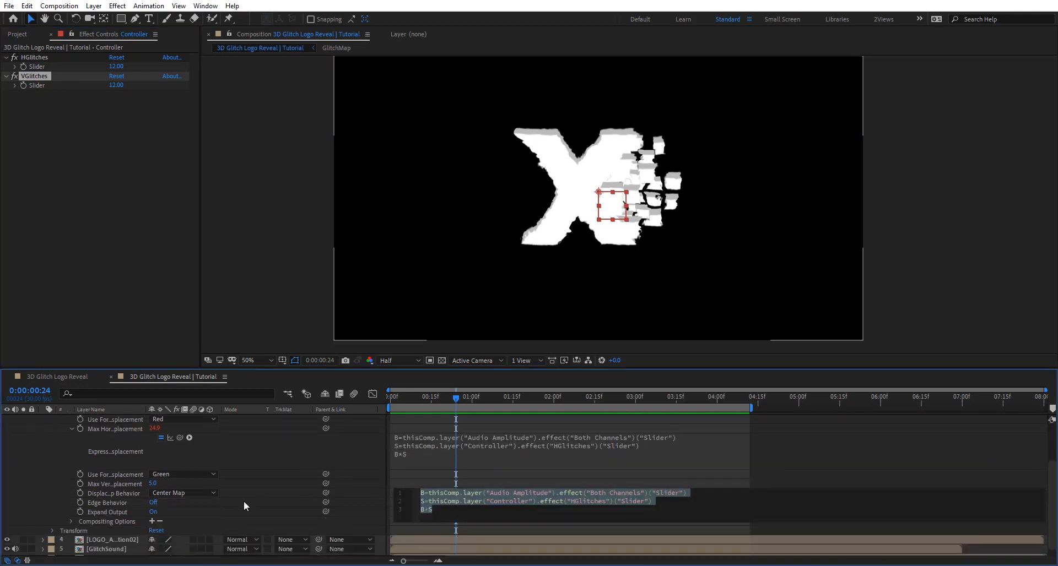
pyautogui.click(110, 485)
pyautogui.hotkey('alt', 'shift', '=')
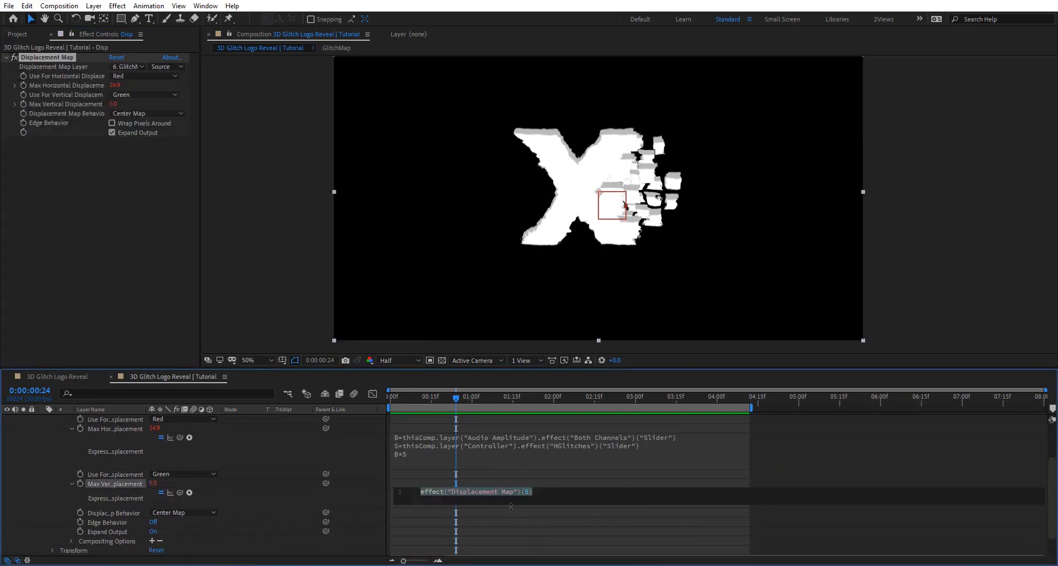
pyautogui.hotkey('ctrl', 'v')
# In the Max Vertical Displacement expression, relink S from the HGlitches slider to Controller's VGlitches slider
pyautogui.click(656, 497)
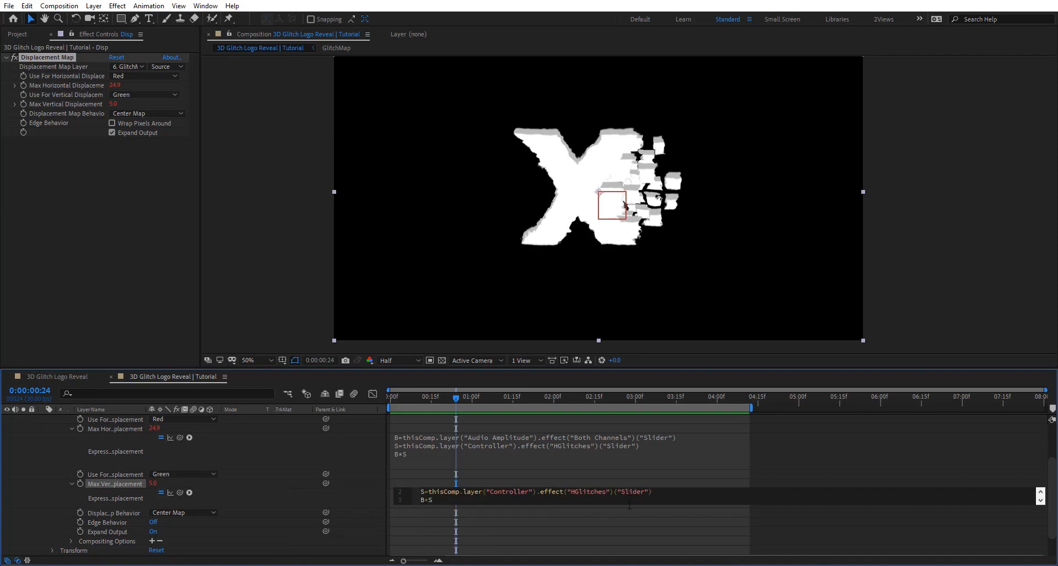
pyautogui.moveTo(629, 504); pyautogui.dragTo(634, 551)
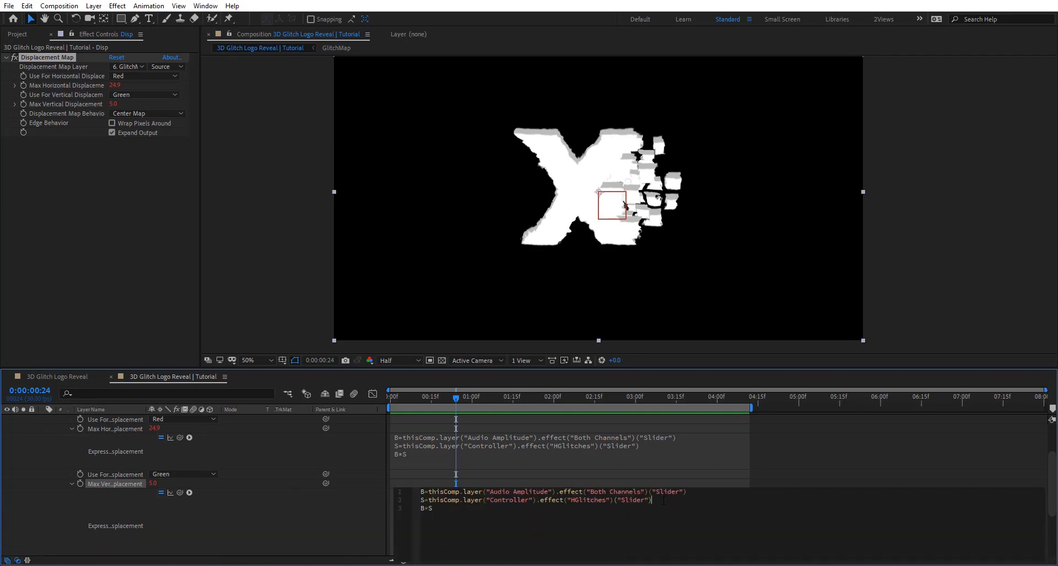
pyautogui.moveTo(649, 499); pyautogui.dragTo(428, 501)
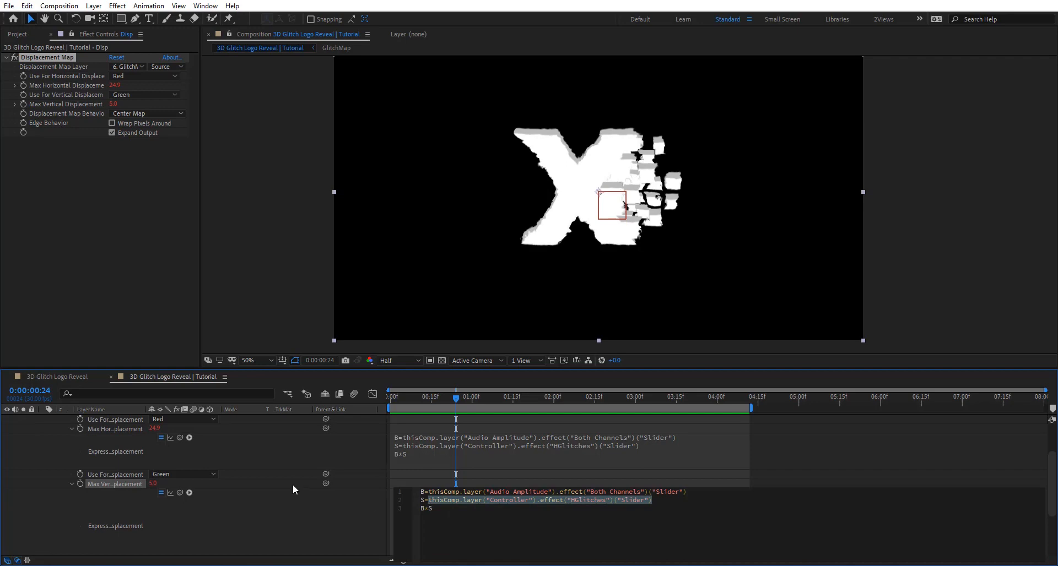
pyautogui.press('BackSpace')
pyautogui.moveTo(179, 492)
pyautogui.mouseDown()
pyautogui.moveTo(127, 230)
pyautogui.moveTo(175, 503)
pyautogui.moveTo(183, 491)
pyautogui.mouseUp()
pyautogui.scroll(3, 111, 438)
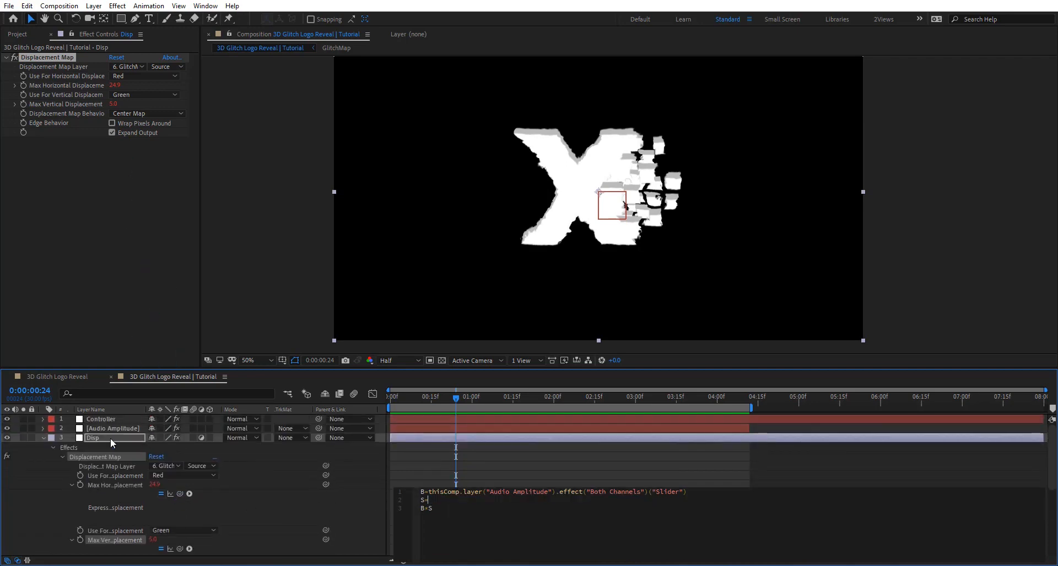
pyautogui.click(101, 421)
pyautogui.click(516, 550)
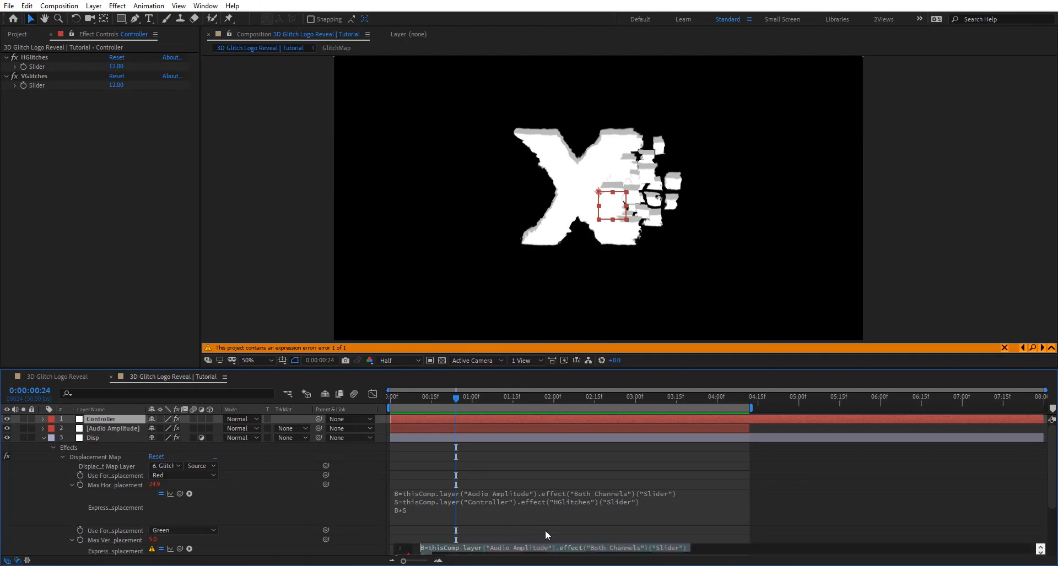
pyautogui.scroll(-2, 624, 510)
pyautogui.click(571, 472)
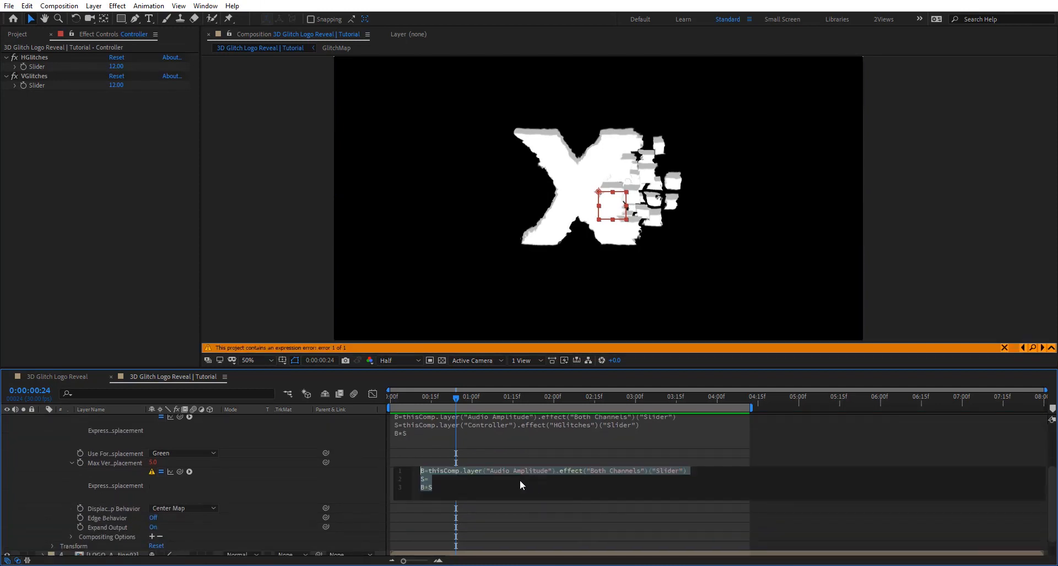
pyautogui.click(438, 480)
pyautogui.moveTo(180, 472); pyautogui.dragTo(36, 84)
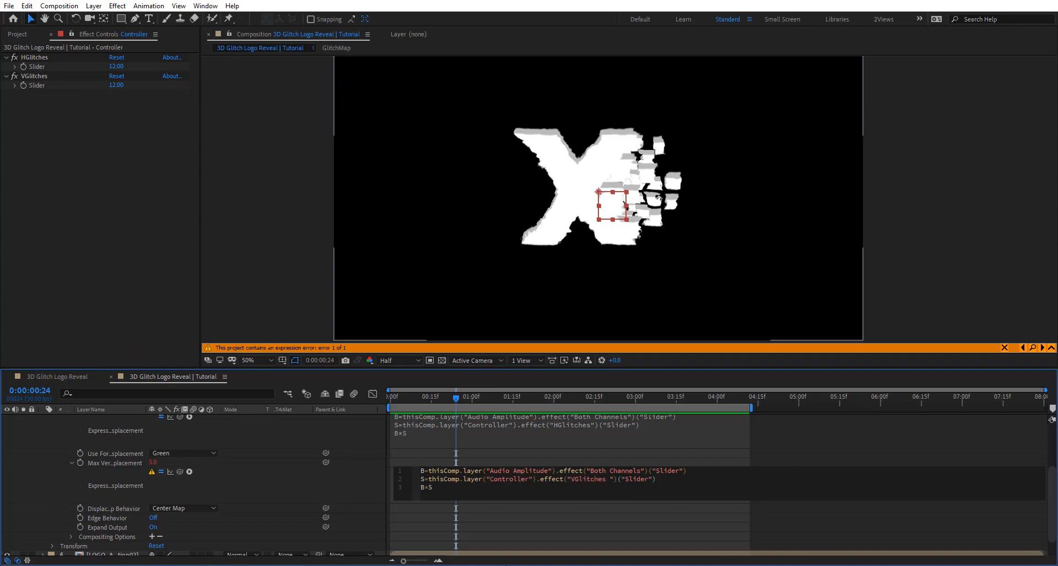
pyautogui.click(372, 486)
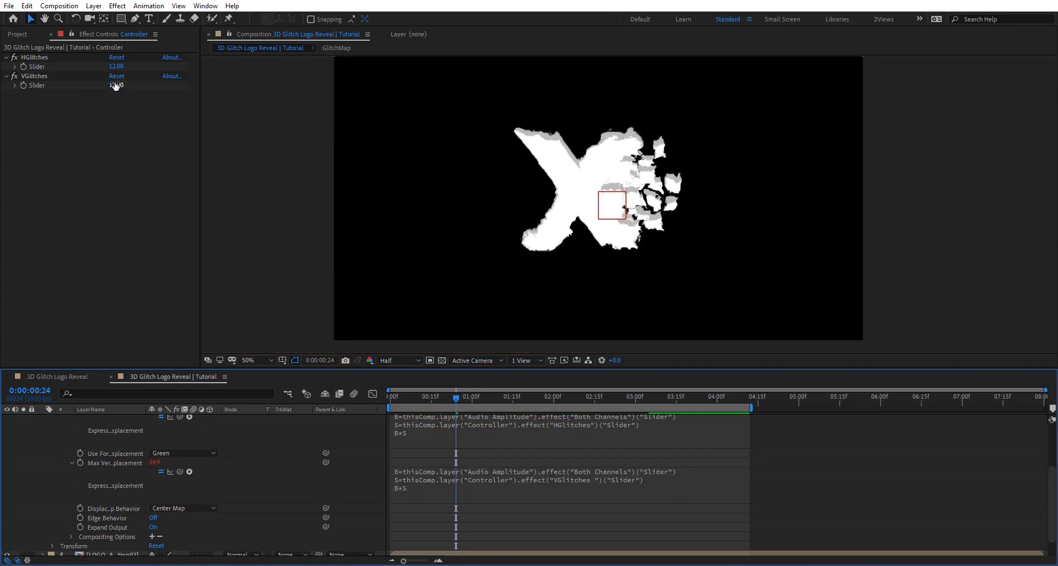
# Set the VGlitches slider to -24 and collapse the Disp layer's properties
pyautogui.moveTo(115, 86); pyautogui.dragTo(133, 99)
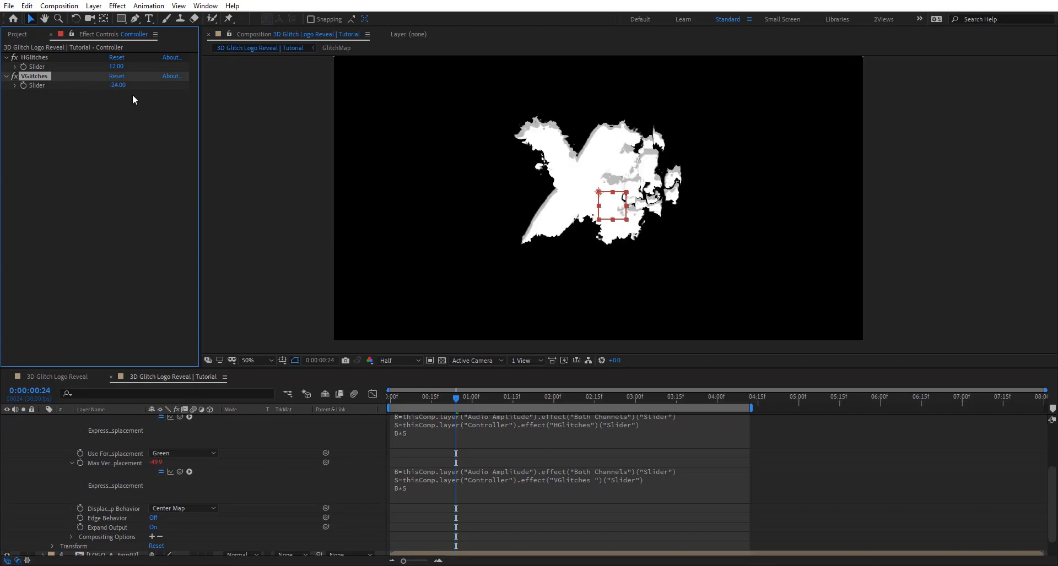
pyautogui.scroll(3, 490, 485)
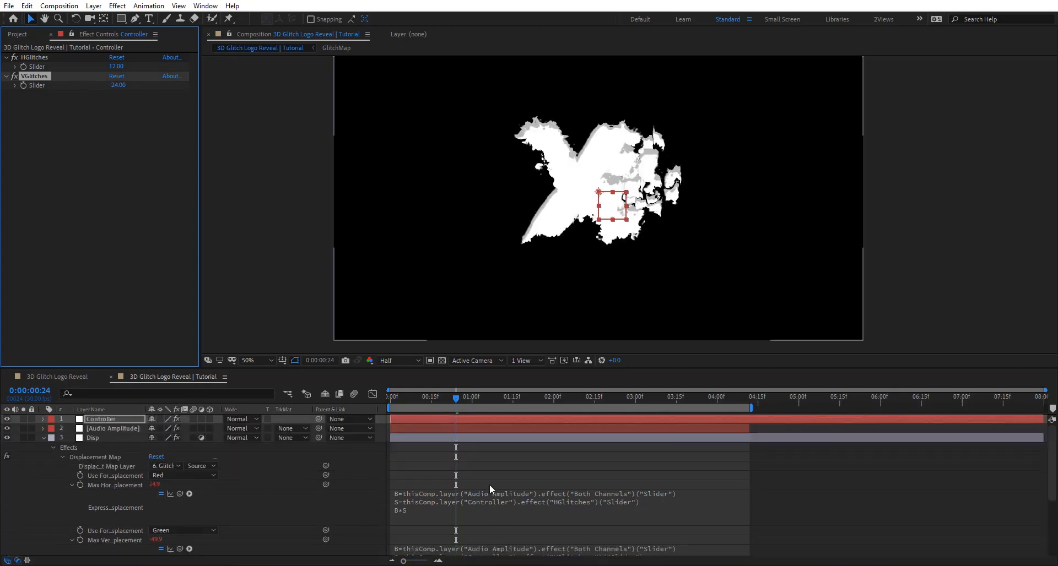
pyautogui.click(119, 418)
pyautogui.click(44, 438)
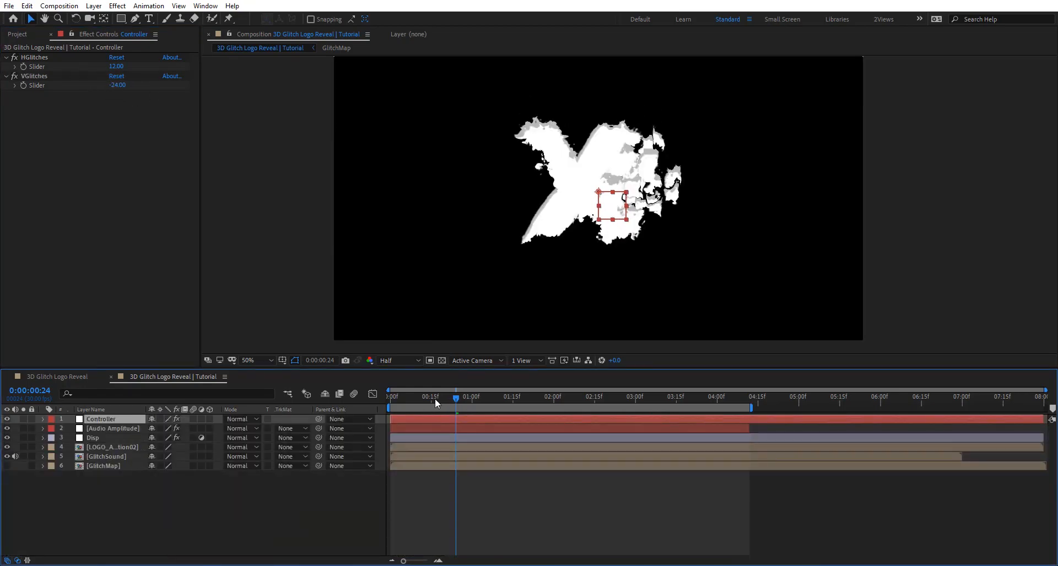
# At 0:00:00:01, keyframe Controller's HGlitches and VGlitches sliders with a value of 0 each
pyautogui.moveTo(435, 399); pyautogui.dragTo(394, 397)
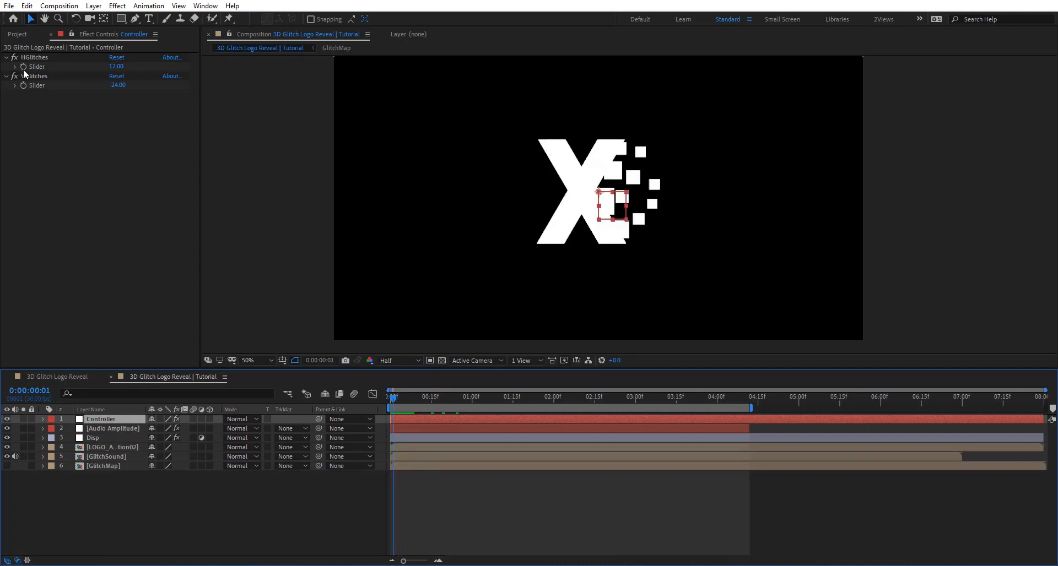
pyautogui.click(117, 67)
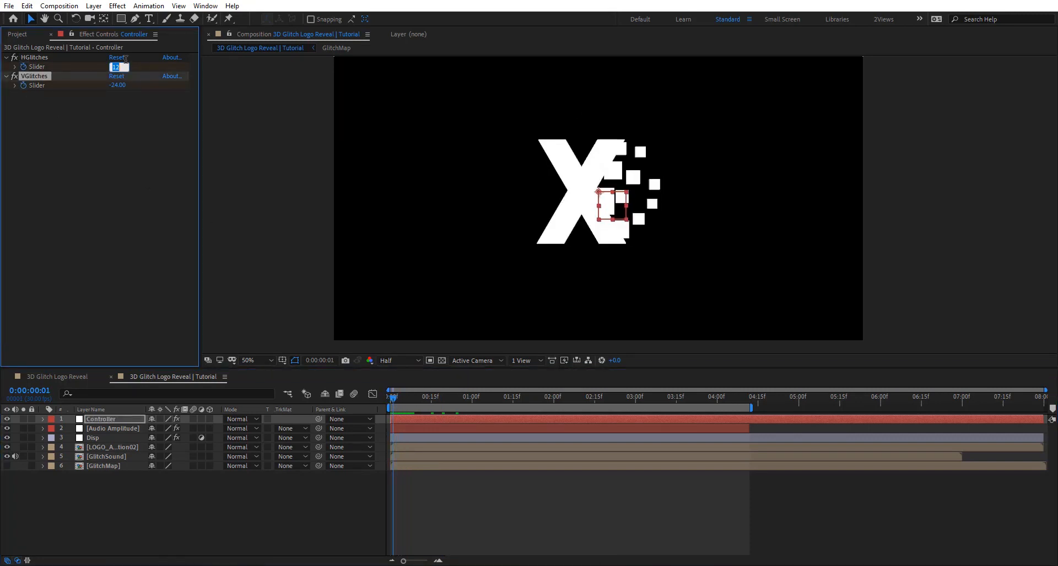
pyautogui.write('0')
pyautogui.press('Return')
pyautogui.click(117, 85)
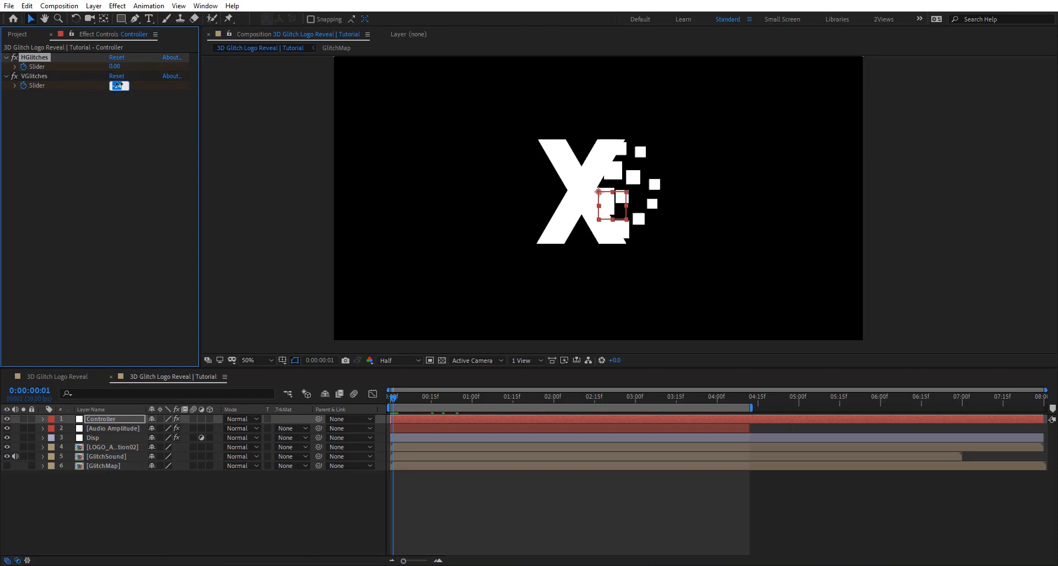
pyautogui.write('0')
pyautogui.press('Return')
# Reveal the keyframes on the Controller layer and convert both slider keyframes to hold keyframes
pyautogui.press('u')
pyautogui.moveTo(413, 435); pyautogui.dragTo(387, 459)
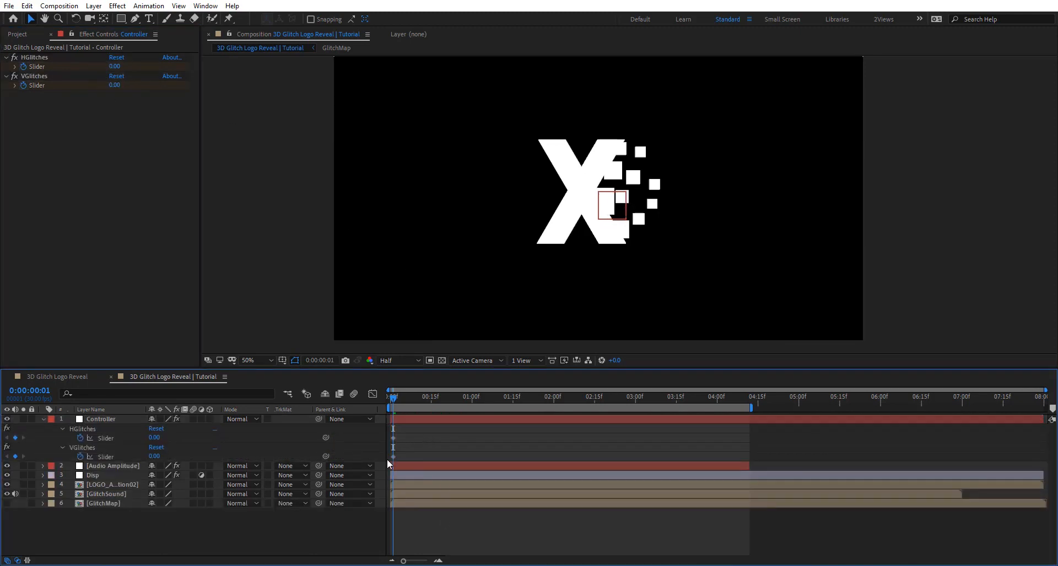
pyautogui.rightClick(393, 457)
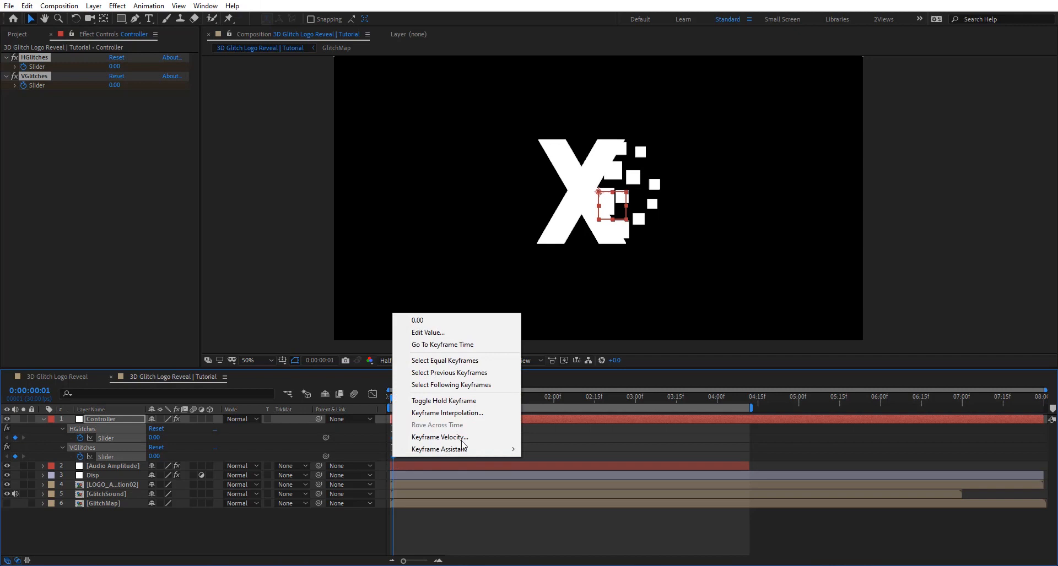
pyautogui.click(462, 404)
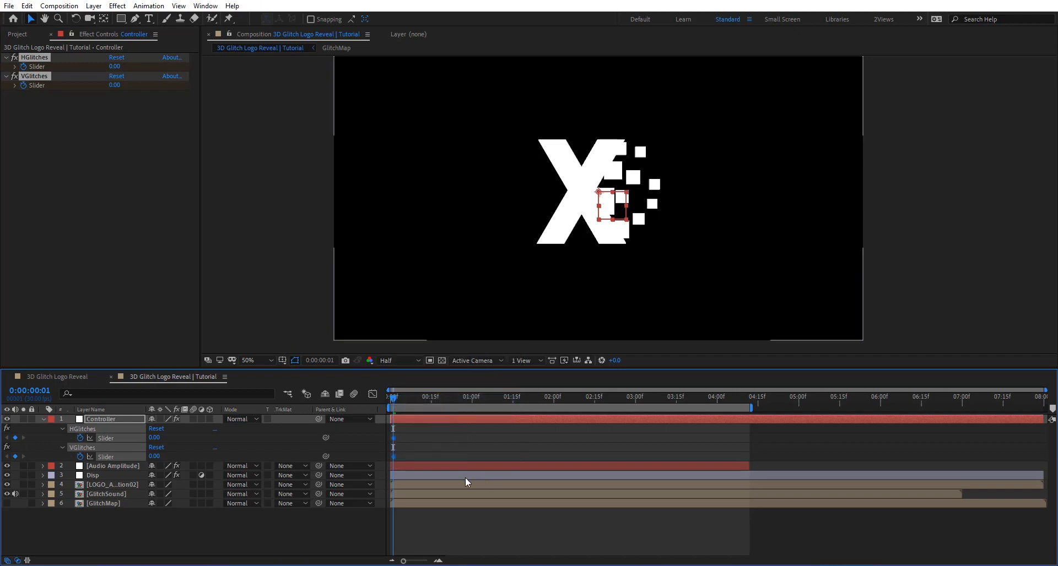
# Keyframe varying HGlitches and VGlitches slider values on Controller along the timeline, from 0:00:00:03 through to about 0:00:07:00
pyautogui.moveTo(400, 399)
pyautogui.mouseDown()
pyautogui.moveTo(419, 398)
pyautogui.moveTo(399, 398)
pyautogui.mouseUp()
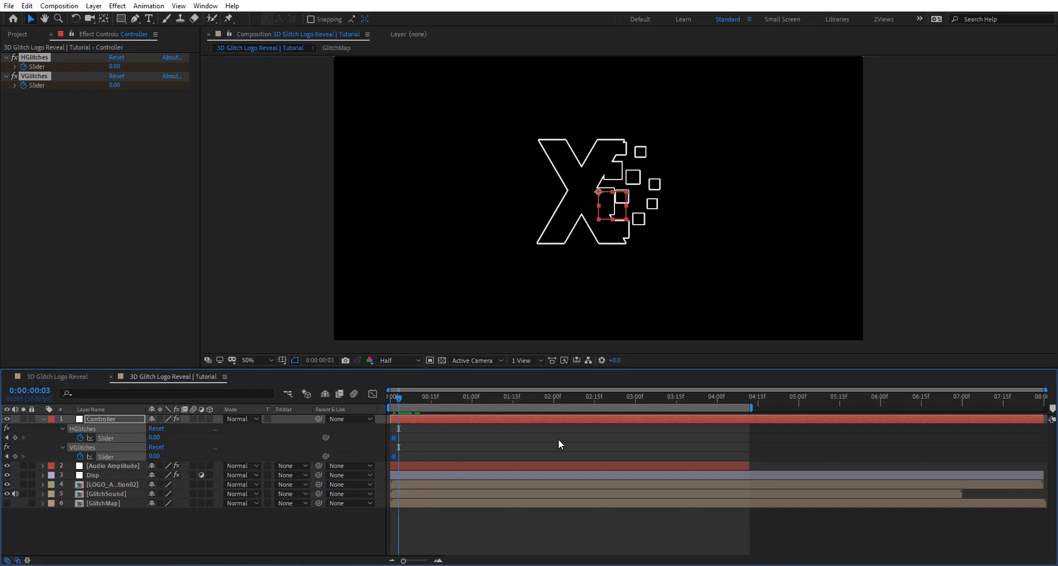
pyautogui.scroll(3, 419, 454)
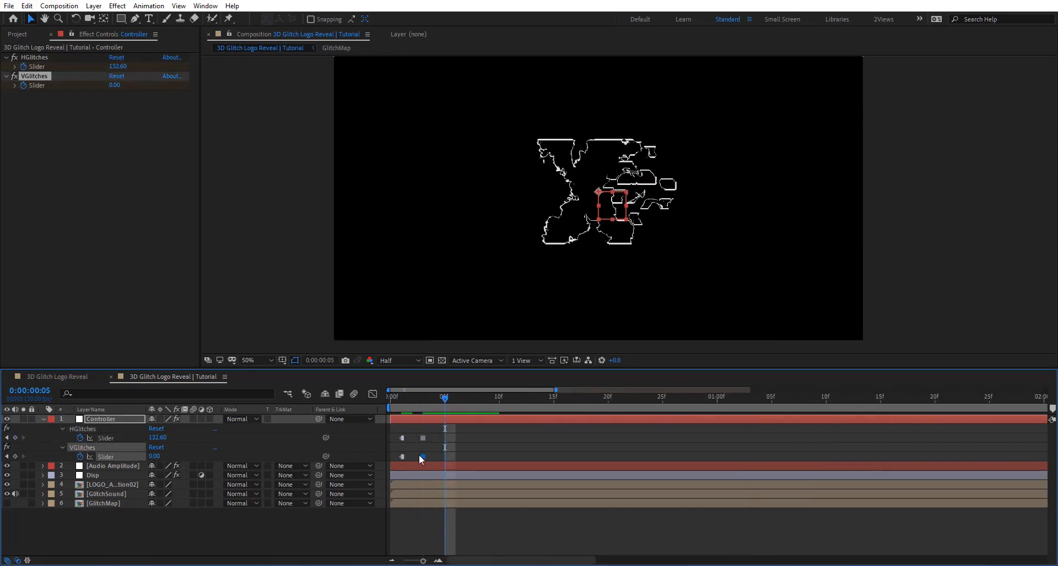
pyautogui.press('k')
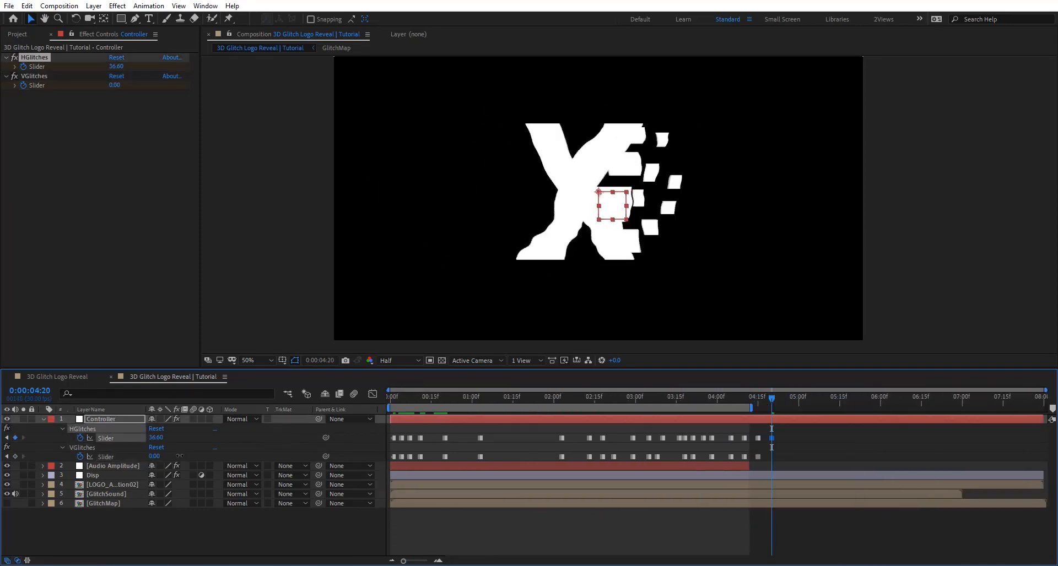
pyautogui.click(930, 397)
pyautogui.moveTo(932, 397); pyautogui.dragTo(492, 398)
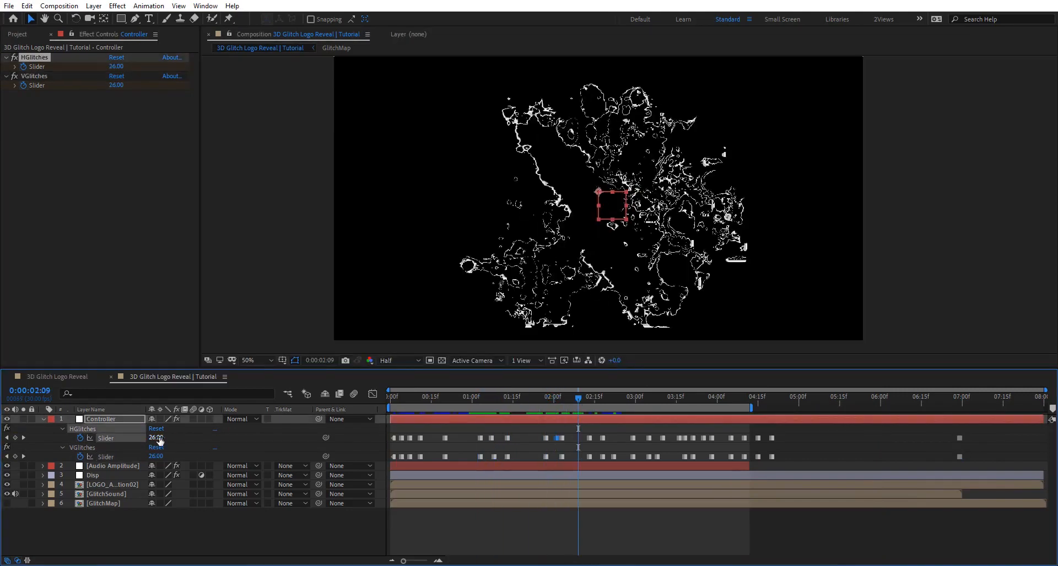
# Preview the glitch animation from the start, and scrub through the first second to examine the logo distortion
pyautogui.click(521, 519)
pyautogui.press('Home')
pyautogui.press('space')
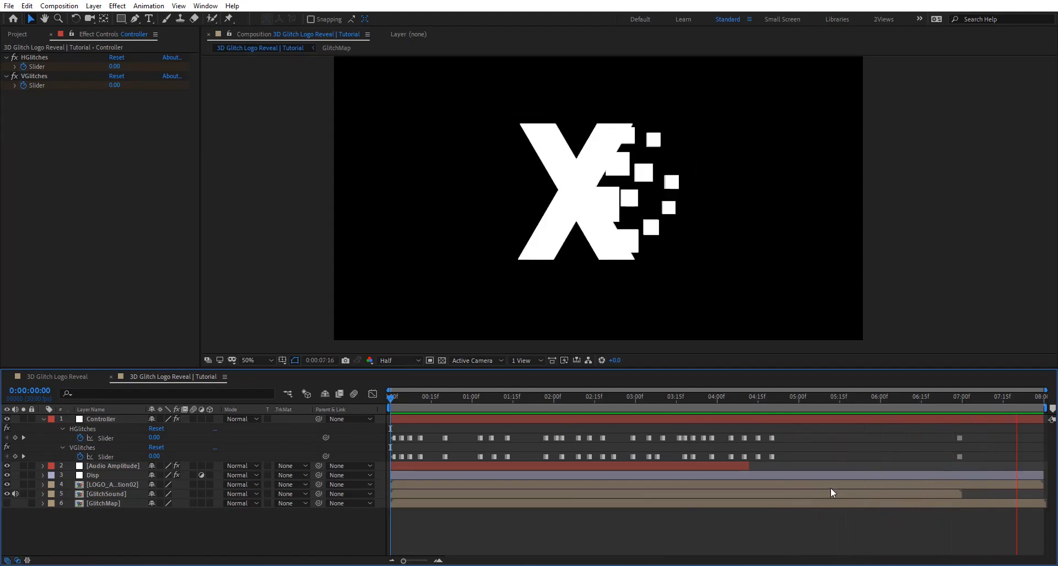
pyautogui.moveTo(450, 395)
pyautogui.mouseDown()
pyautogui.moveTo(729, 410)
pyautogui.moveTo(461, 410)
pyautogui.mouseUp()
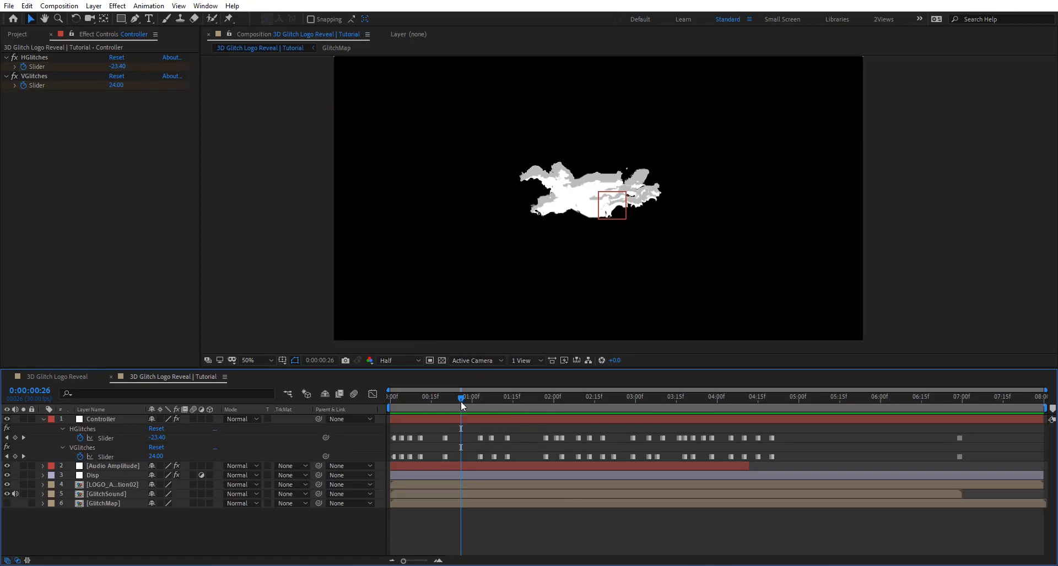
pyautogui.moveTo(460, 401); pyautogui.dragTo(414, 399)
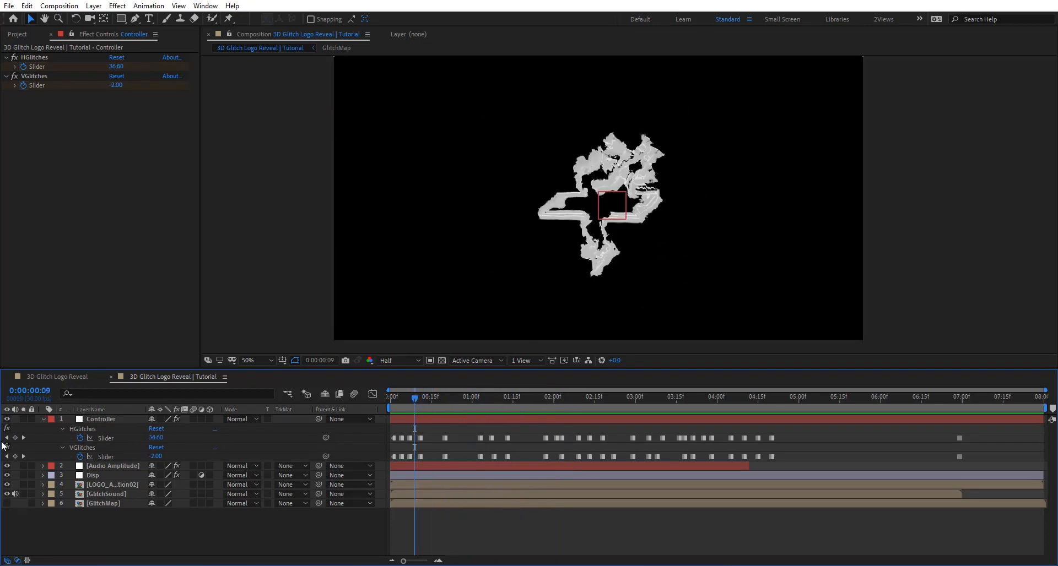
# Pre-compose all layers, from Controller through GlitchMap, into a new composition named LogoGlitchFX
pyautogui.click(110, 421)
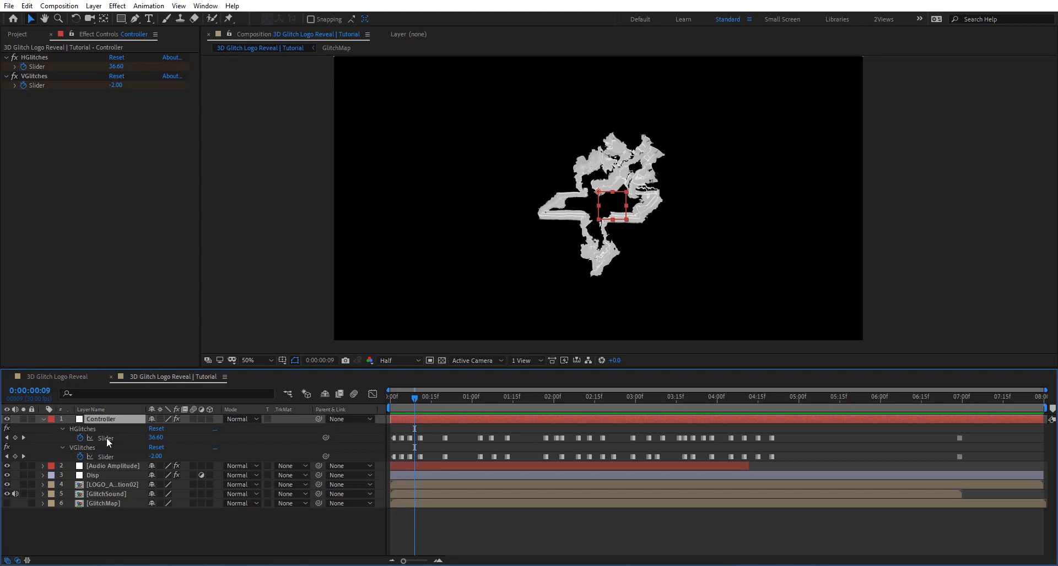
pyautogui.keyDown('shift'); pyautogui.click(105, 494); pyautogui.keyUp('shift')
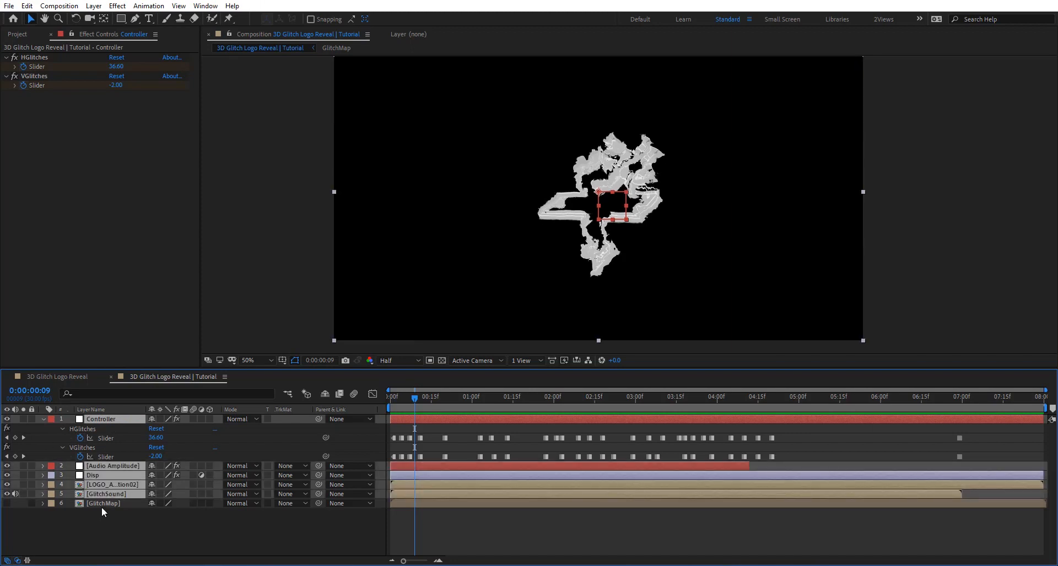
pyautogui.keyDown('shift'); pyautogui.click(101, 505); pyautogui.keyUp('shift')
pyautogui.hotkey('ctrl', 'shift', 'c')
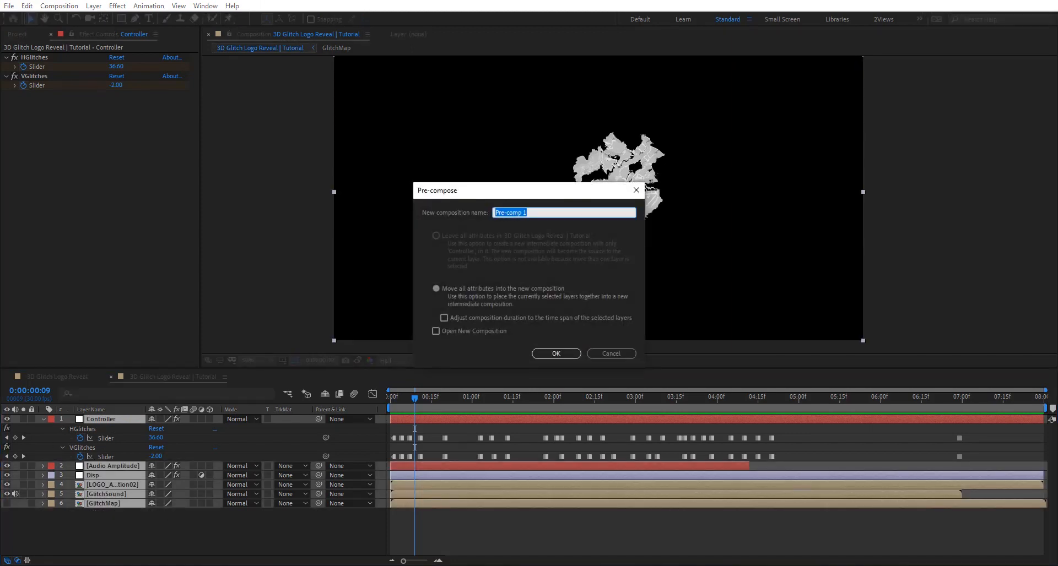
pyautogui.write('L')
pyautogui.write('ogoGlitchFX')
pyautogui.press('Return')
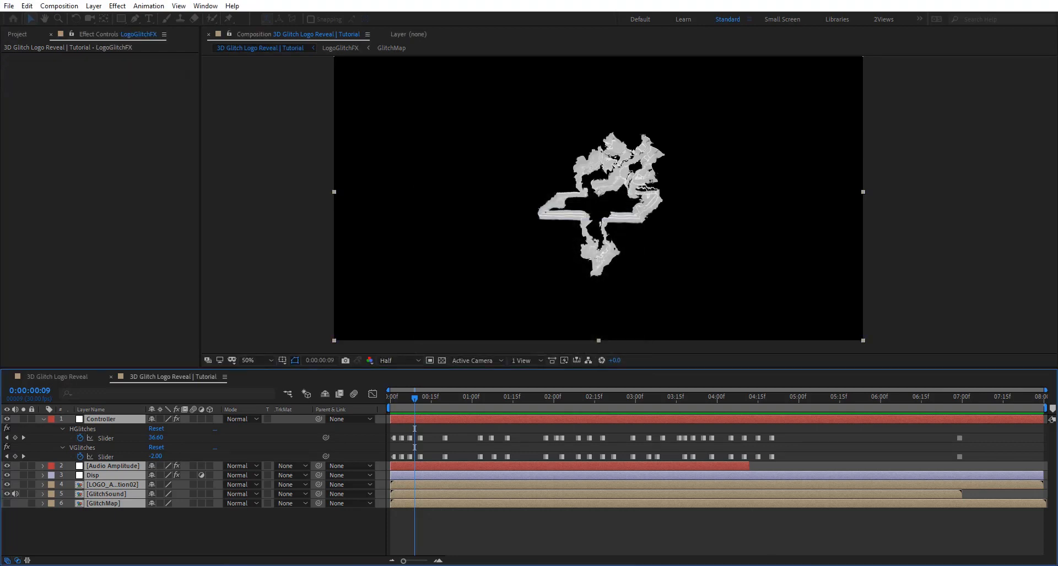
# Return to the first frame and duplicate the LogoGlitchFX layer twice to make three copies
pyautogui.press('Home')
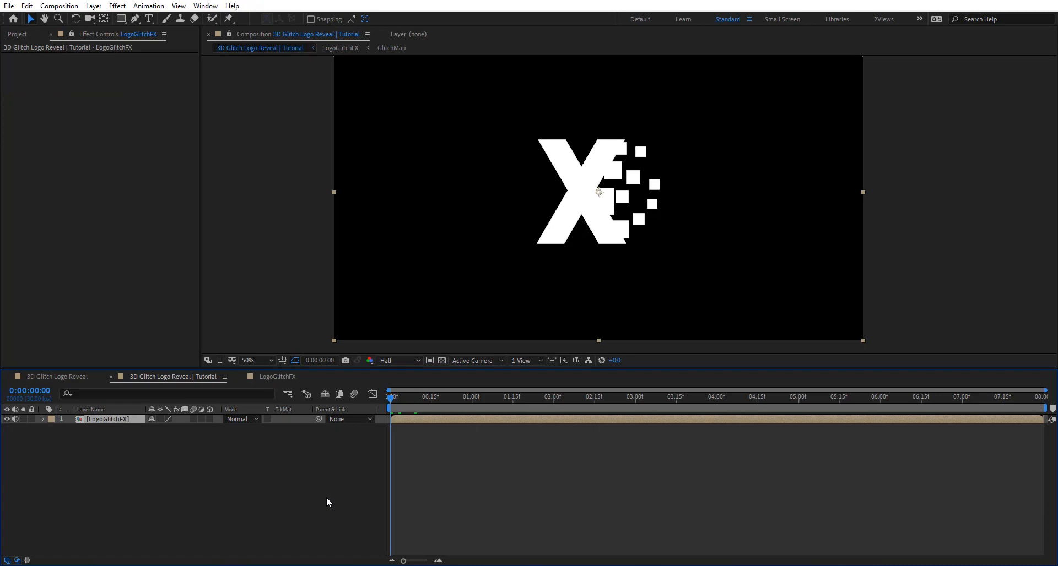
pyautogui.hotkey('ctrl', 'd')
pyautogui.hotkey('ctrl', 'd')
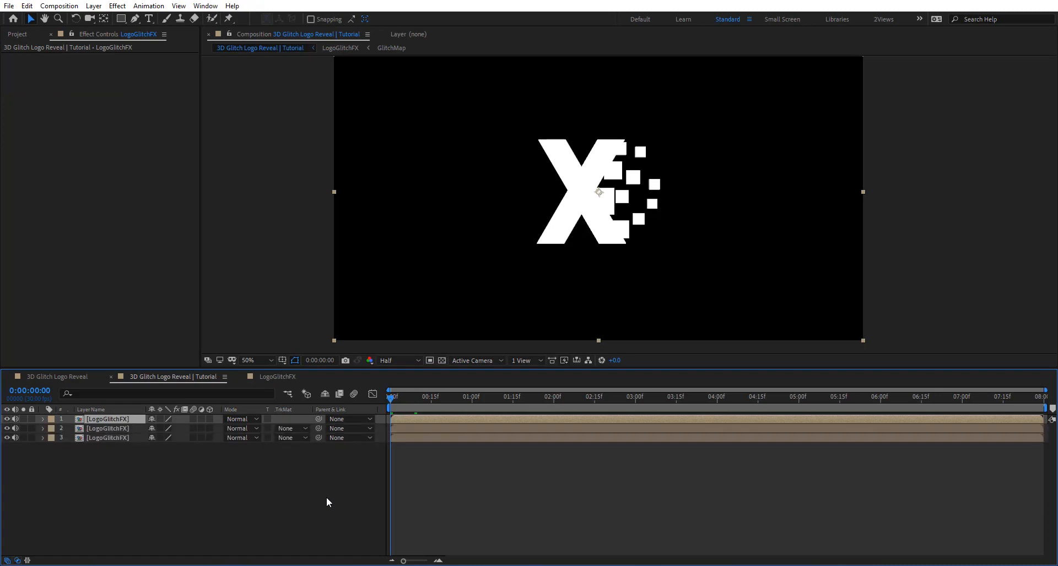
# Apply Shift Channels to the bottom LogoGlitchFX layer, setting Take Red From and Take Green From to Full Off
pyautogui.click(107, 438)
pyautogui.hotkey('ctrl', 'space')
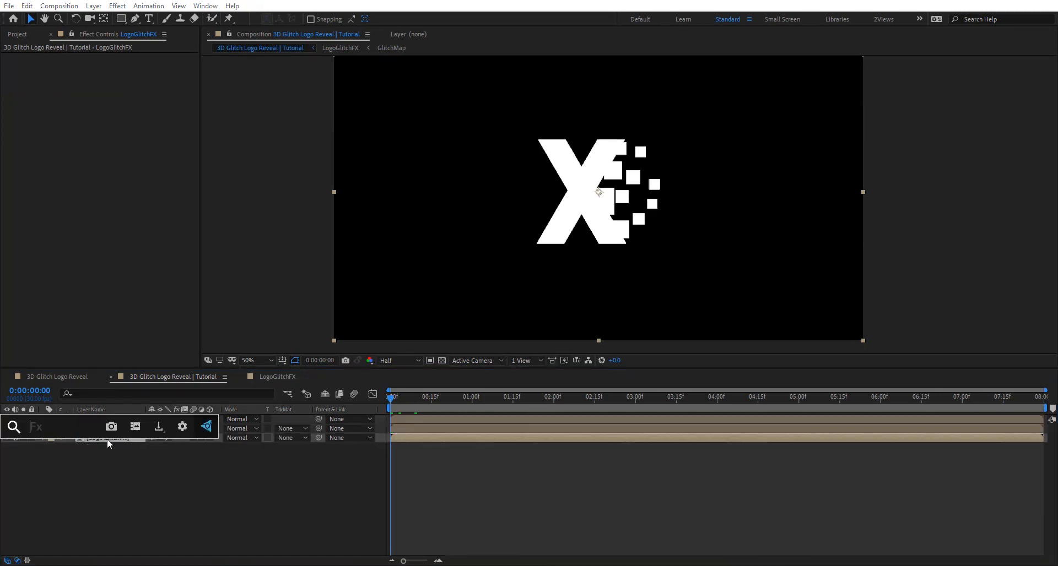
pyautogui.write('shif')
pyautogui.press('Return')
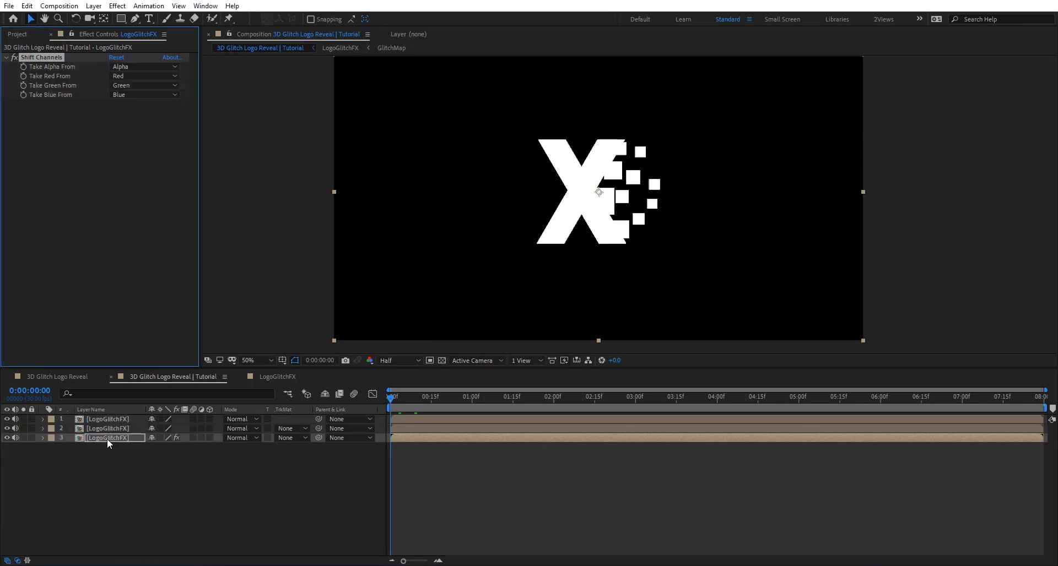
pyautogui.click(132, 77)
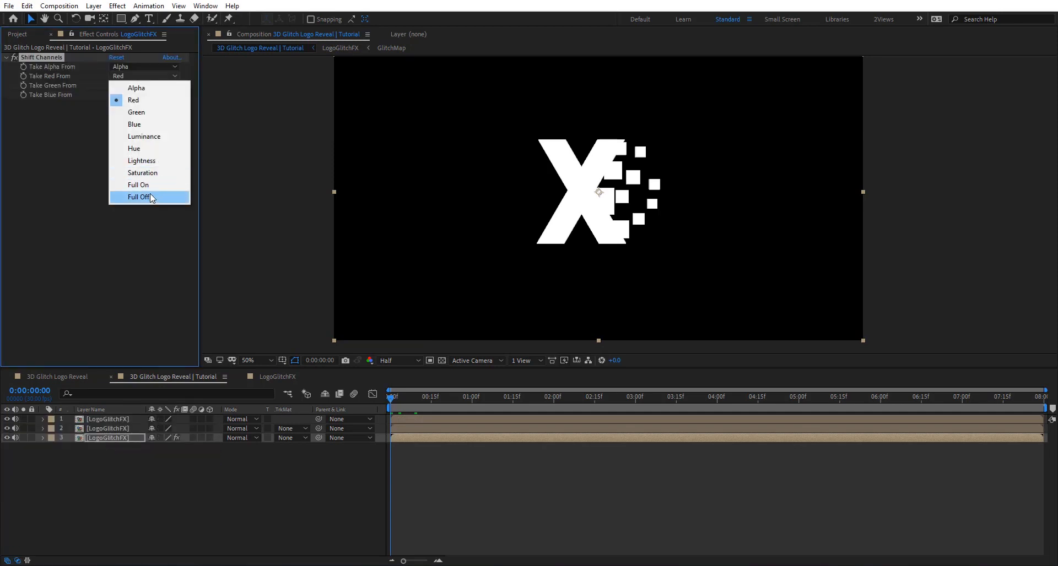
pyautogui.click(138, 197)
pyautogui.click(141, 85)
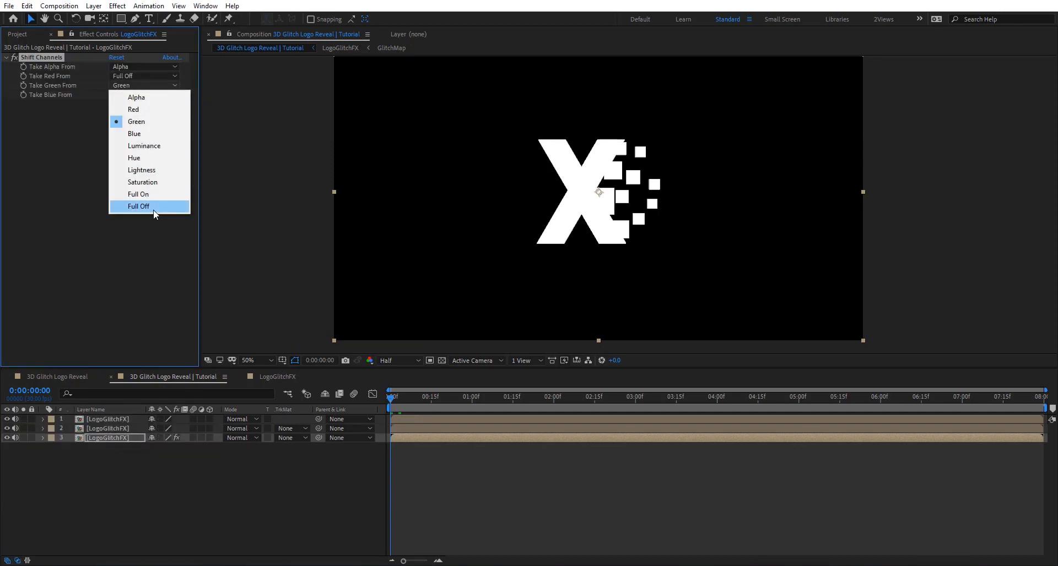
pyautogui.click(138, 207)
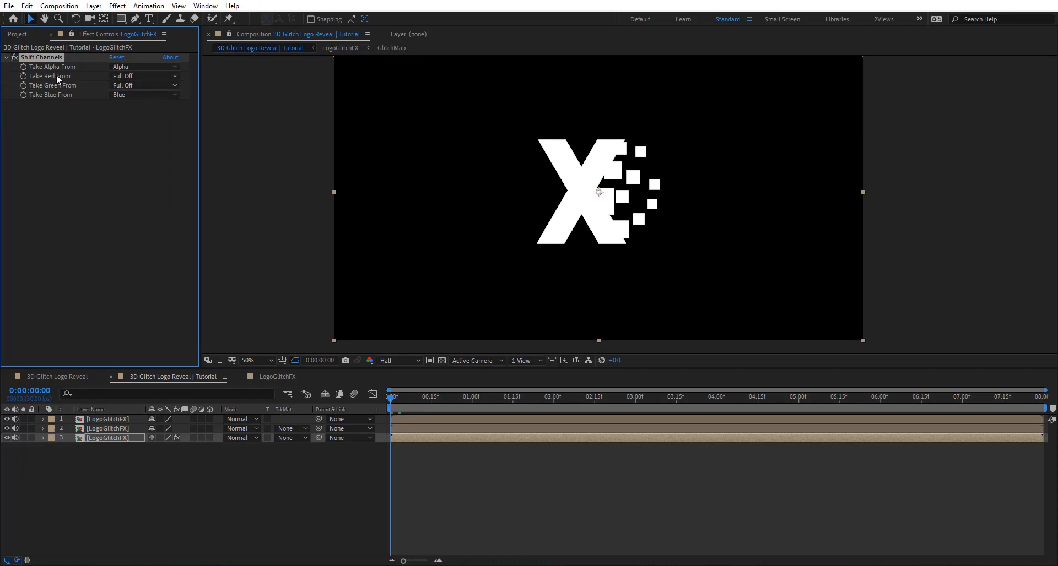
# Paste Shift Channels onto the middle LogoGlitchFX layer, with Take Blue From set to Full Off and Take Green From set to Green
pyautogui.click(122, 430)
pyautogui.hotkey('ctrl', 'v')
pyautogui.click(137, 96)
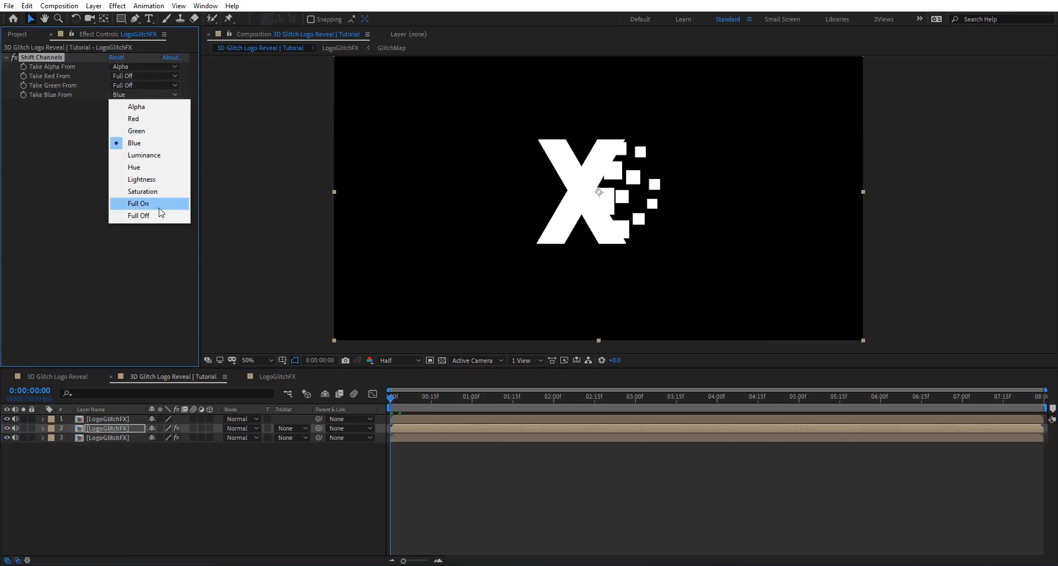
pyautogui.click(138, 216)
pyautogui.click(148, 85)
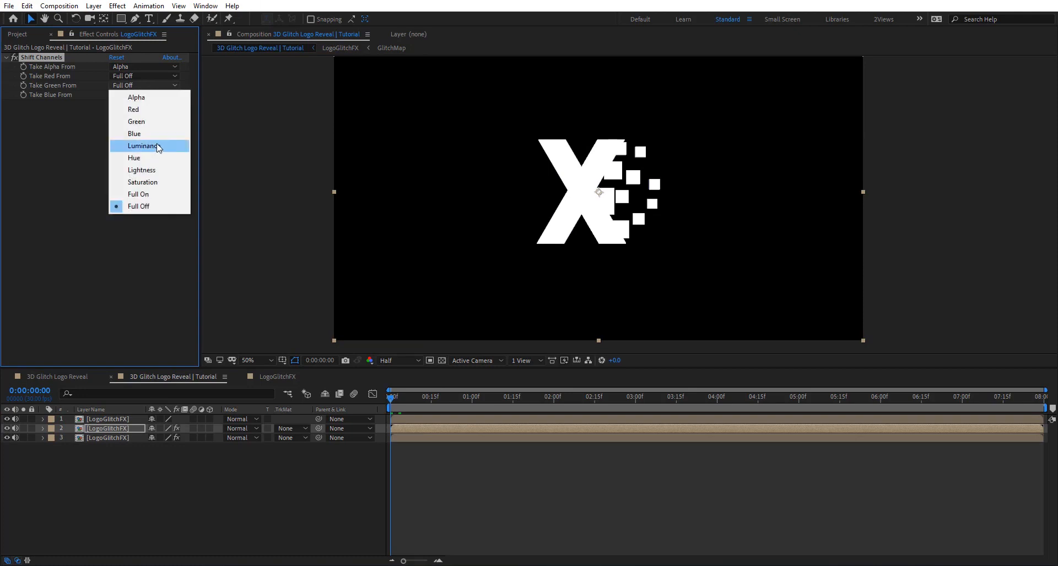
pyautogui.click(130, 122)
# Paste Shift Channels onto the top LogoGlitchFX layer, with Take Blue From set to Full Off and Take Red From set to Red
pyautogui.click(112, 421)
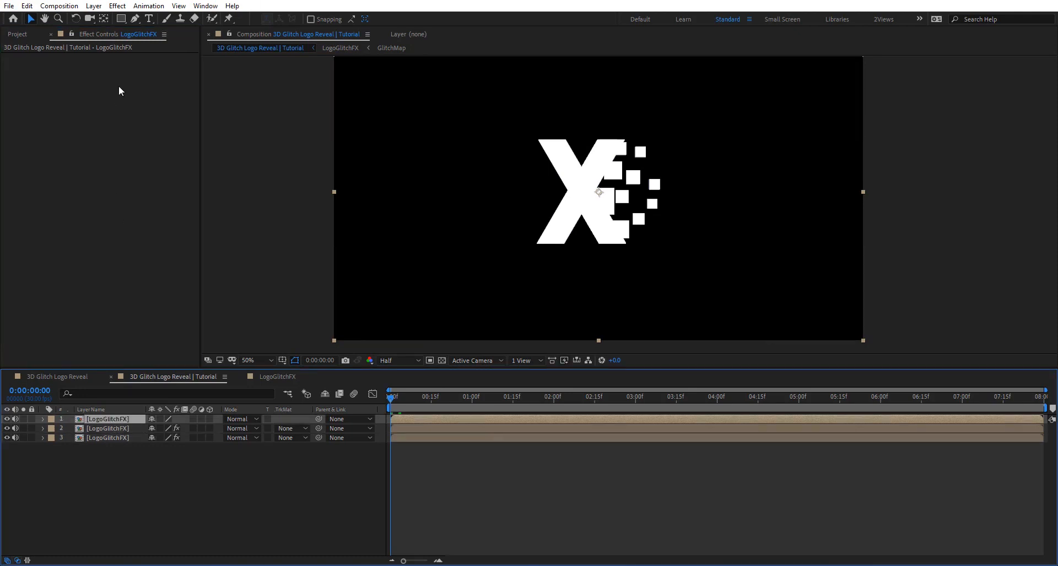
pyautogui.hotkey('ctrl', 'v')
pyautogui.click(133, 96)
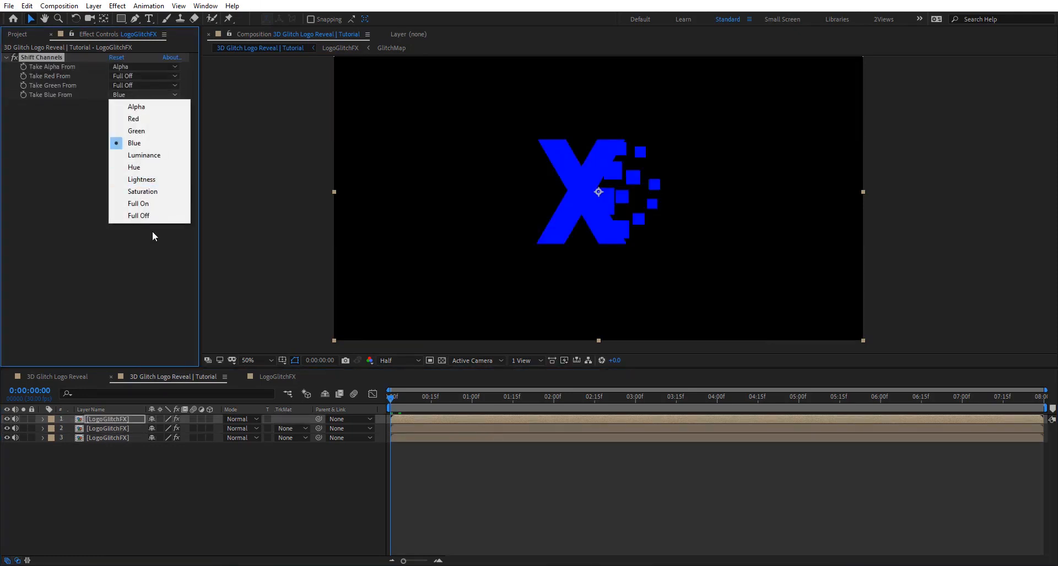
pyautogui.click(148, 217)
pyautogui.click(144, 78)
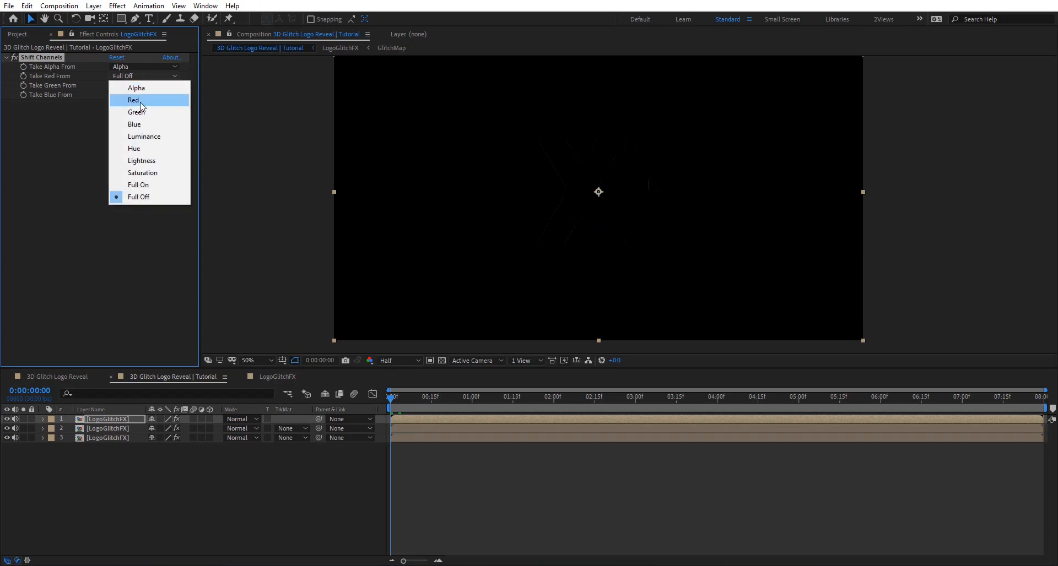
pyautogui.click(141, 101)
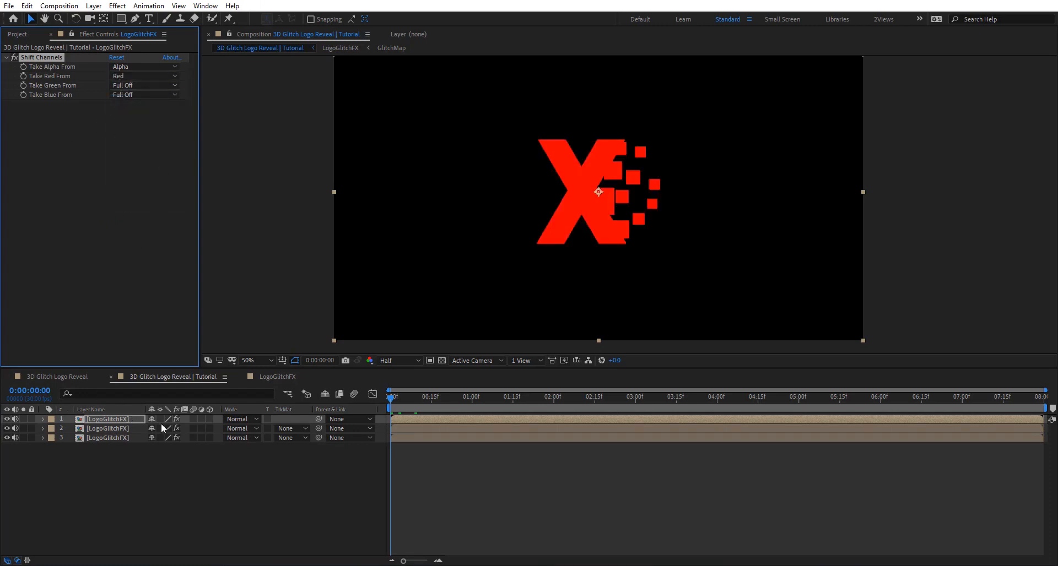
# Set the blending mode of the top two LogoGlitchFX layers to Screen
pyautogui.keyDown('shift'); pyautogui.click(112, 428); pyautogui.keyUp('shift')
pyautogui.click(254, 428)
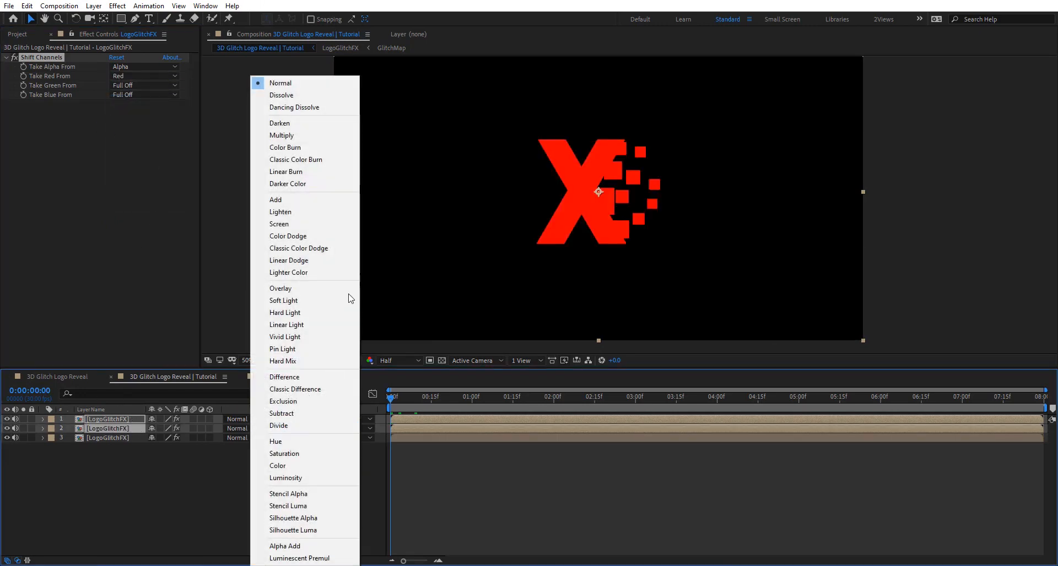
pyautogui.click(301, 225)
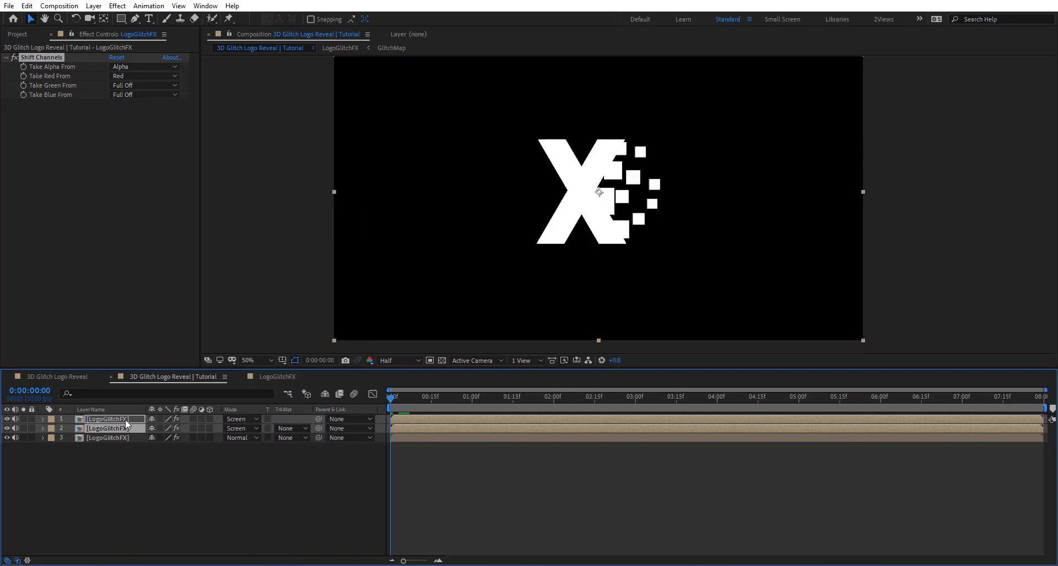
pyautogui.click(458, 472)
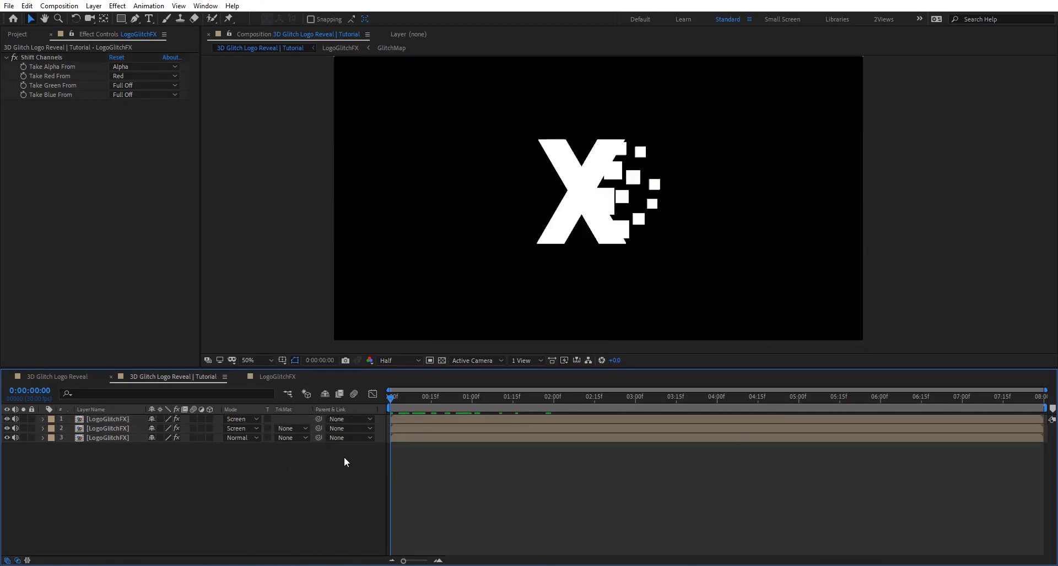
# Reveal the Position property of the top LogoGlitchFX layer
pyautogui.click(93, 420)
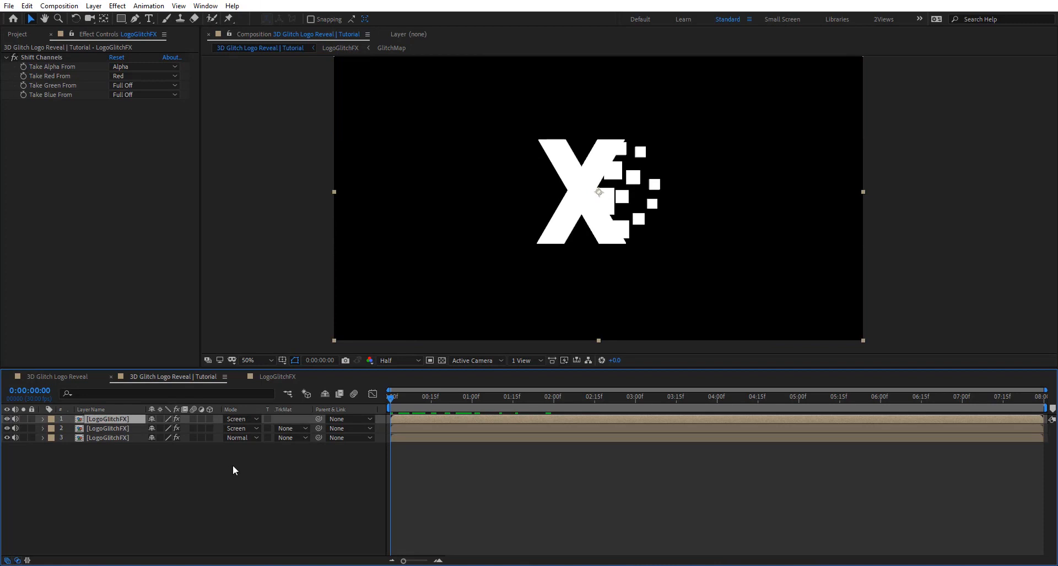
pyautogui.press('p')
pyautogui.moveTo(171, 433); pyautogui.dragTo(159, 433)
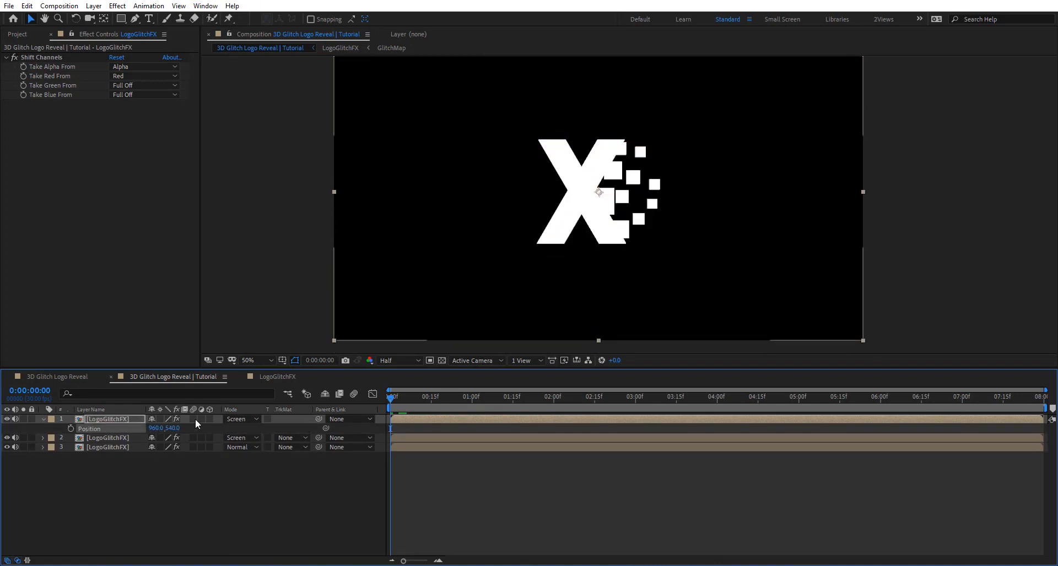
# Copy the Controller and Audio Amplitude layers from the LogoGlitchFX composition to the top of the 3D Glitch Logo Reveal | Tutorial composition
pyautogui.doubleClick(107, 419)
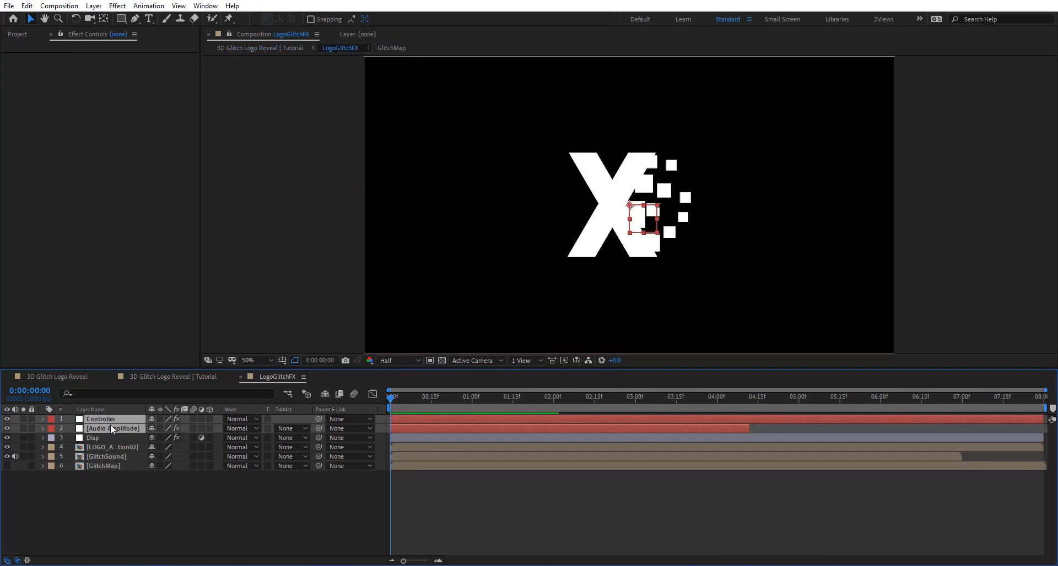
pyautogui.click(160, 376)
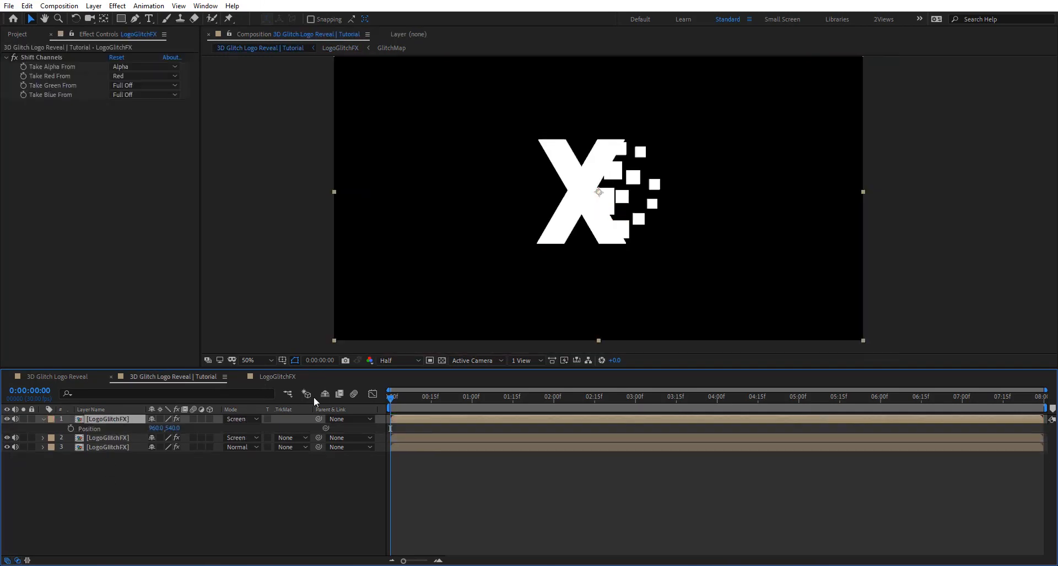
pyautogui.click(128, 519)
pyautogui.click(107, 419)
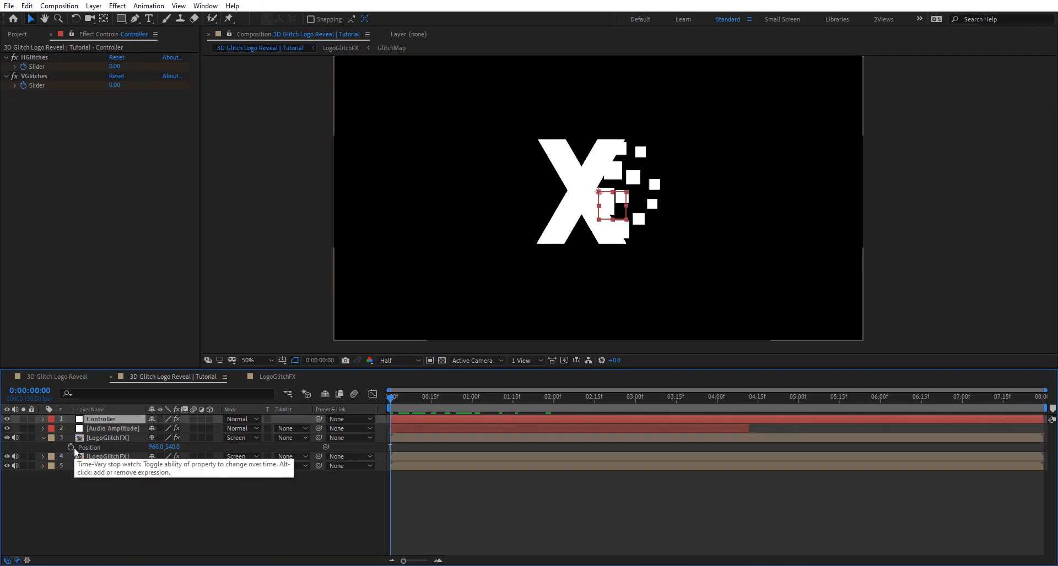
# Start a Position expression on the top LogoGlitchFX layer that assigns the Controller layer's HGlitches slider to variable B
pyautogui.keyDown('alt'); pyautogui.click(71, 448); pyautogui.keyUp('alt')
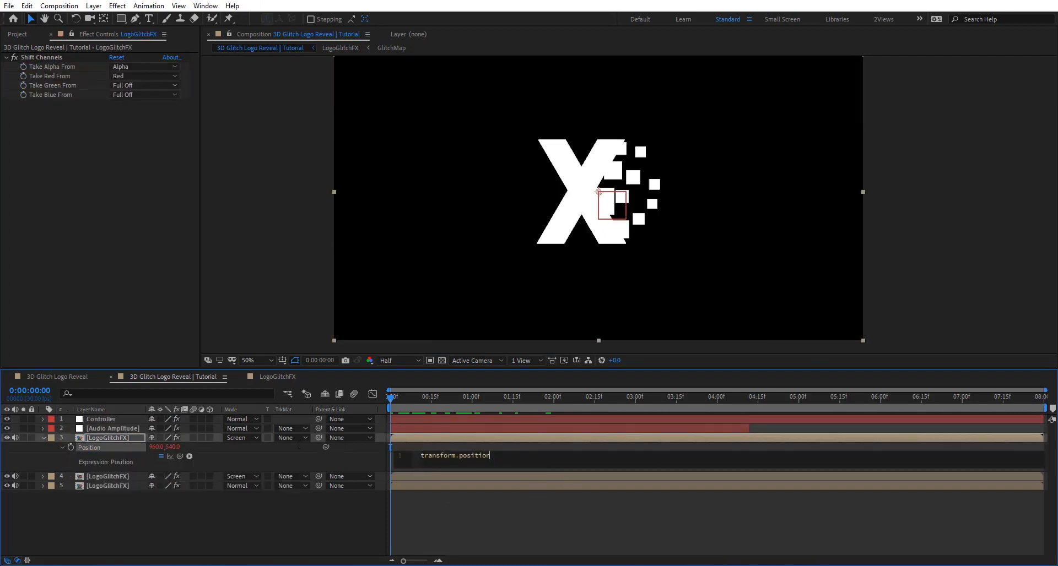
pyautogui.press('BackSpace')
pyautogui.write('B=')
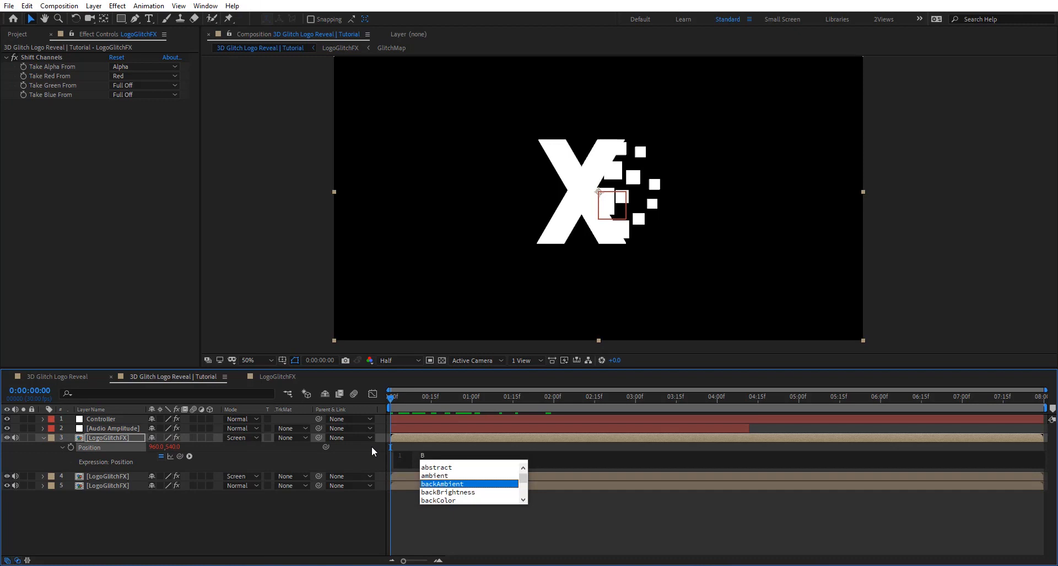
pyautogui.click(102, 421)
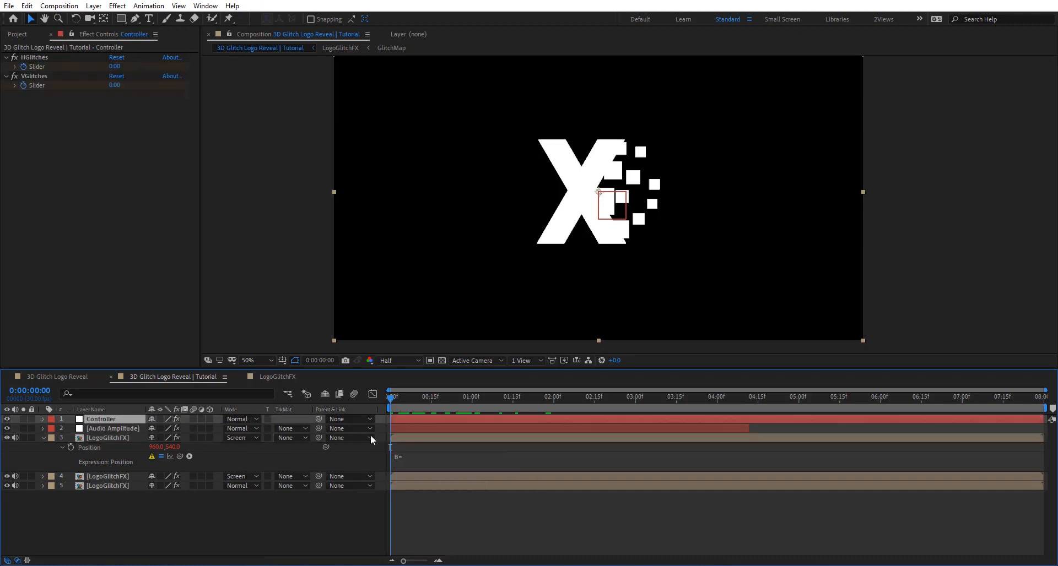
pyautogui.click(461, 465)
pyautogui.moveTo(179, 456); pyautogui.dragTo(43, 66)
pyautogui.press('Return')
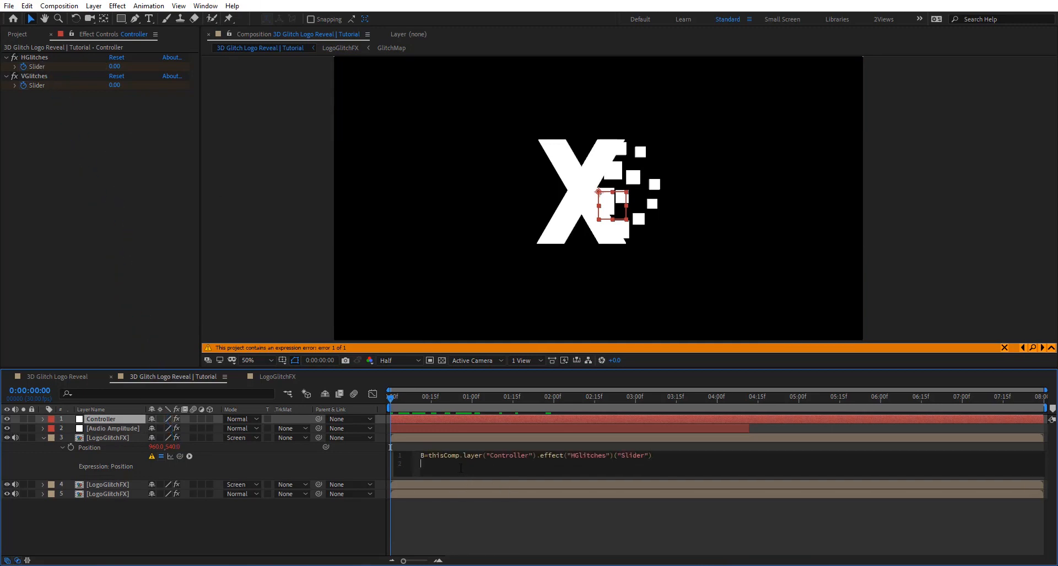
# Rename the variable holding the HGlitches slider in the Position expression to S
pyautogui.write('v')
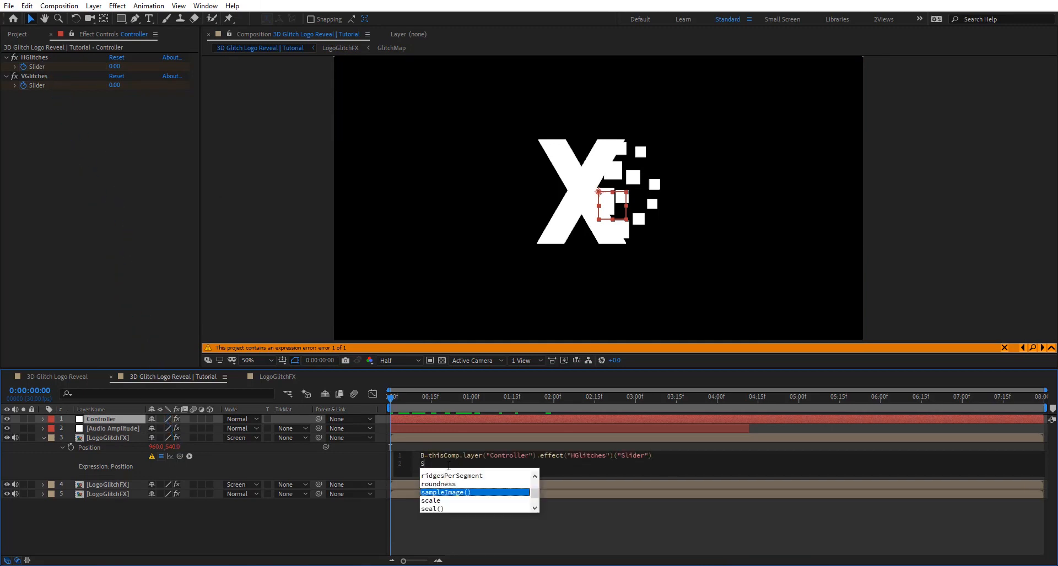
pyautogui.press('BackSpace')
pyautogui.write('B')
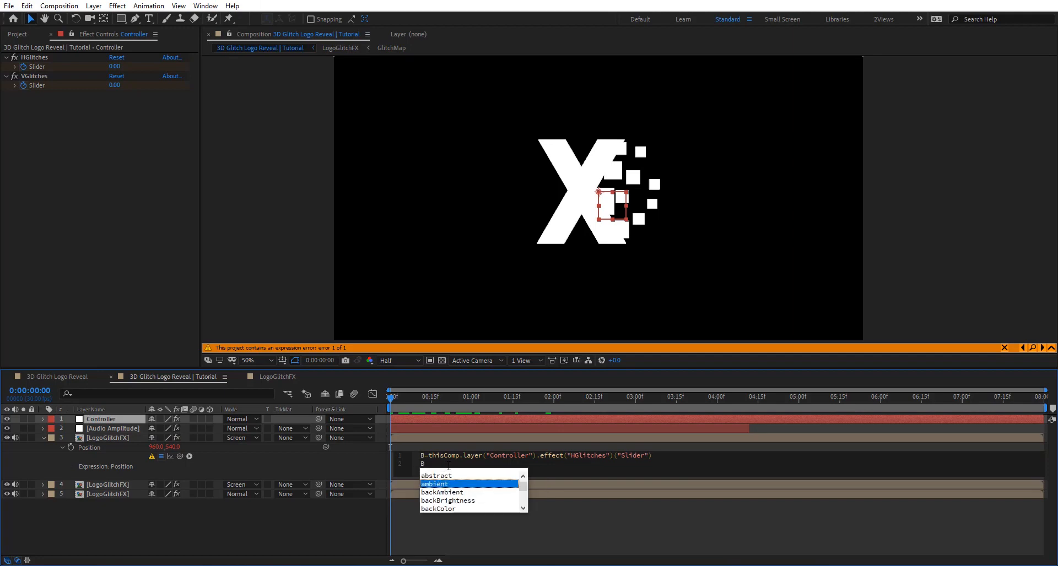
pyautogui.press('Left')
pyautogui.press('BackSpace')
pyautogui.write('S')
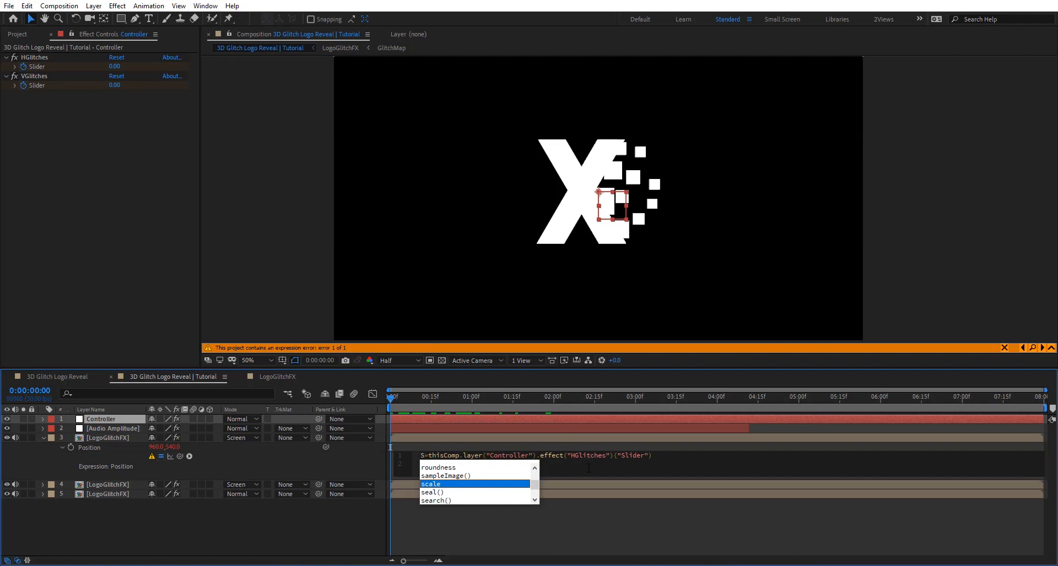
# Add a second line to the Position expression assigning the Audio Amplitude layer's Both Channels slider to B
pyautogui.click(421, 467)
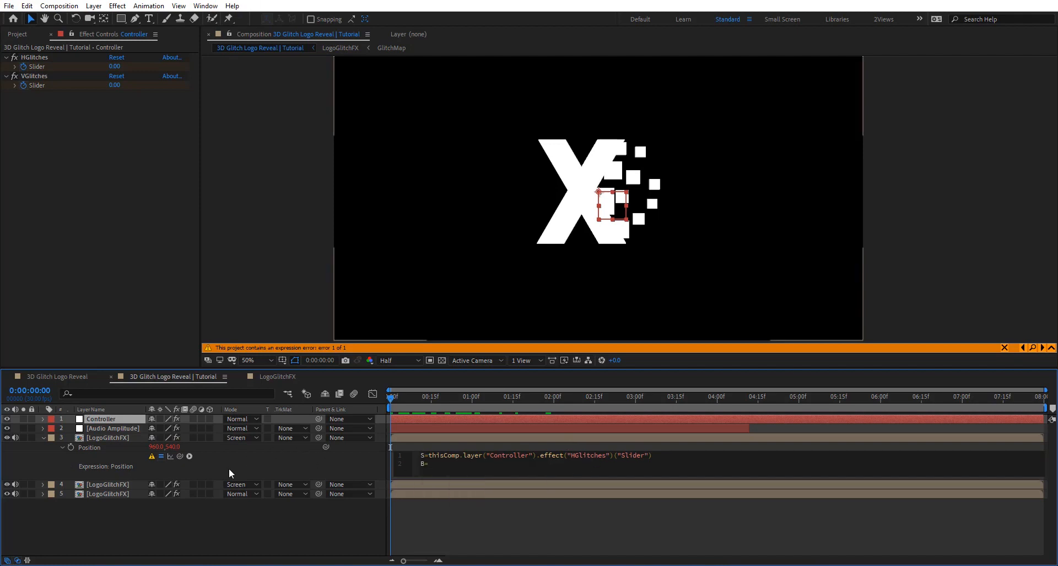
pyautogui.click(113, 428)
pyautogui.click(435, 475)
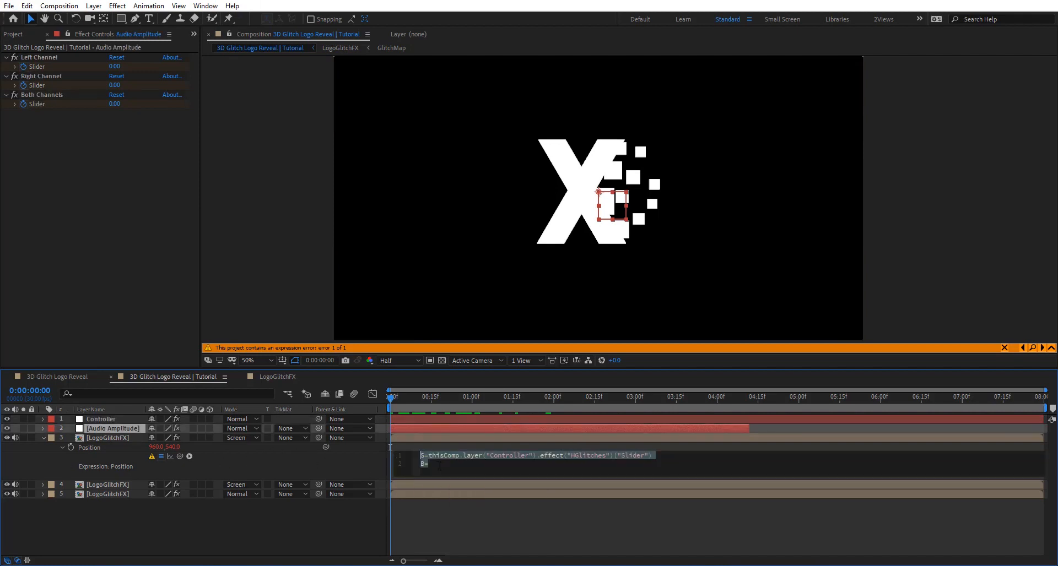
pyautogui.moveTo(179, 456); pyautogui.dragTo(38, 104)
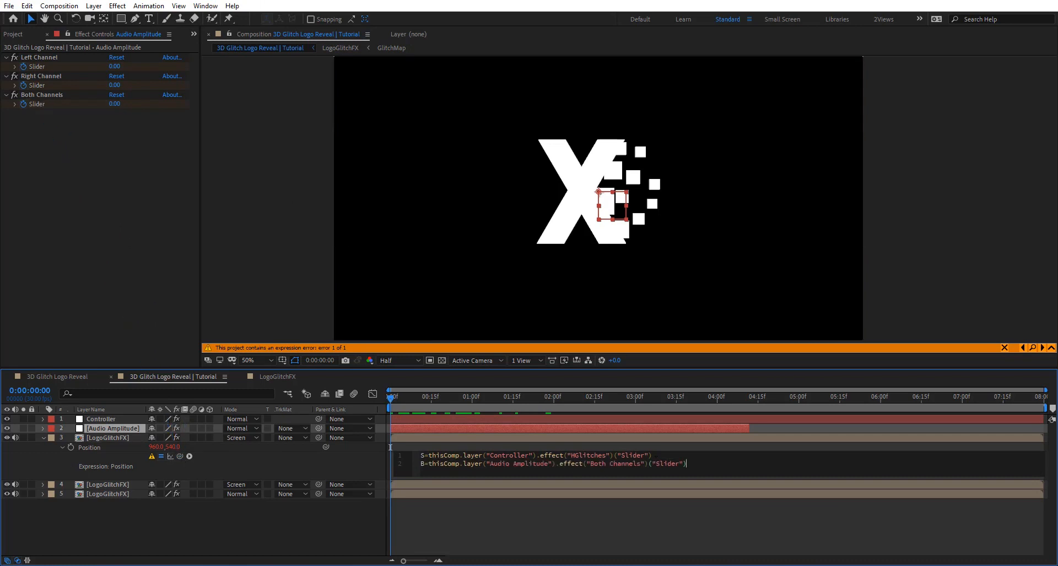
pyautogui.press('Return')
# Complete the Position expression with V=B*S followed by wiggle(7,V), and apply it
pyautogui.press('Return')
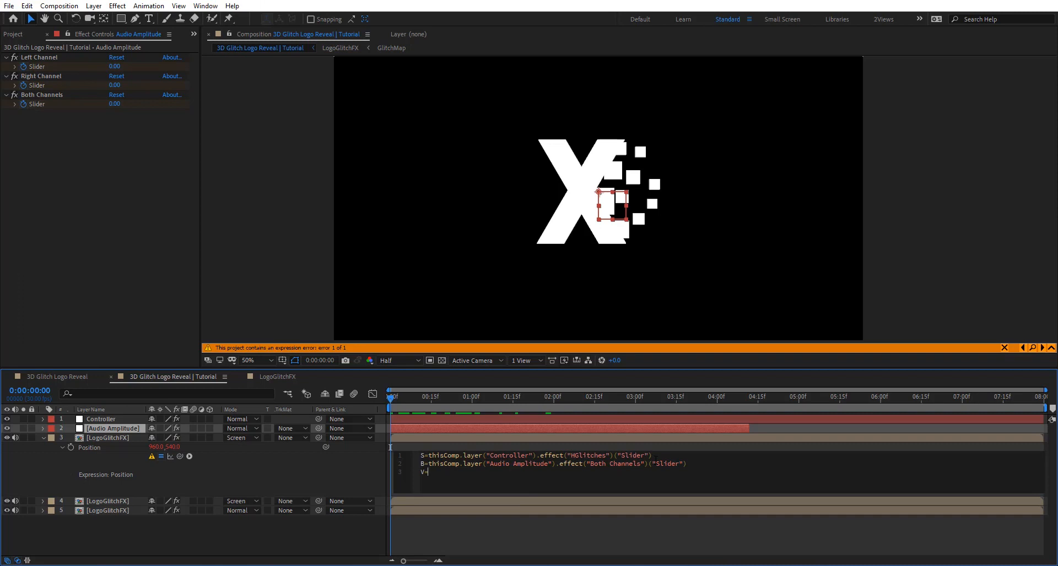
pyautogui.write('V=B*S')
pyautogui.press('Return')
pyautogui.hotkey('ctrl', 'z')
pyautogui.press('Return')
pyautogui.write('Wiggl;e')
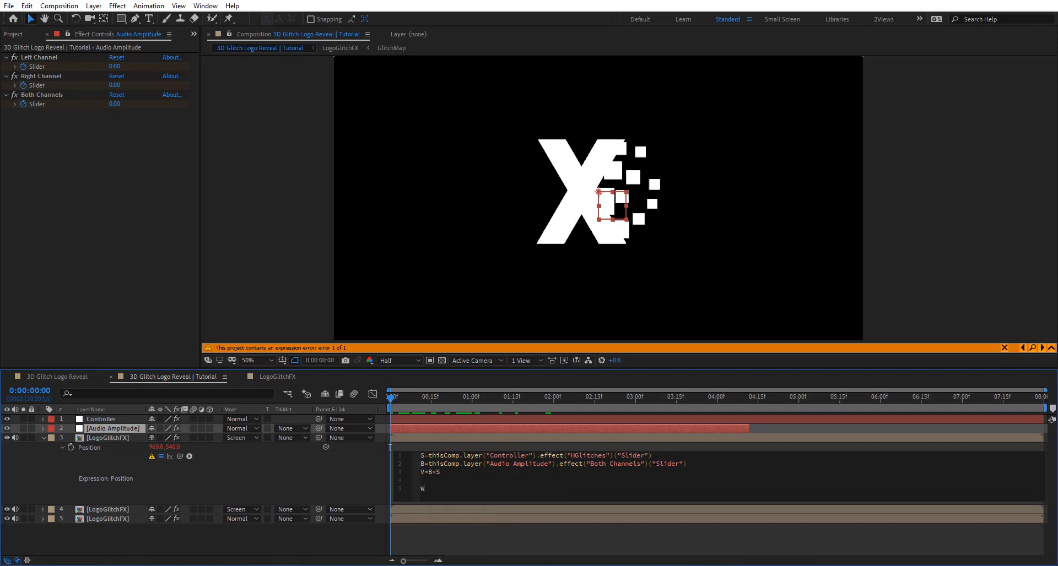
pyautogui.press('BackSpace')
pyautogui.press('BackSpace')
pyautogui.press('BackSpace')
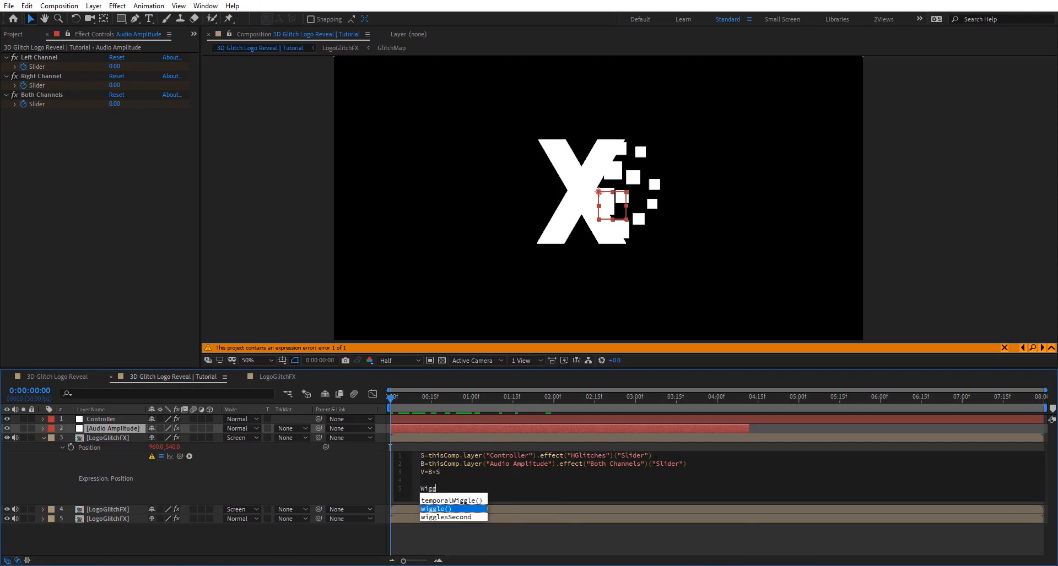
pyautogui.press('Return')
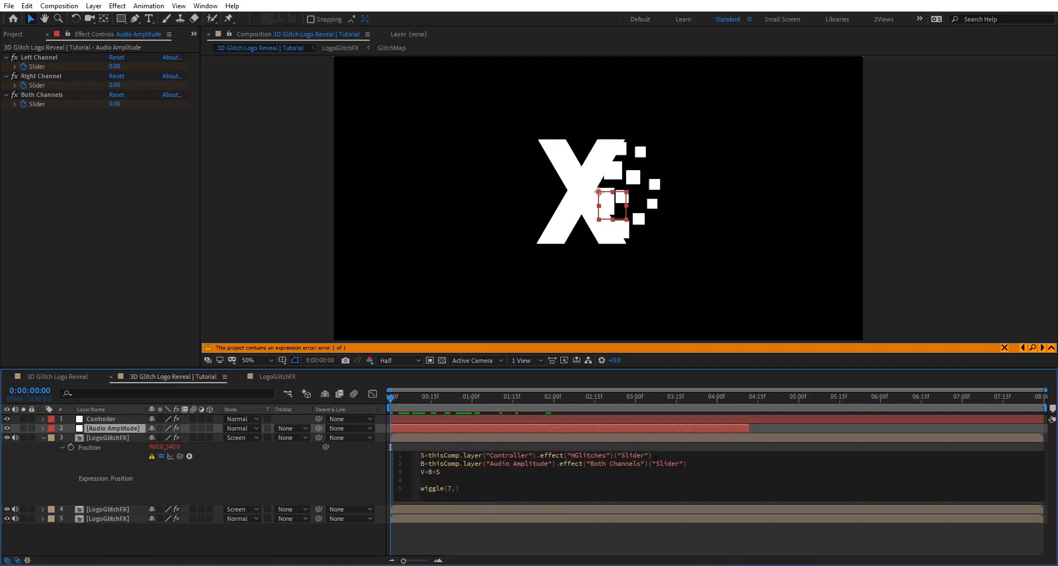
pyautogui.write('7,V')
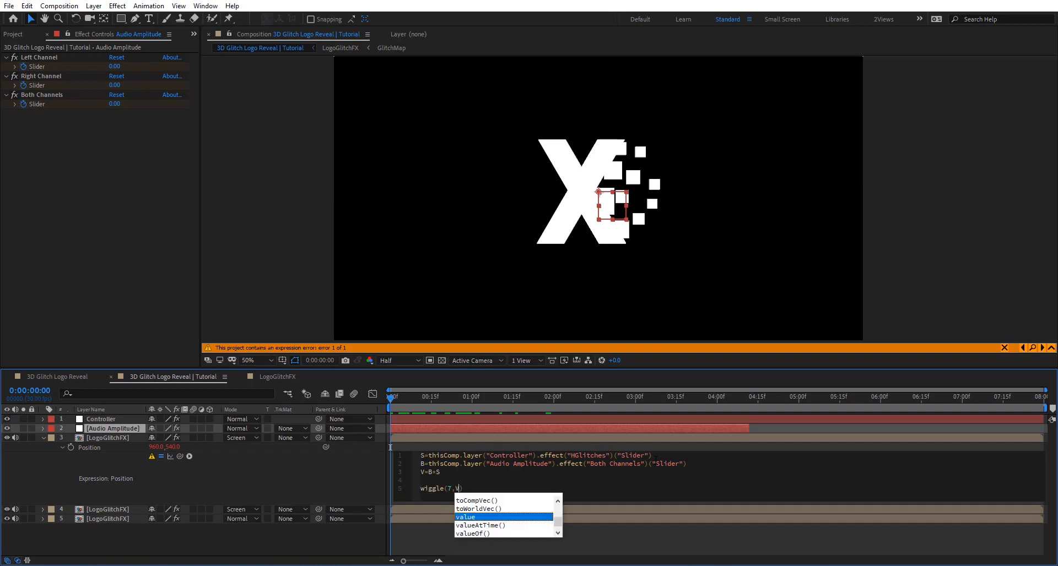
pyautogui.click(374, 492)
# Preview the composition from the start and scrub to 0:00:02:13 to check the channel-split wiggle
pyautogui.moveTo(391, 398); pyautogui.dragTo(351, 397)
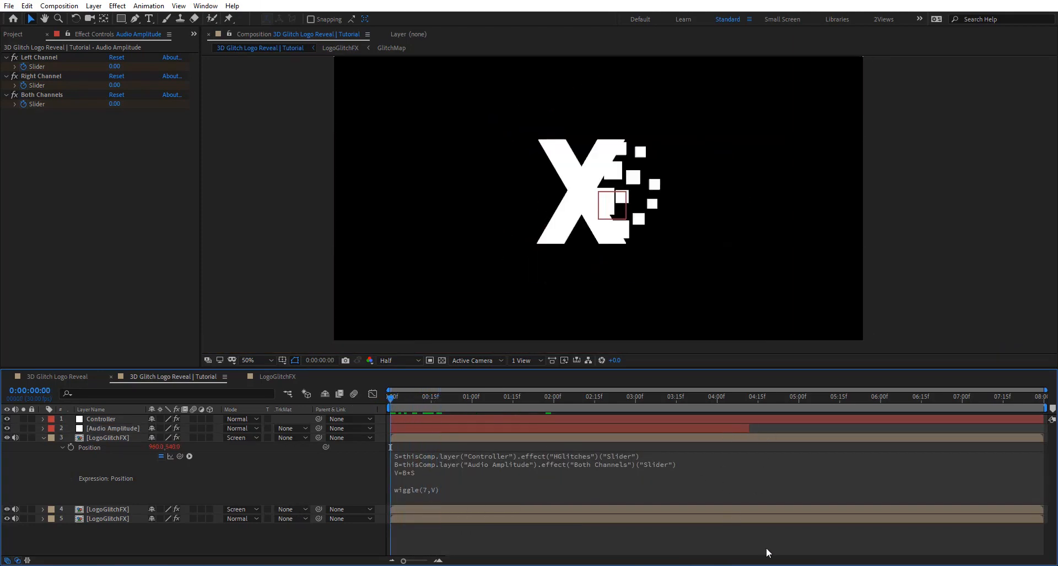
pyautogui.press('space')
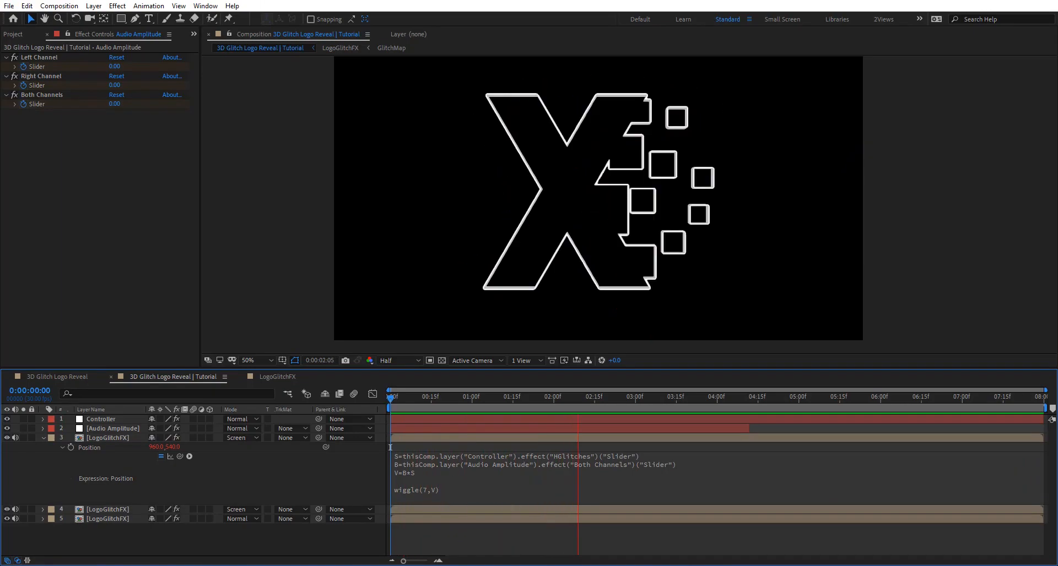
pyautogui.press('space')
pyautogui.moveTo(406, 396); pyautogui.dragTo(589, 417)
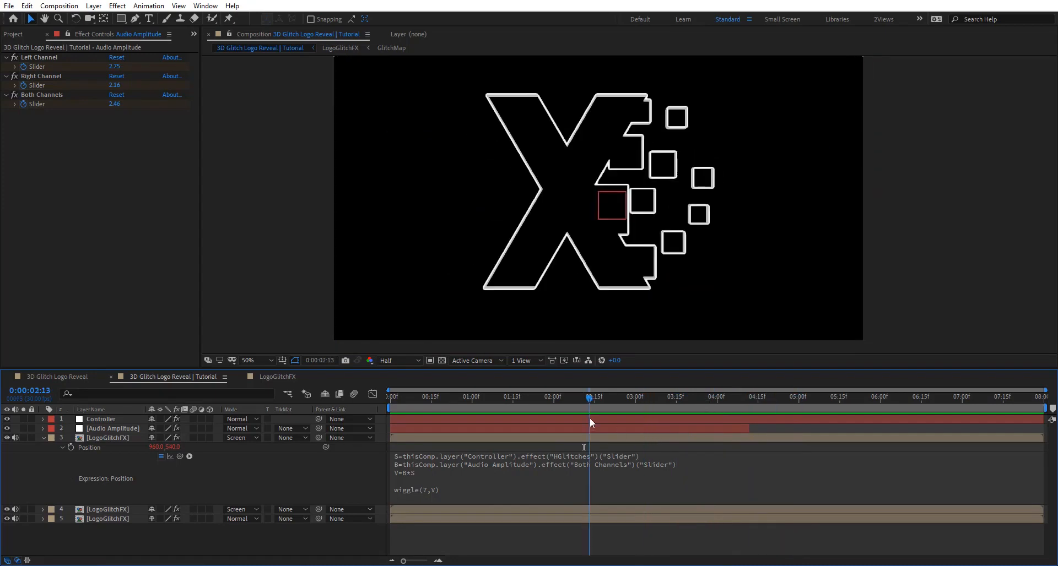
# Pre-compose all five layers, including Controller and Audio Amplitude, into a composition named GLitch_chroma
pyautogui.click(44, 438)
pyautogui.click(98, 456)
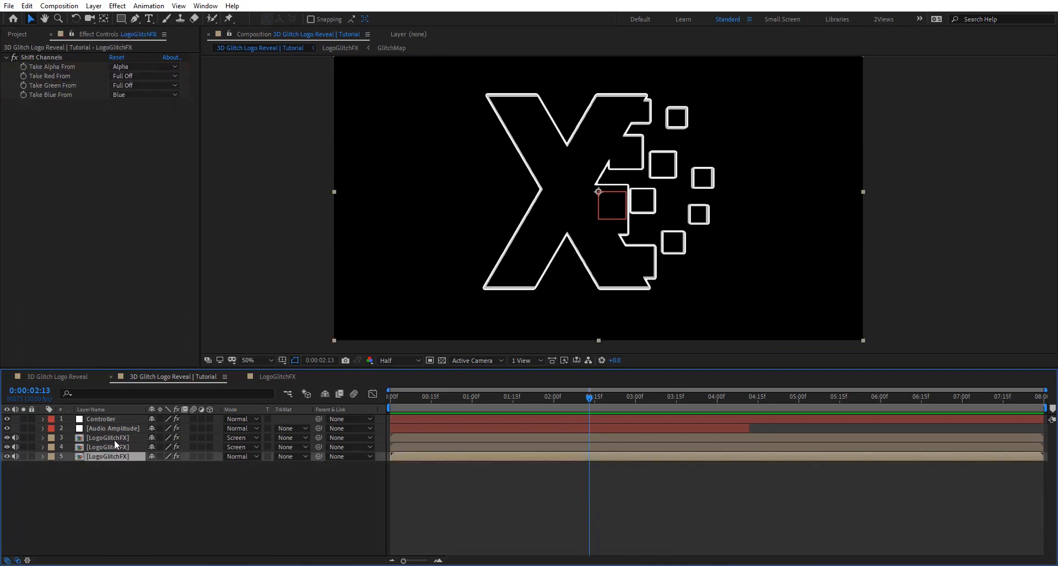
pyautogui.keyDown('shift'); pyautogui.click(114, 420); pyautogui.keyUp('shift')
pyautogui.hotkey('ctrl', 'shift', 'c')
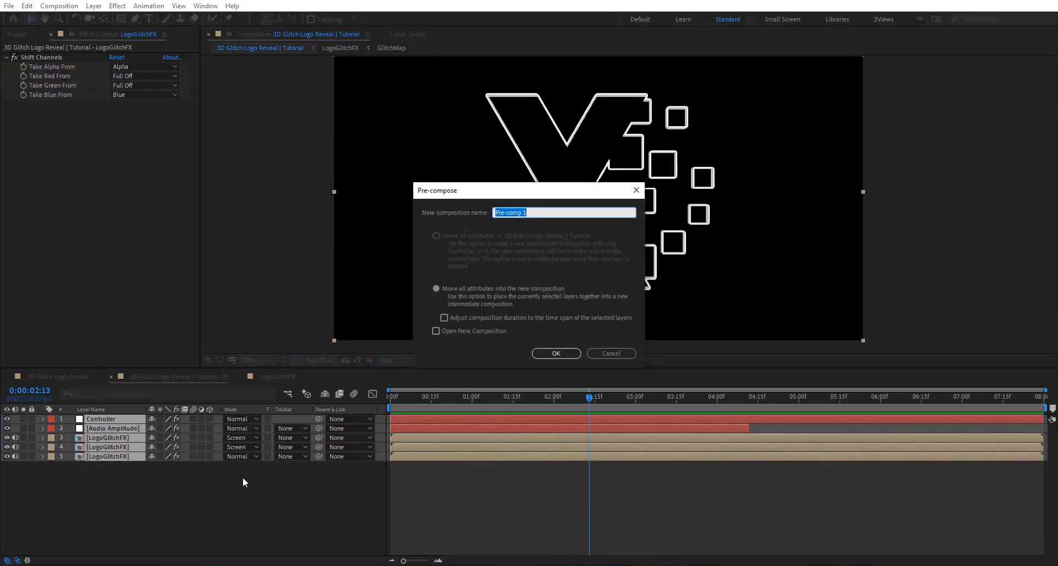
pyautogui.write('GLitch_chroma')
pyautogui.press('Return')
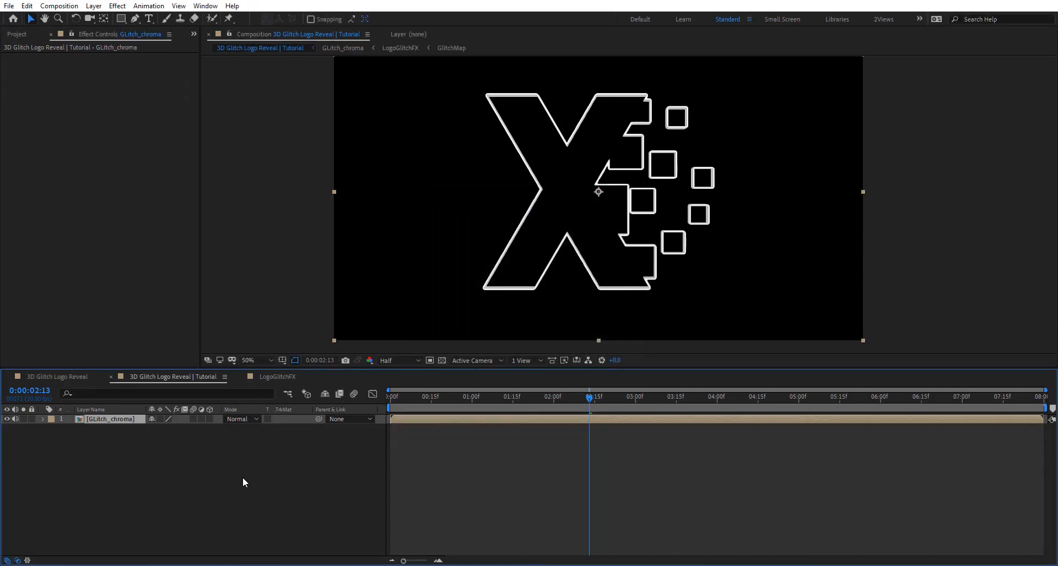
# Play the pre-composed glitch animation from the beginning
pyautogui.press('Home')
pyautogui.press('space')
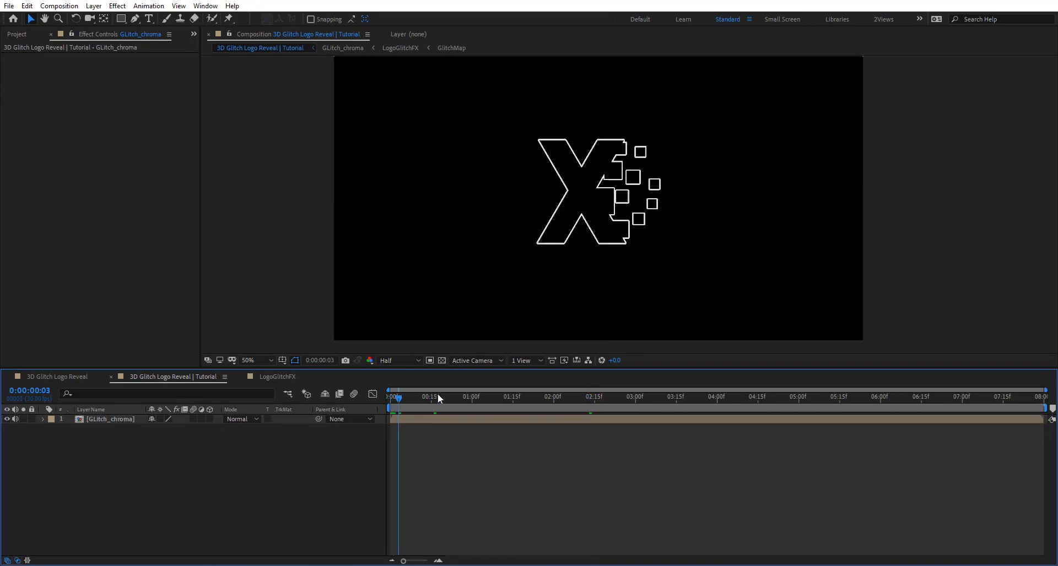
pyautogui.press('space')
# Apply Optics Compensation to the GLitch_chroma layer with Reverse Lens Distortion enabled and Field of View at about 126.6
pyautogui.click(406, 395)
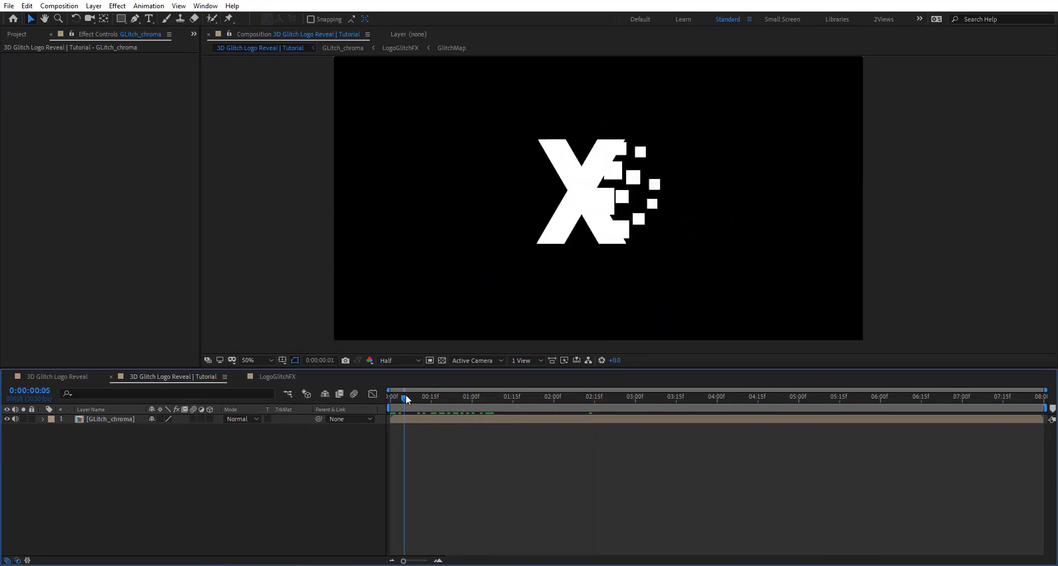
pyautogui.click(117, 419)
pyautogui.hotkey('ctrl', 'space')
pyautogui.write('opt')
pyautogui.press('Down')
pyautogui.press('Down')
pyautogui.press('Down')
pyautogui.press('Down')
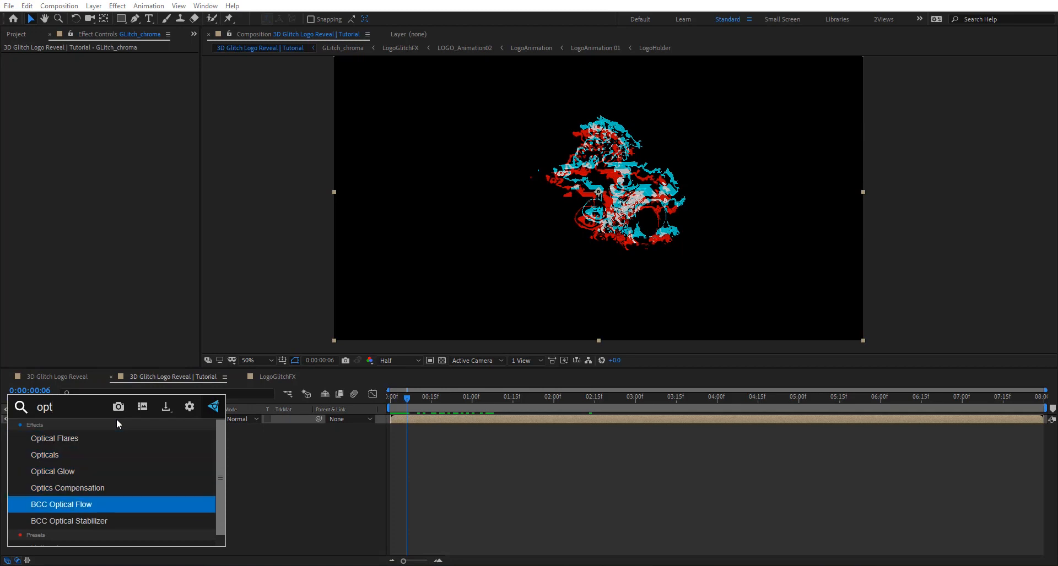
pyautogui.press('Up')
pyautogui.press('Return')
pyautogui.click(124, 78)
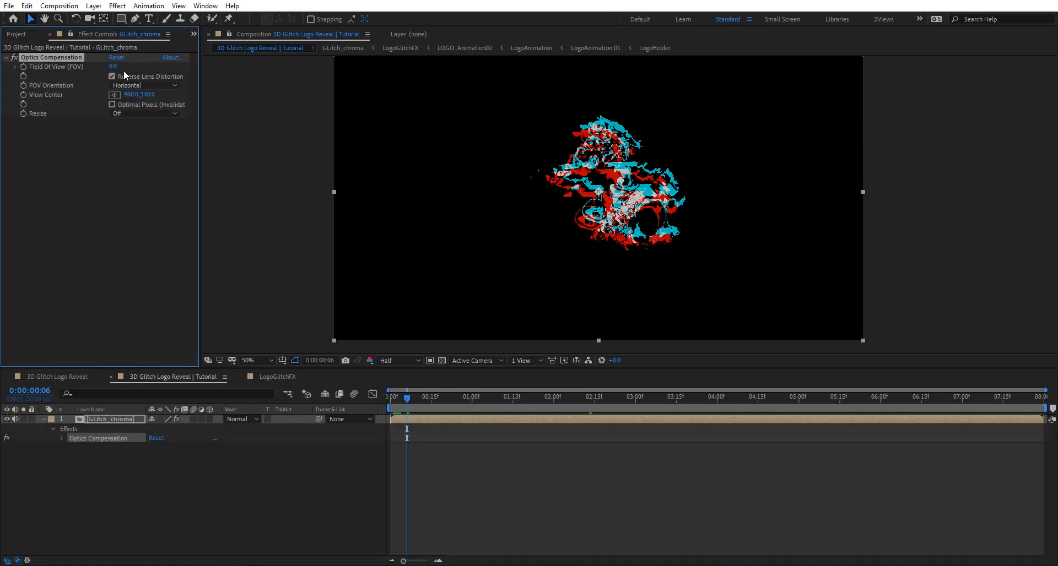
pyautogui.moveTo(172, 66); pyautogui.dragTo(903, 128)
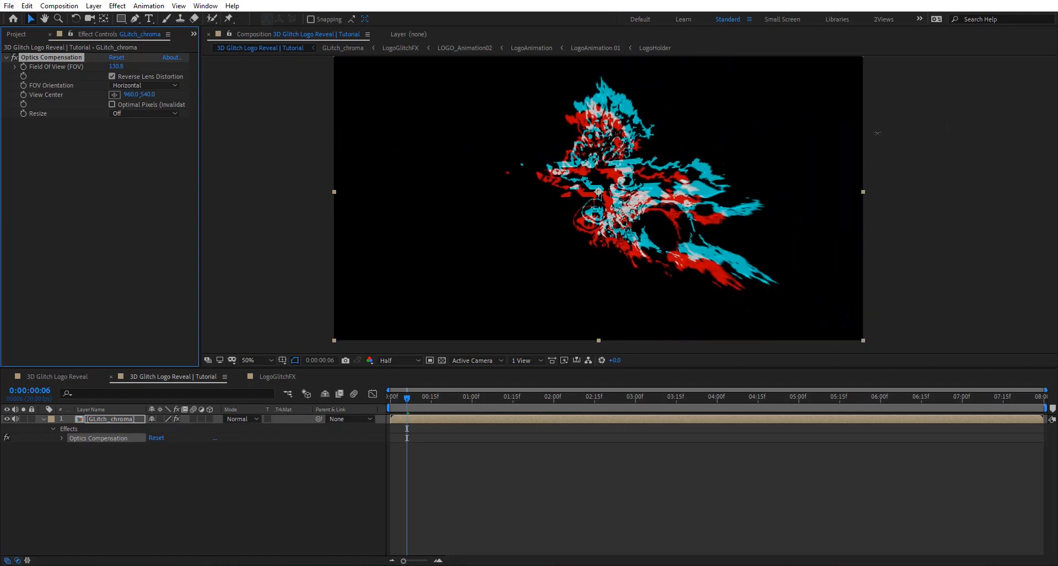
# Return to the first frame and paste the copied Audio Amplitude and Controller layers above GLitch_chroma
pyautogui.moveTo(408, 398); pyautogui.dragTo(338, 395)
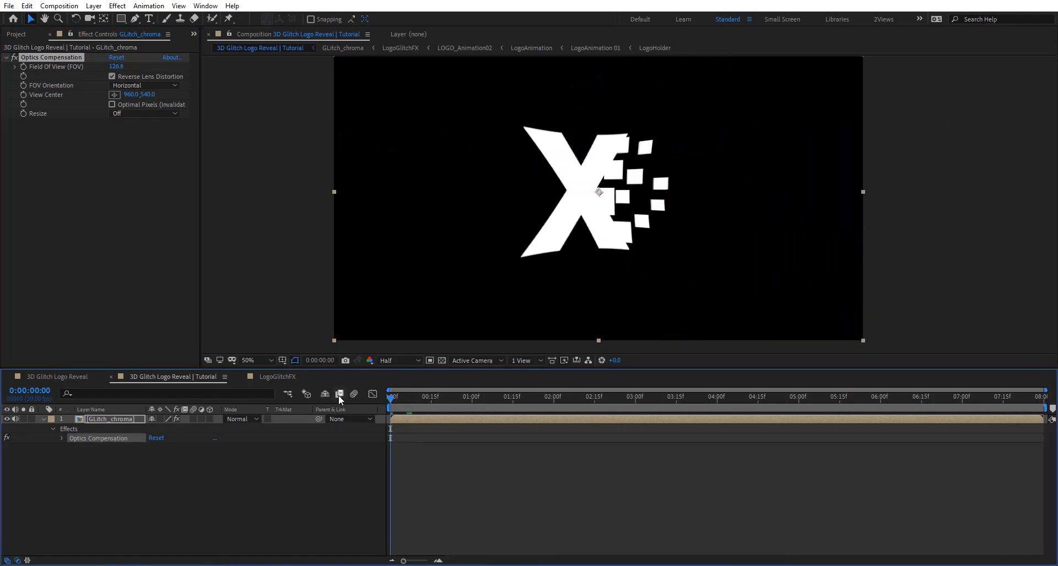
pyautogui.hotkey('ctrl', 'v')
pyautogui.click(152, 491)
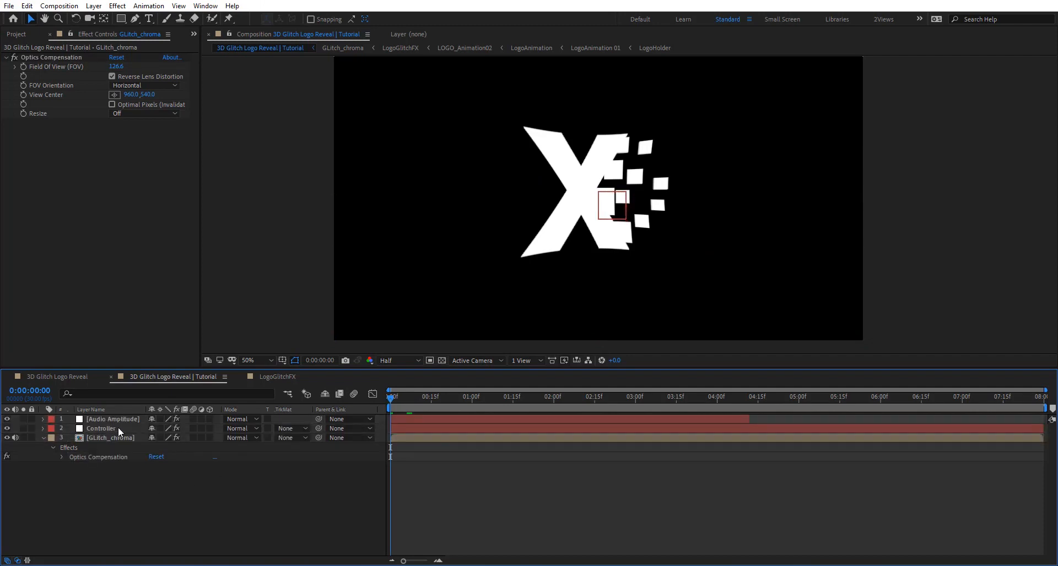
pyautogui.click(118, 427)
# Start a Field of View expression on GLitch_chroma's Optics Compensation, assigning Audio Amplitude's Both Channels slider to B
pyautogui.click(109, 439)
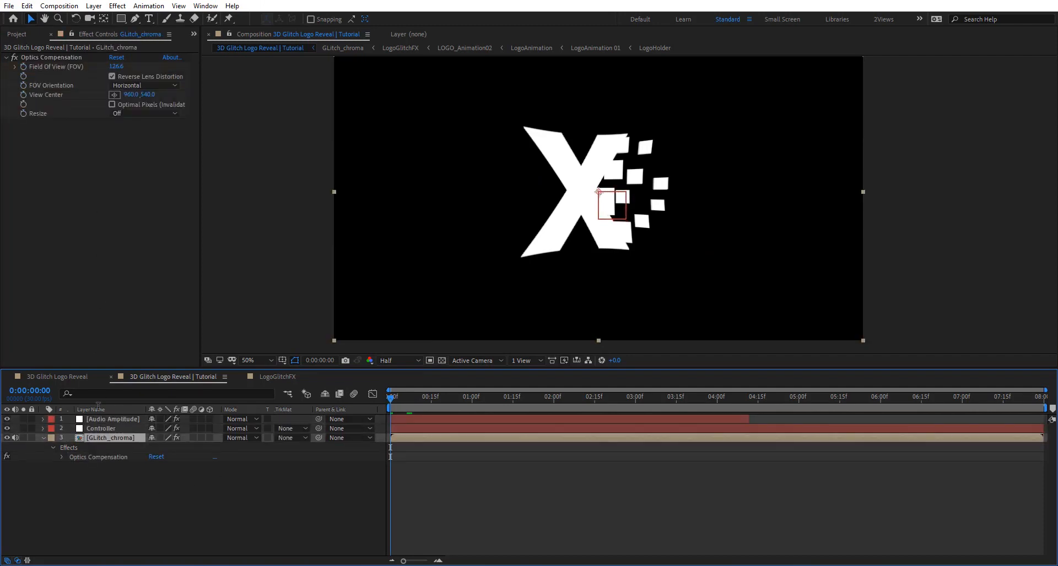
pyautogui.keyDown('alt'); pyautogui.click(23, 66); pyautogui.keyUp('alt')
pyautogui.click(109, 419)
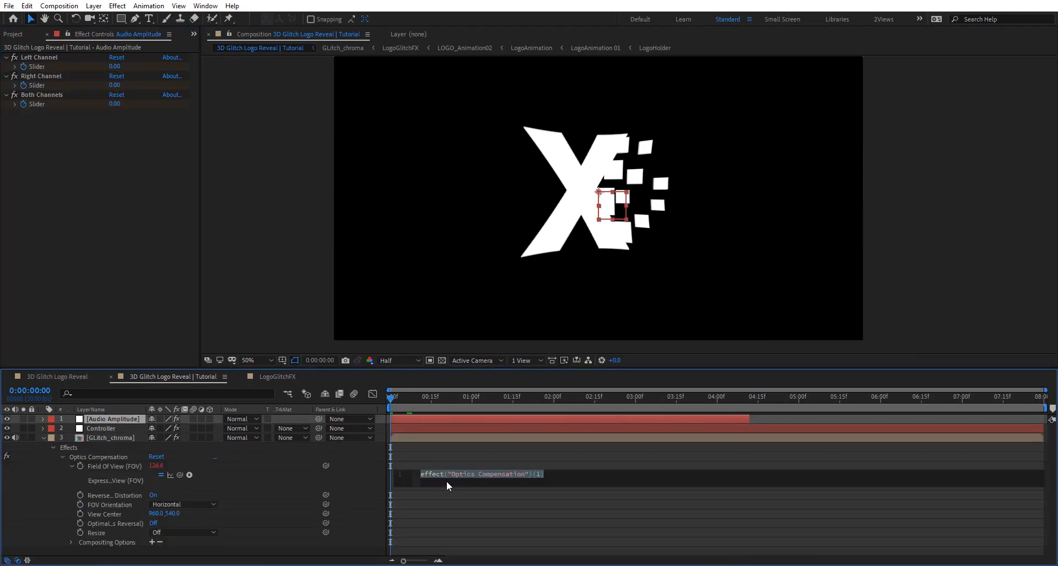
pyautogui.write('B=')
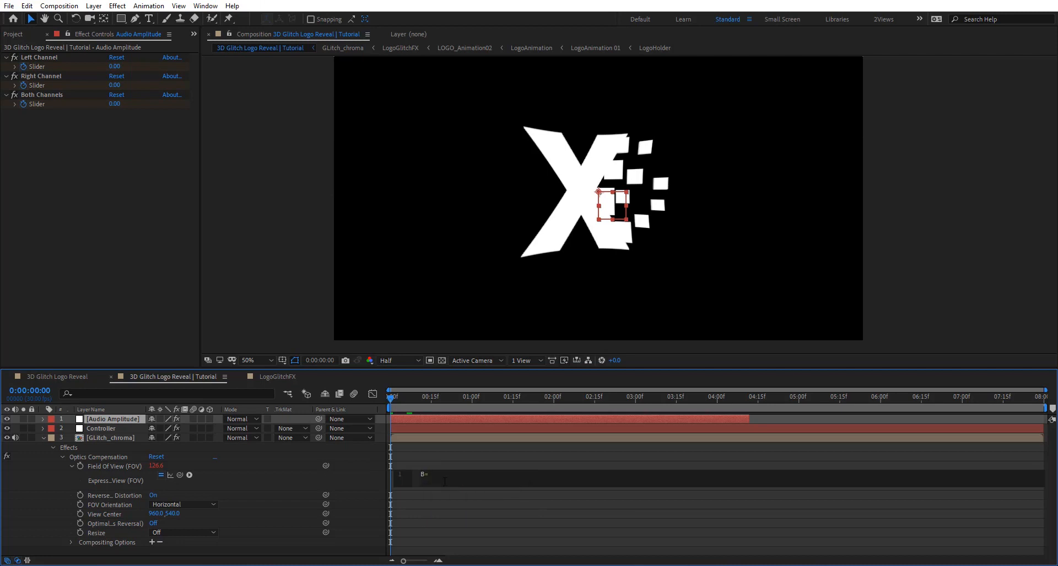
pyautogui.moveTo(180, 474); pyautogui.dragTo(35, 104)
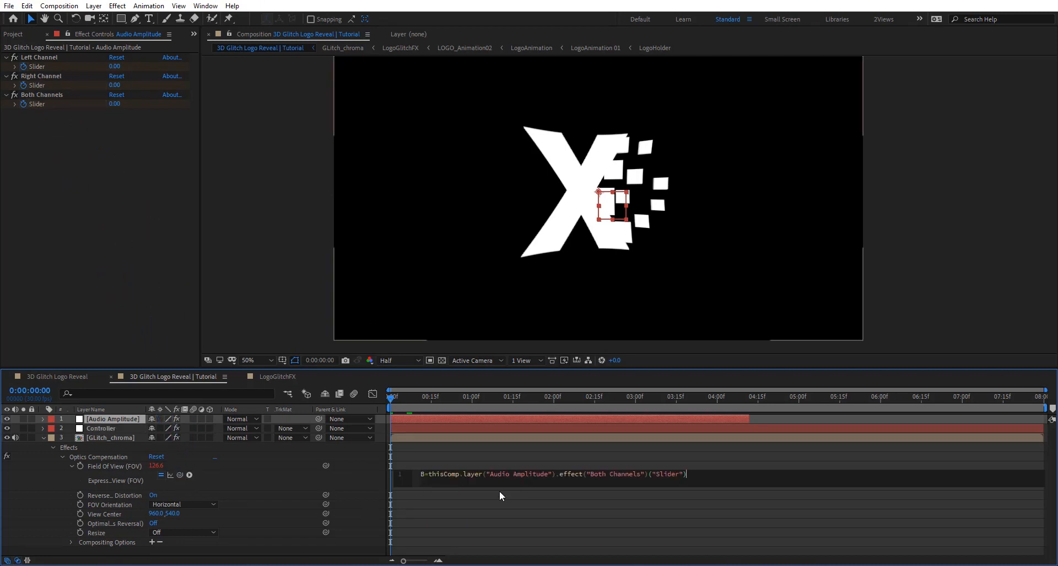
# Add a line to the Field of View expression assigning the Controller layer's HGlitches slider to S, and begin a third line
pyautogui.press('Return')
pyautogui.write('S=')
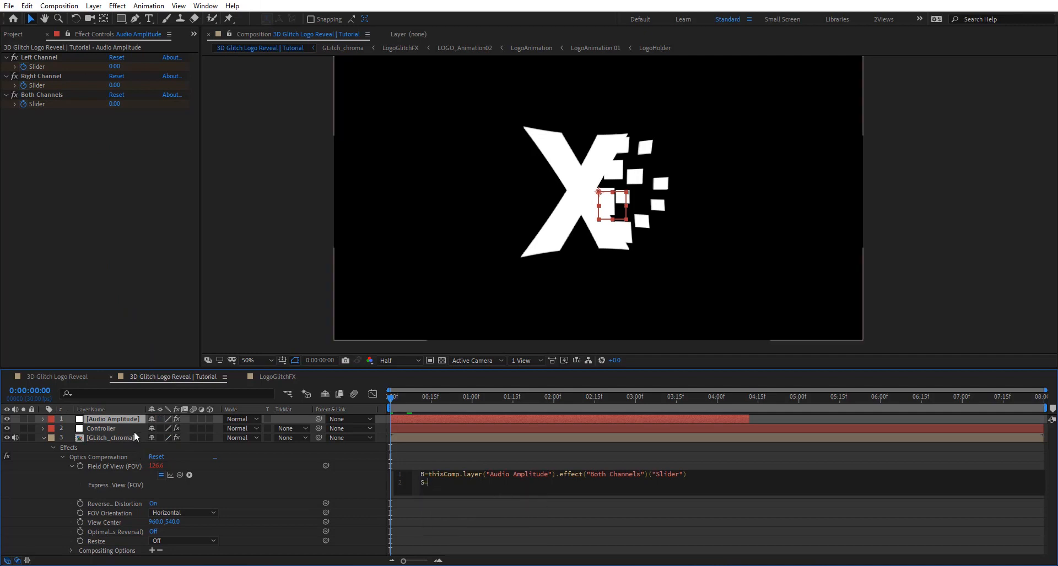
pyautogui.click(105, 429)
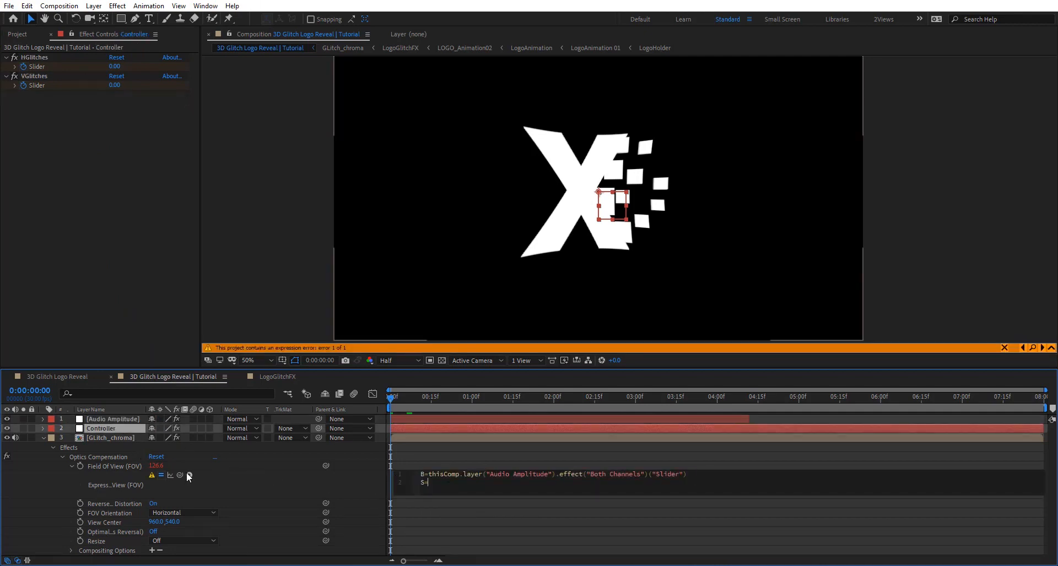
pyautogui.moveTo(178, 474); pyautogui.dragTo(37, 67)
pyautogui.press('Return')
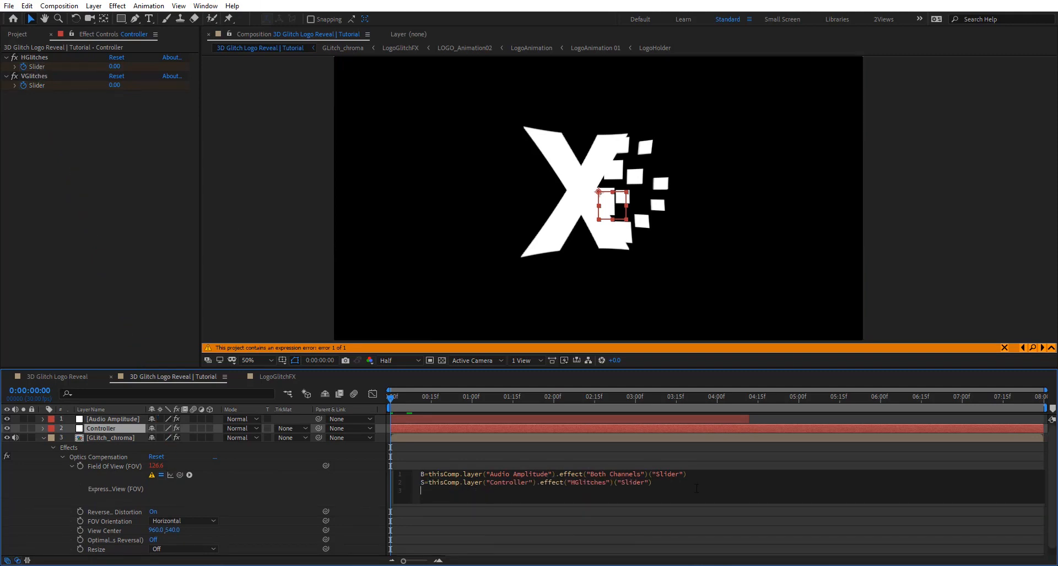
# Complete the third line of the Field of View expression as O=B*S, apply it, and preview the animated logo
pyautogui.write('O')
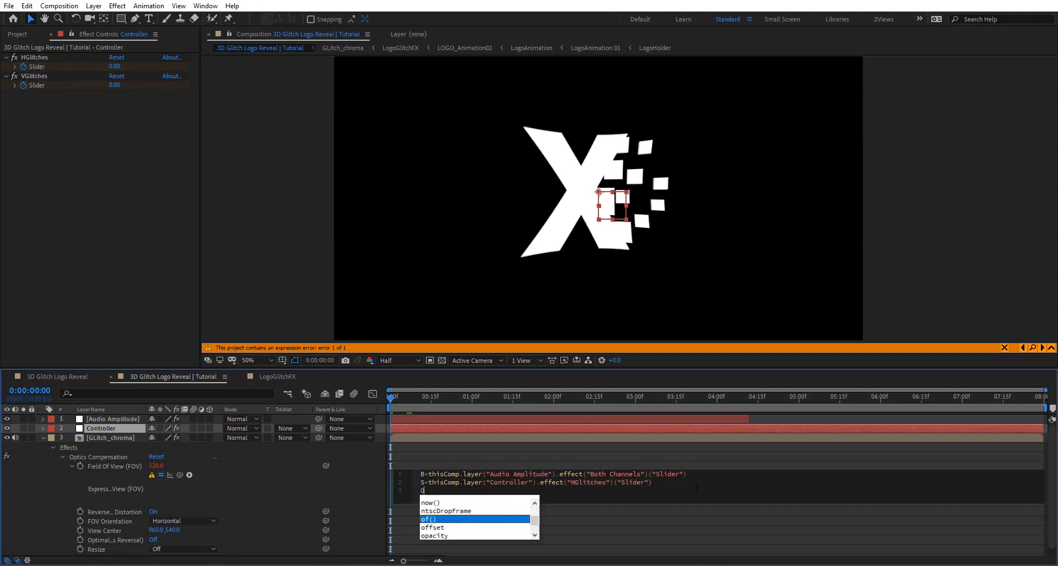
pyautogui.write('=B*S')
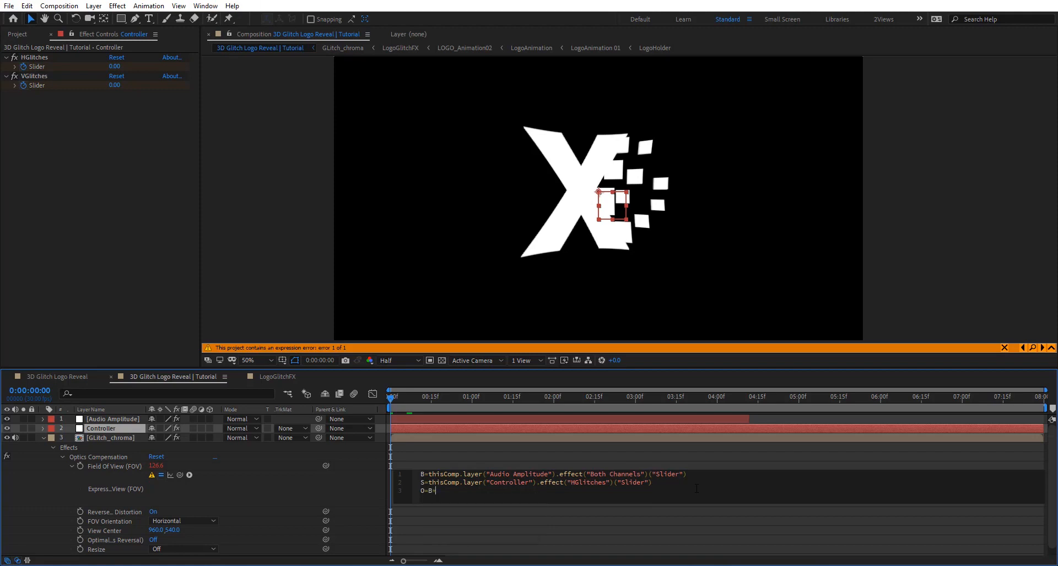
pyautogui.click(557, 545)
pyautogui.press('space')
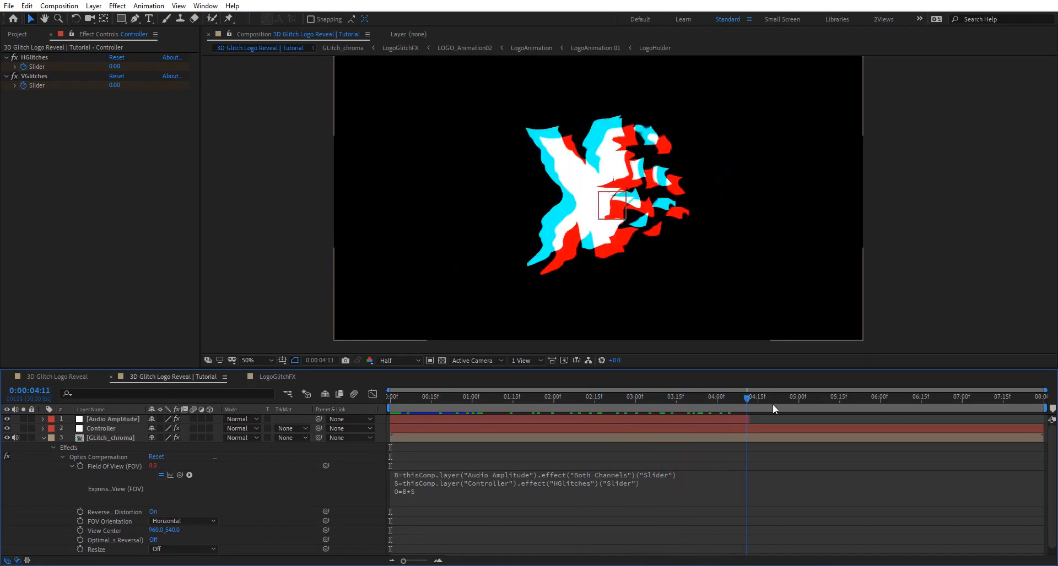
pyautogui.press('space')
pyautogui.click(434, 421)
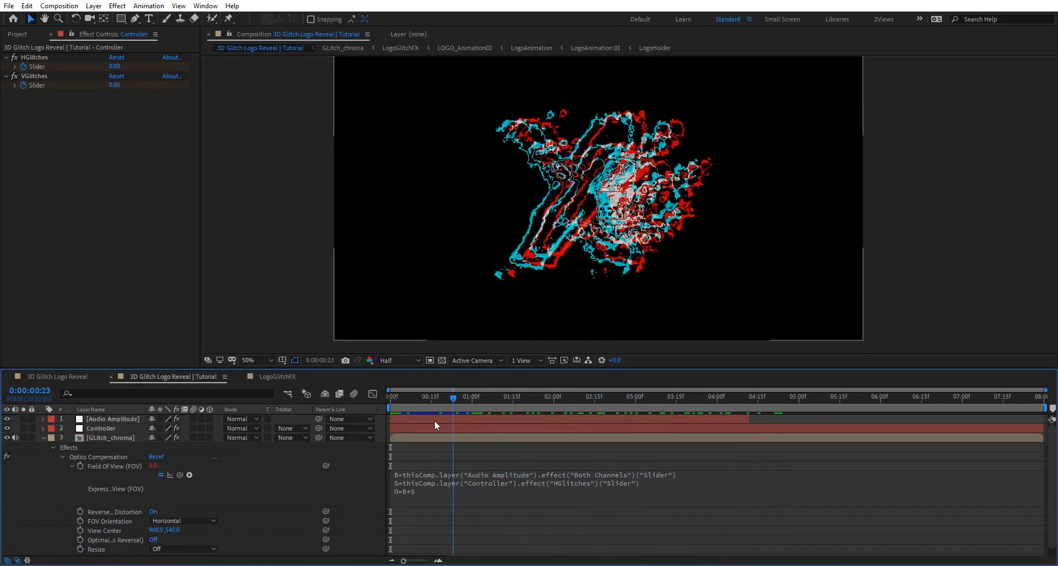
# Add a fourth line to the Field of View expression with the interpolation function linear(t, tMin, tMax, value1, value2)
pyautogui.click(425, 492)
pyautogui.click(455, 493)
pyautogui.press('Return')
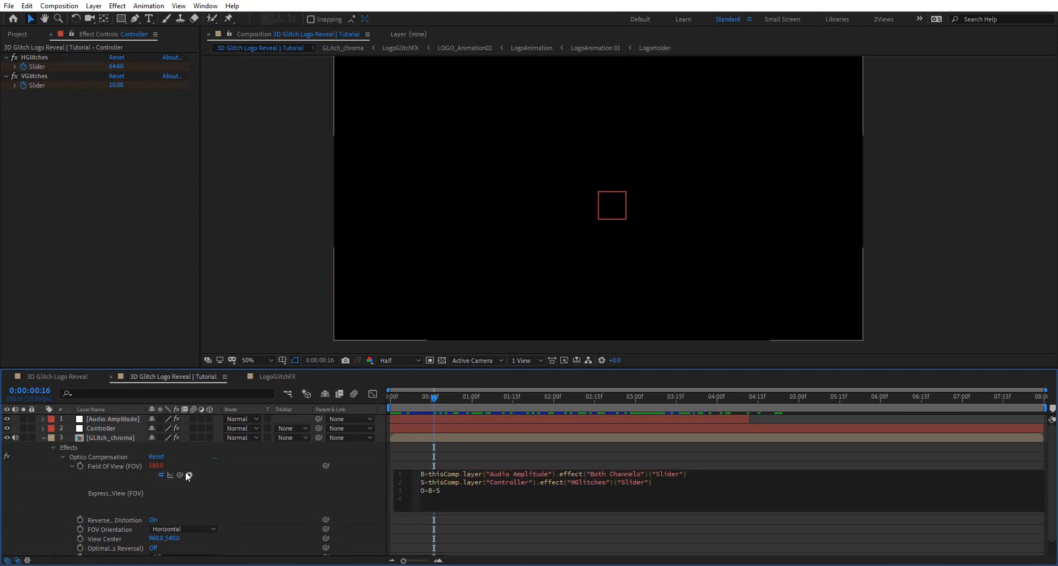
pyautogui.click(189, 475)
pyautogui.moveTo(232, 291)
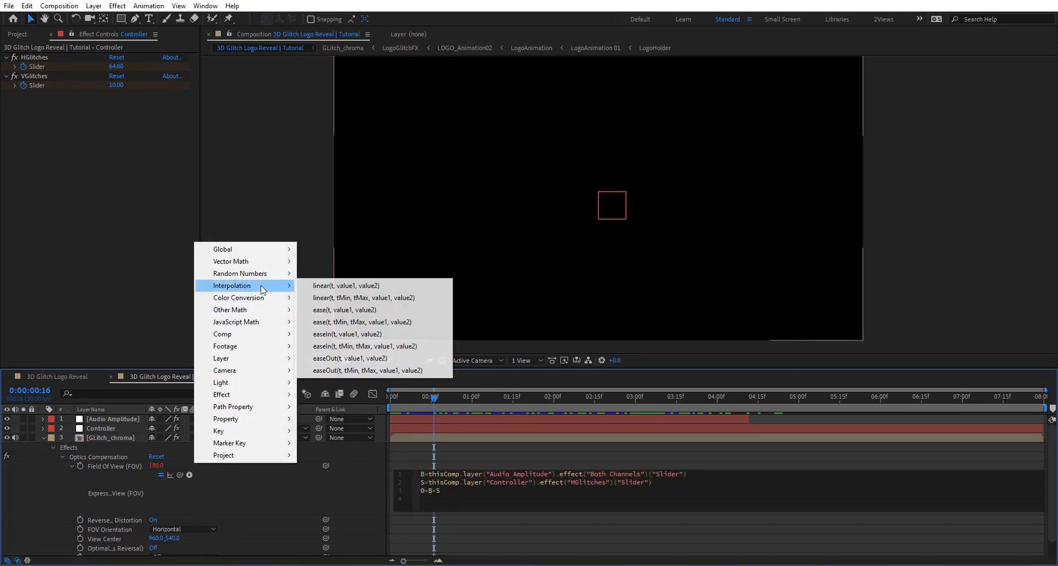
pyautogui.click(370, 299)
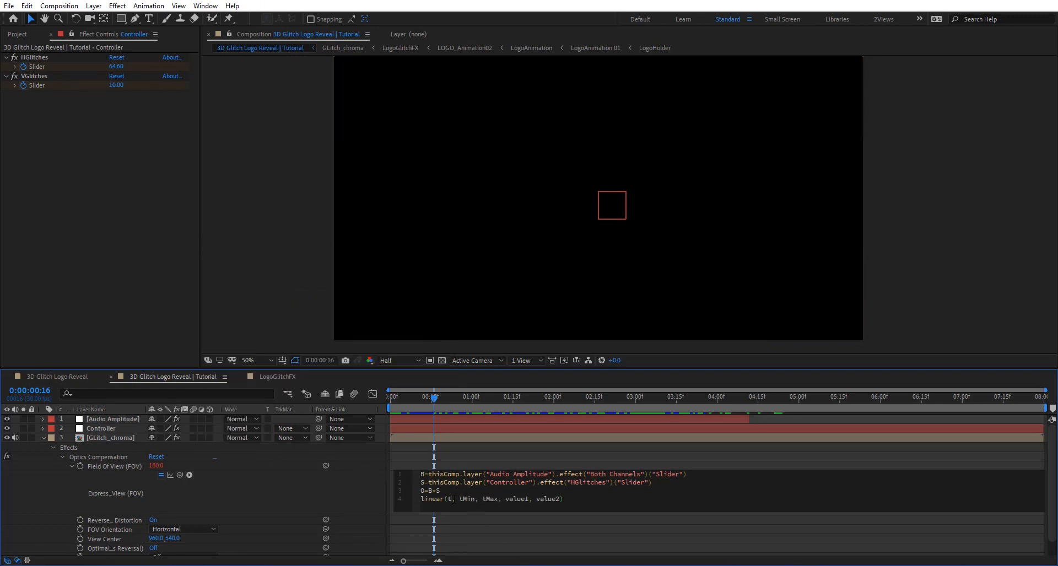
# Fill in the first three arguments of the linear function as O, 0 and 200
pyautogui.doubleClick(449, 499)
pyautogui.write('O')
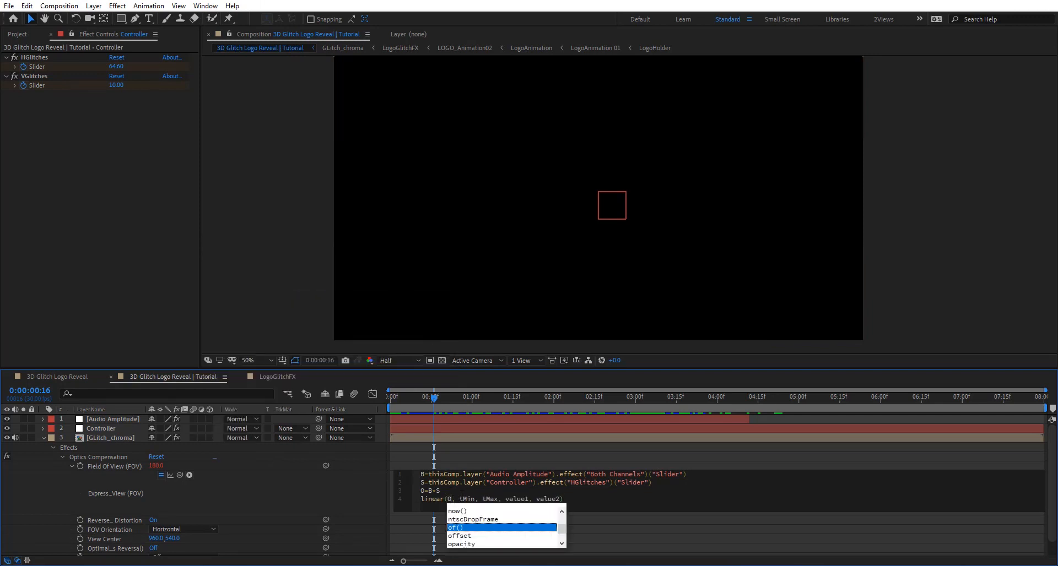
pyautogui.click(466, 498)
pyautogui.write('0')
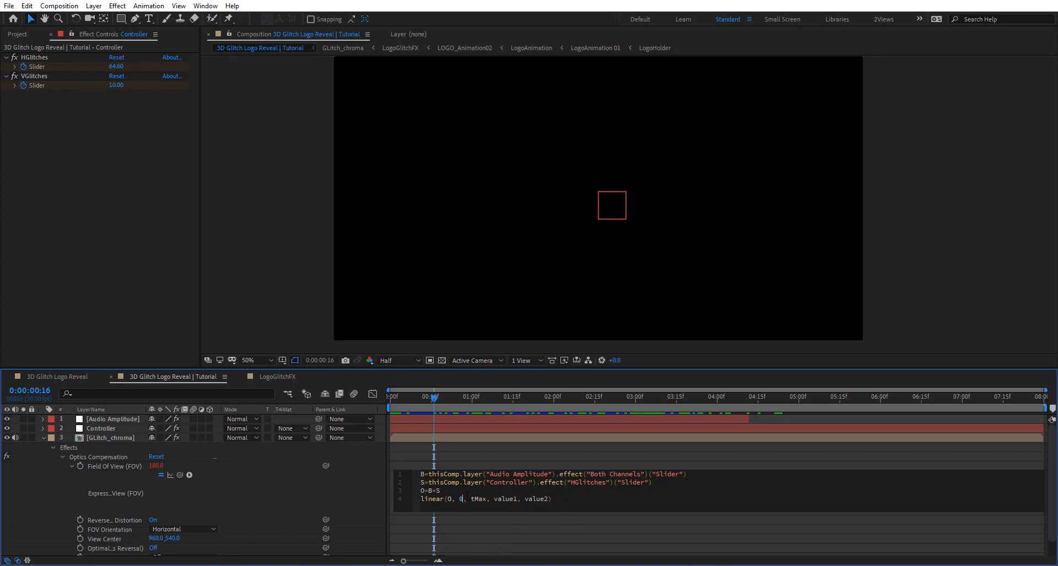
pyautogui.doubleClick(467, 498)
pyautogui.write('200')
# Replace value1 with 80 and value2 with 130 in the linear function and apply the expression
pyautogui.press('Delete')
pyautogui.press('BackSpace')
pyautogui.press('BackSpace')
pyautogui.press('BackSpace')
pyautogui.press('BackSpace')
pyautogui.press('BackSpace')
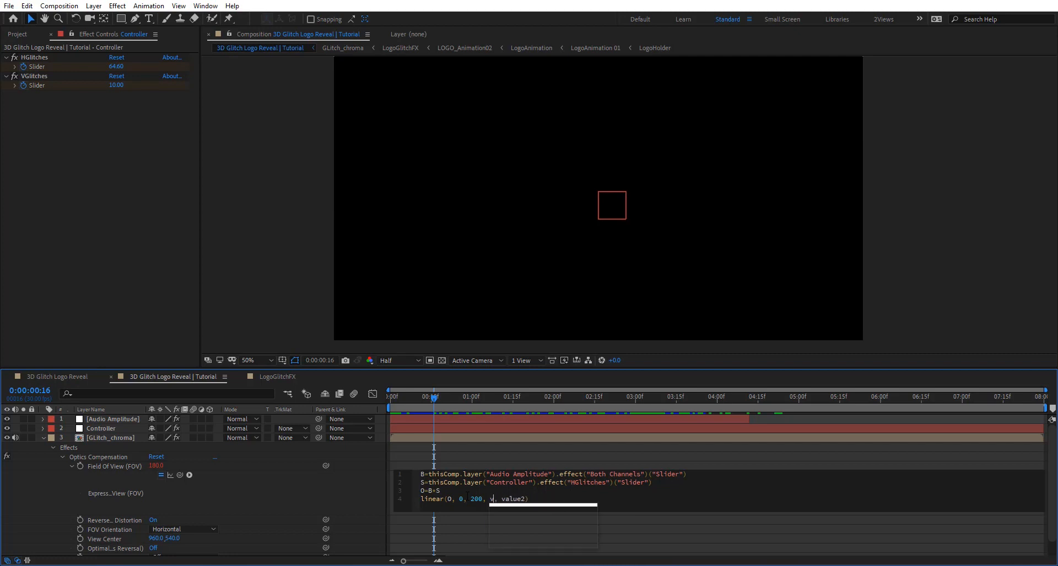
pyautogui.write('80')
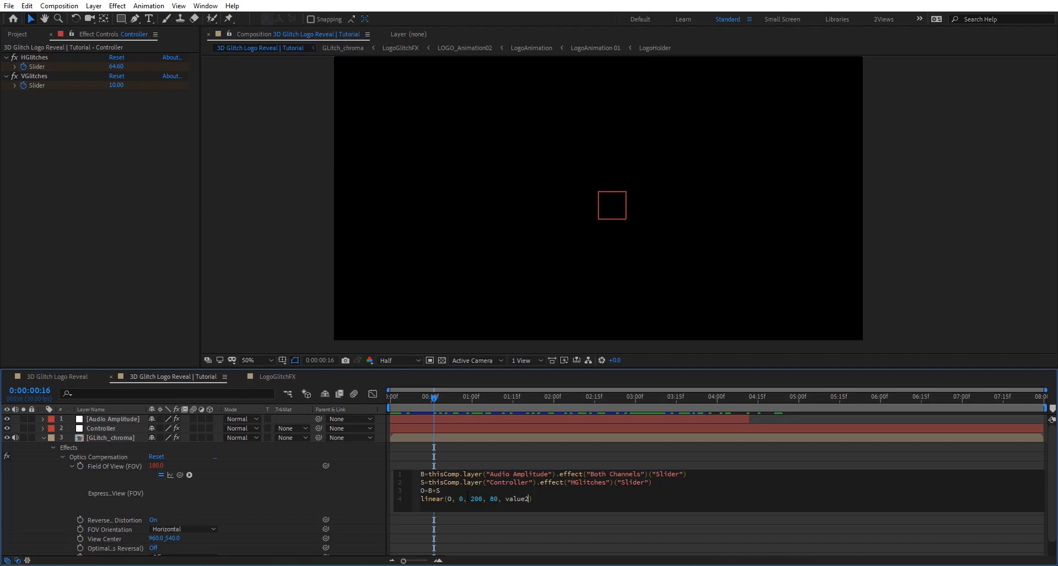
pyautogui.press('BackSpace')
pyautogui.press('BackSpace')
pyautogui.press('BackSpace')
pyautogui.click(357, 504)
# Preview the logo animation from several points and from the first frame to check the expression-driven lens distortion
pyautogui.press('space')
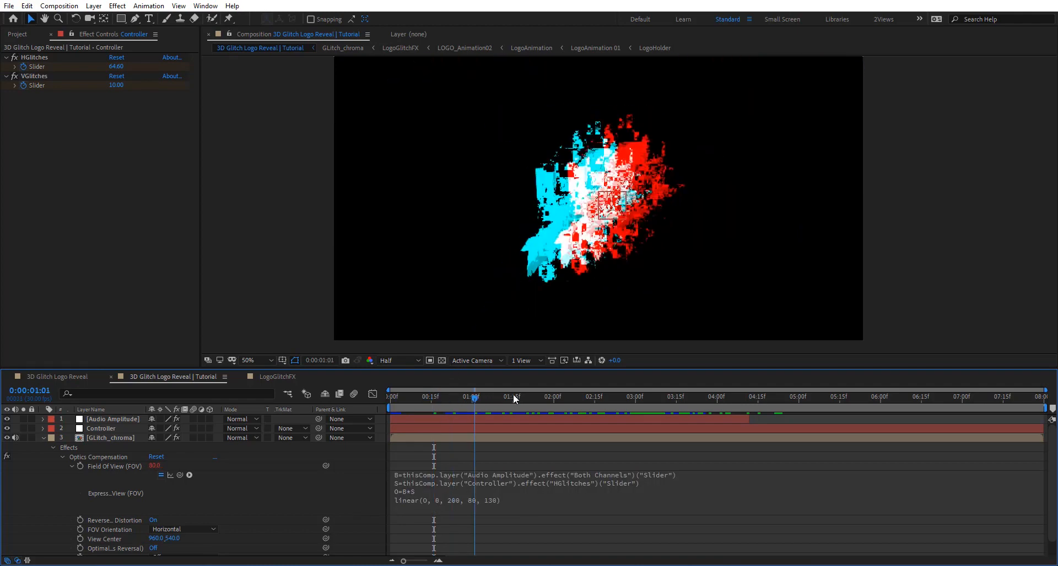
pyautogui.click(576, 395)
pyautogui.moveTo(504, 401); pyautogui.dragTo(468, 405)
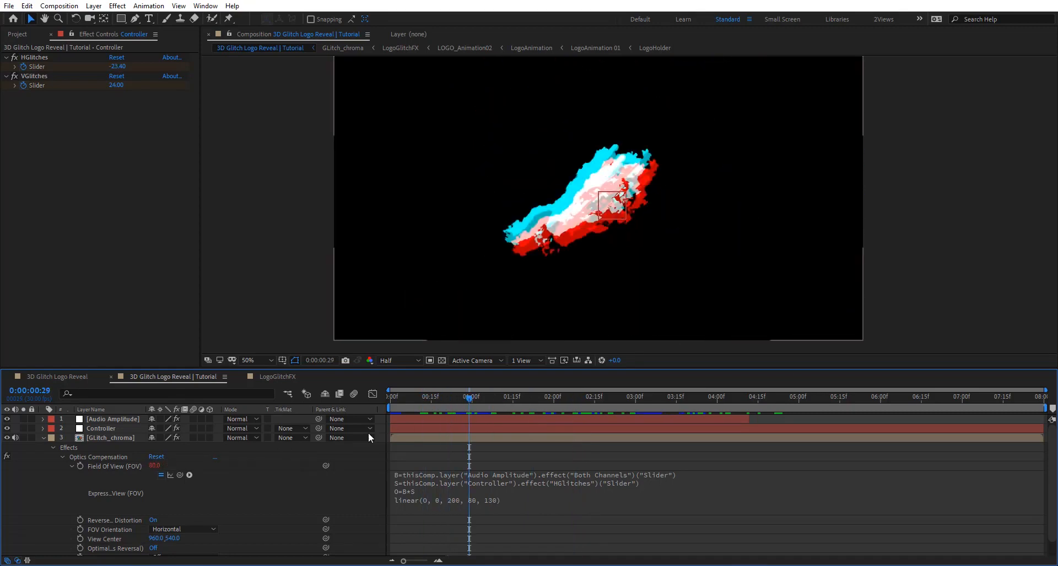
pyautogui.press('space')
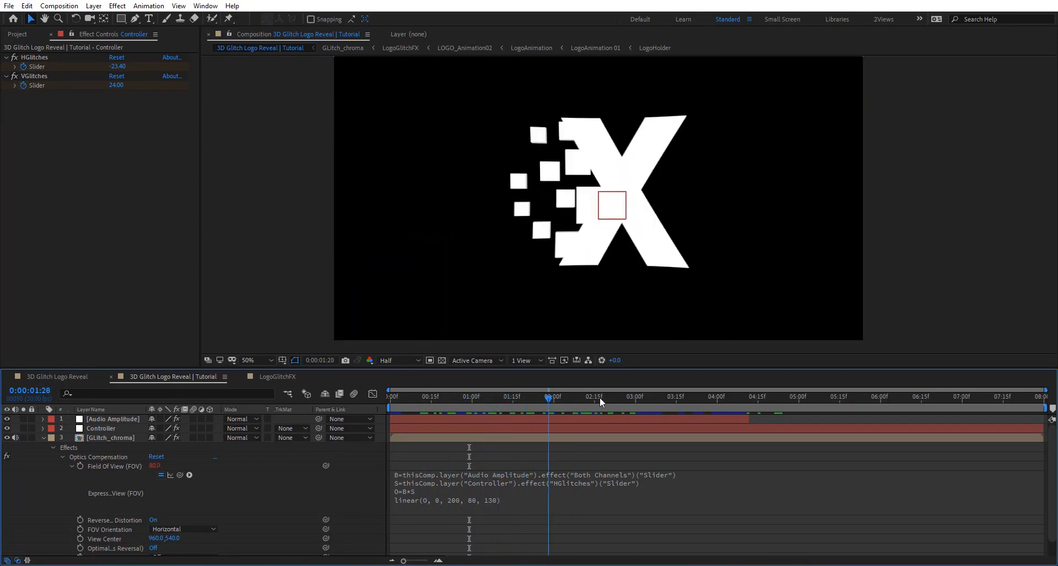
pyautogui.moveTo(600, 398); pyautogui.dragTo(372, 465)
pyautogui.press('space')
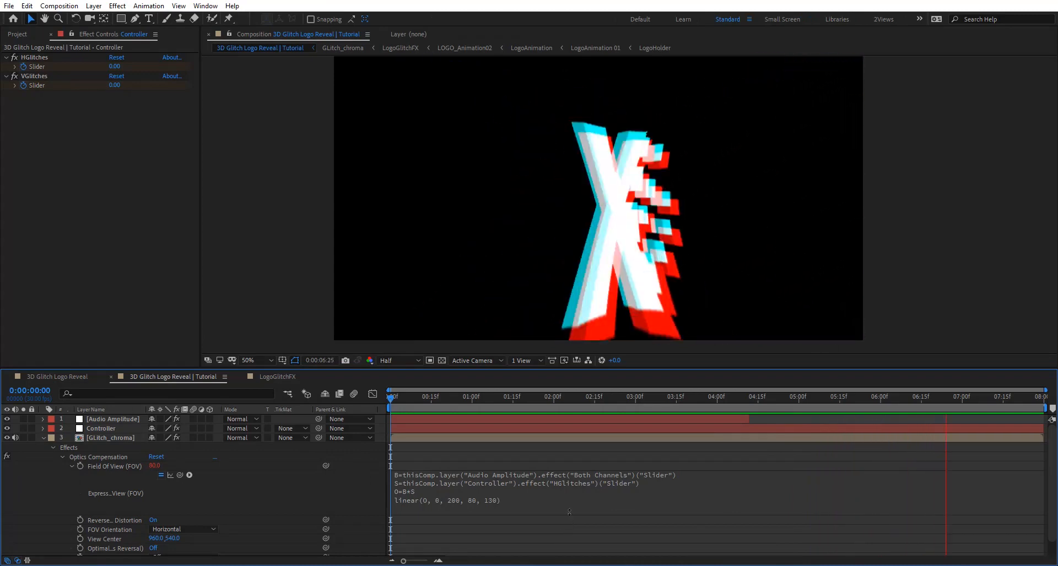
pyautogui.moveTo(613, 398)
pyautogui.mouseDown()
pyautogui.moveTo(460, 408)
pyautogui.moveTo(599, 405)
pyautogui.mouseUp()
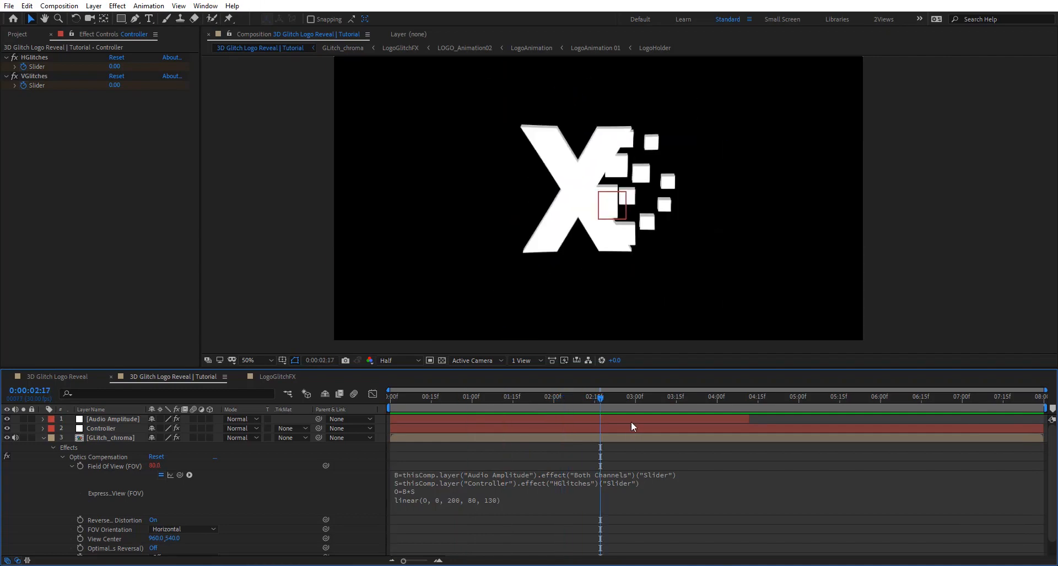
# Examine the Audio Amplitude layer's keyframes against the distortion, then collapse them and check the animation between one and four seconds
pyautogui.click(558, 422)
pyautogui.press('u')
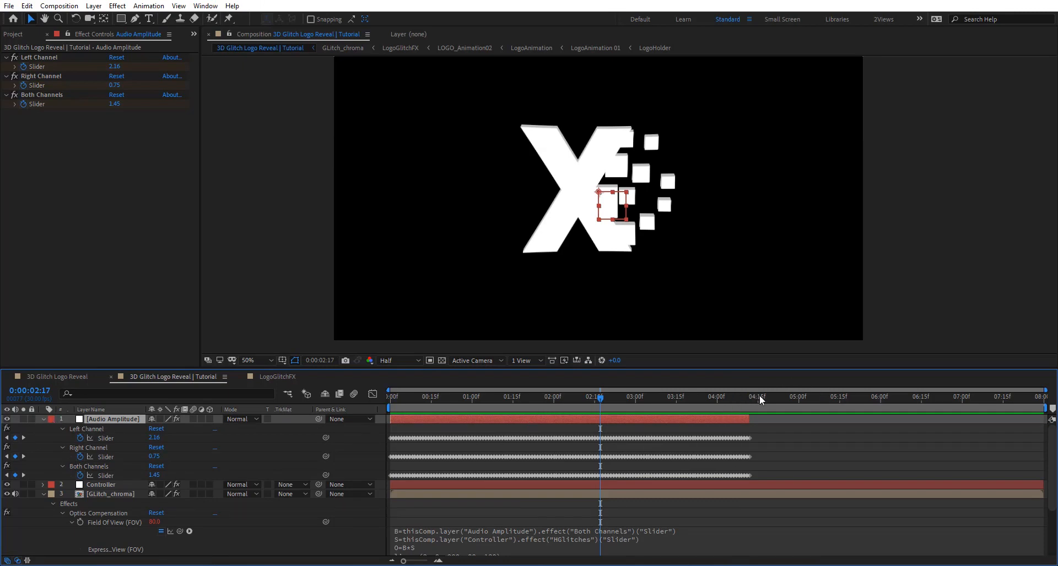
pyautogui.moveTo(752, 395); pyautogui.dragTo(603, 395)
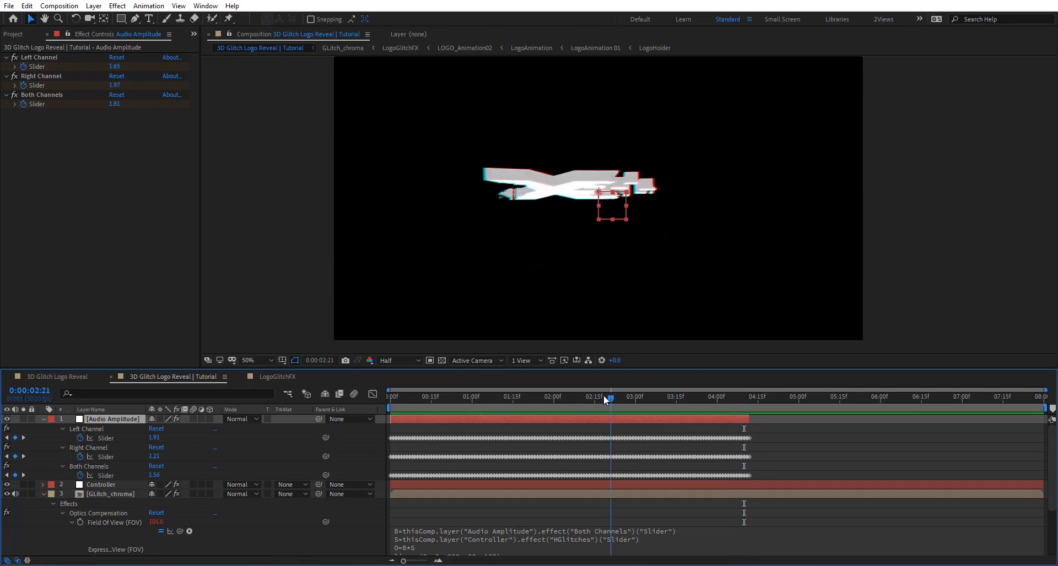
pyautogui.click(43, 419)
pyautogui.press('space')
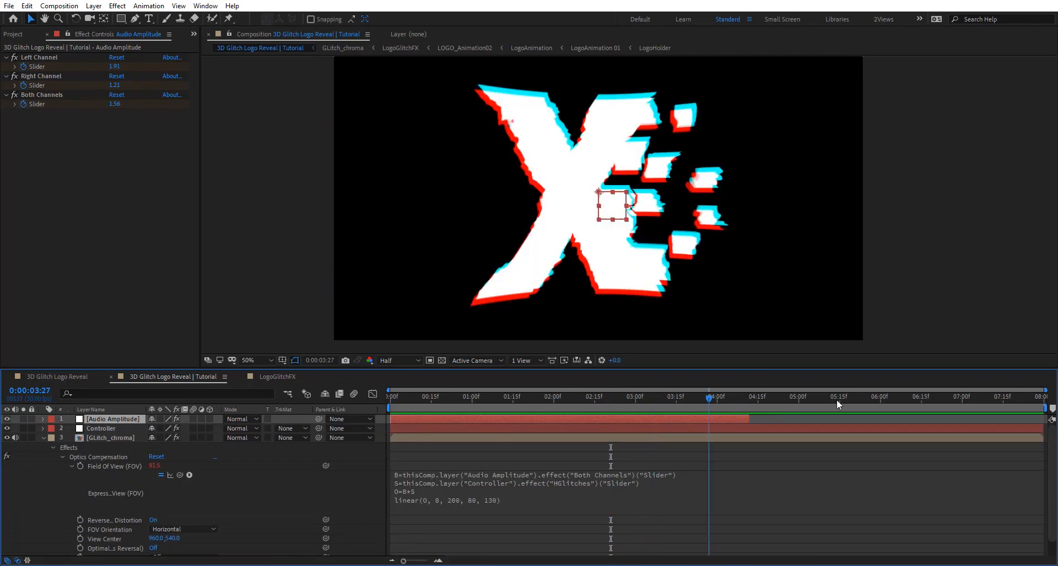
pyautogui.click(583, 392)
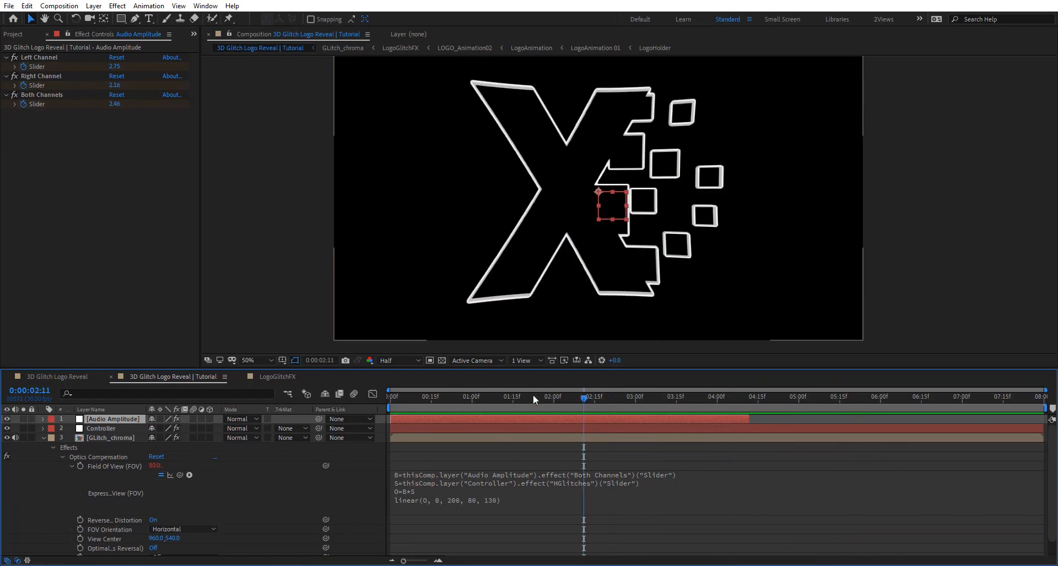
pyautogui.moveTo(533, 401); pyautogui.dragTo(485, 393)
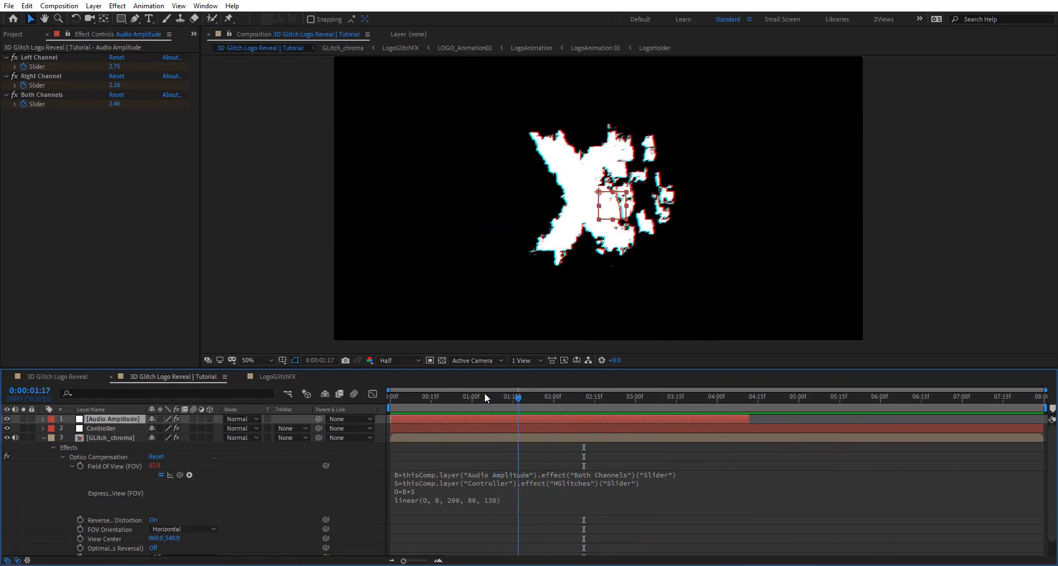
# Prefix the linear function with value+ so the Field of View expression's last line reads value+linear(O, 0, 200, 80, 130)
pyautogui.click(425, 500)
pyautogui.click(422, 499)
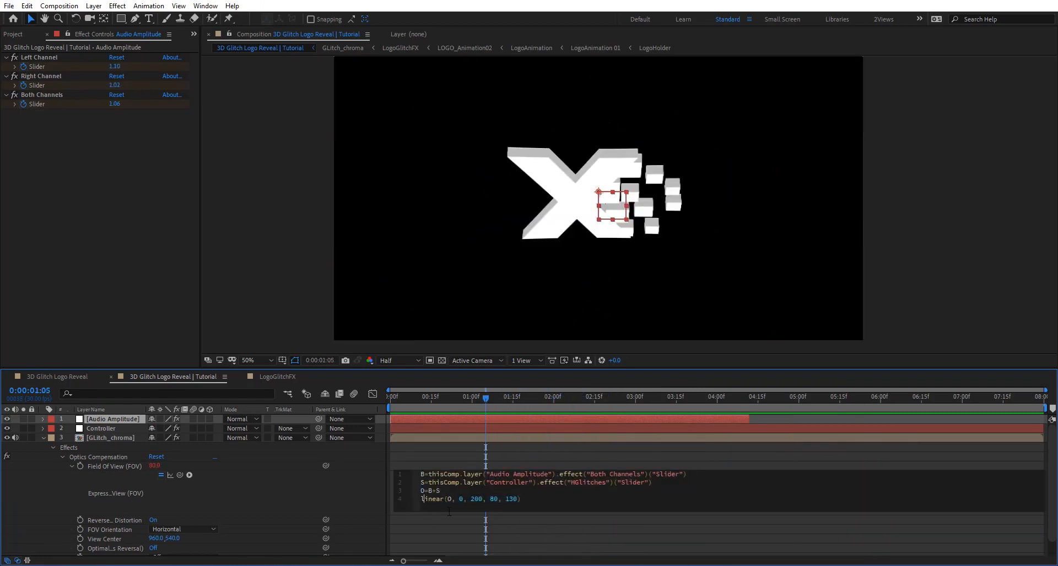
pyautogui.write('Value')
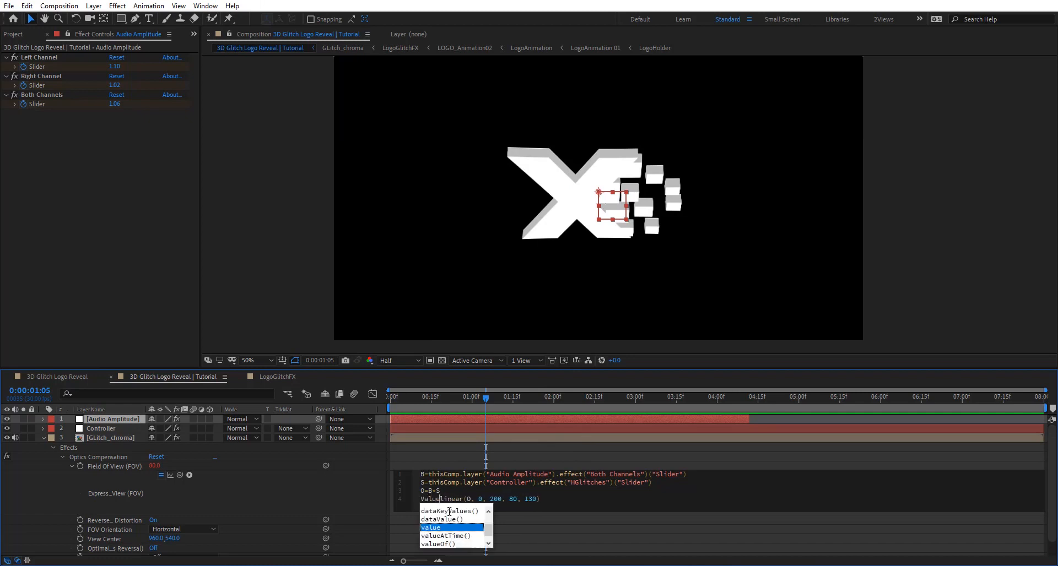
pyautogui.press('Return')
pyautogui.write('=')
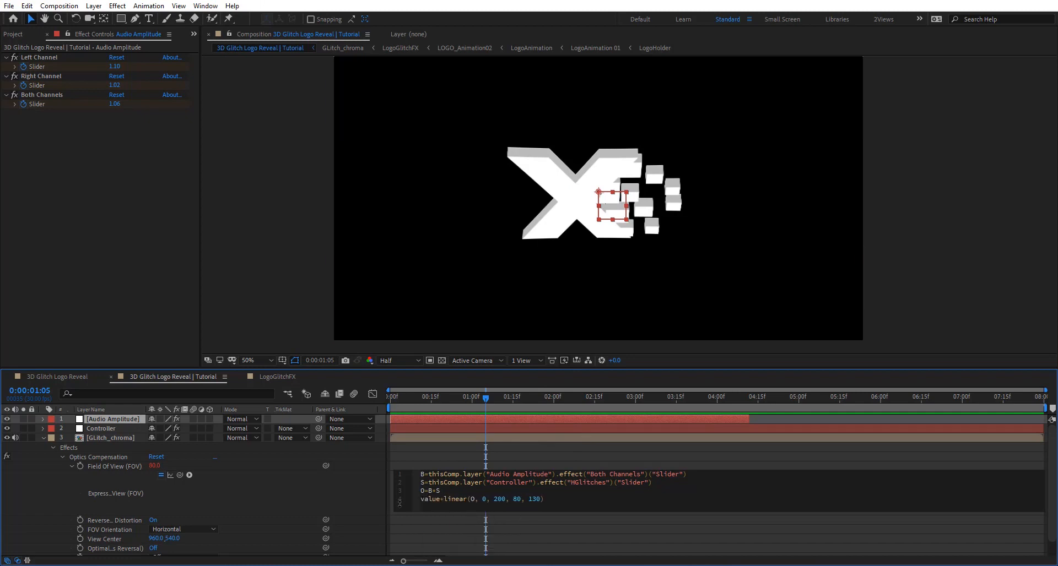
pyautogui.click(329, 503)
# At the first frame, lower the Field of View value on GLitch_chroma's Optics Compensation and set its first keyframe
pyautogui.moveTo(424, 398); pyautogui.dragTo(355, 394)
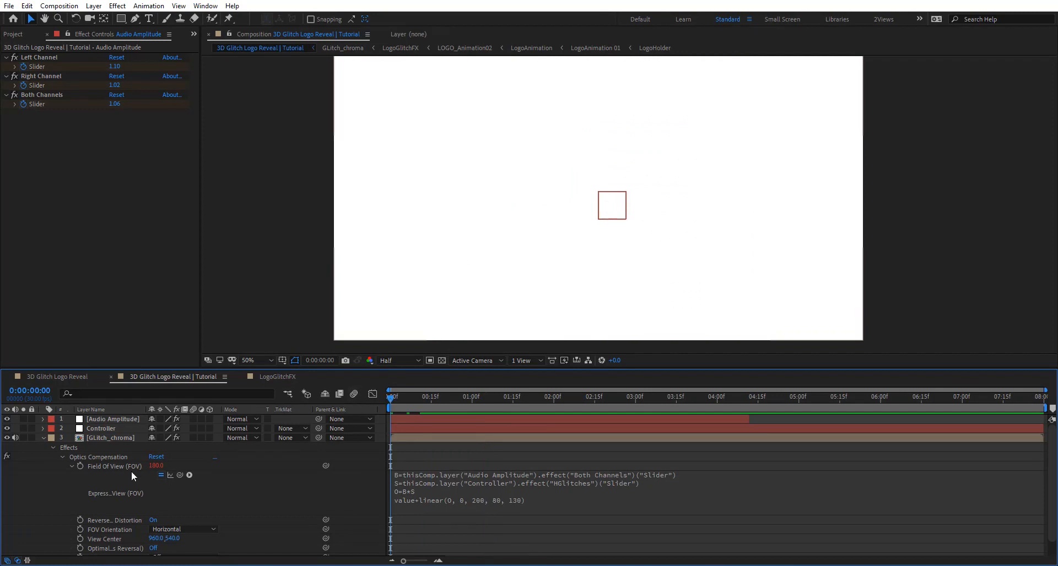
pyautogui.click(92, 466)
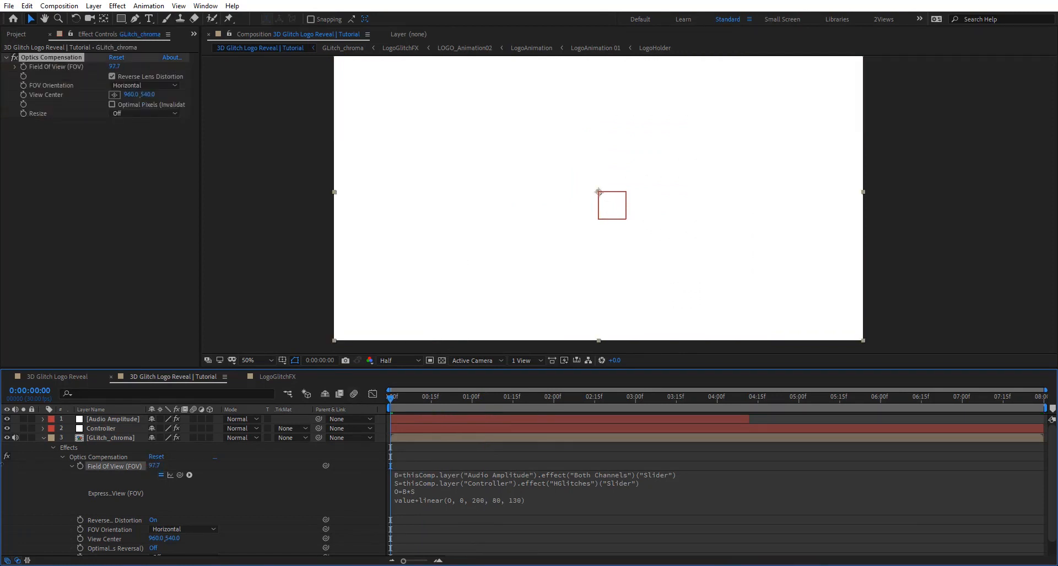
pyautogui.moveTo(154, 465); pyautogui.dragTo(86, 479)
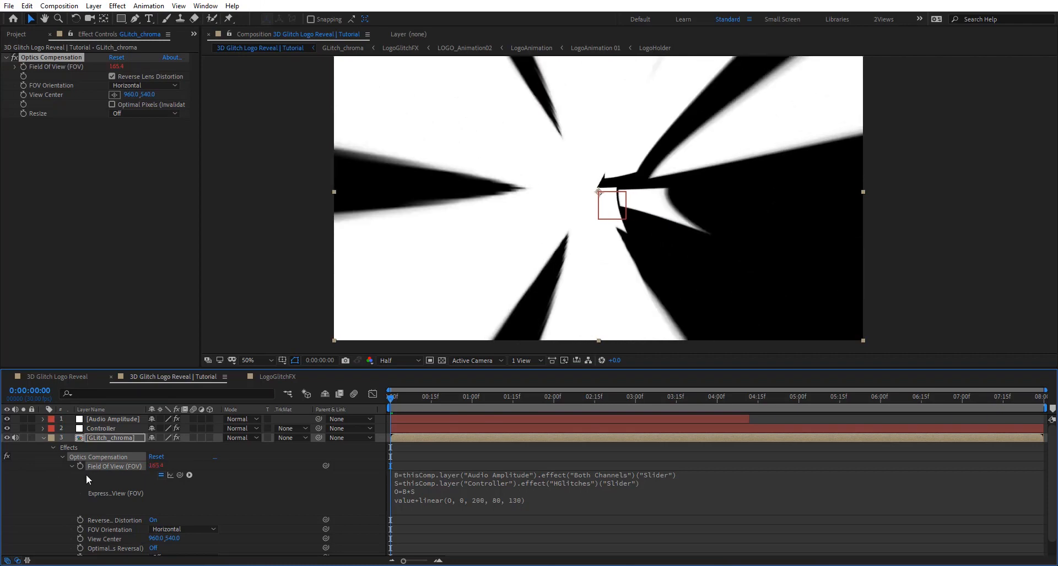
pyautogui.click(80, 466)
# Add a second Field of View keyframe at 0:00:00:10 with a much lower value to reduce the lens distortion
pyautogui.hotkey('shift', 'pagedown')
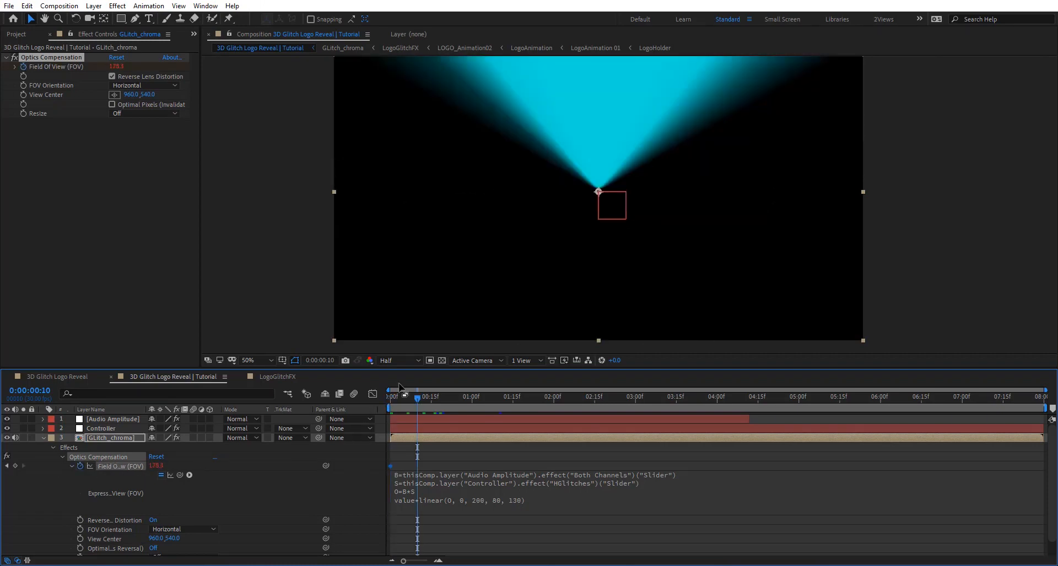
pyautogui.click(156, 468)
pyautogui.write('57.1')
pyautogui.press('Return')
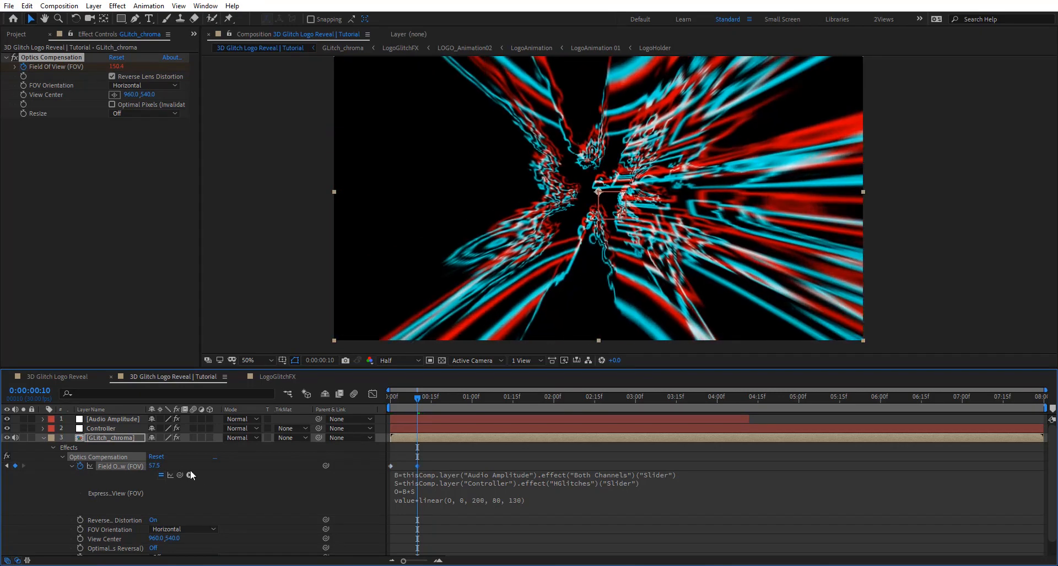
pyautogui.moveTo(156, 467); pyautogui.dragTo(2, 462)
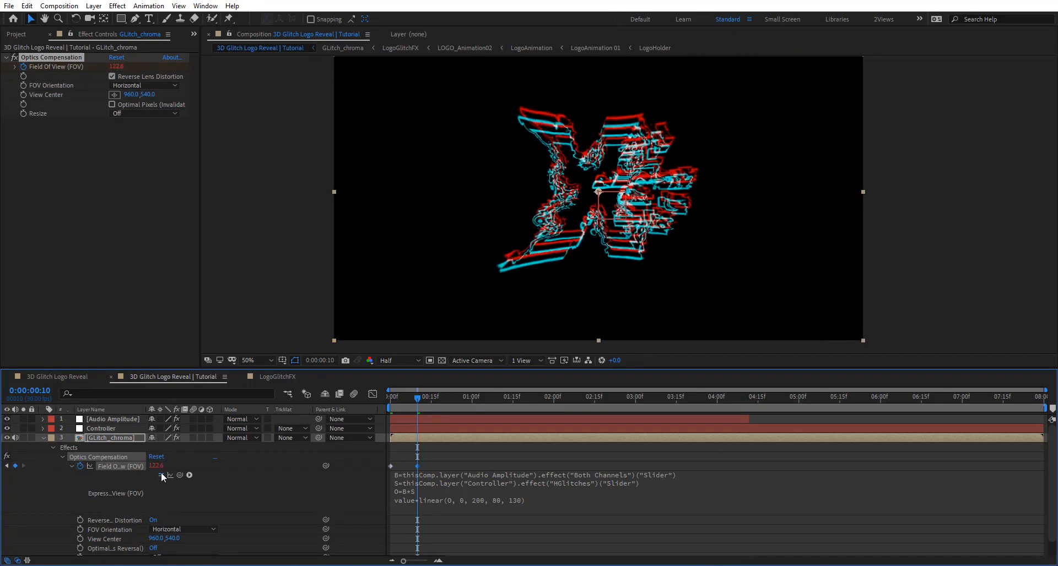
pyautogui.moveTo(157, 467); pyautogui.dragTo(2, 466)
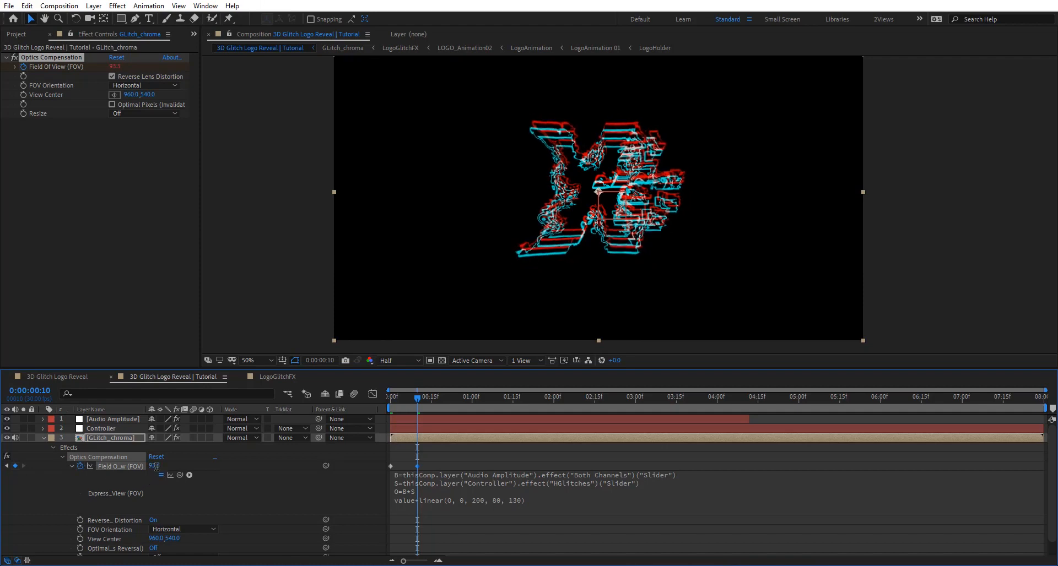
pyautogui.moveTo(158, 467); pyautogui.dragTo(156, 468)
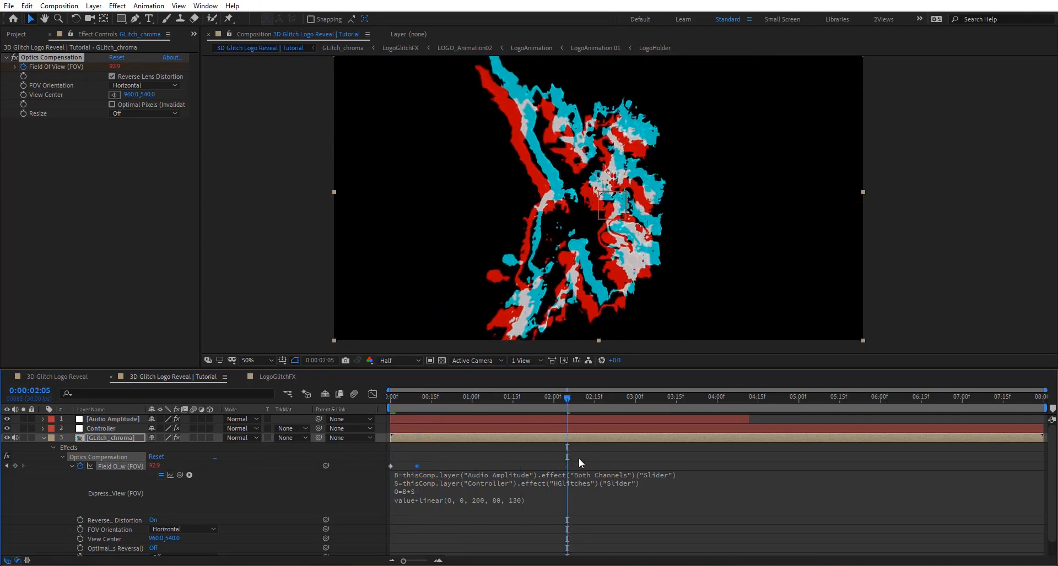
# Add a Field of View keyframe at 0:00:07:00, raise the value to about 102.2 at 0:00:07:22, and check the transition
pyautogui.moveTo(623, 402); pyautogui.dragTo(962, 421)
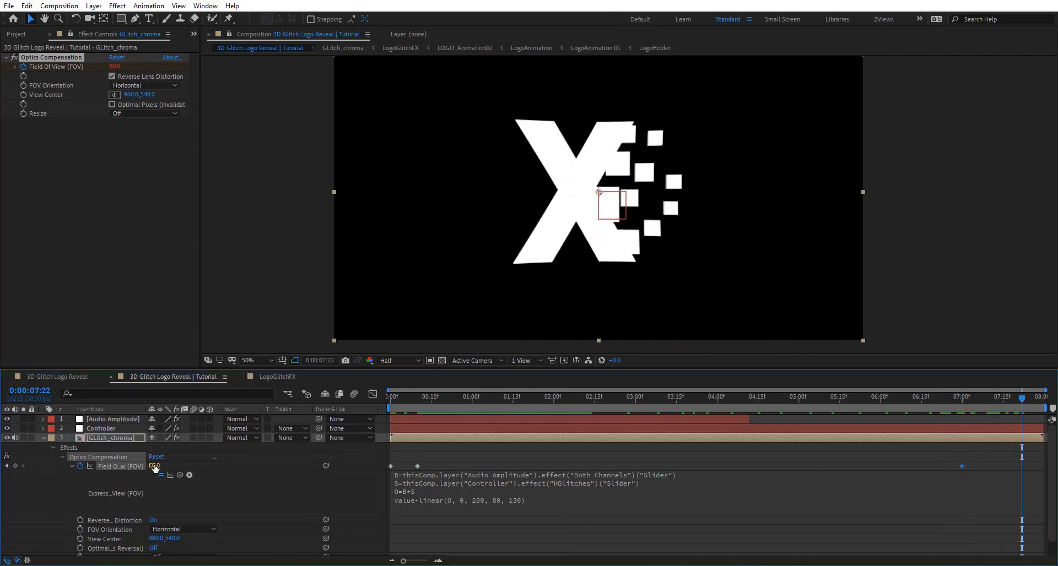
pyautogui.moveTo(188, 472); pyautogui.dragTo(273, 463)
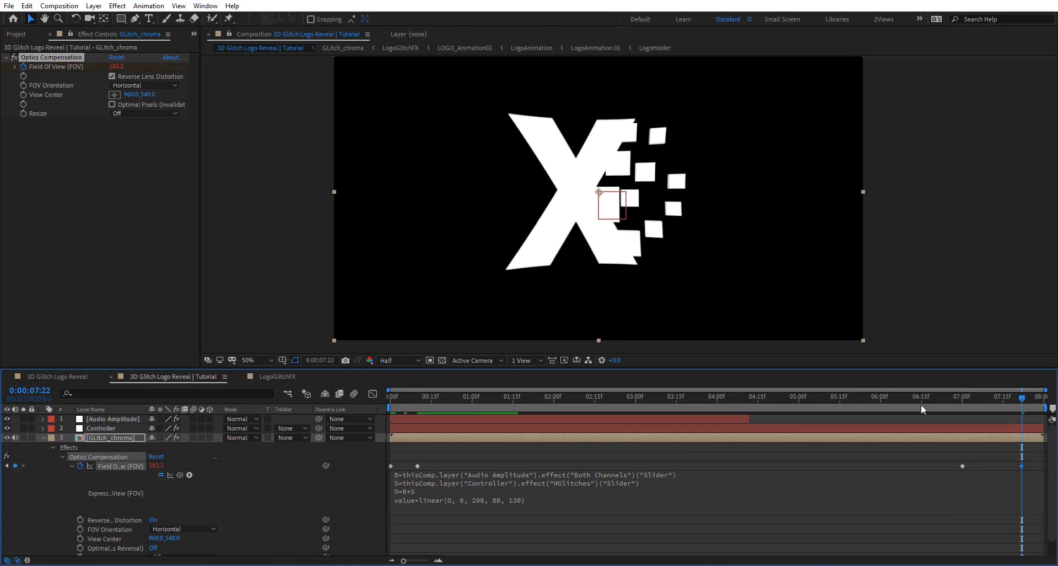
pyautogui.moveTo(923, 409); pyautogui.dragTo(974, 418)
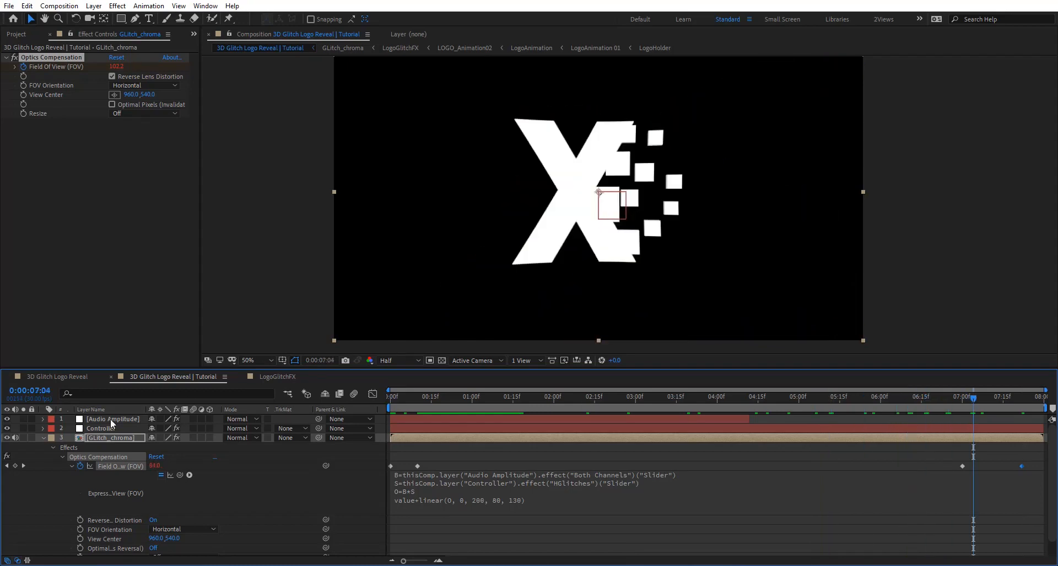
# Open the LogoGlitchFX composition nested in GLitch_chroma and bring the playhead to about 0:00:07:01
pyautogui.doubleClick(98, 438)
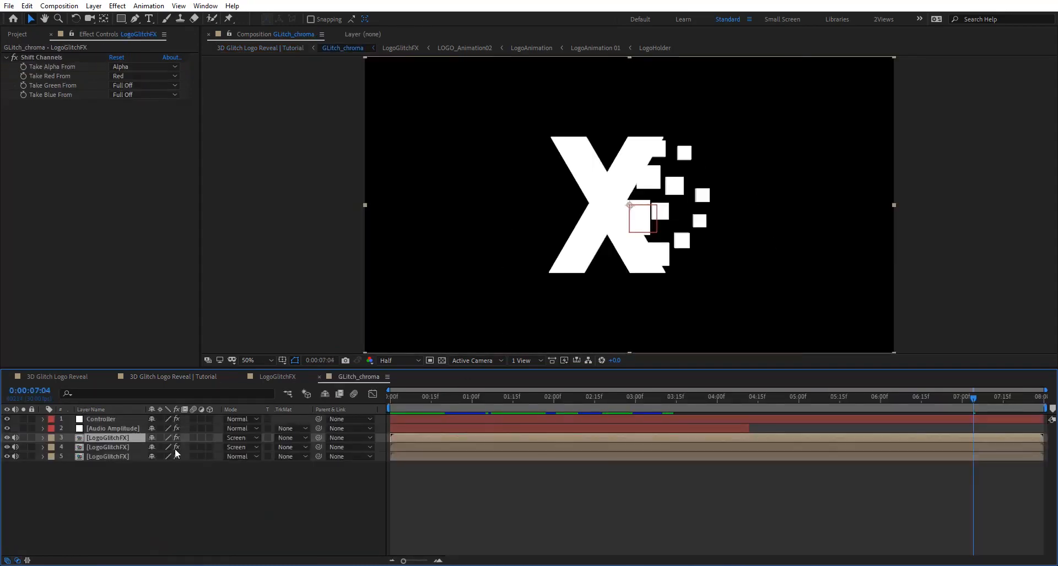
pyautogui.doubleClick(98, 438)
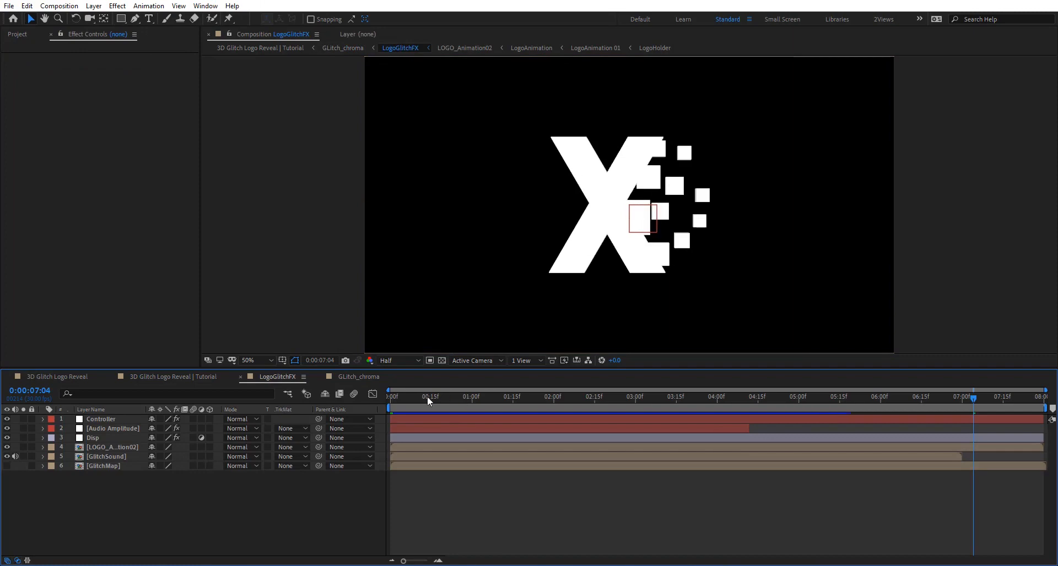
pyautogui.click(403, 396)
pyautogui.moveTo(404, 401); pyautogui.dragTo(964, 416)
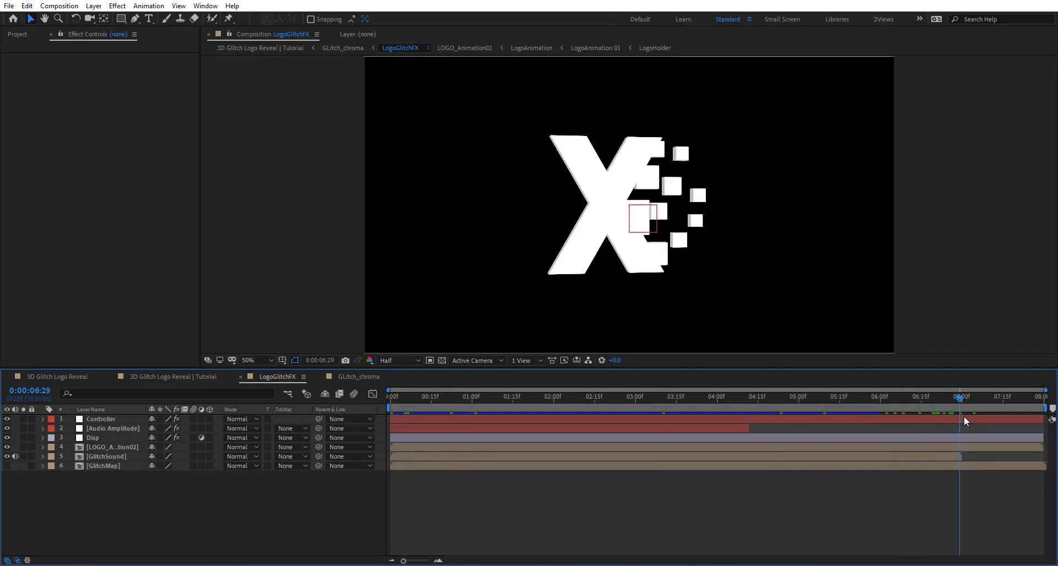
# Open the Title composition to review its text animation, close it and return to the LogoGlitchFX composition
pyautogui.click(19, 37)
pyautogui.click(44, 289)
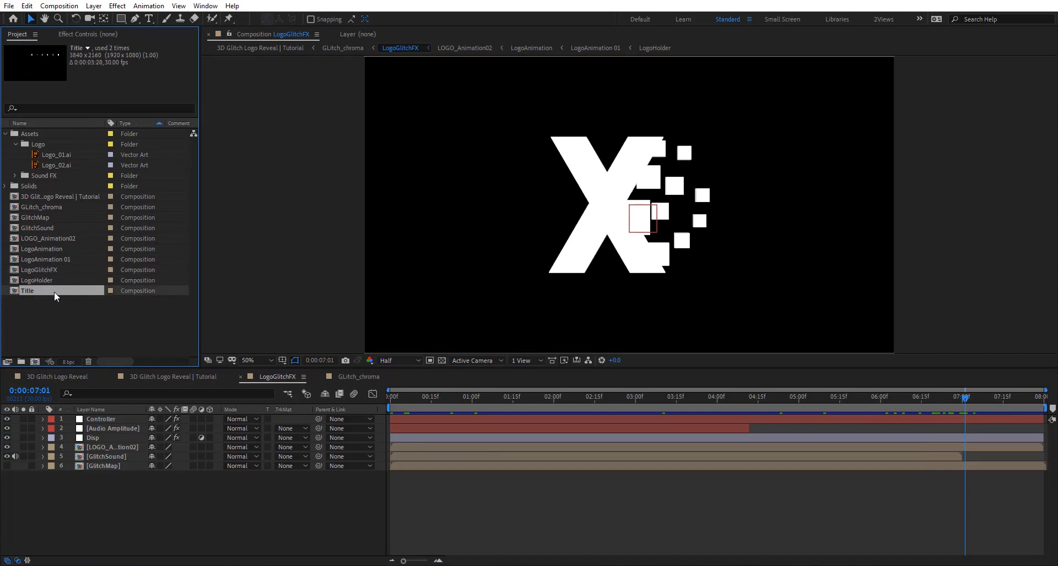
pyautogui.doubleClick(54, 292)
pyautogui.moveTo(402, 406); pyautogui.dragTo(578, 406)
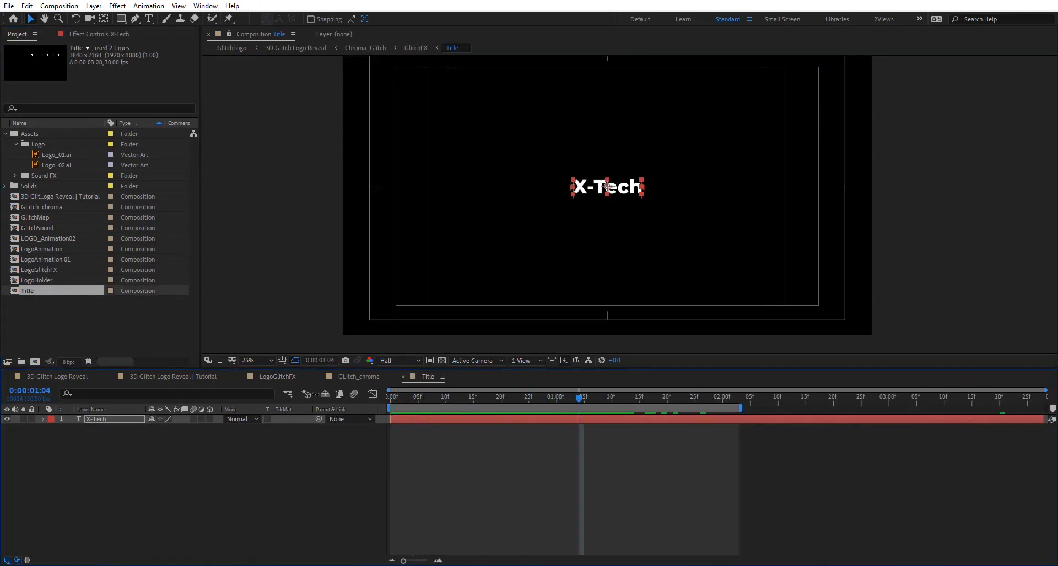
pyautogui.click(404, 377)
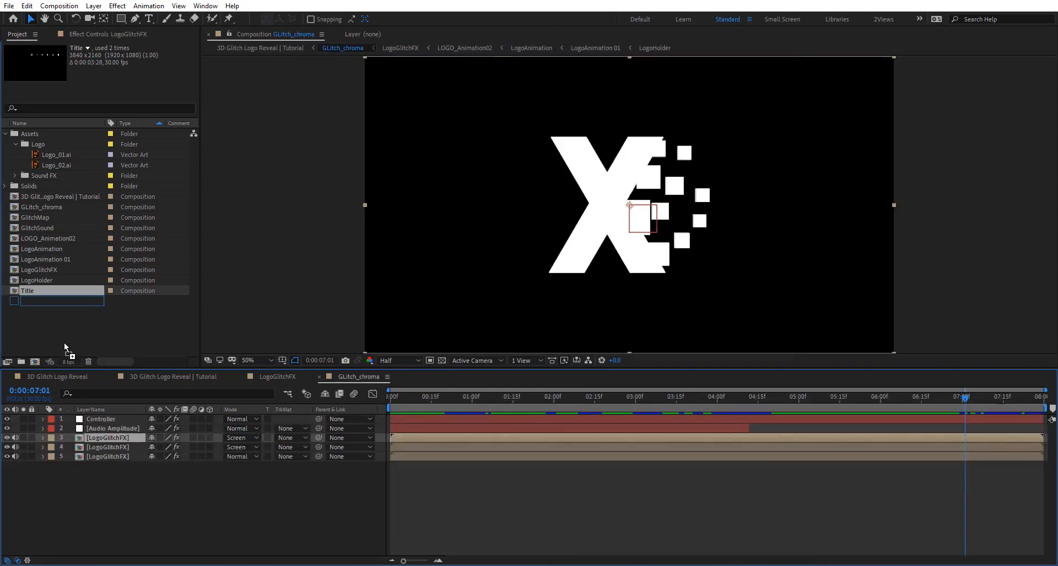
pyautogui.moveTo(64, 343); pyautogui.dragTo(177, 328)
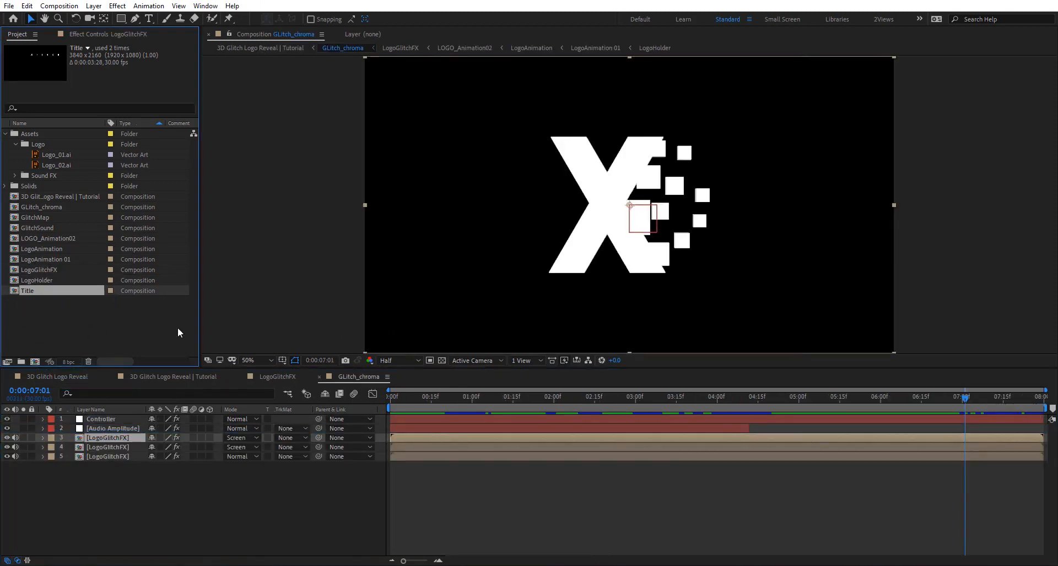
pyautogui.click(275, 377)
pyautogui.moveTo(71, 280); pyautogui.dragTo(75, 445)
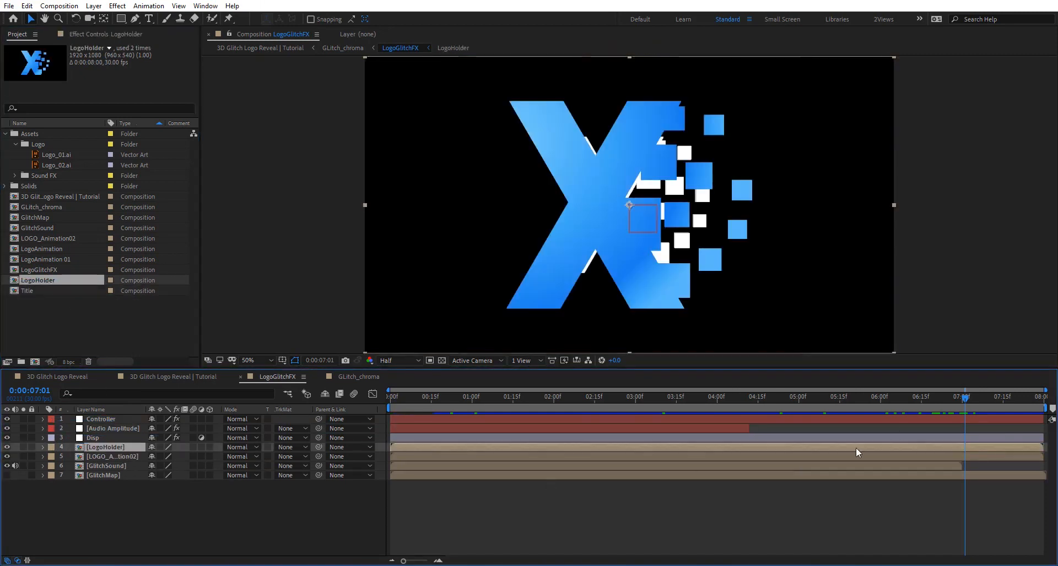
pyautogui.press('[')
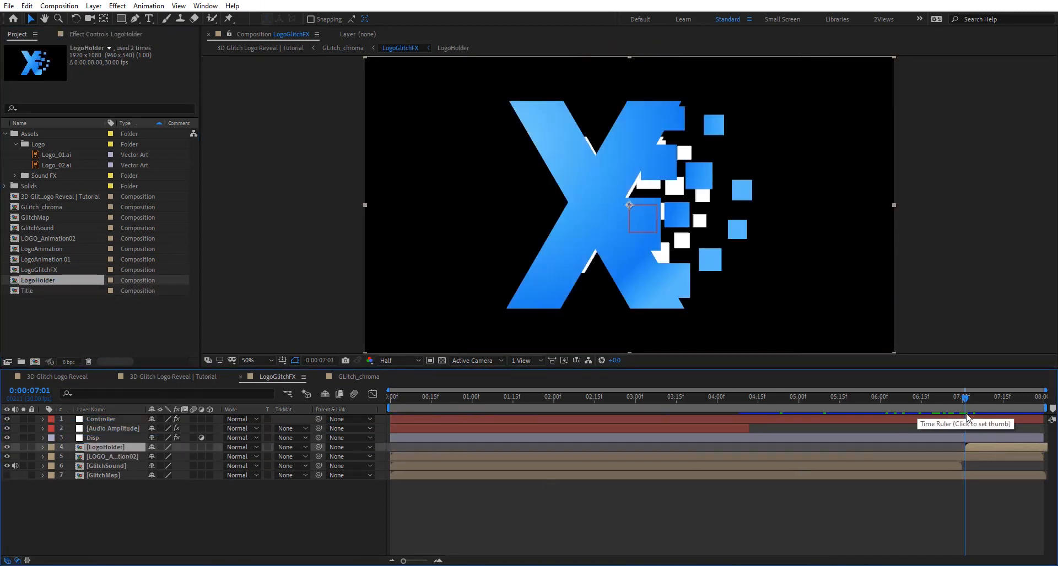
pyautogui.moveTo(964, 400); pyautogui.dragTo(919, 399)
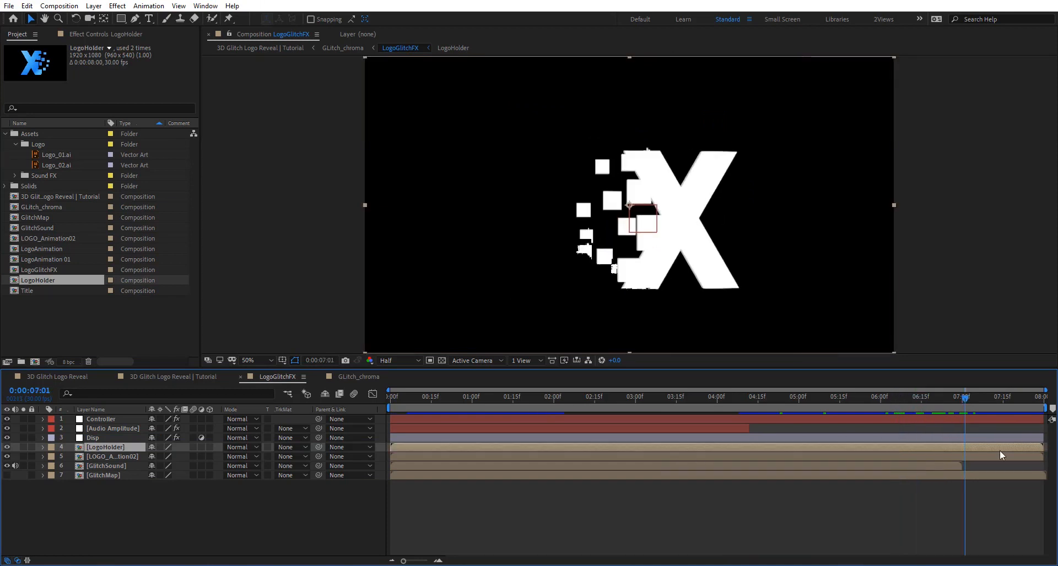
pyautogui.press('i')
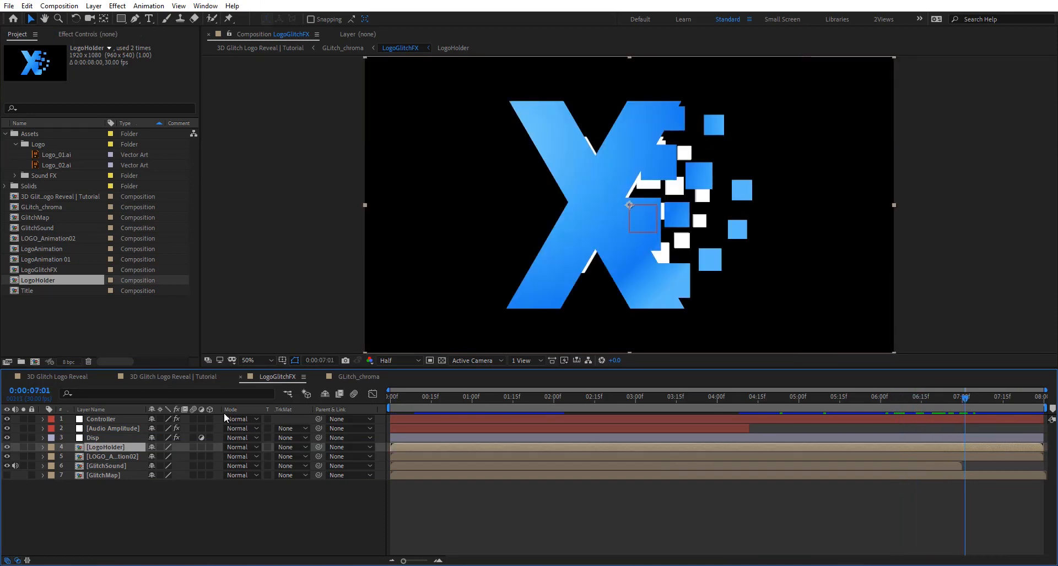
pyautogui.press('Delete')
# Insert the Title composition above LOGO_Animation02 in LogoGlitchFX and start it slightly before 0:00:07:00
pyautogui.click(51, 291)
pyautogui.moveTo(51, 290); pyautogui.dragTo(102, 444)
pyautogui.press('[')
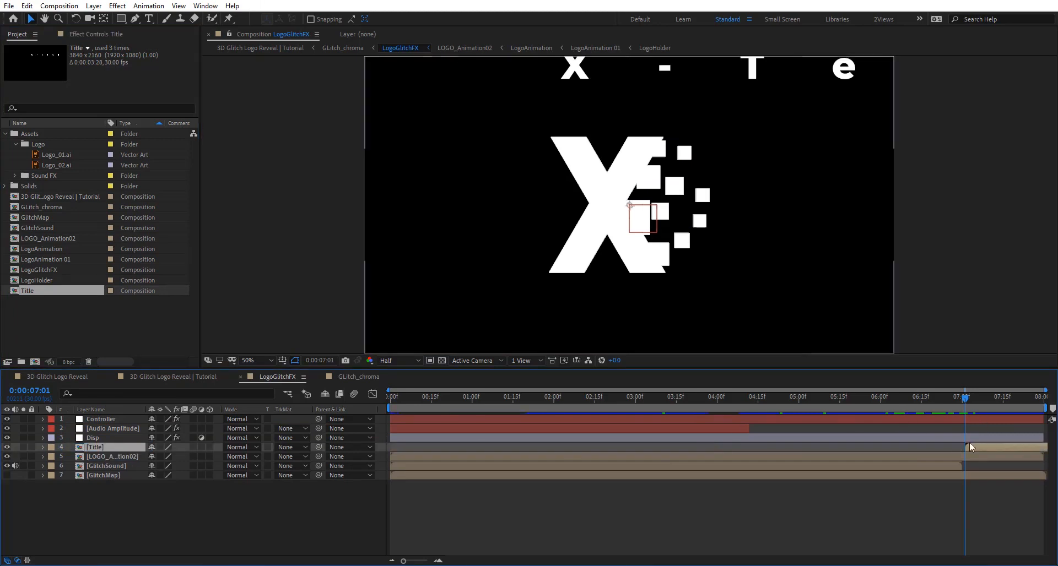
pyautogui.click(946, 451)
pyautogui.moveTo(983, 448); pyautogui.dragTo(964, 448)
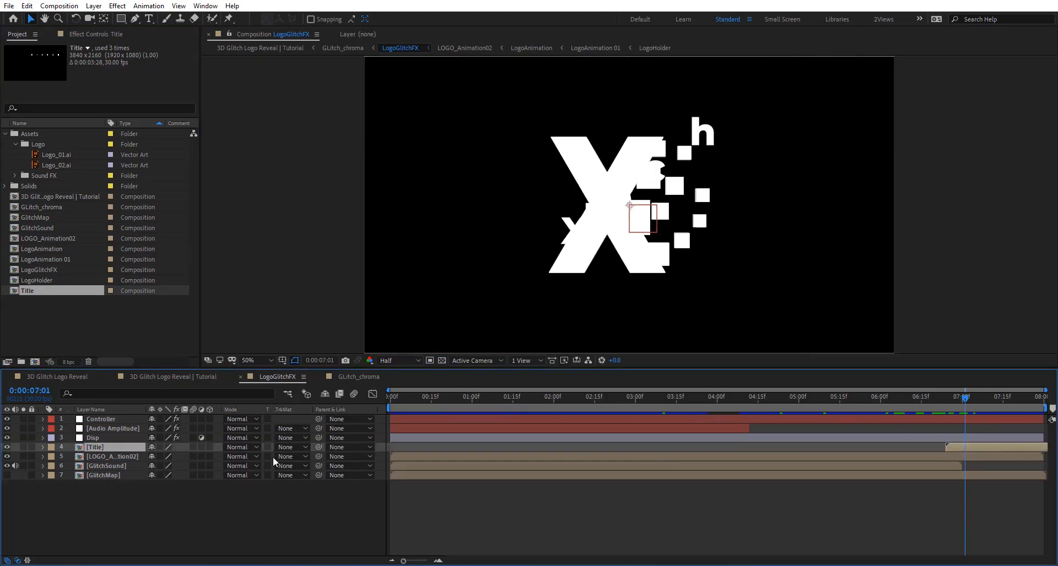
# Scale the Title layer to 39%, place it below the X logo and shift its start to just after 0:00:06:00
pyautogui.press('s')
pyautogui.moveTo(184, 460); pyautogui.dragTo(146, 455)
pyautogui.moveTo(647, 201); pyautogui.dragTo(638, 292)
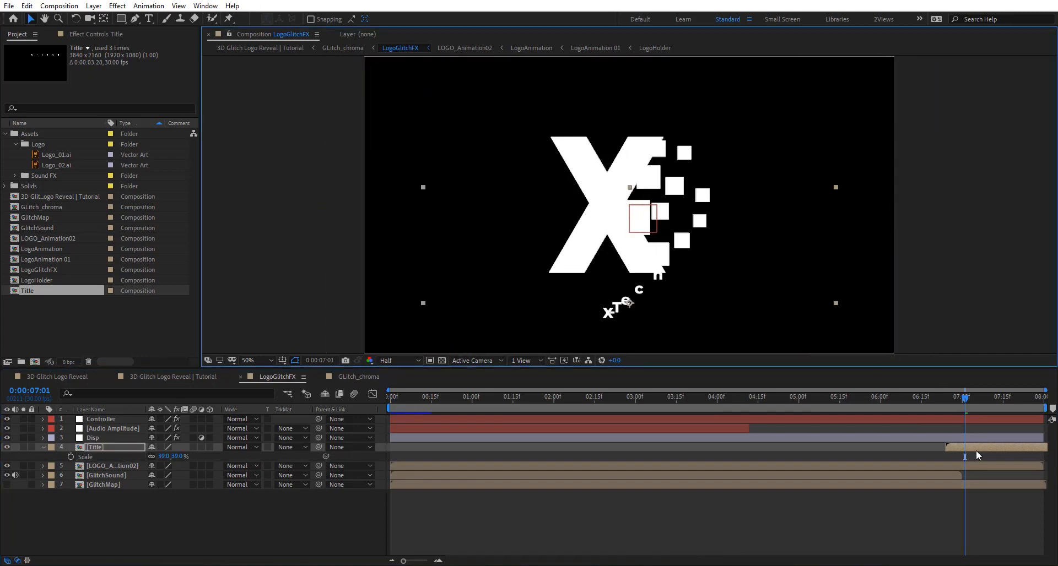
pyautogui.moveTo(976, 451); pyautogui.dragTo(918, 448)
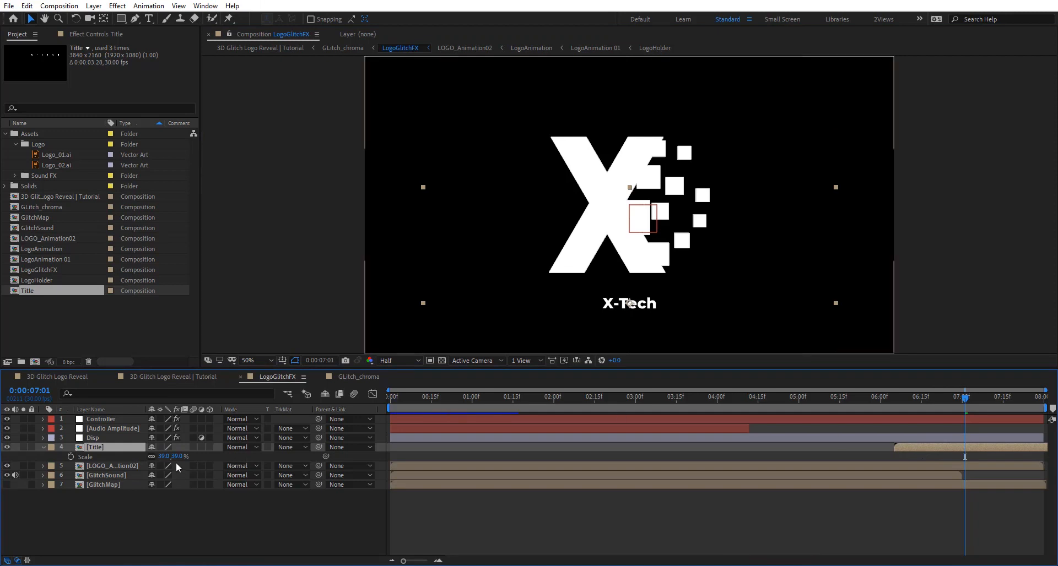
# Enlarge the Title layer to 79%, align it beneath the logo and check the frames around 0:00:07:00
pyautogui.moveTo(168, 457); pyautogui.dragTo(192, 452)
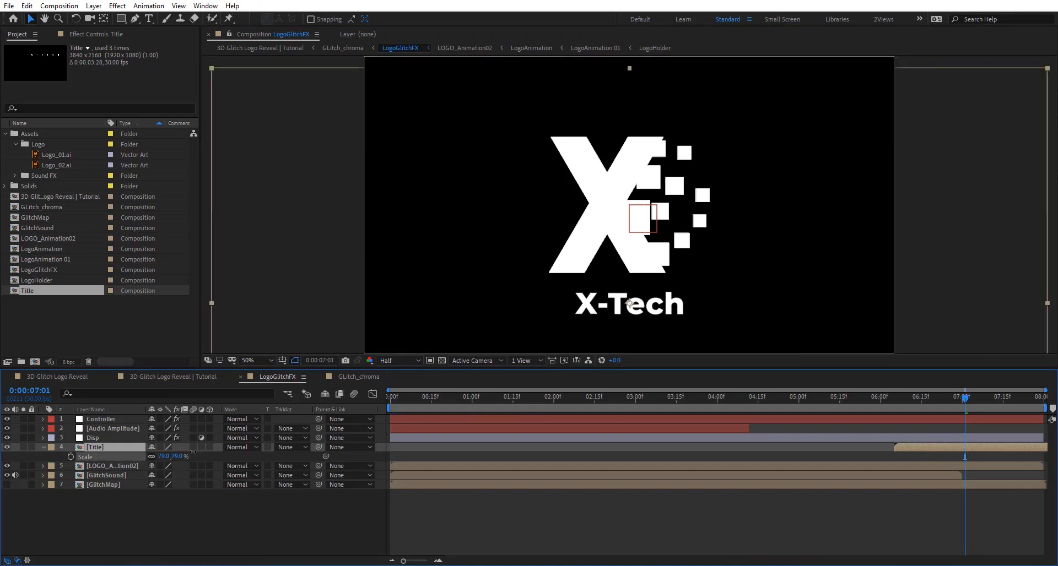
pyautogui.moveTo(661, 311); pyautogui.dragTo(653, 312)
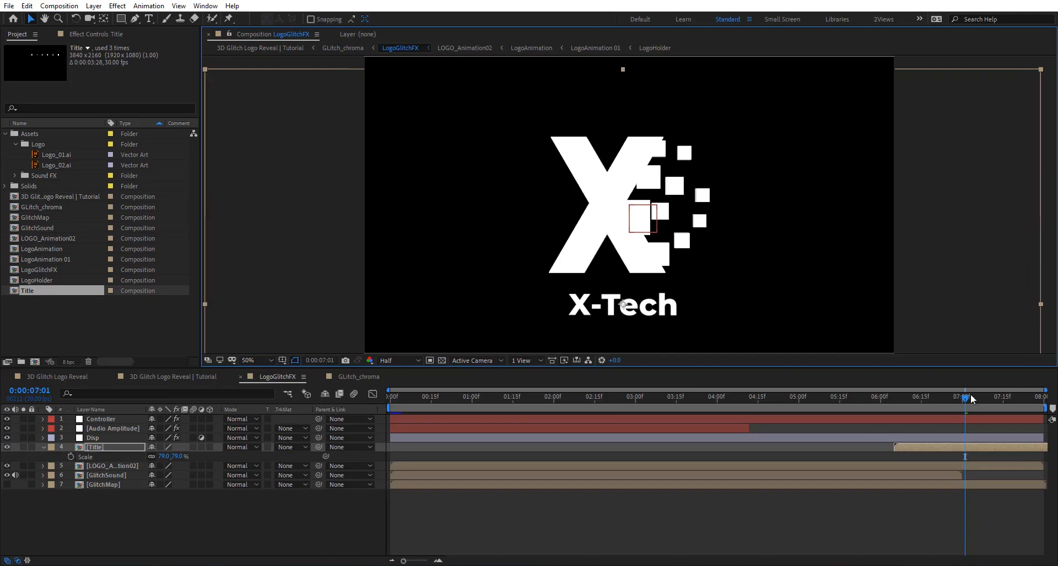
pyautogui.moveTo(943, 395)
pyautogui.mouseDown()
pyautogui.moveTo(888, 391)
pyautogui.moveTo(963, 390)
pyautogui.mouseUp()
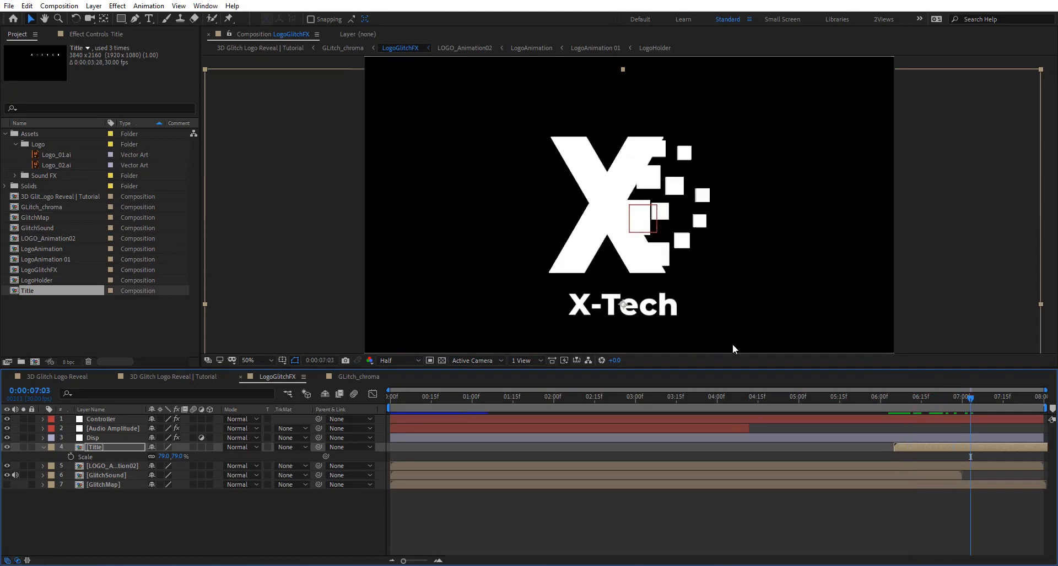
# Draw a wide rectangular mask on the Title layer over the area above the X-Tech text and invert it
pyautogui.click(119, 21)
pyautogui.press(',')
pyautogui.moveTo(395, 100); pyautogui.dragTo(874, 245)
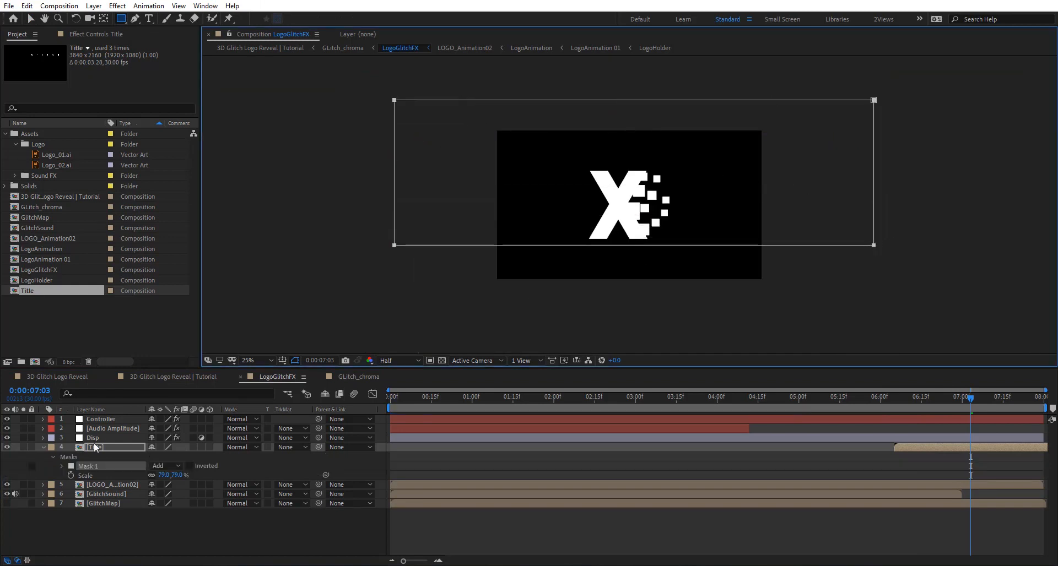
pyautogui.click(191, 466)
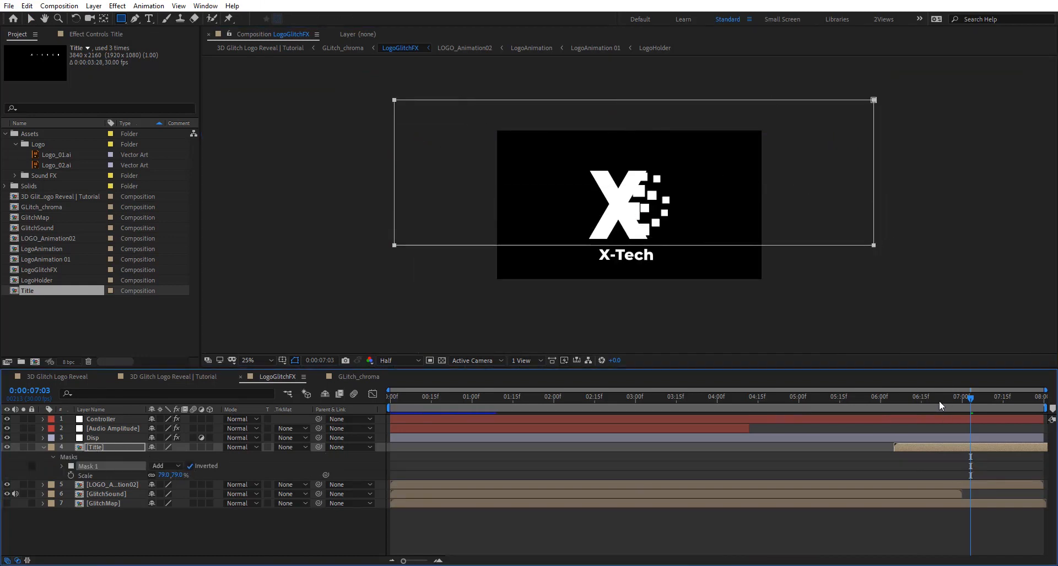
pyautogui.moveTo(939, 401); pyautogui.dragTo(968, 410)
# Add the expression wiggle(4,5) to the Title layer's Position
pyautogui.press('p')
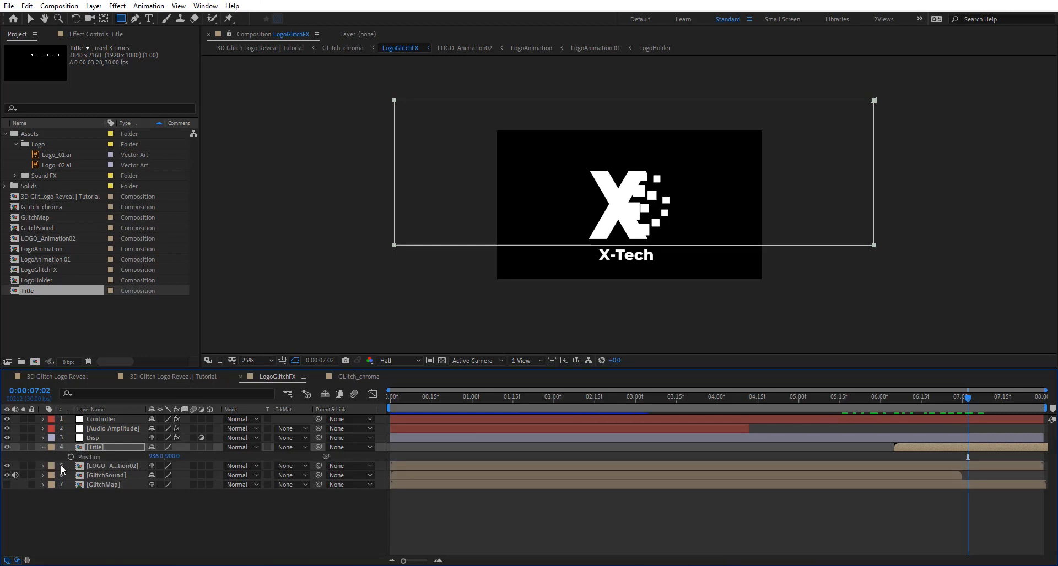
pyautogui.keyDown('alt'); pyautogui.click(71, 456); pyautogui.keyUp('alt')
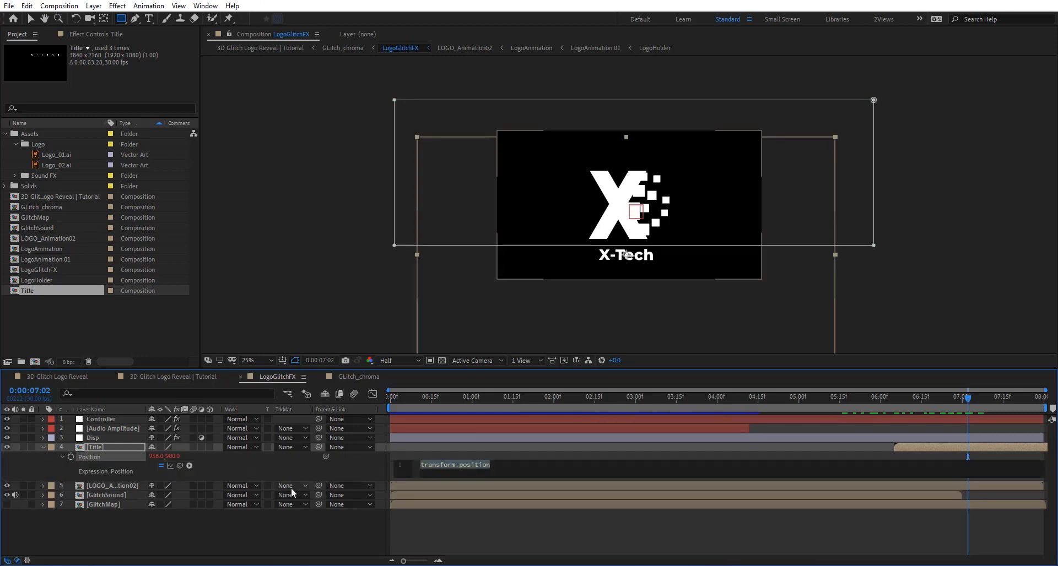
pyautogui.write('wigg')
pyautogui.press('Return')
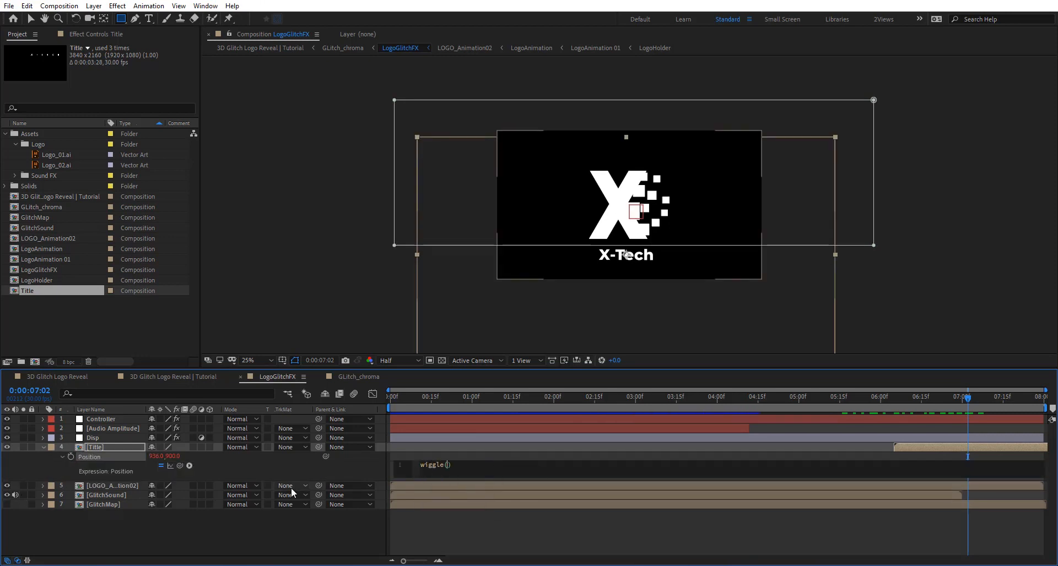
pyautogui.write('4,5')
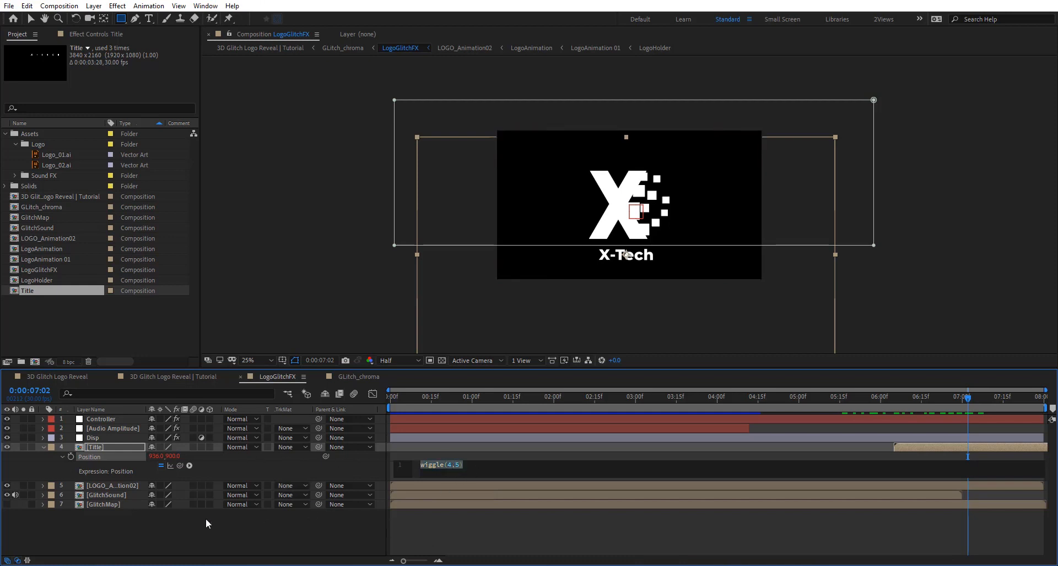
# Apply the same wiggle(4,5) expression to the Position of the LOGO_Animation02 layer
pyautogui.click(101, 485)
pyautogui.press('p')
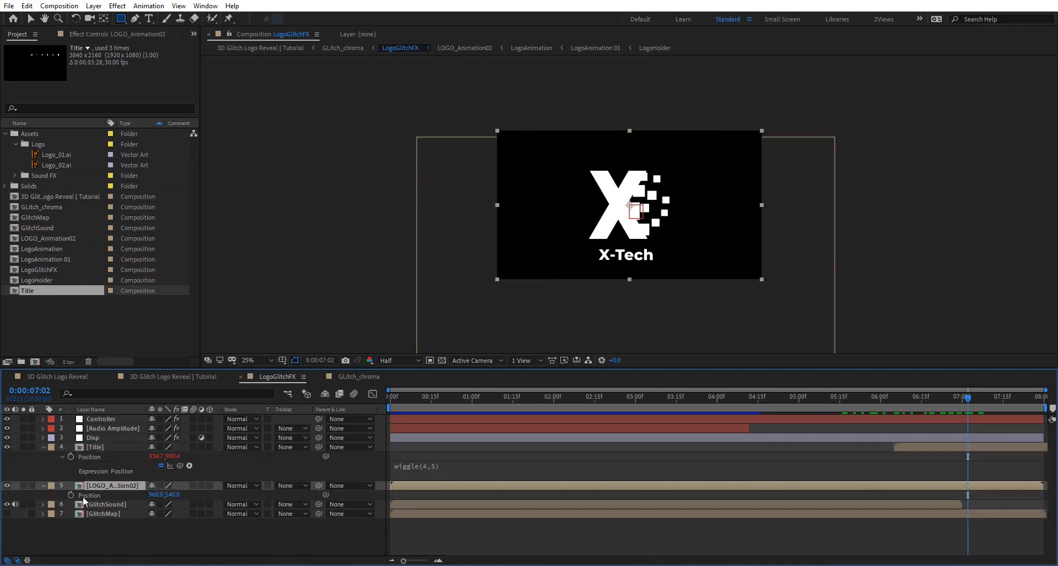
pyautogui.keyDown('alt'); pyautogui.click(71, 495); pyautogui.keyUp('alt')
pyautogui.write('wiggle(4,5)')
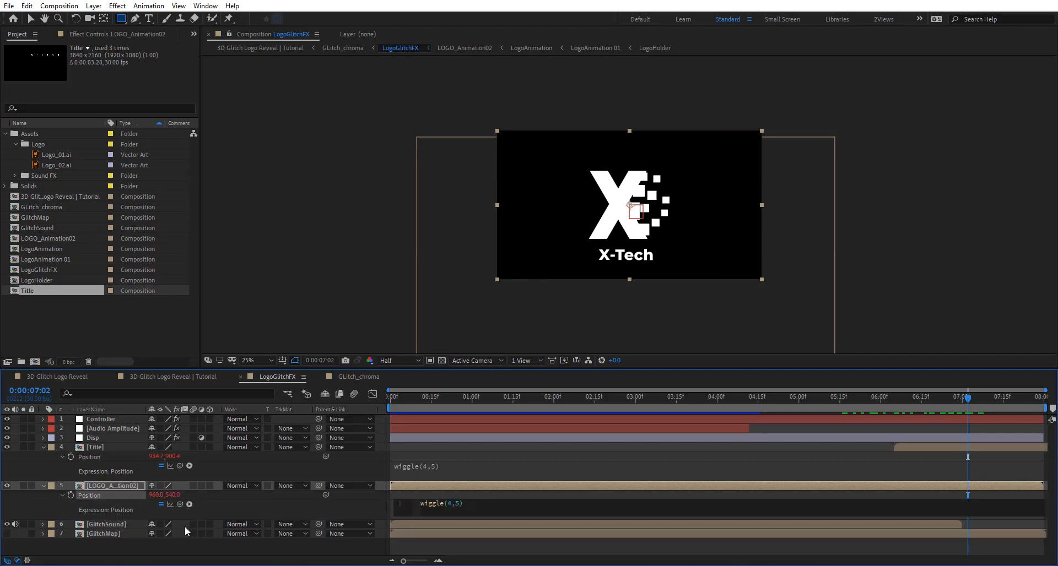
pyautogui.click(479, 544)
# Play back the 3D Glitch Logo Reveal | Tutorial composition from the first frame and scrub to about 0:00:03:21
pyautogui.press('Home')
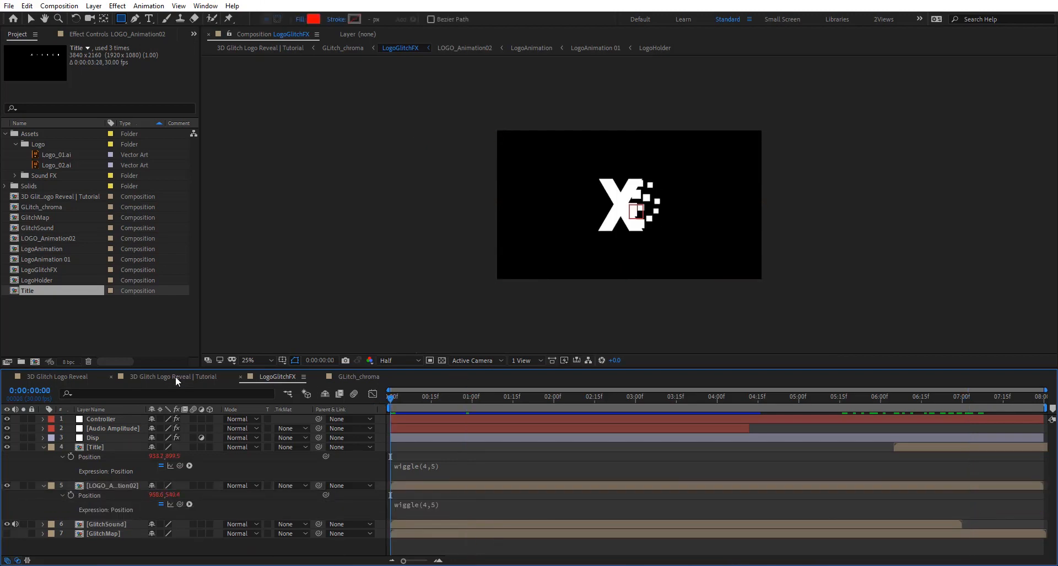
pyautogui.click(175, 377)
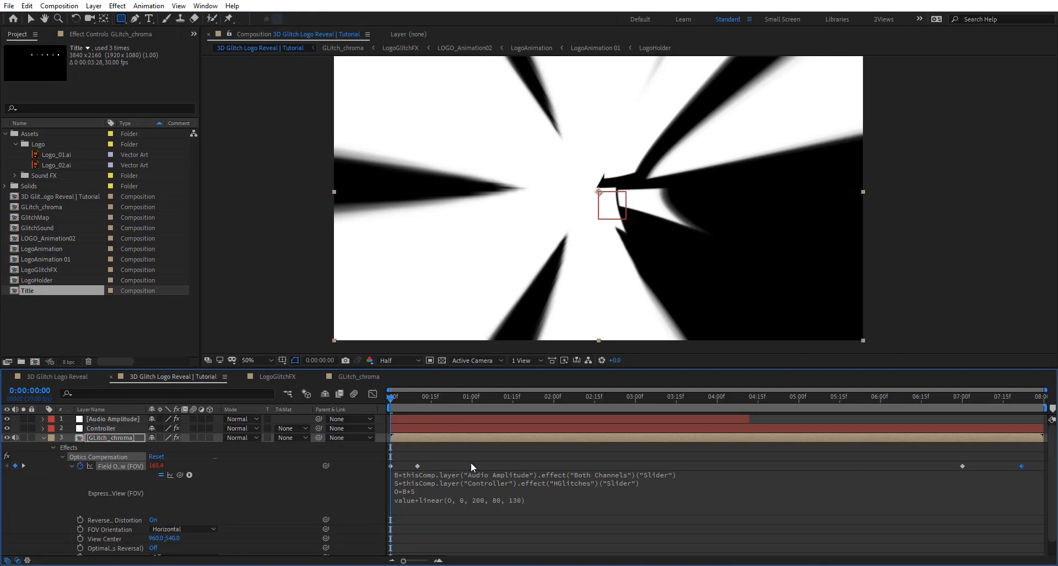
pyautogui.press('space')
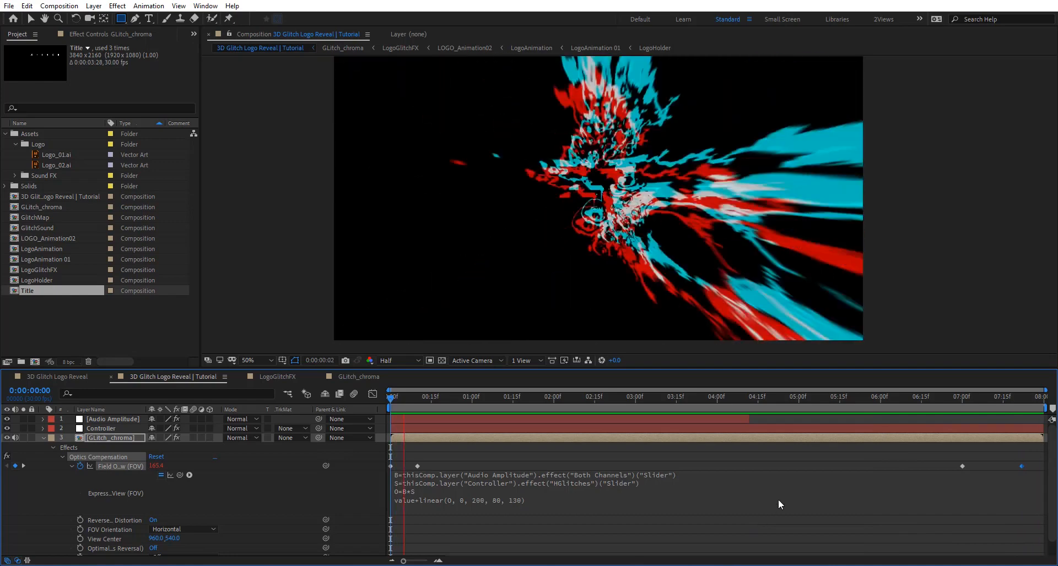
pyautogui.moveTo(537, 398); pyautogui.dragTo(692, 397)
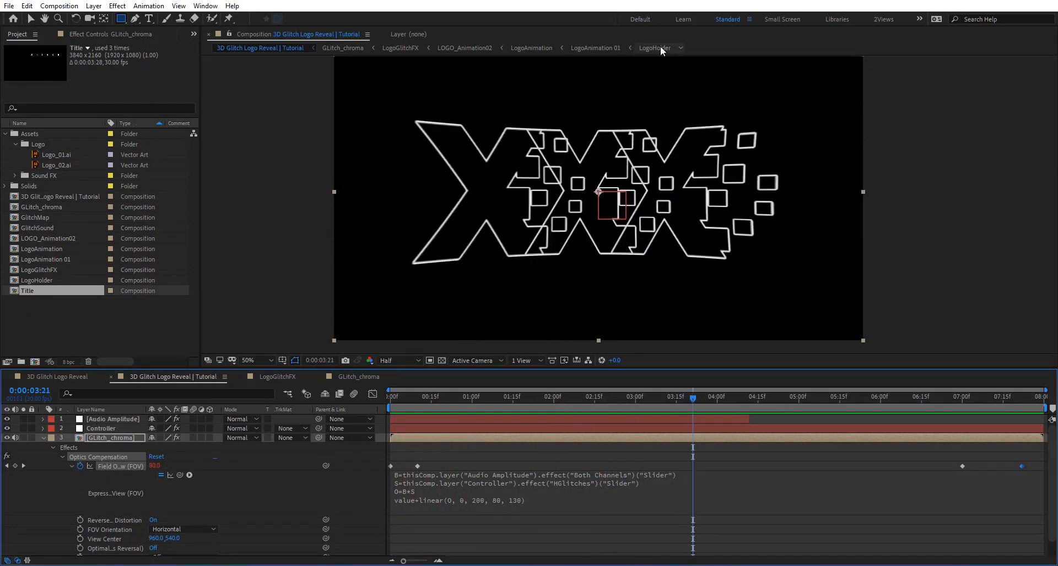
# In the LogoHolder composition, add Logo_02.ai beneath Logo_01.ai, hide Logo_01.ai, and return to the main tutorial composition
pyautogui.click(660, 47)
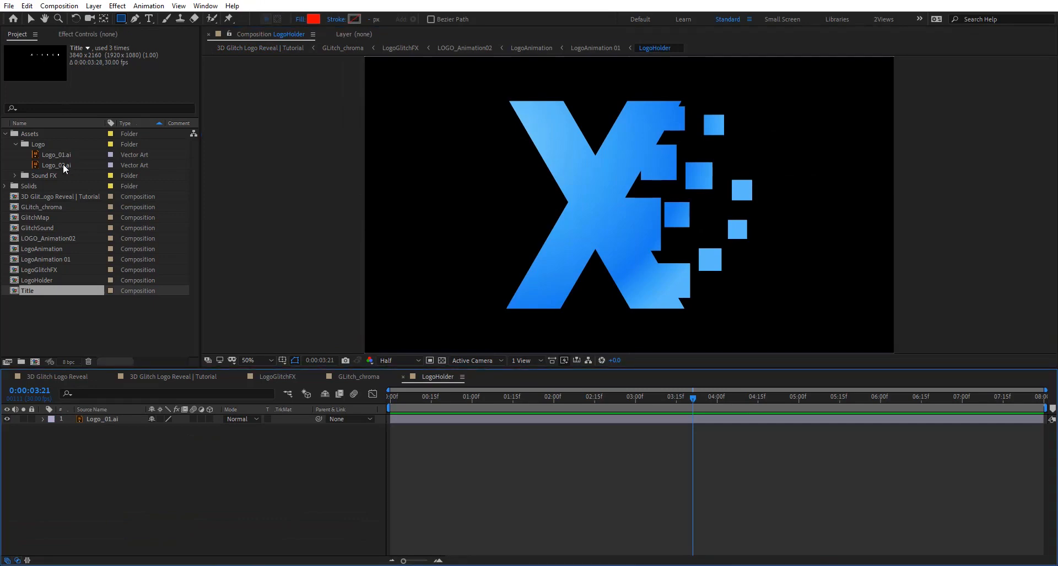
pyautogui.moveTo(65, 168); pyautogui.dragTo(33, 429)
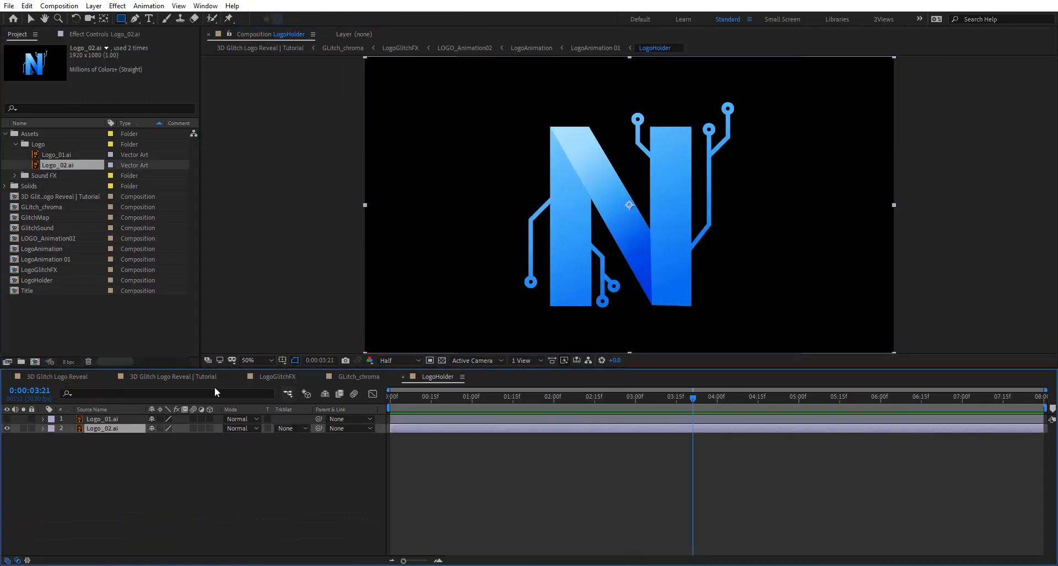
pyautogui.click(234, 378)
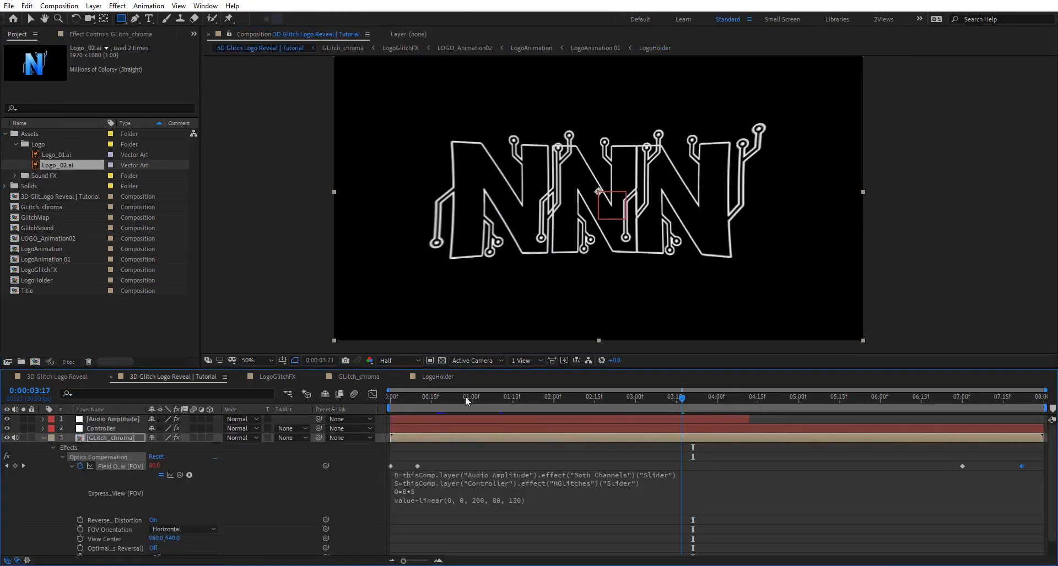
# Collapse the GLitch_chroma layer's properties and play the logo reveal from the first frame with the swapped logo
pyautogui.moveTo(465, 396); pyautogui.dragTo(376, 395)
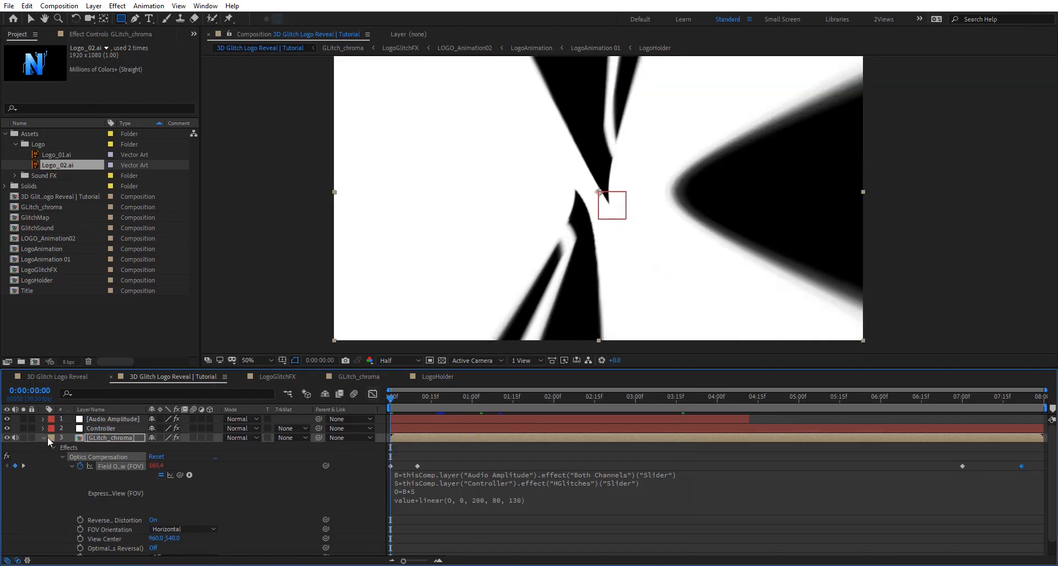
pyautogui.click(44, 438)
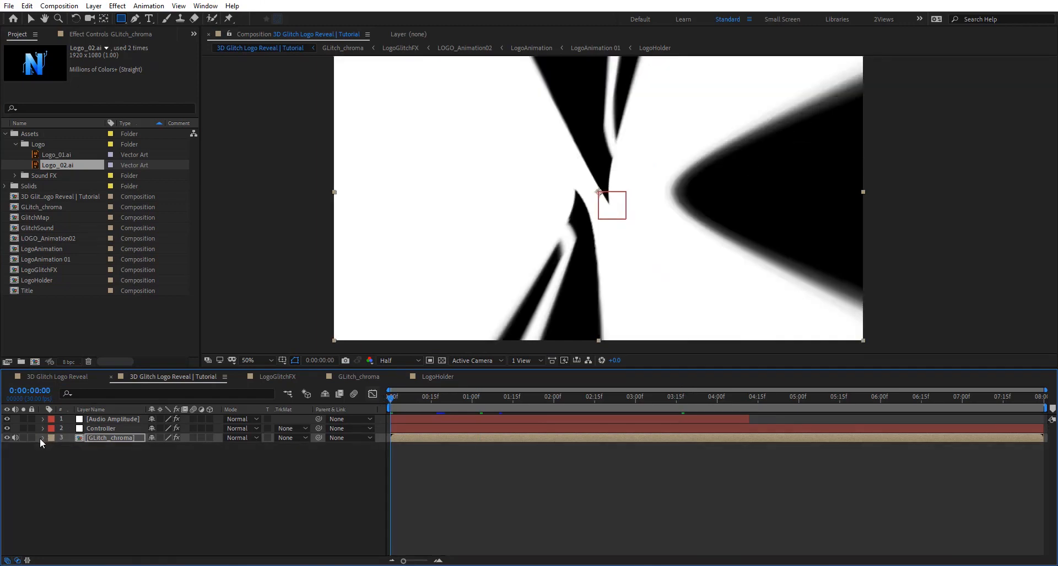
pyautogui.click(576, 518)
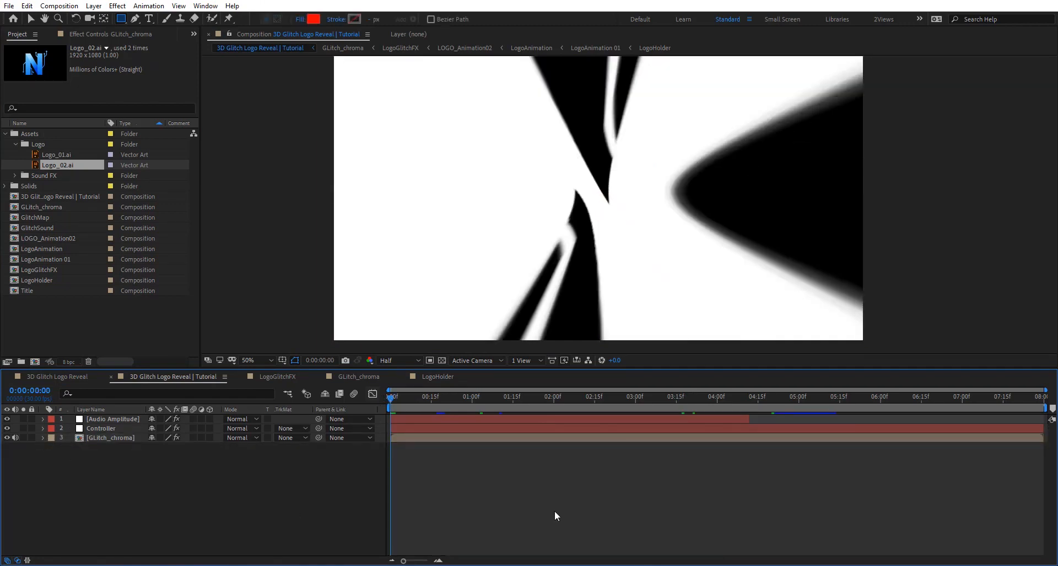
pyautogui.press('space')
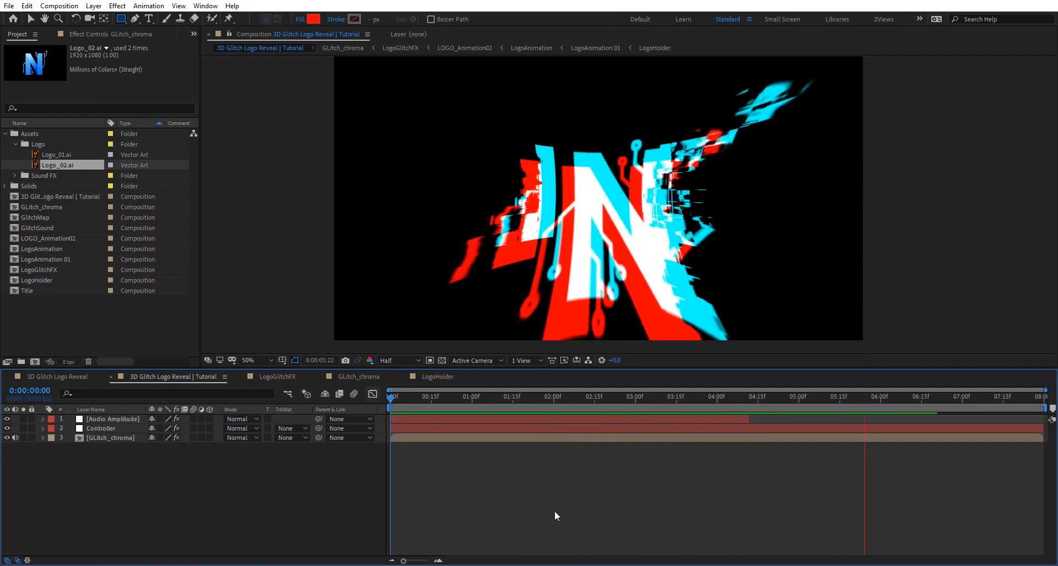